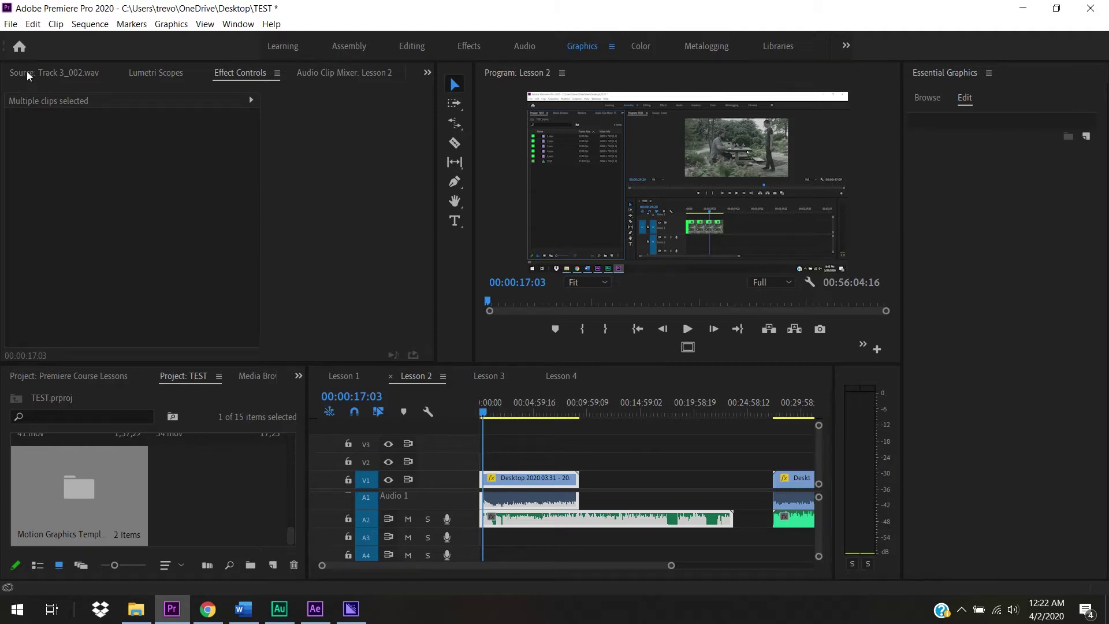
- Create a new project named MULTICAM in the D:\PREMIERE COURSE location
click(9, 25)
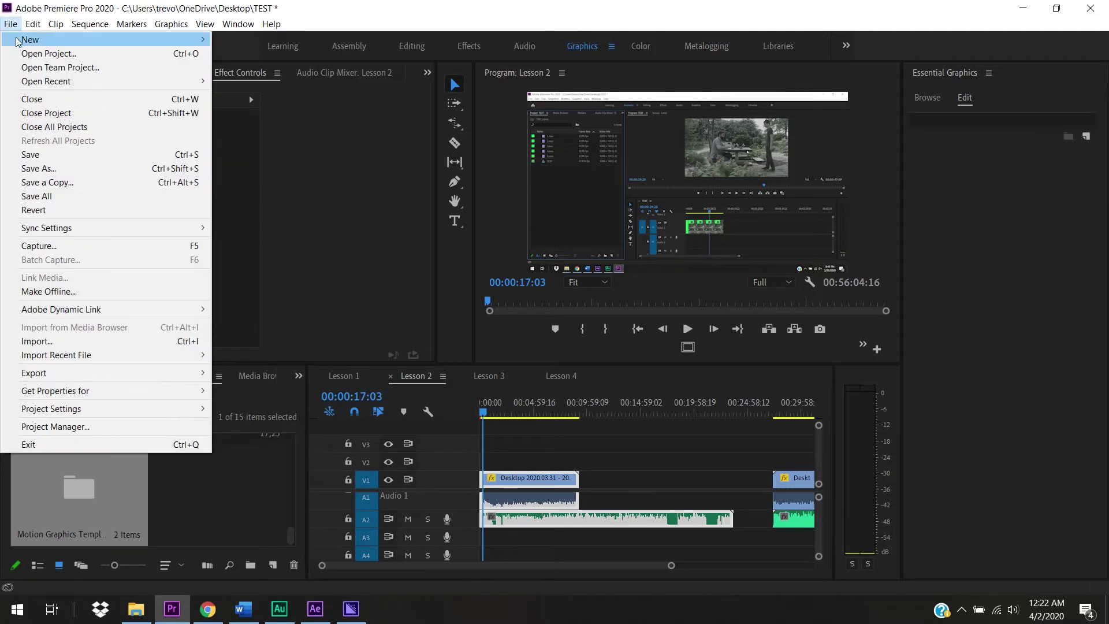
mouse_move(20, 42)
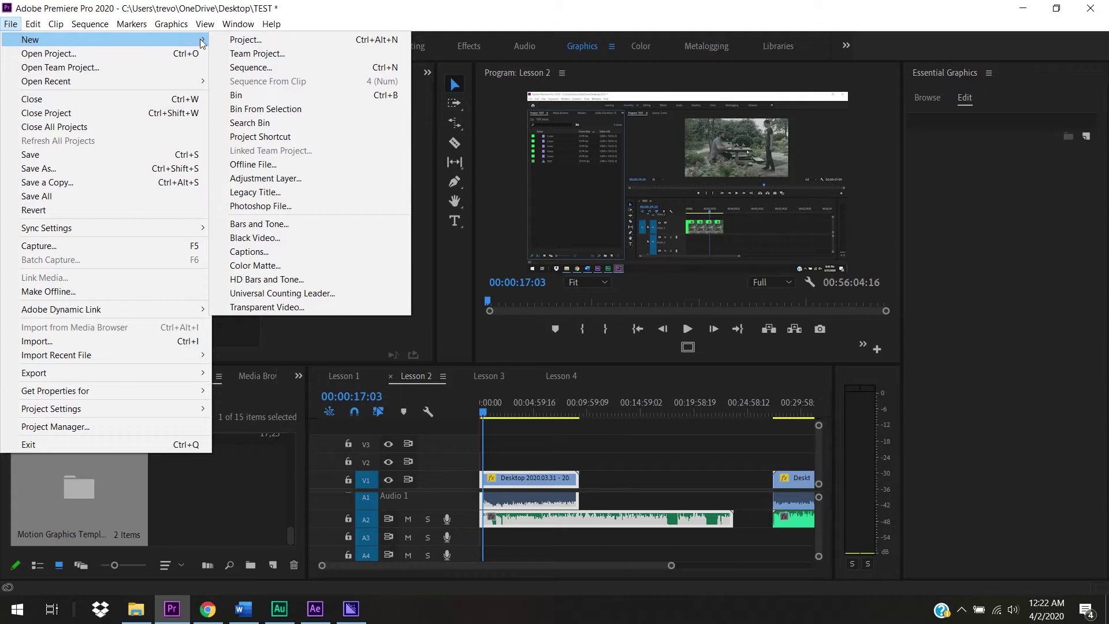
click(233, 43)
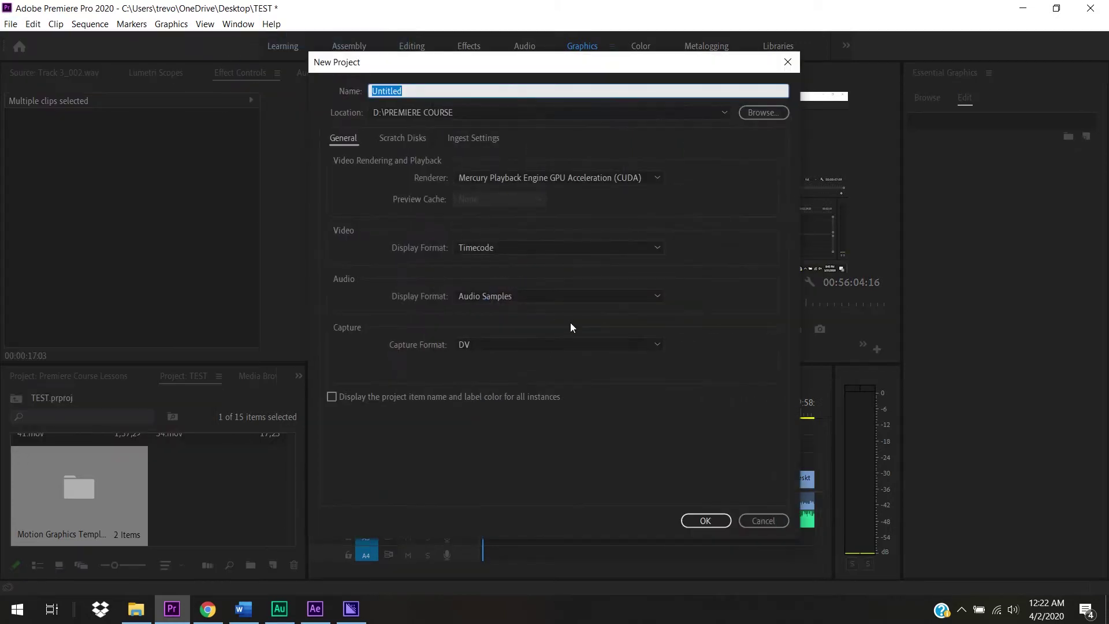
key(BackSpace)
text(MULTICAM)
click(715, 522)
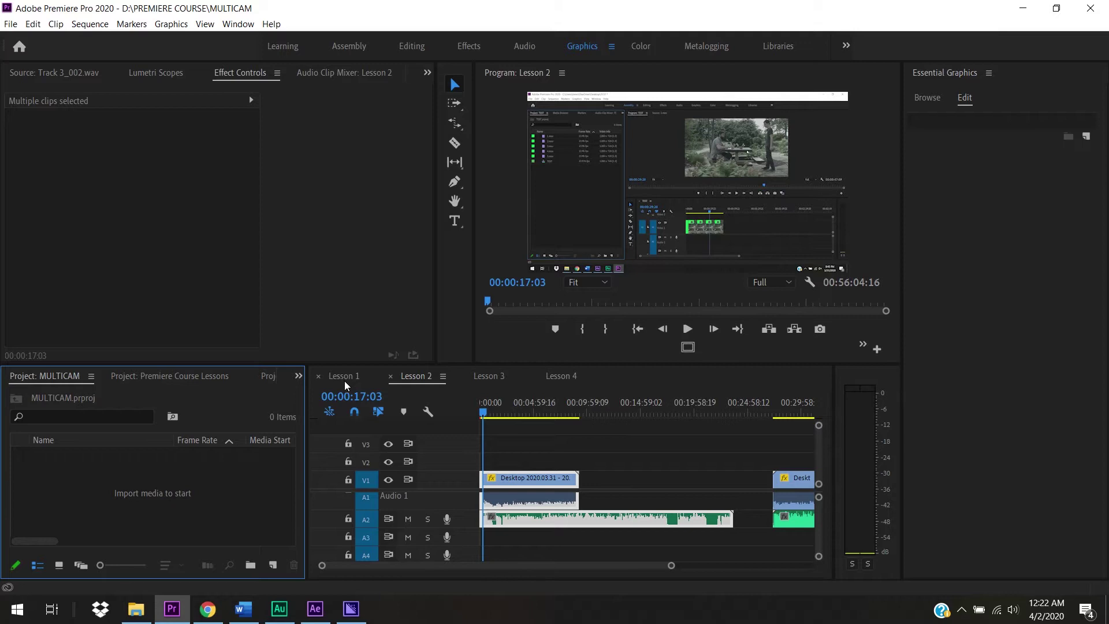
- Close the project panels of Premiere Course Lessons and TEST, keeping the MULTICAM project panel open
click(179, 380)
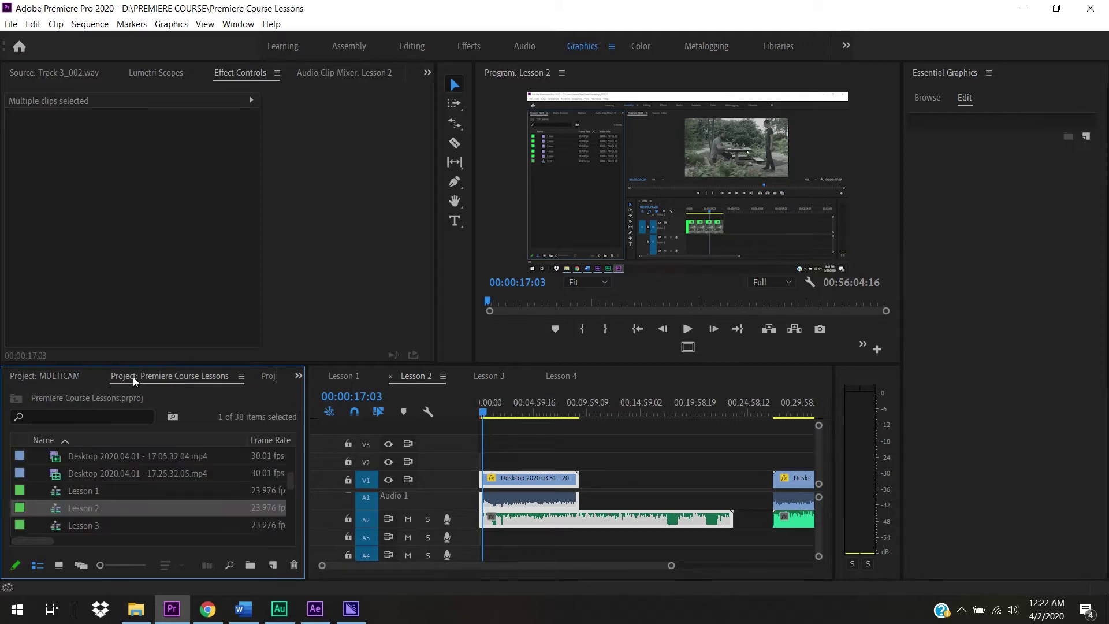
click(53, 376)
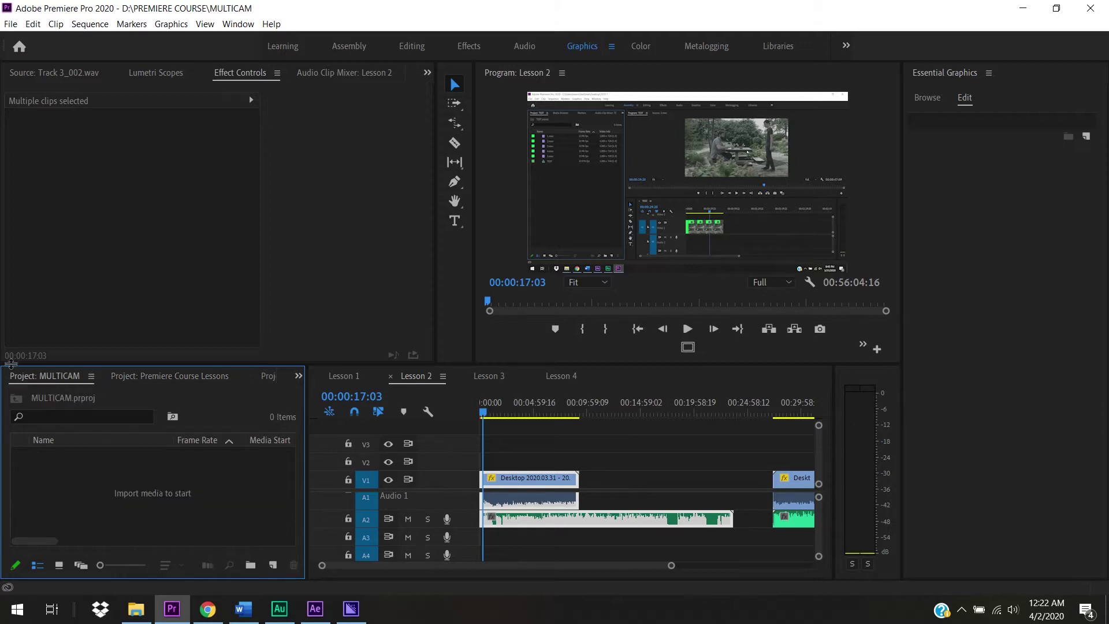
click(258, 376)
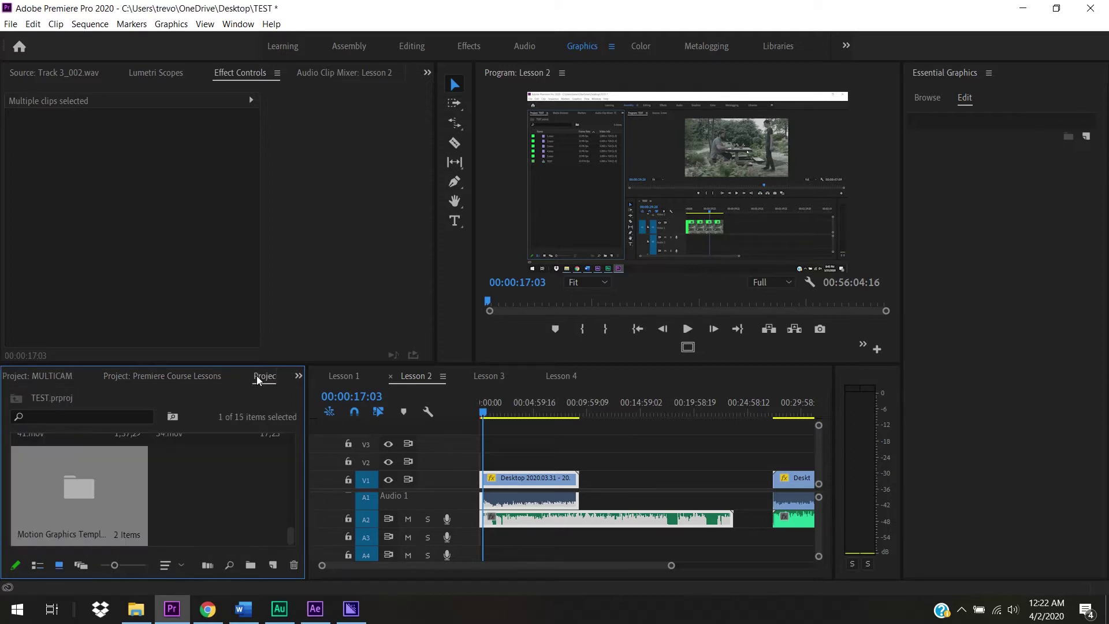
click(173, 373)
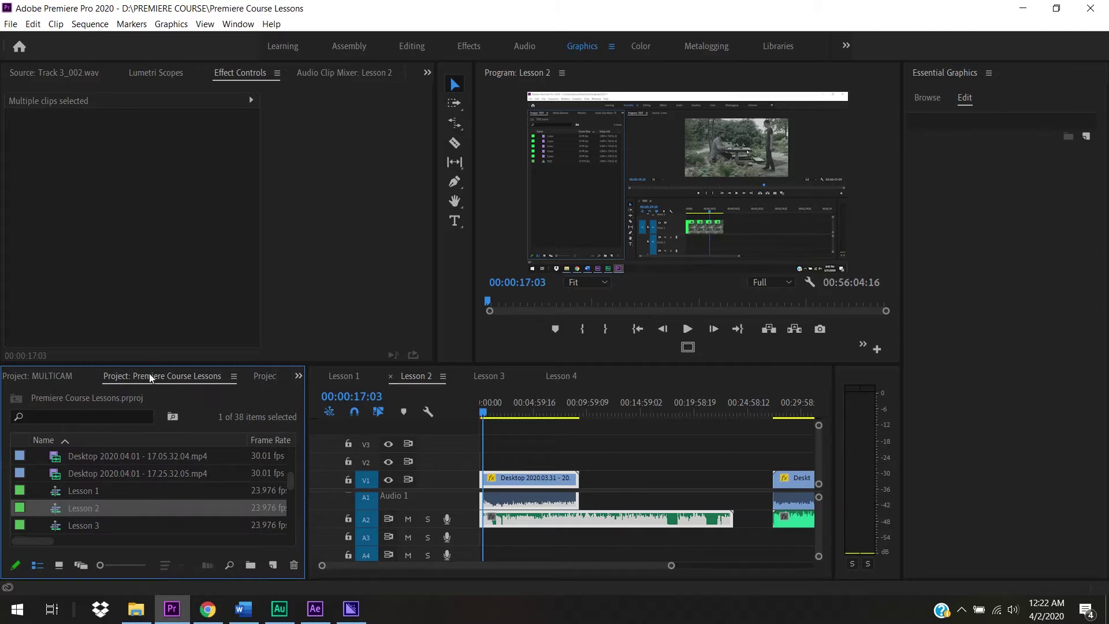
right_click(149, 373)
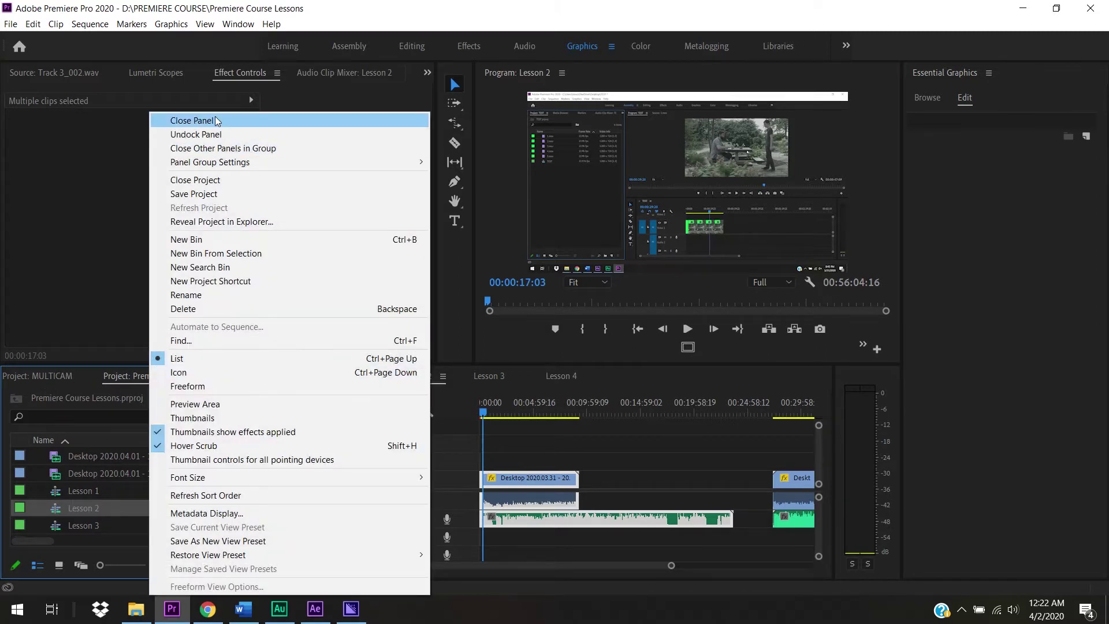
click(217, 120)
right_click(145, 375)
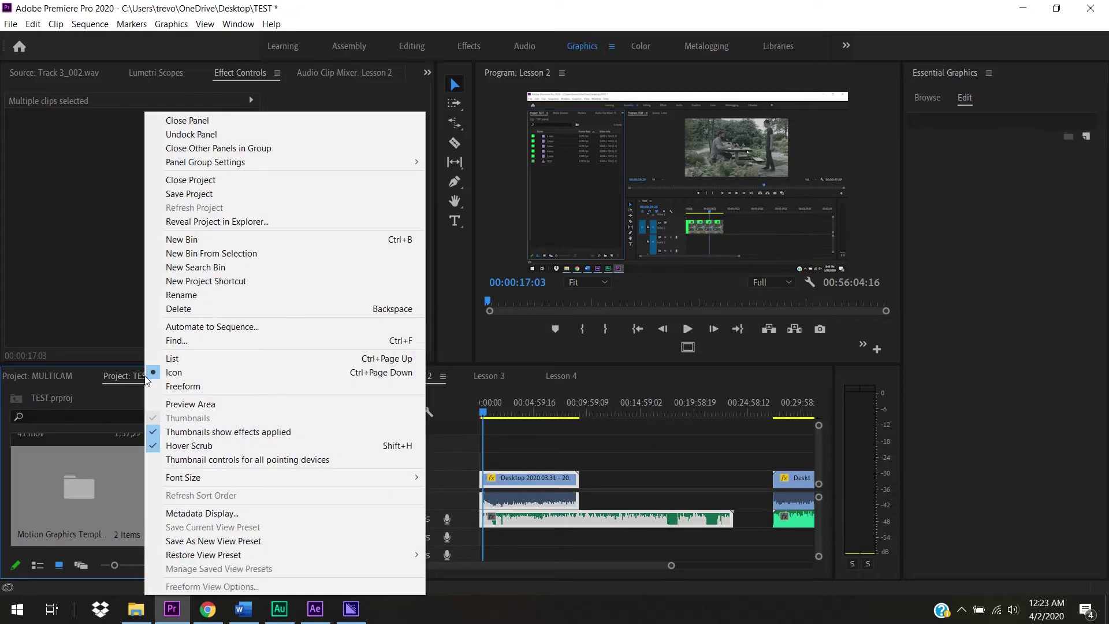
click(238, 120)
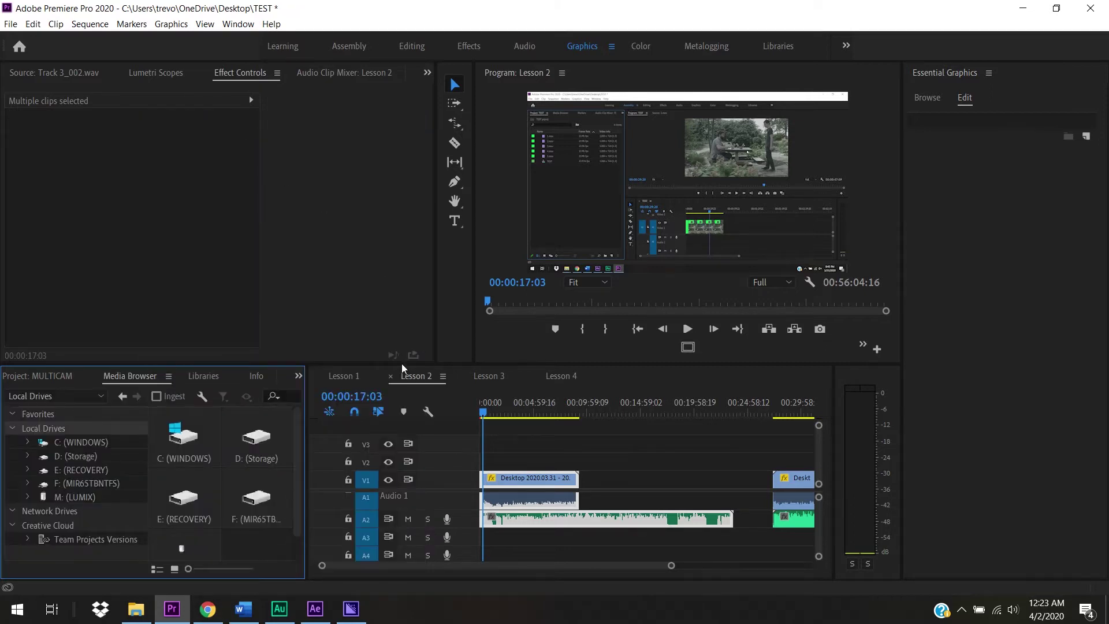
- Close the Lesson 1, Lesson 2, Lesson 3 and Lesson 4 sequences in the timeline
click(391, 377)
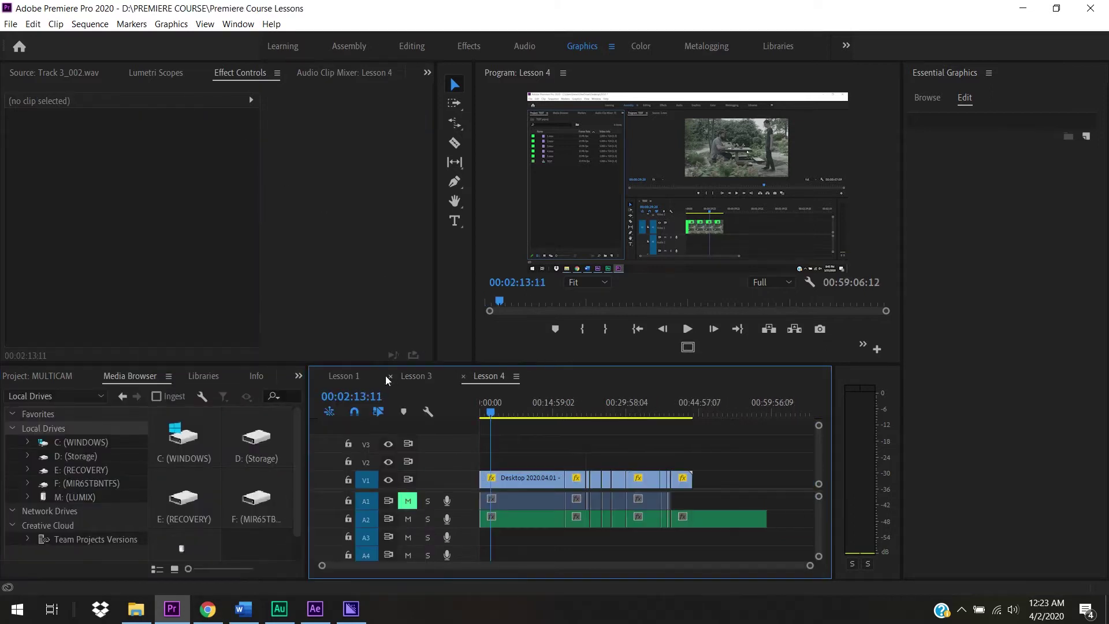
click(327, 377)
click(319, 376)
click(319, 376)
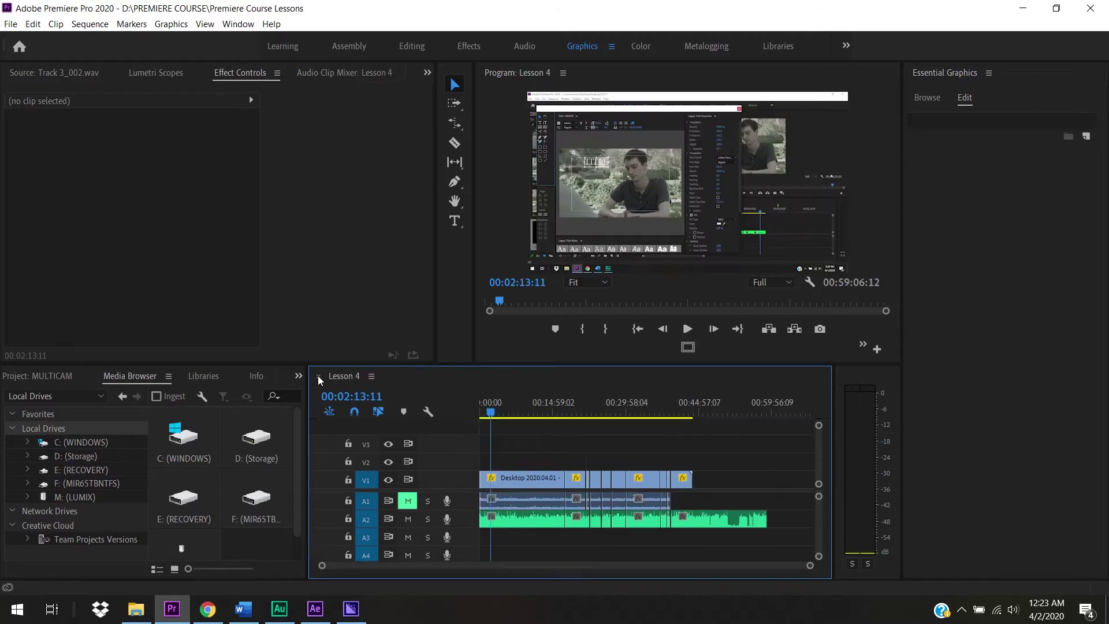
click(319, 376)
- Import the MULTICAM folder from PREMIERE COURSE ITEMS on drive F: into the MULTICAM project
click(24, 376)
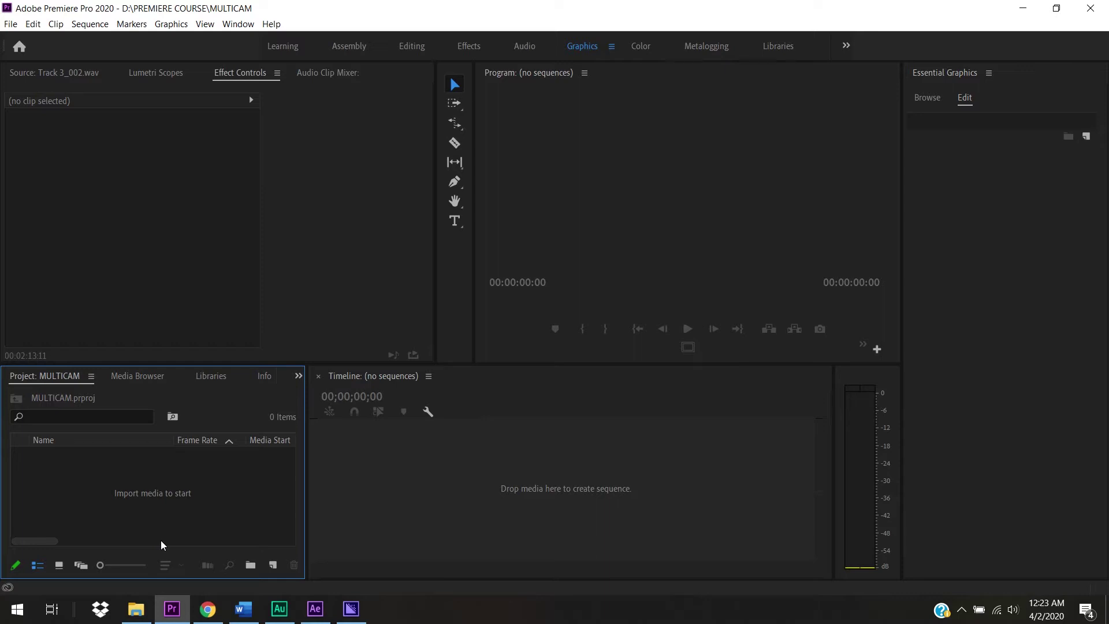
double_click(144, 498)
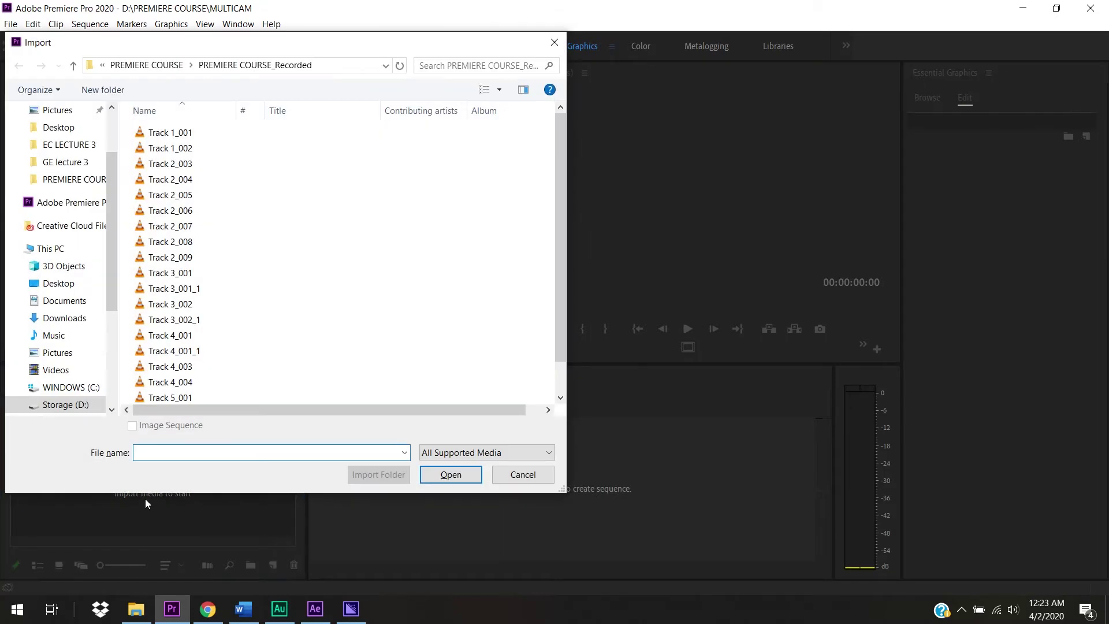
drag(112, 276, 112, 334)
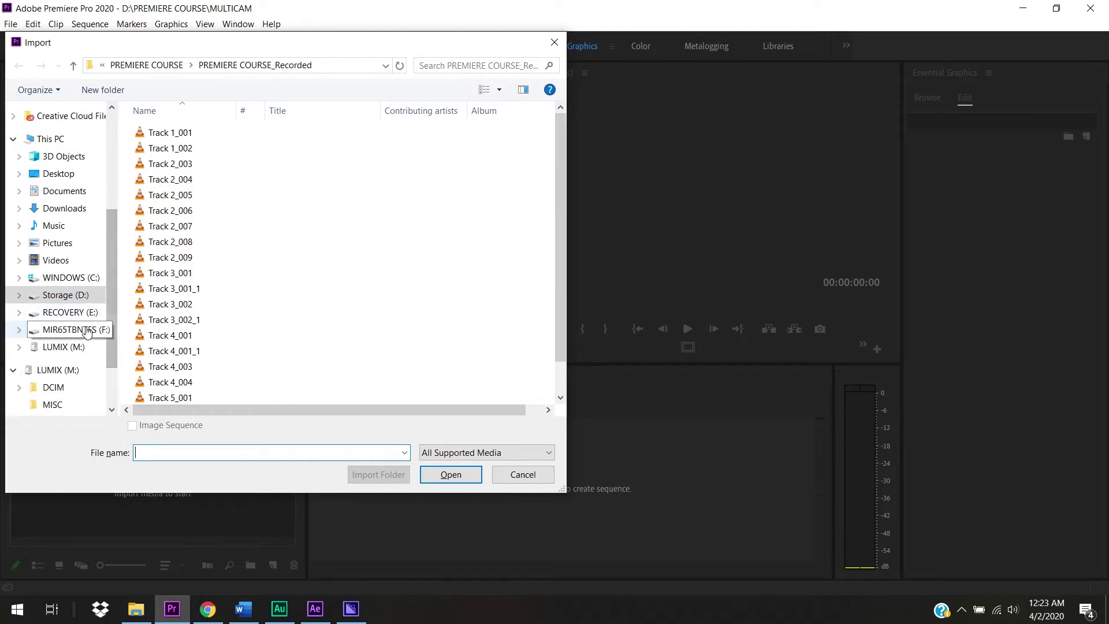
click(87, 330)
click(177, 148)
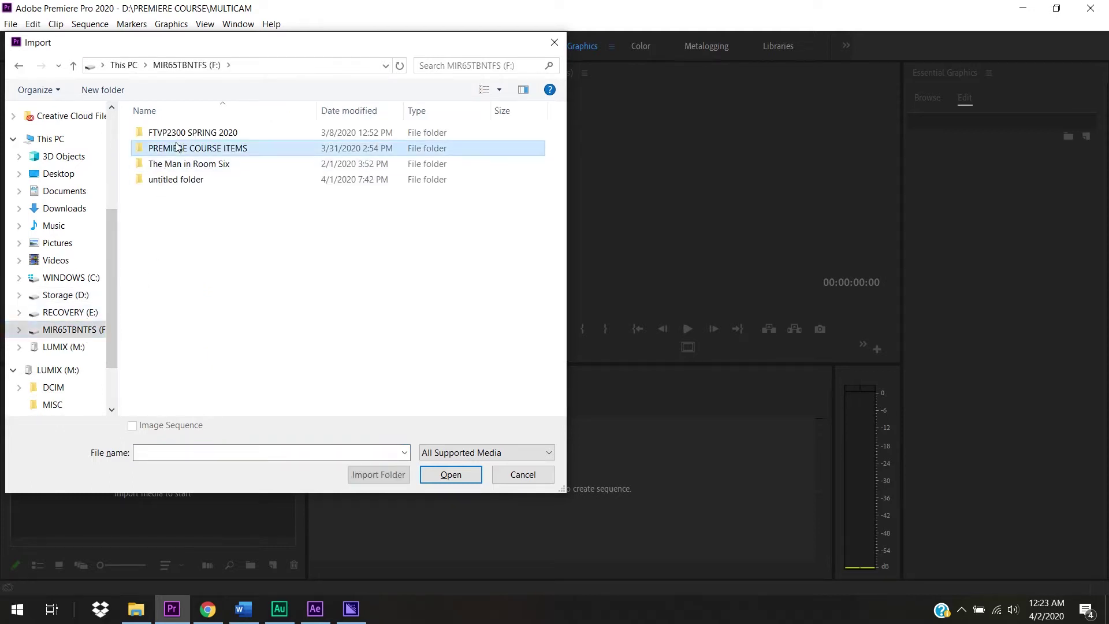
double_click(177, 148)
click(178, 150)
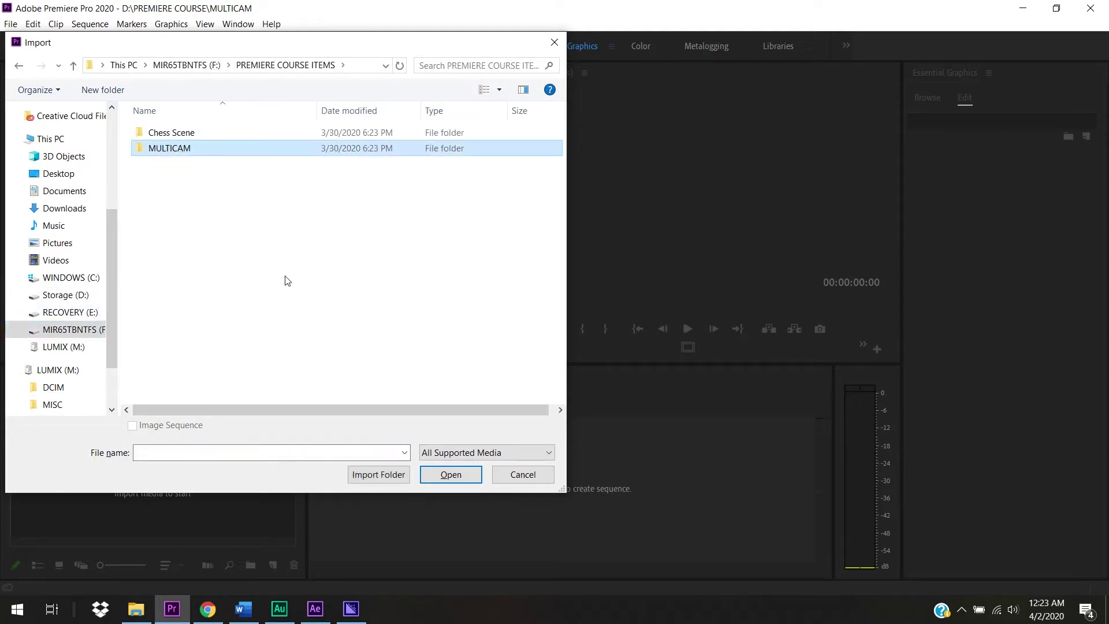
click(380, 476)
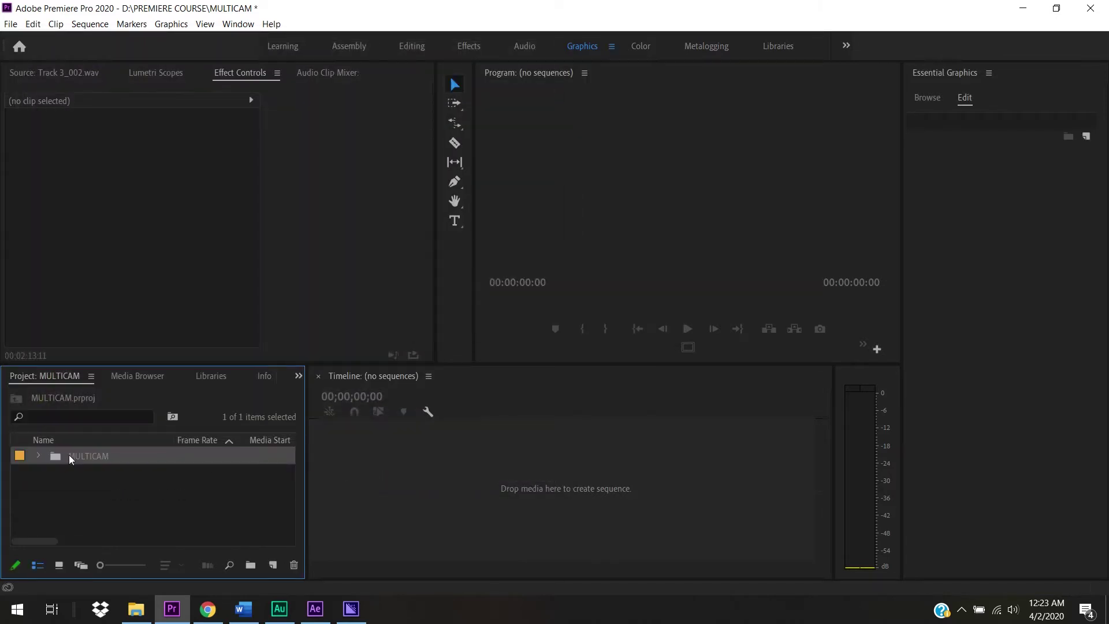
- Expand the MULTICAM bin and view the Side Stage (right), Side Stage and wide shot back cam clips in the Source Monitor
click(37, 454)
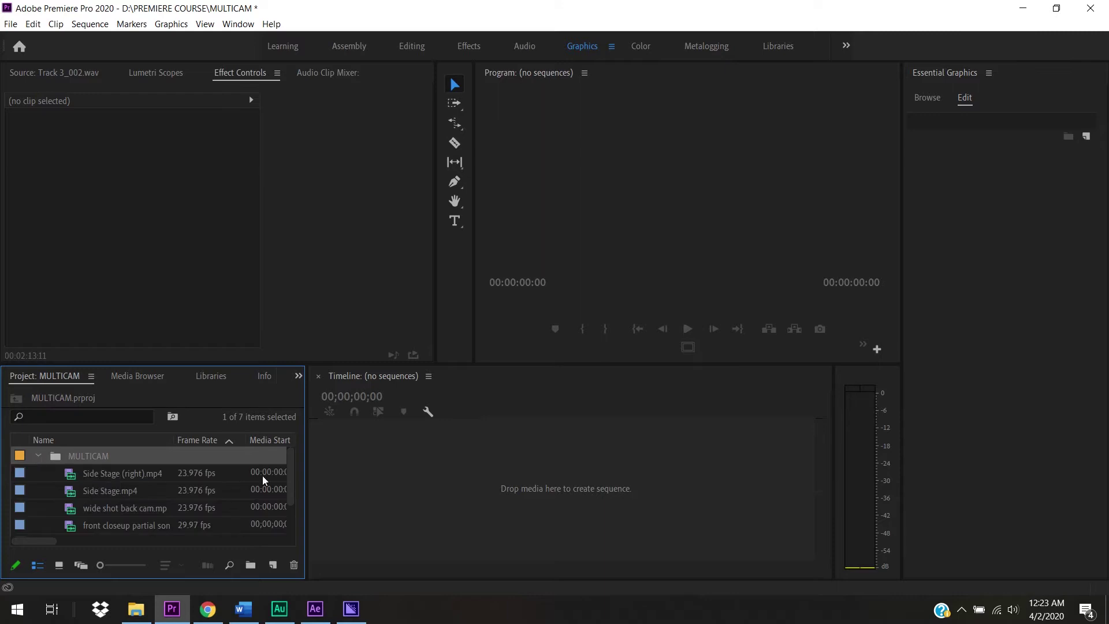
mouse_move(289, 477)
mouse_down()
mouse_move(290, 516)
mouse_move(295, 459)
mouse_up()
click(67, 477)
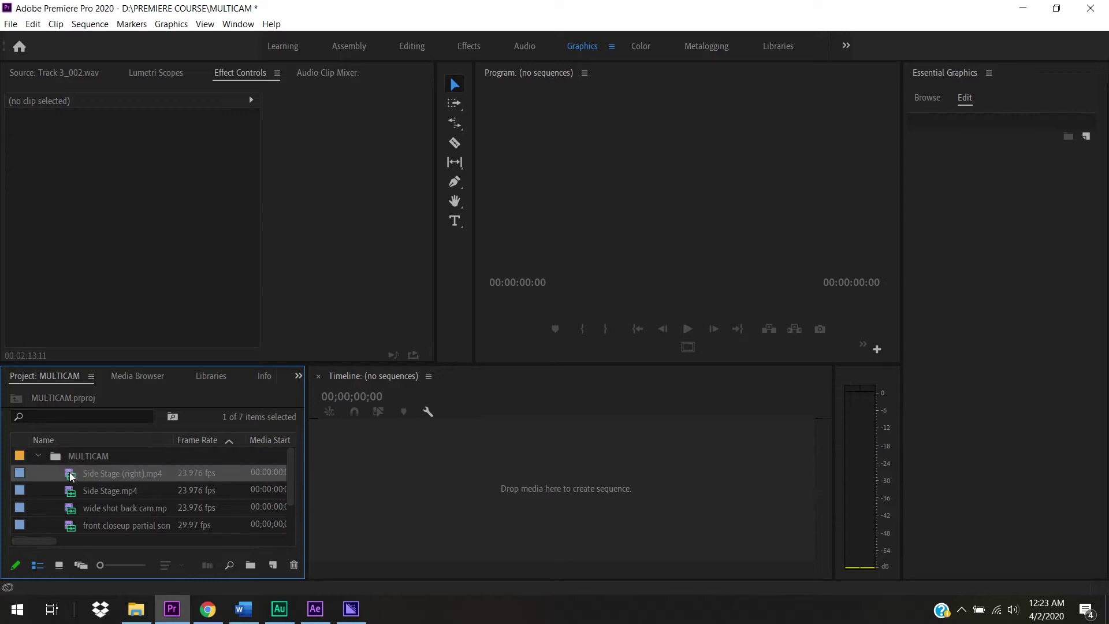
double_click(70, 480)
click(72, 491)
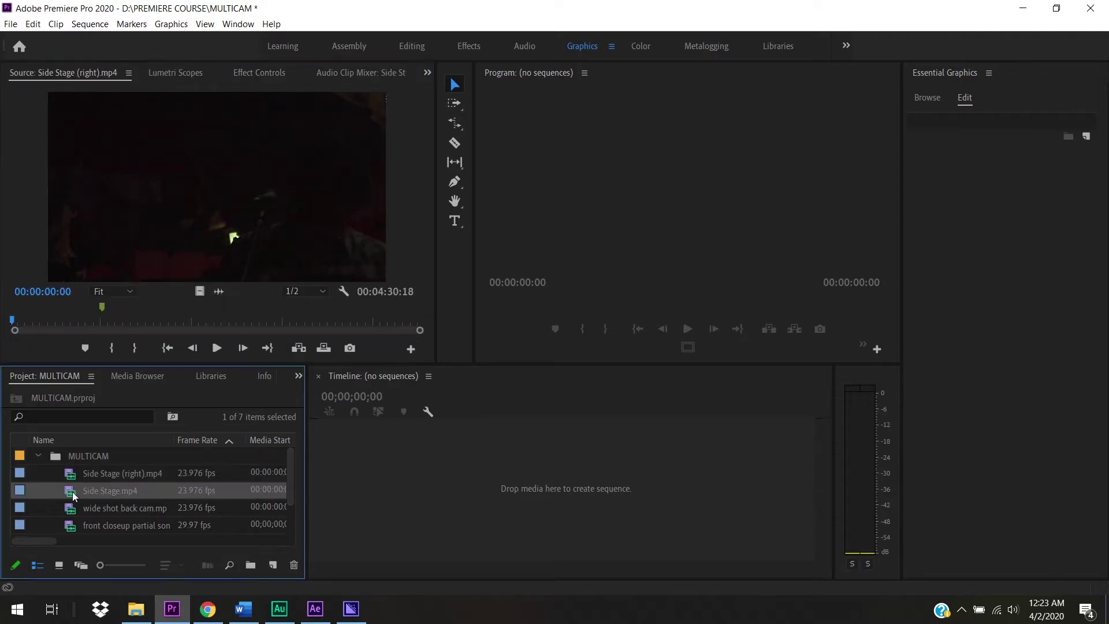
double_click(72, 491)
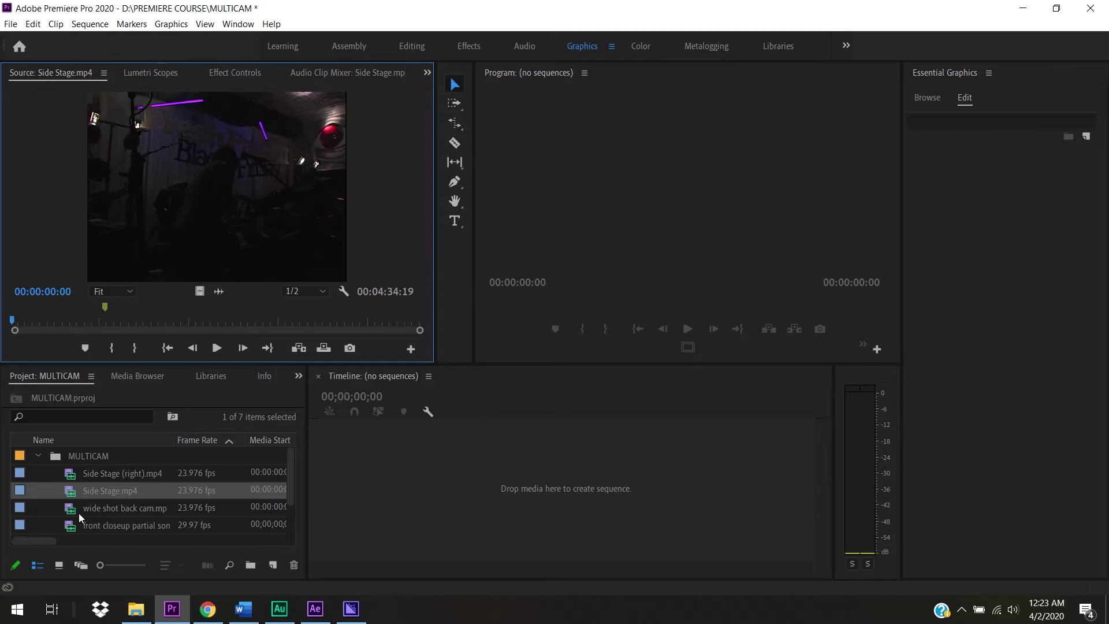
double_click(79, 513)
- View the front closeup partial song, lores partial song and Main Cam clips in the Source Monitor
drag(290, 479, 291, 522)
click(74, 488)
double_click(74, 488)
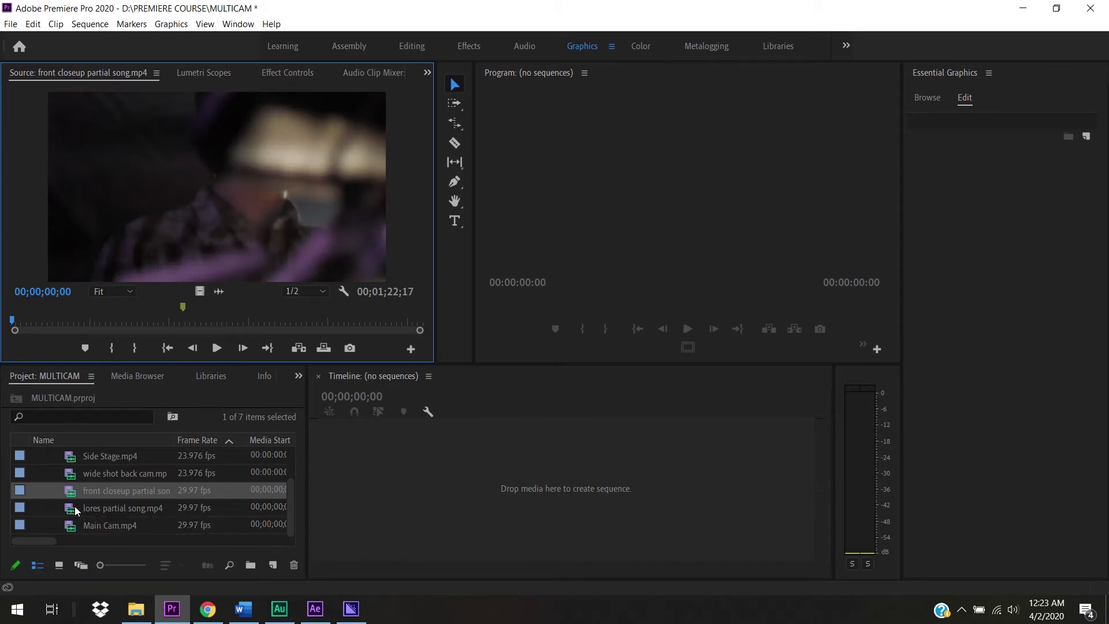
double_click(74, 506)
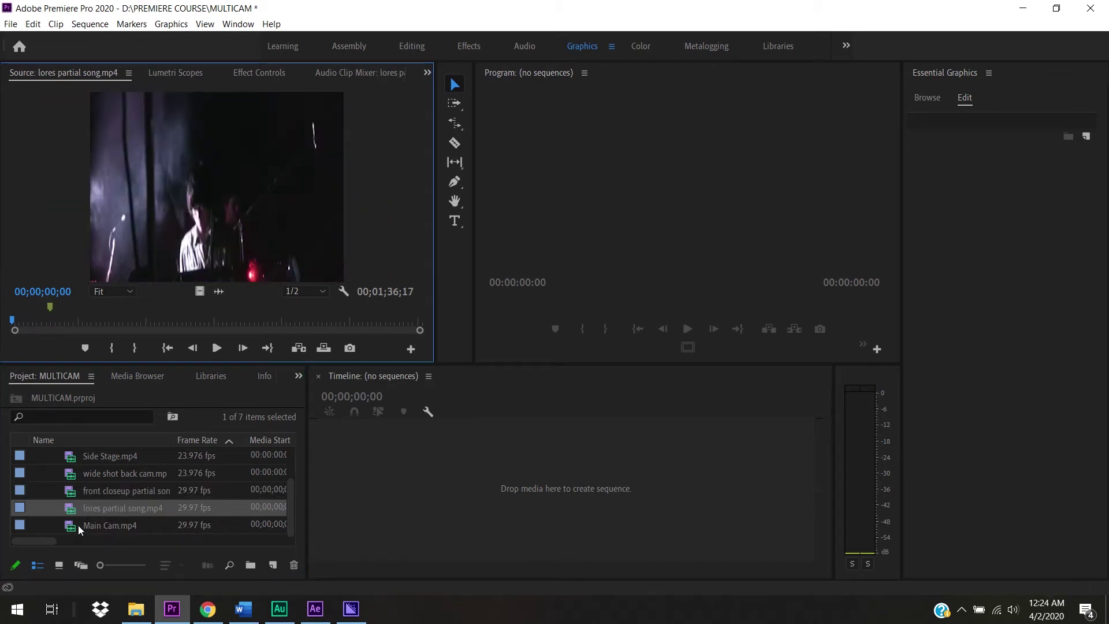
double_click(78, 525)
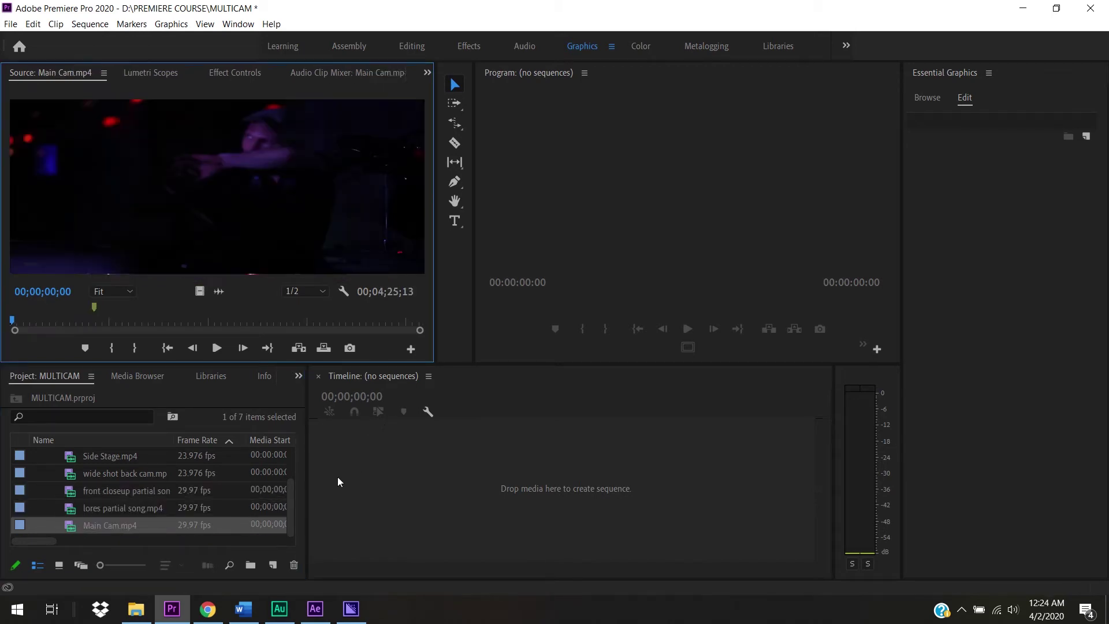
- Examine the names of the clips listed in the MULTICAM bin
mouse_move(289, 500)
mouse_down()
mouse_move(293, 432)
mouse_move(291, 515)
mouse_up()
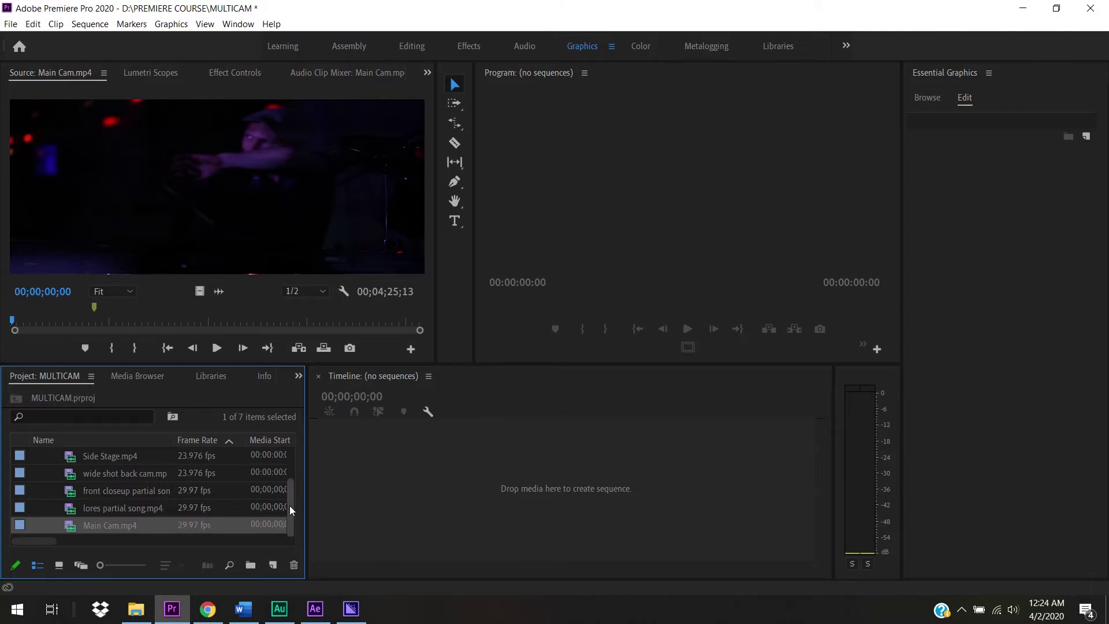
drag(290, 505, 292, 467)
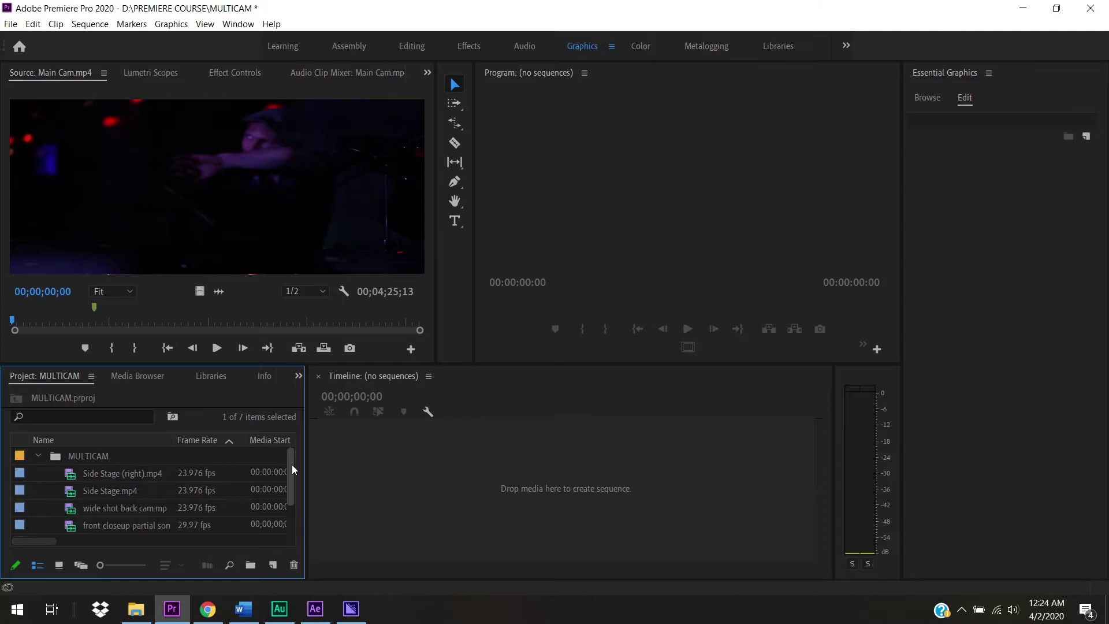
mouse_move(292, 466)
mouse_down()
mouse_move(295, 518)
mouse_move(297, 457)
mouse_up()
click(98, 475)
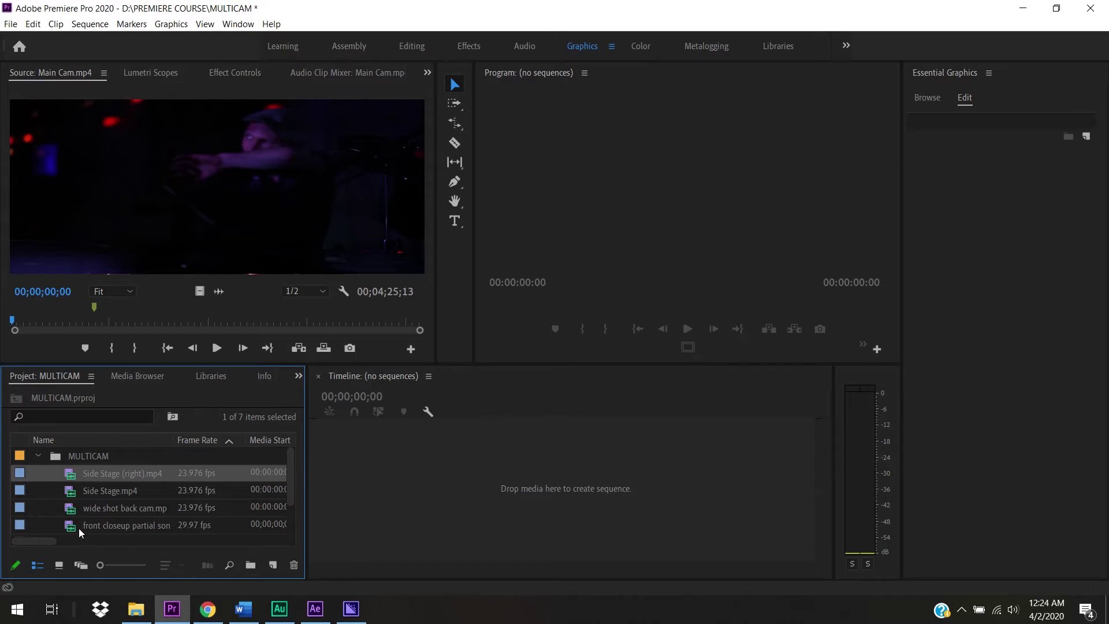
mouse_move(46, 542)
mouse_down()
mouse_move(89, 542)
mouse_move(38, 542)
mouse_up()
click(136, 474)
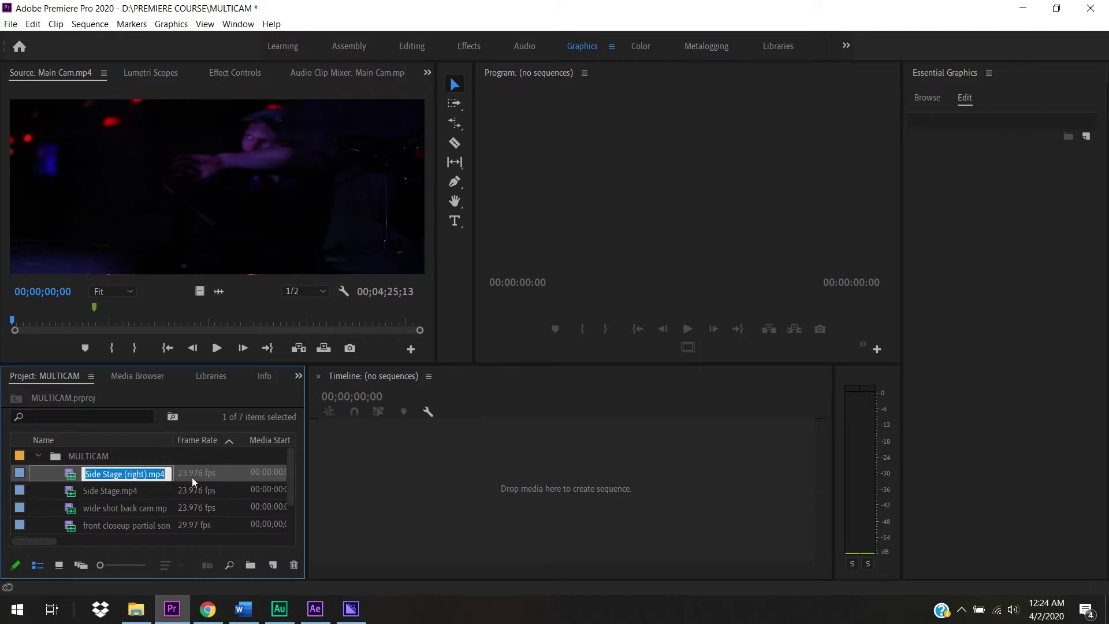
click(228, 485)
drag(293, 473, 290, 495)
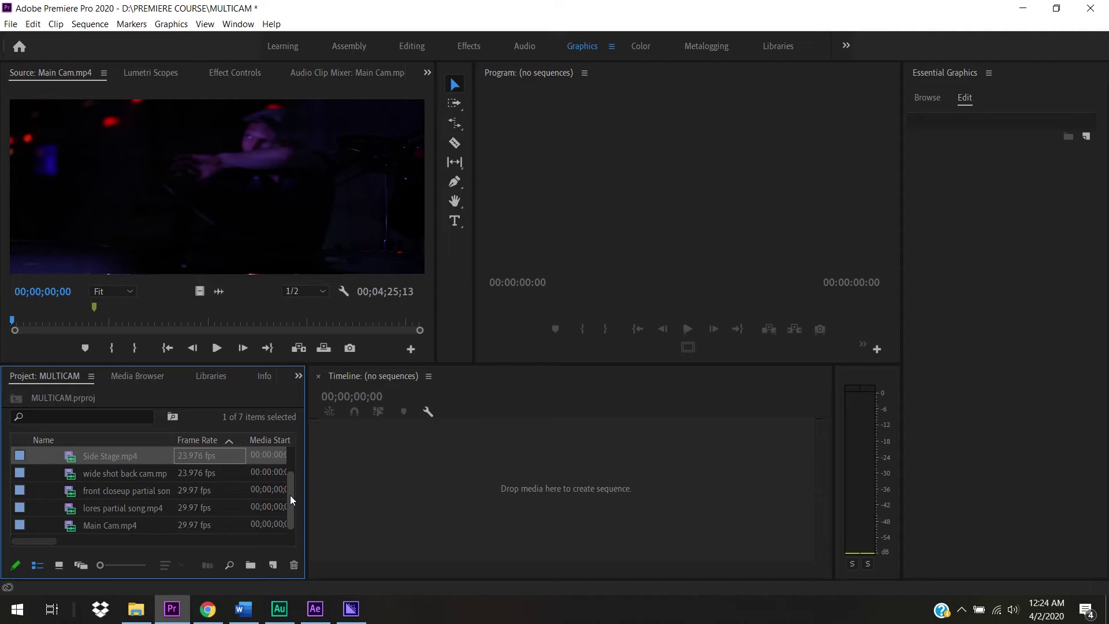
click(127, 491)
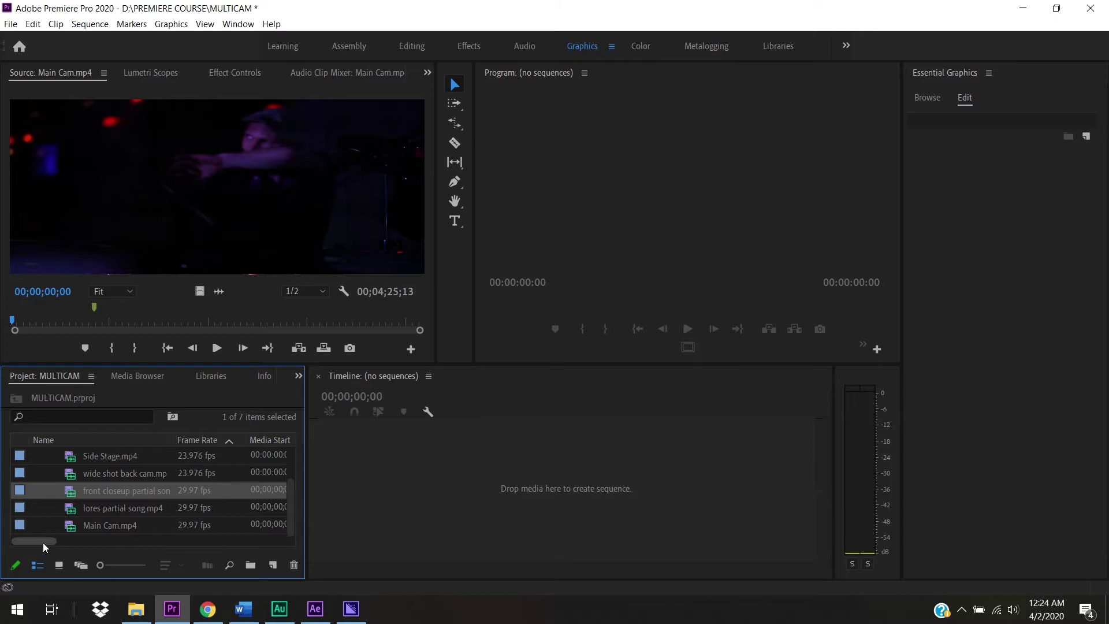
- Turn off the Premiere Pro Project Metadata group in the bin's metadata display settings
right_click(56, 442)
click(81, 451)
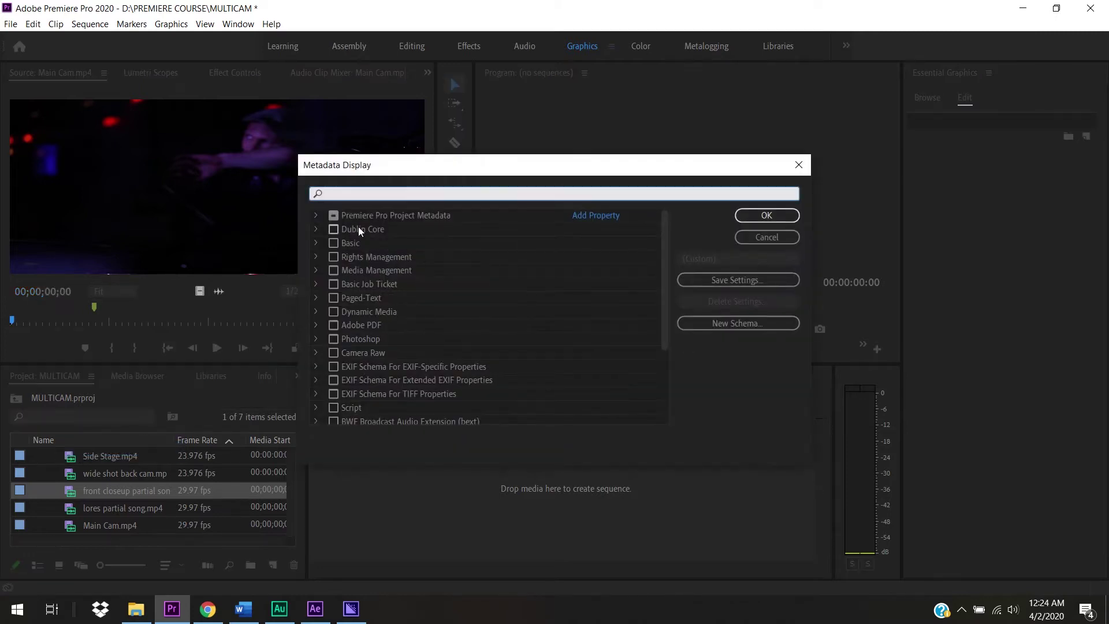
click(334, 215)
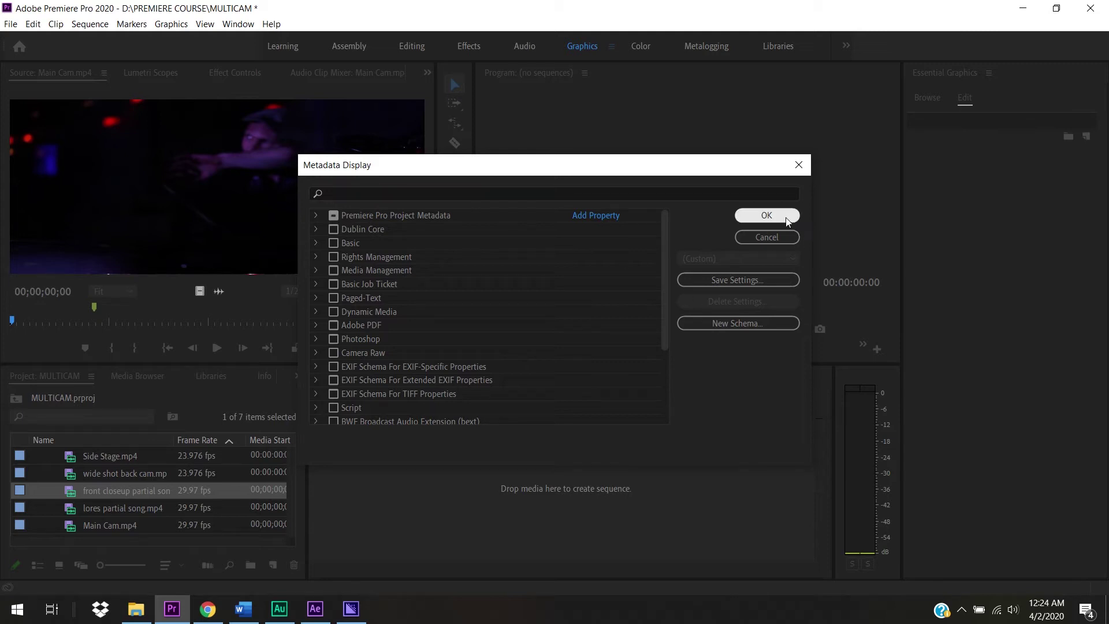
click(760, 218)
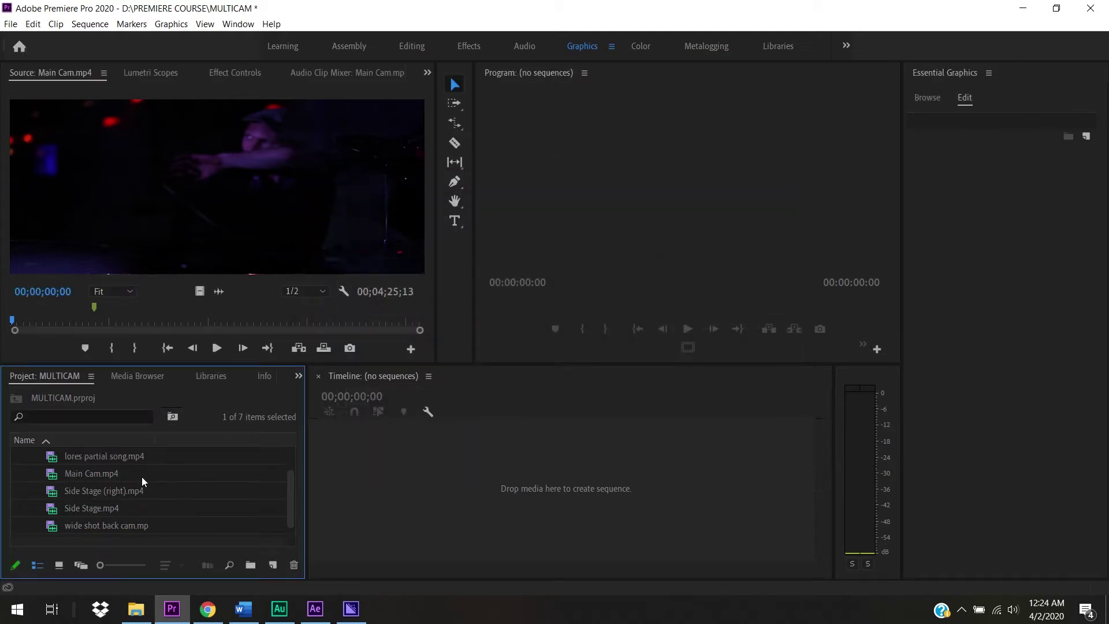
- Add the Premiere Pro Project Metadata fields Frame Rate and Video Info to the bin's metadata display
right_click(151, 443)
click(158, 450)
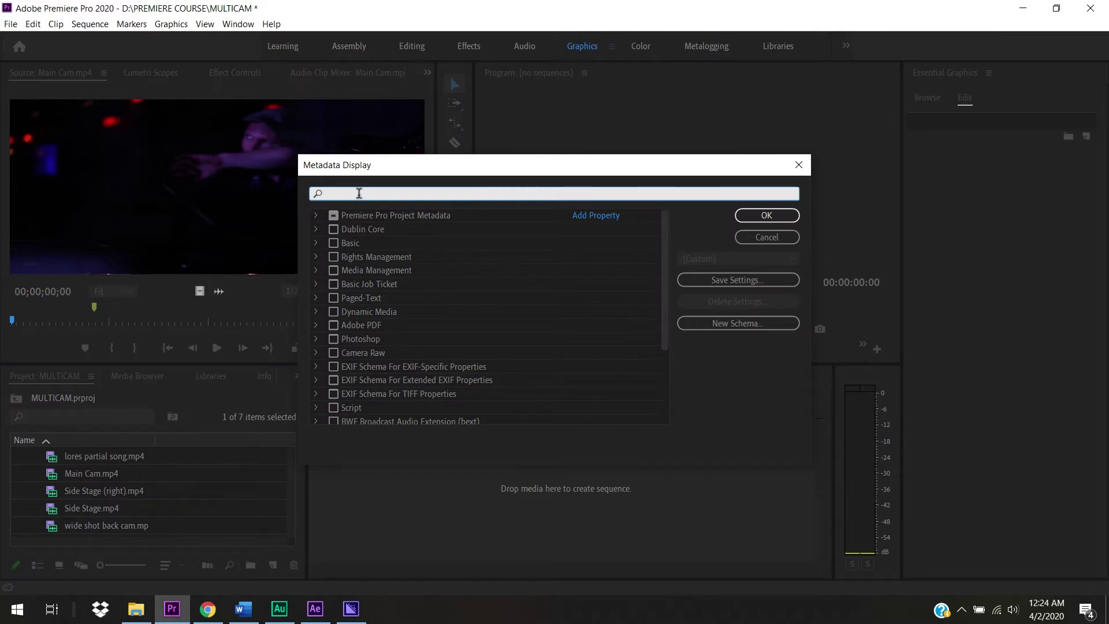
text(fram)
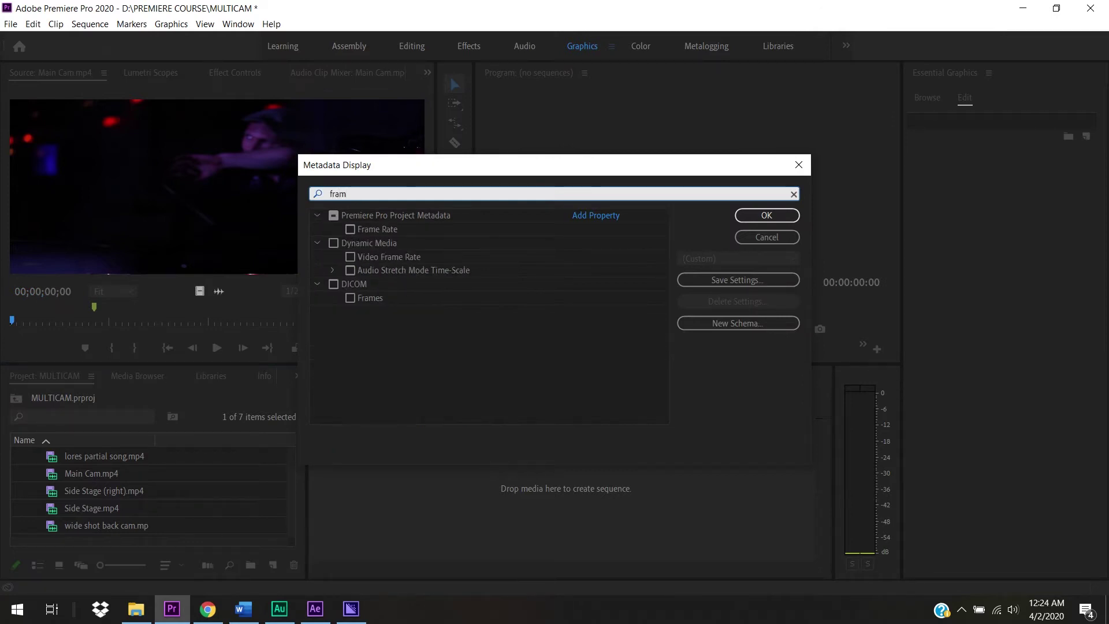
click(350, 229)
click(317, 196)
text(video)
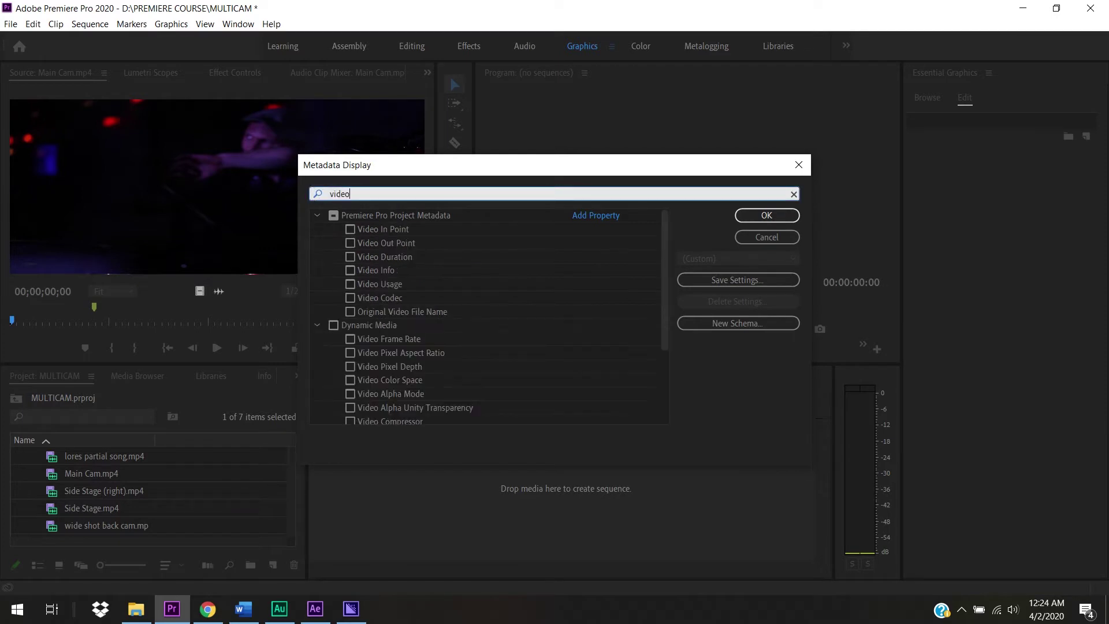
click(350, 270)
click(766, 215)
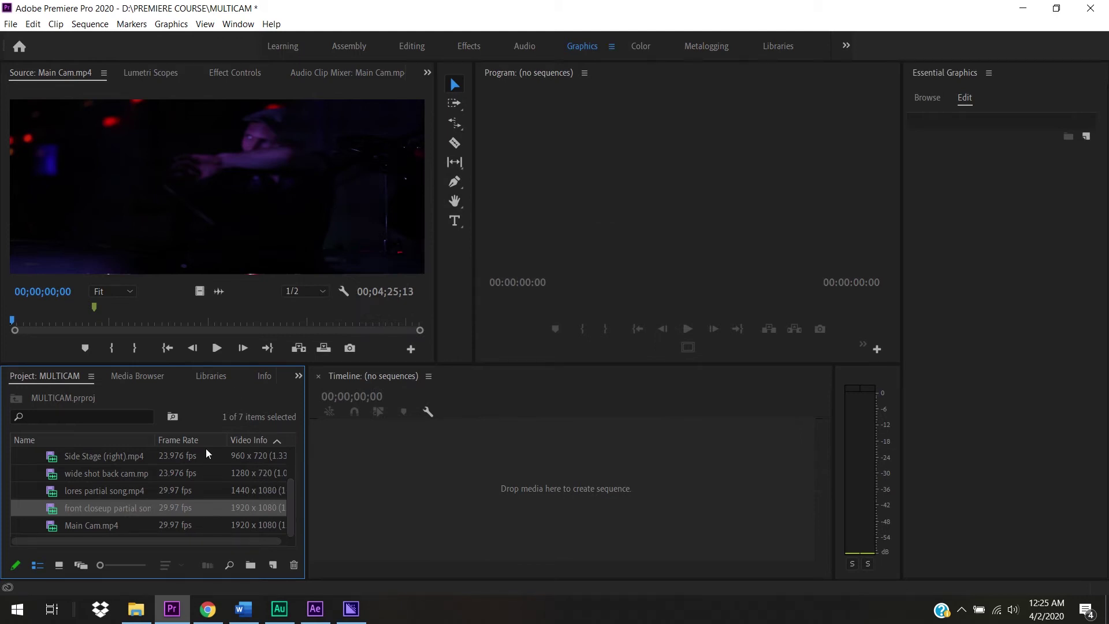
- Examine the frame rate and video info of each MULTICAM clip, widening the Project panel to fit the columns
drag(241, 540, 269, 543)
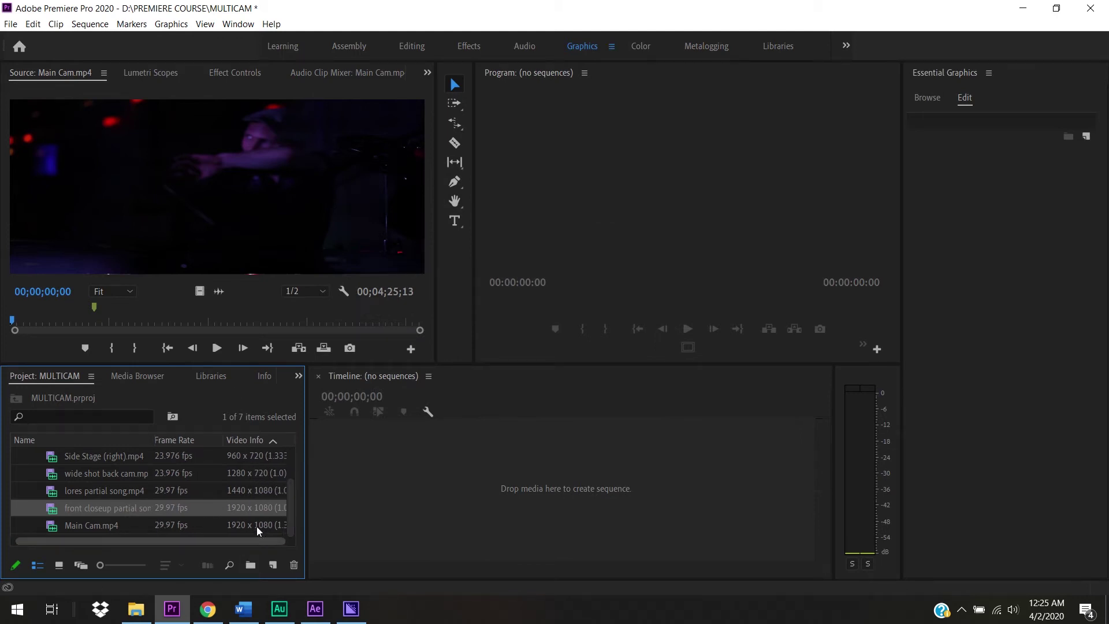
click(280, 522)
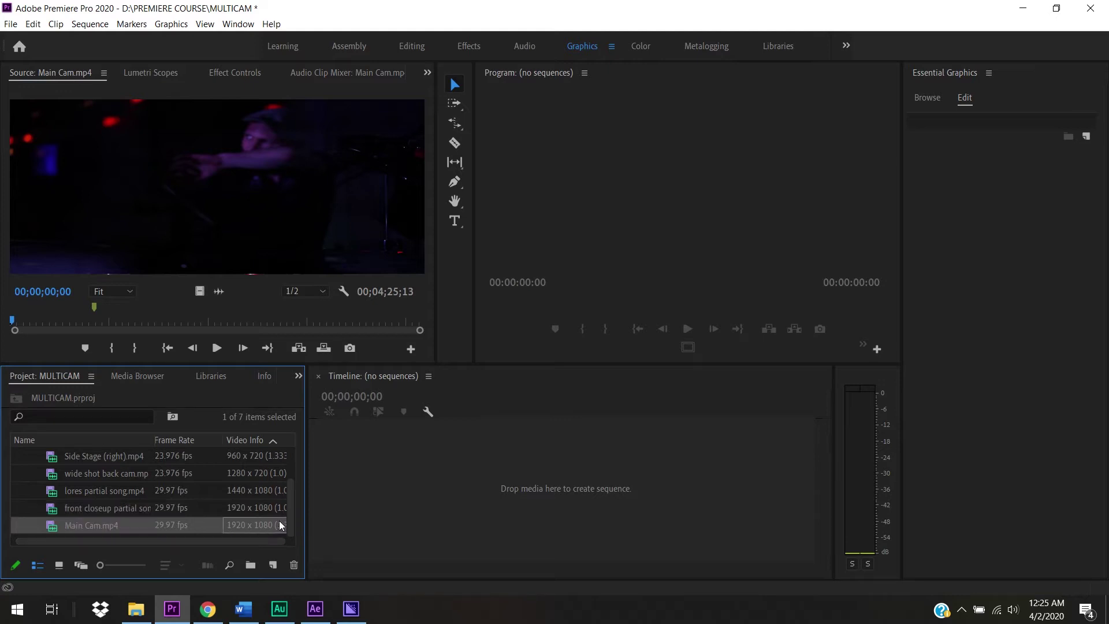
drag(289, 511, 293, 492)
click(269, 491)
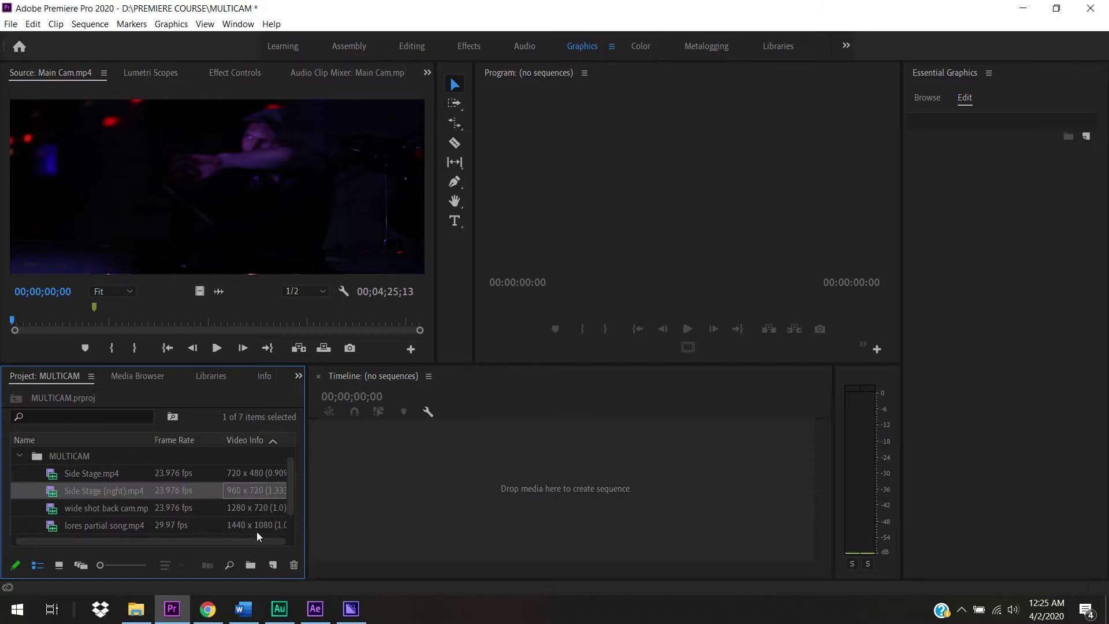
drag(257, 539, 175, 543)
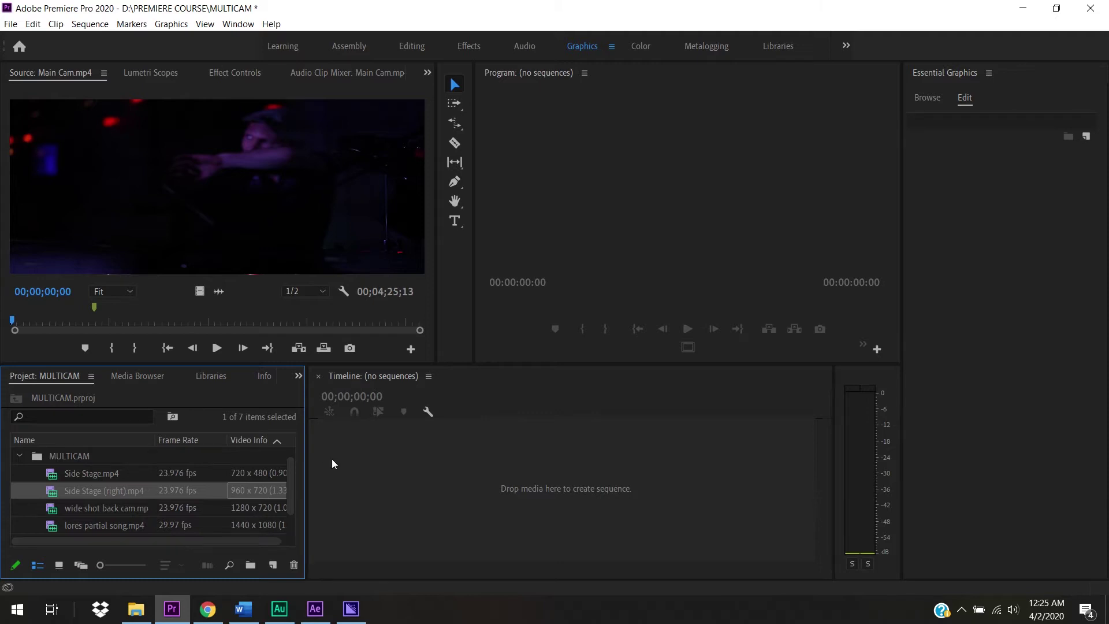
drag(289, 462, 293, 518)
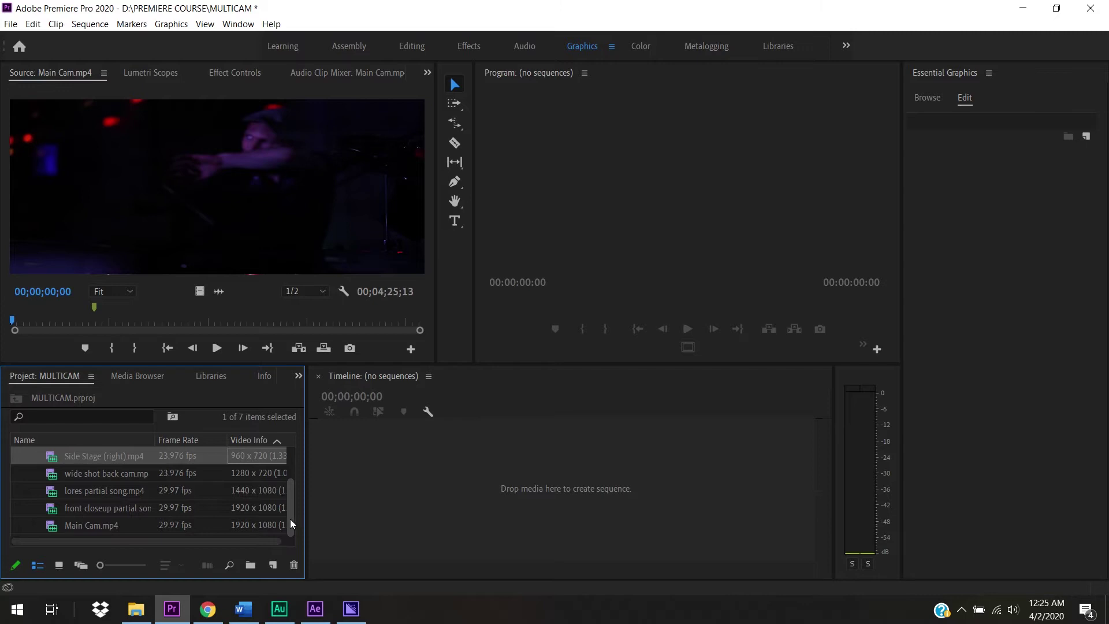
mouse_move(290, 514)
mouse_down()
mouse_move(290, 457)
mouse_move(290, 533)
mouse_up()
drag(209, 541, 163, 542)
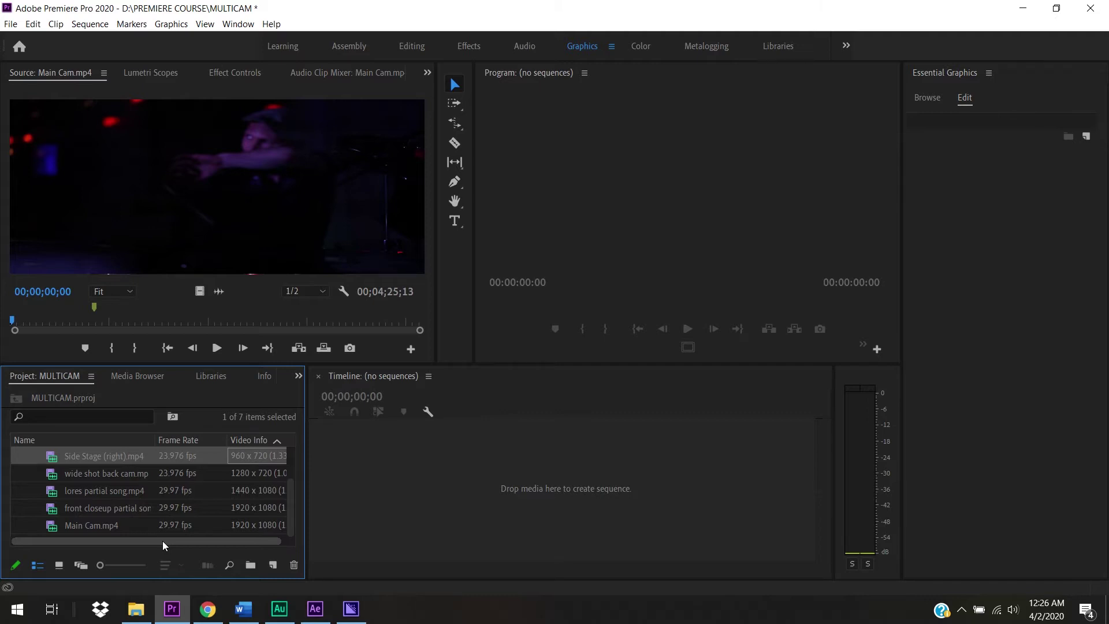
drag(162, 541, 228, 553)
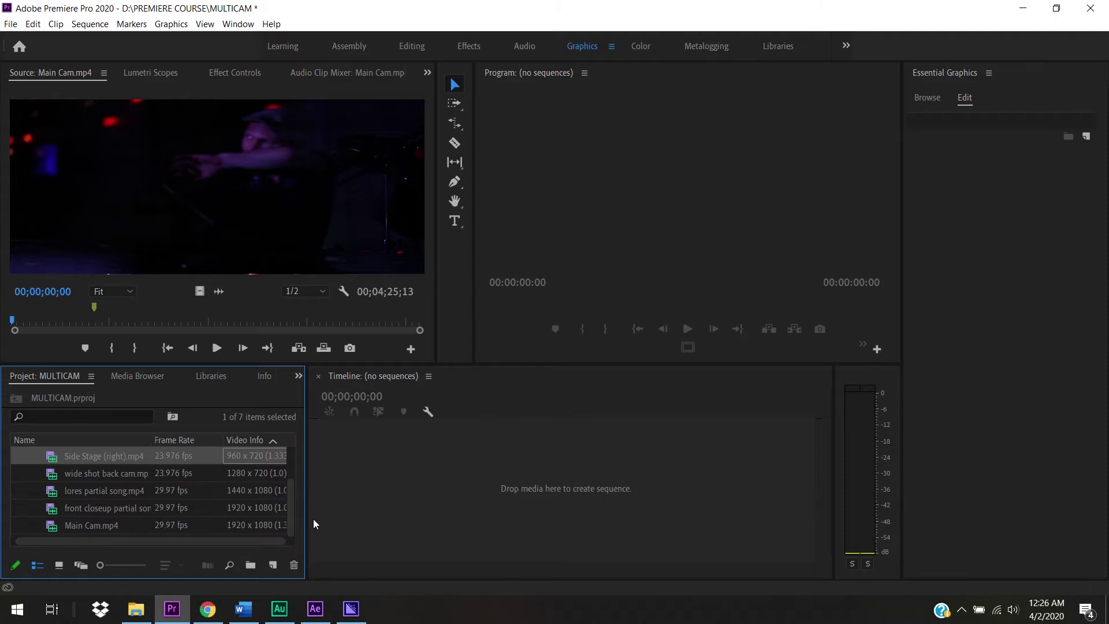
drag(307, 515, 341, 516)
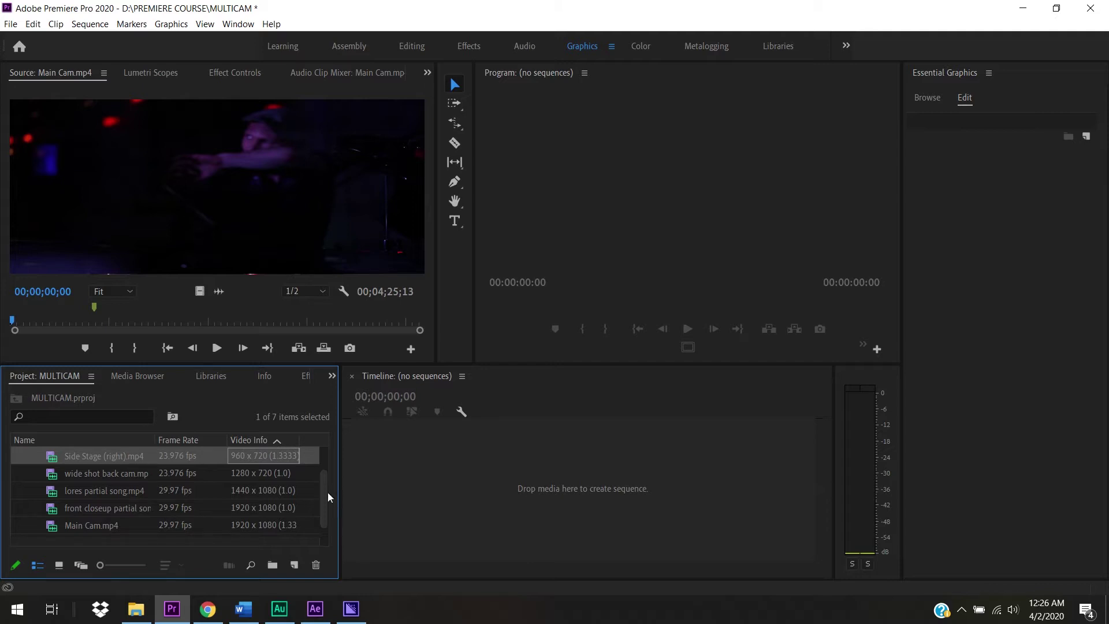
- Preview Main Cam.mp4 at about 00;01;08;21 in the Source Monitor and compare its video info with the other clips
click(64, 530)
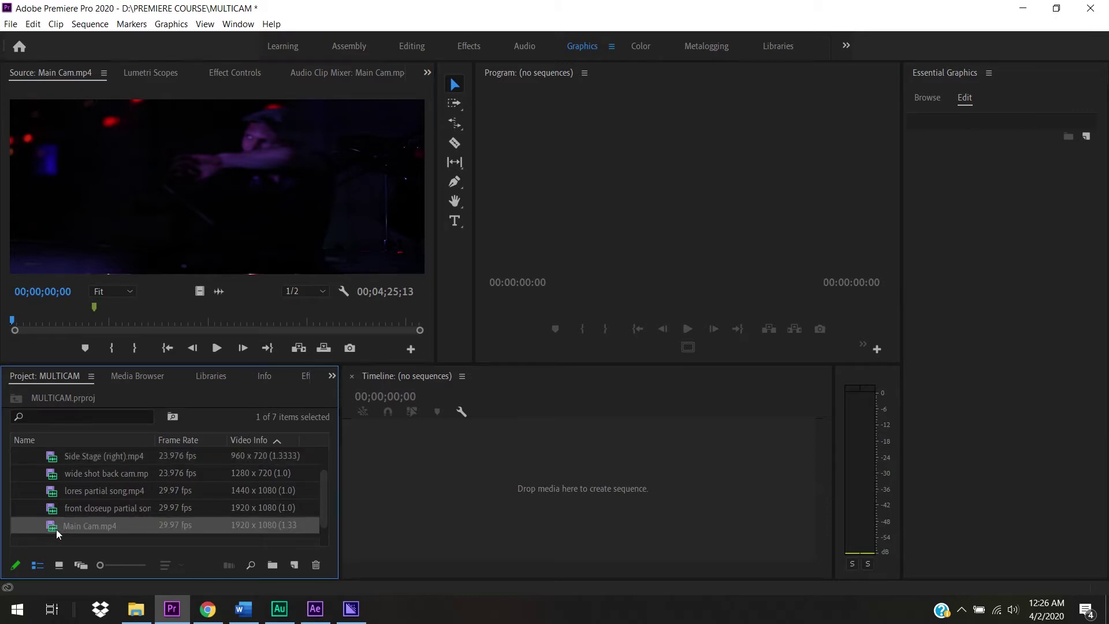
drag(93, 319, 117, 320)
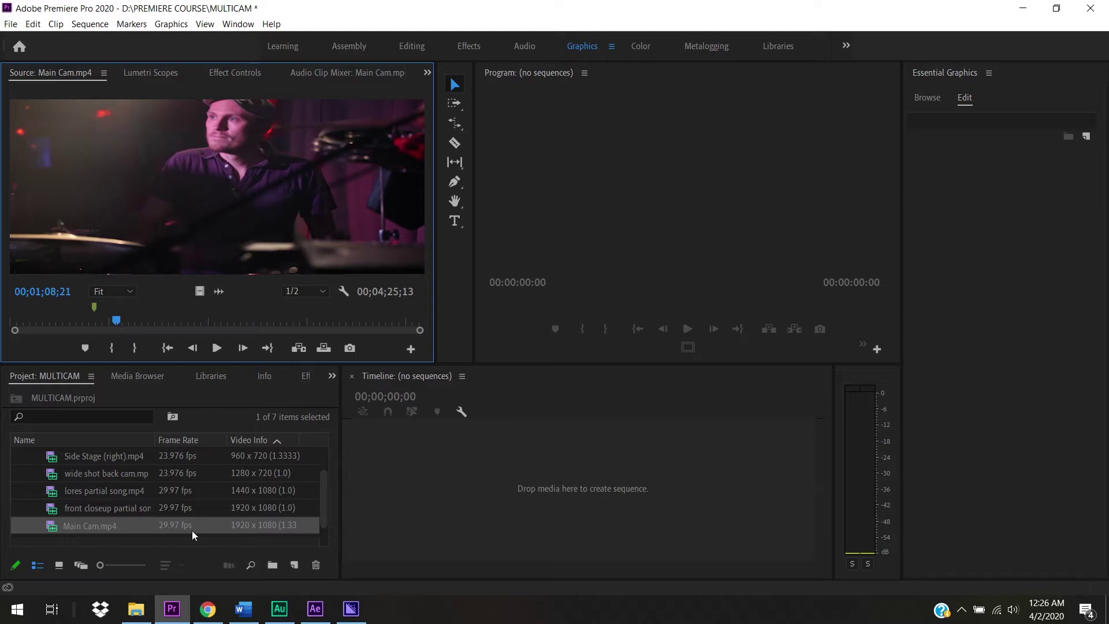
drag(324, 507, 325, 471)
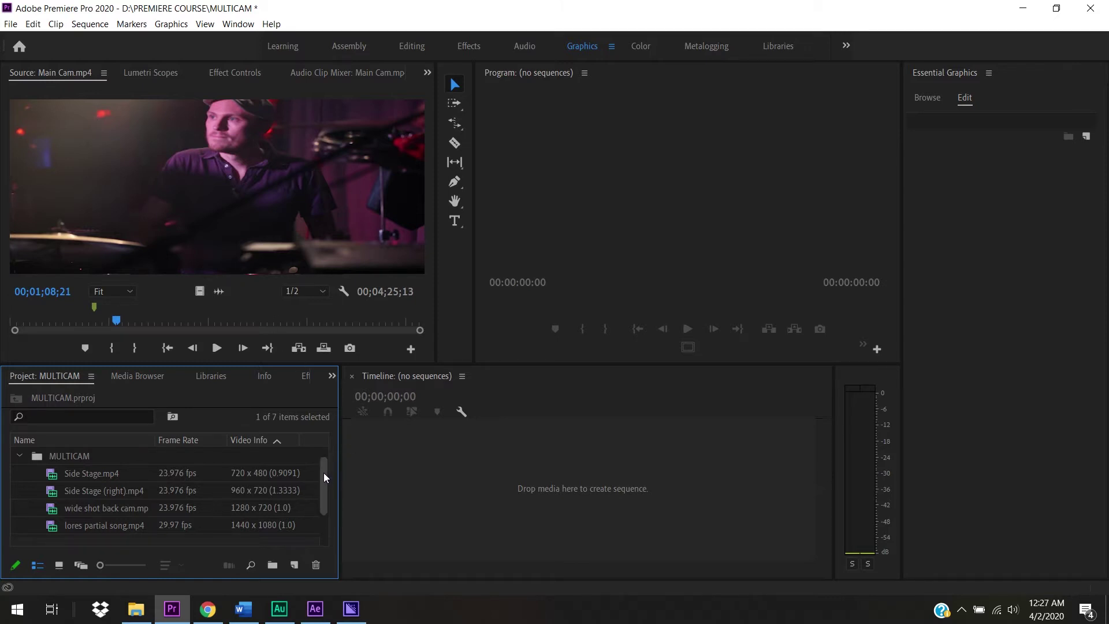
drag(324, 473, 324, 489)
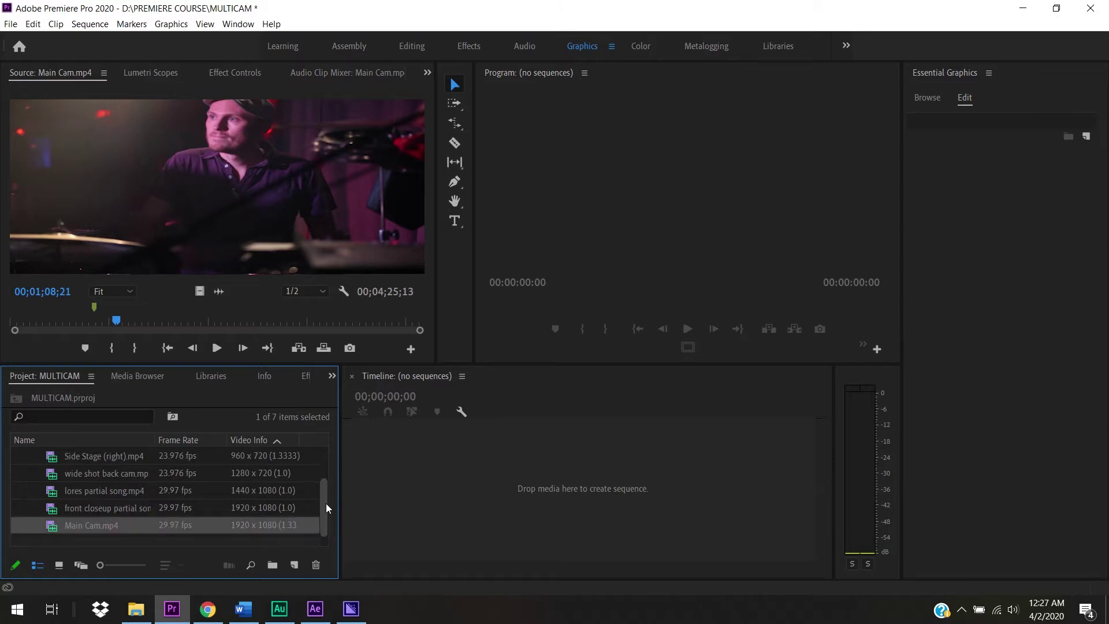
drag(325, 504, 319, 476)
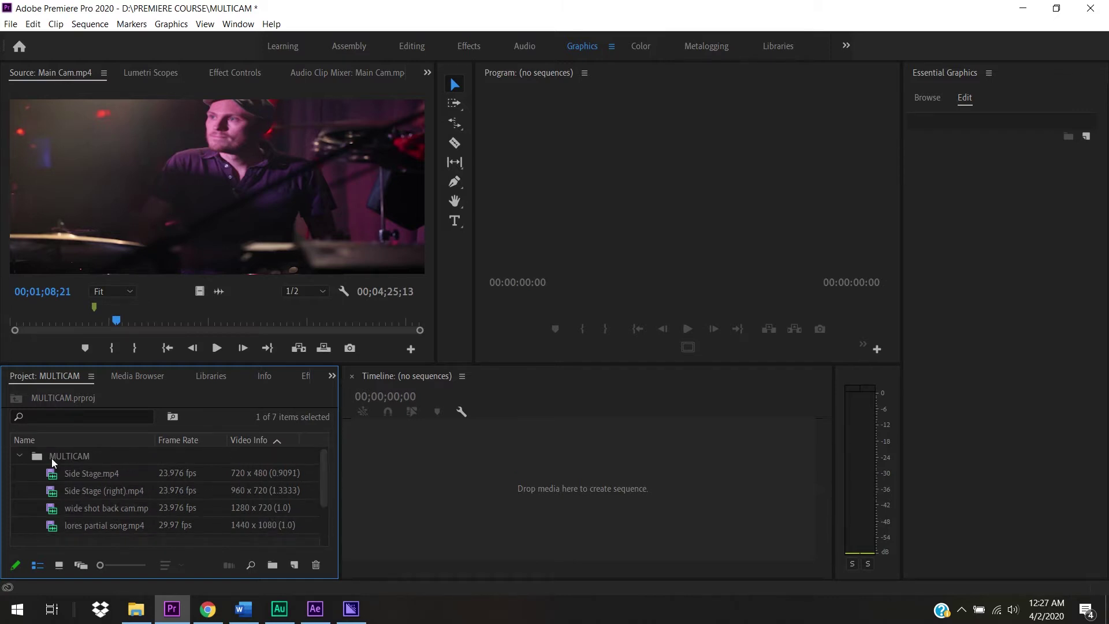
- View Side Stage.mp4 and Side Stage (right).mp4 in the Source Monitor, scrubbing the second clip to about 00:02:19:16
double_click(52, 479)
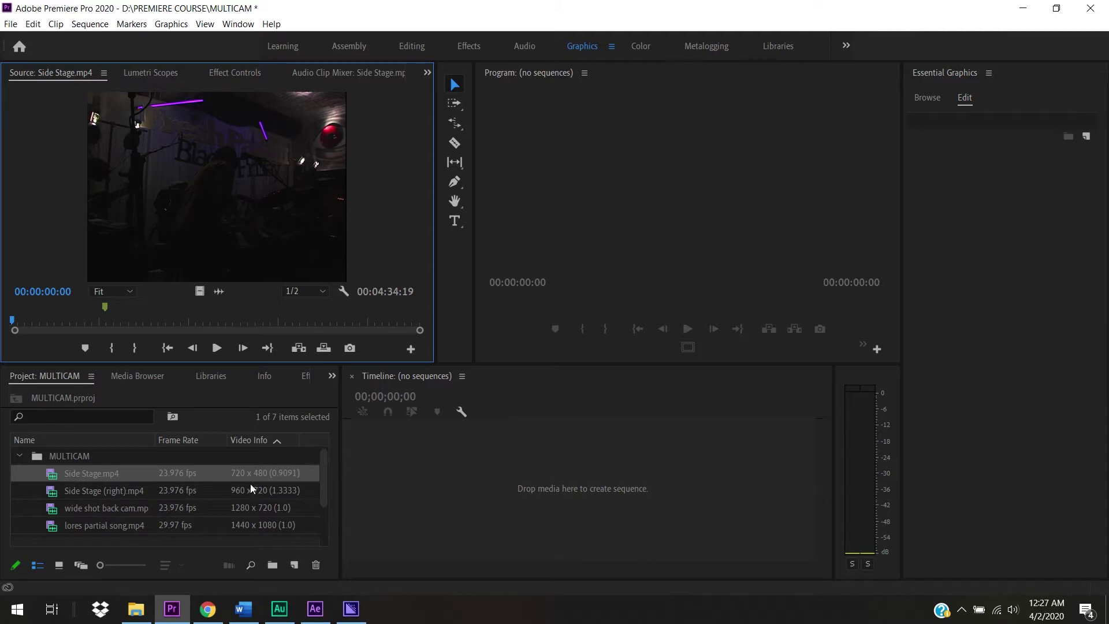
double_click(56, 490)
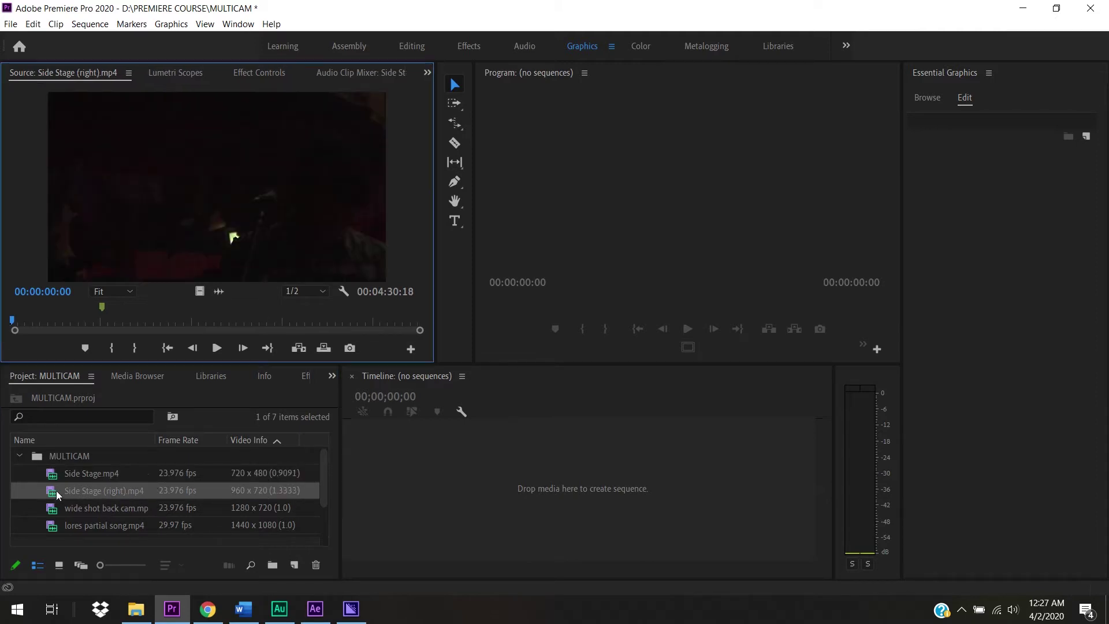
drag(151, 319, 192, 323)
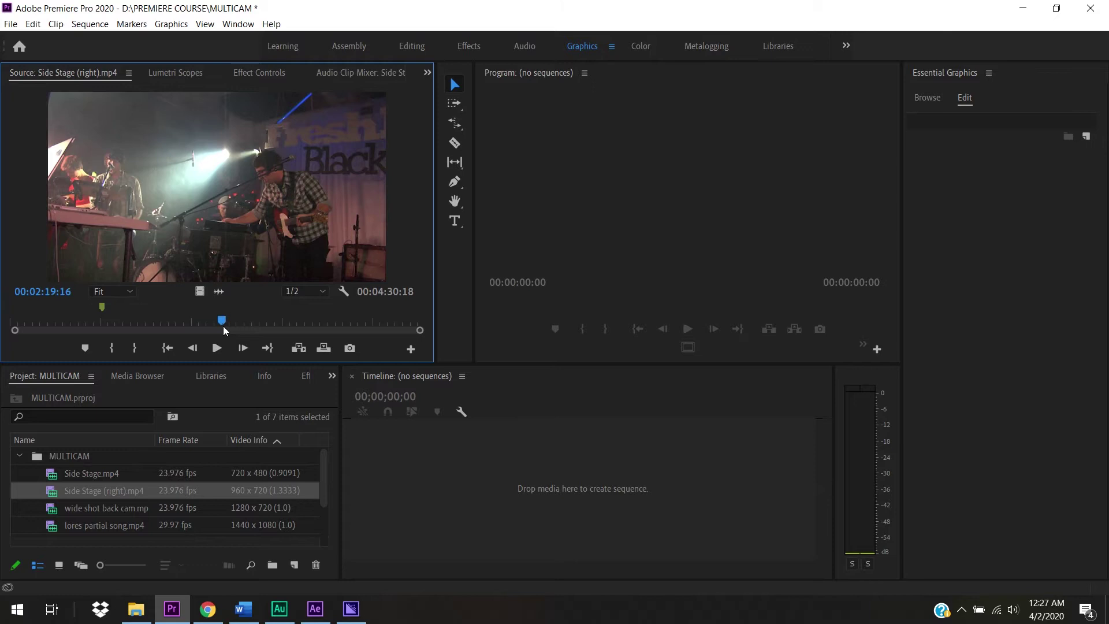
- View the wide shot back cam clip in the Source Monitor at about 00:01:10:15
drag(323, 472, 324, 501)
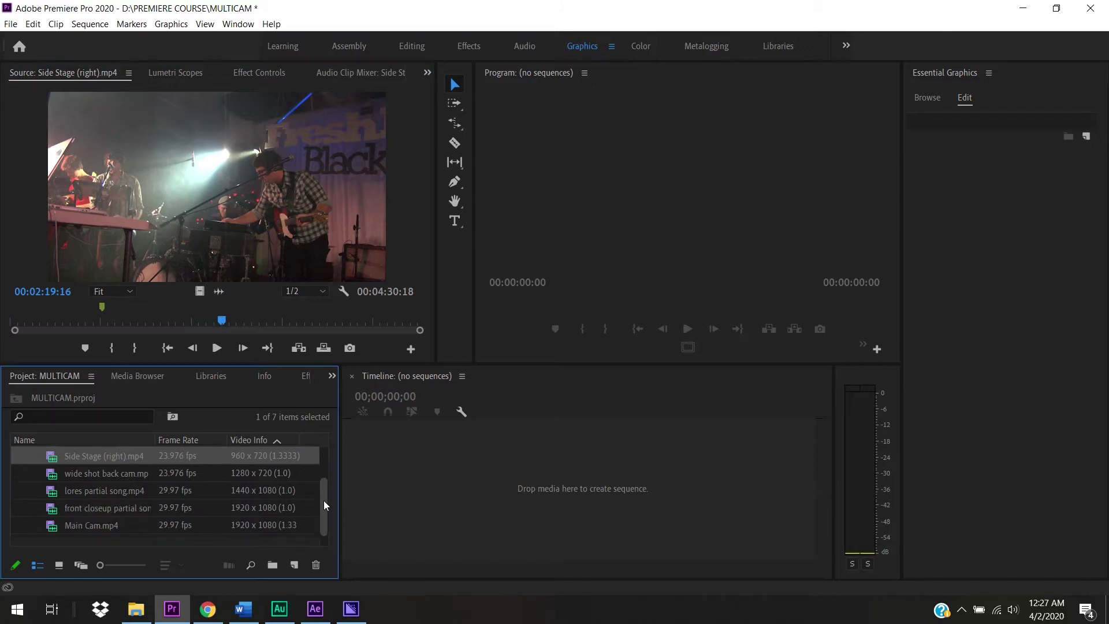
double_click(52, 470)
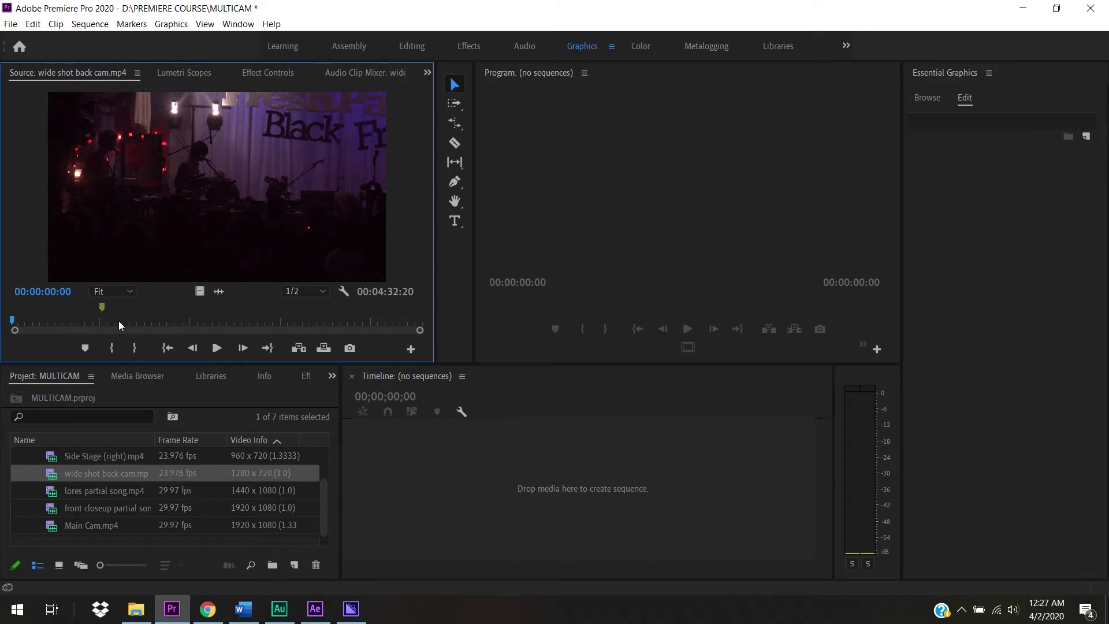
click(117, 321)
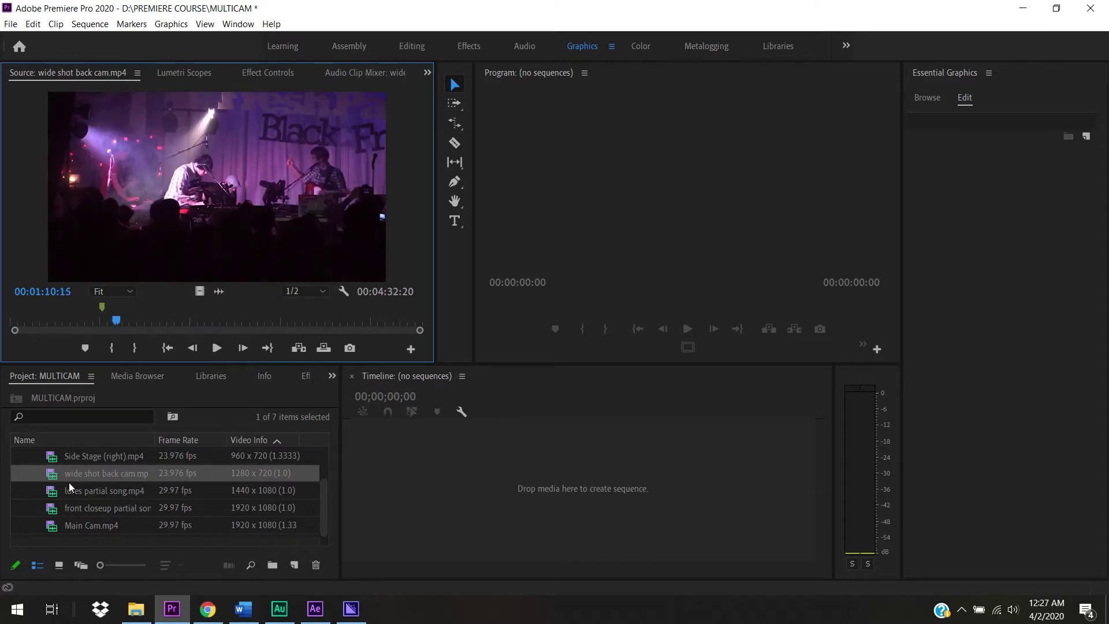
- View the lores partial song, Main Cam and front closeup partial song clips, scrubbing the front closeup to about 00;00;52;13
double_click(54, 490)
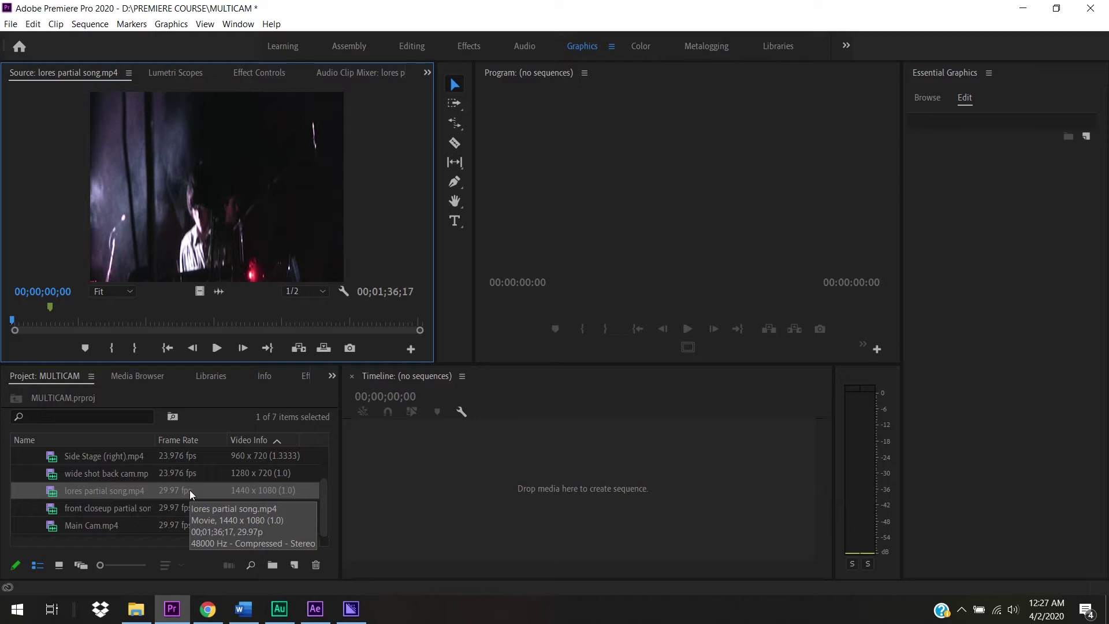
double_click(53, 525)
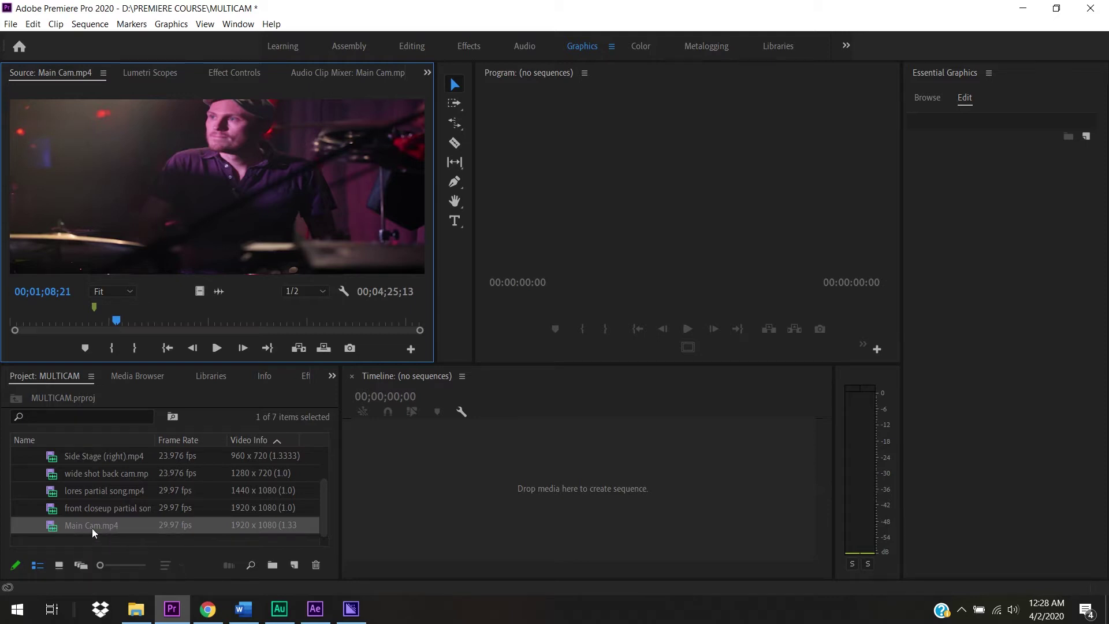
double_click(57, 507)
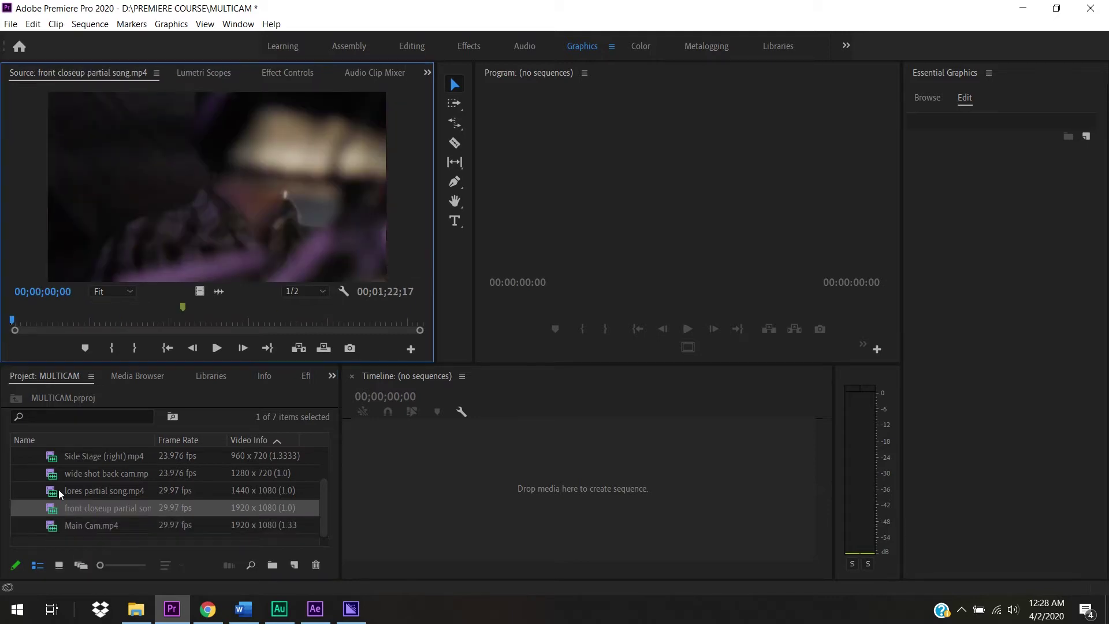
click(210, 321)
click(269, 322)
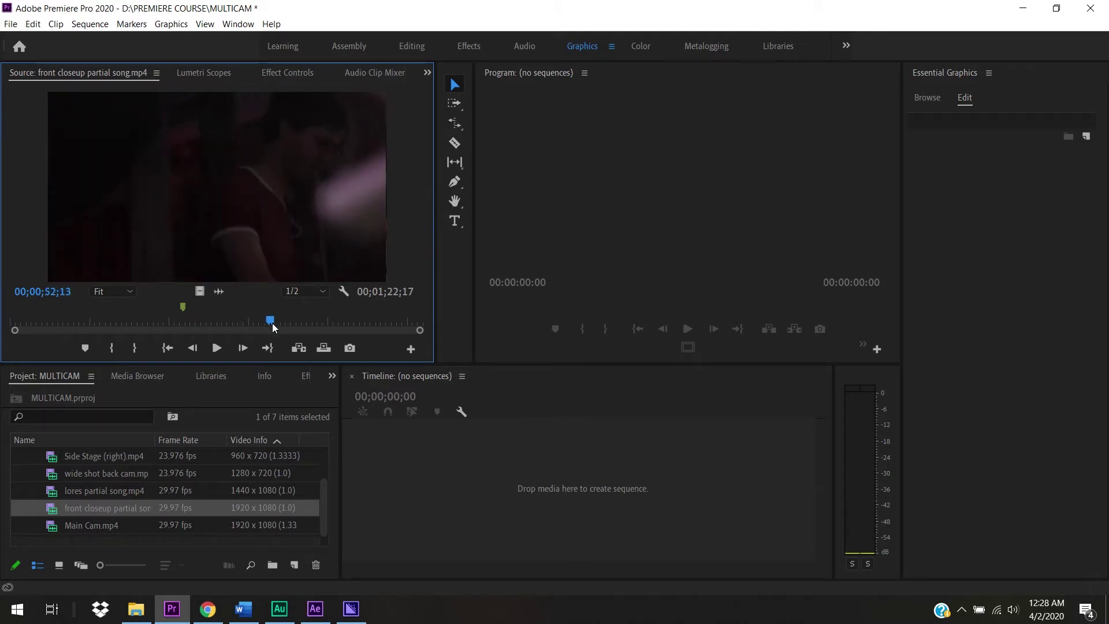
- Return to Main Cam.mp4 in the Source Monitor and keep it selected in the bin
click(53, 526)
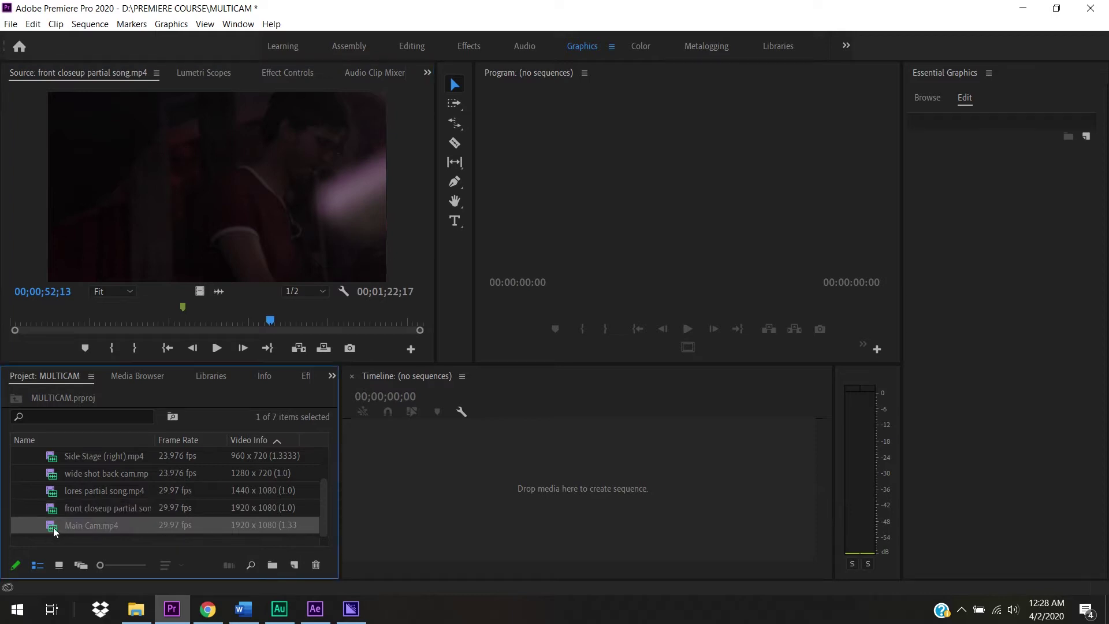
right_click(55, 532)
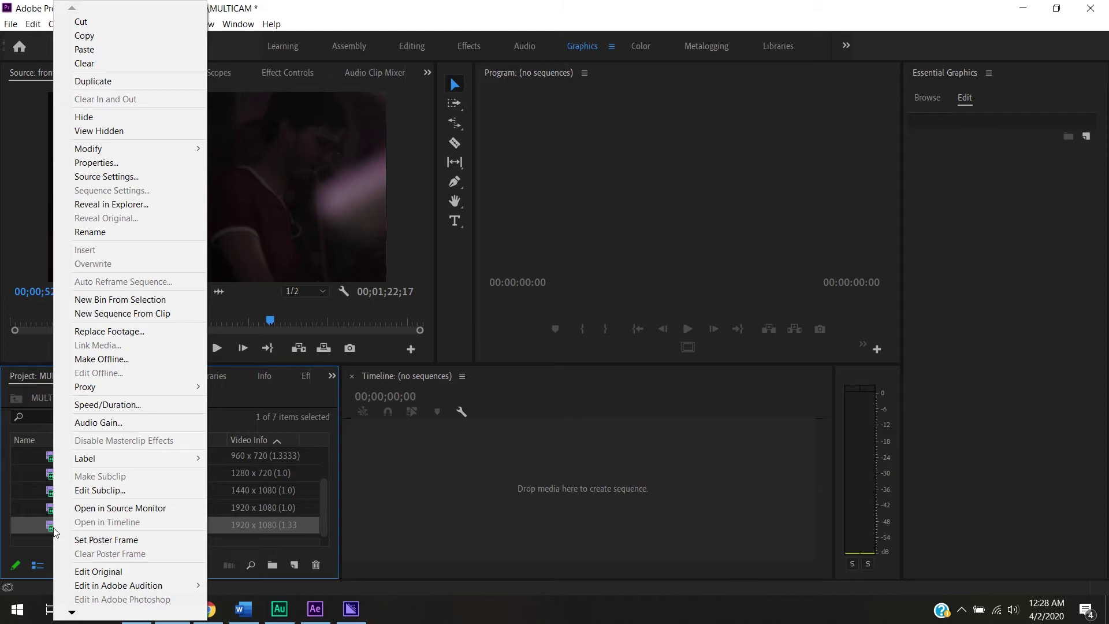
double_click(251, 526)
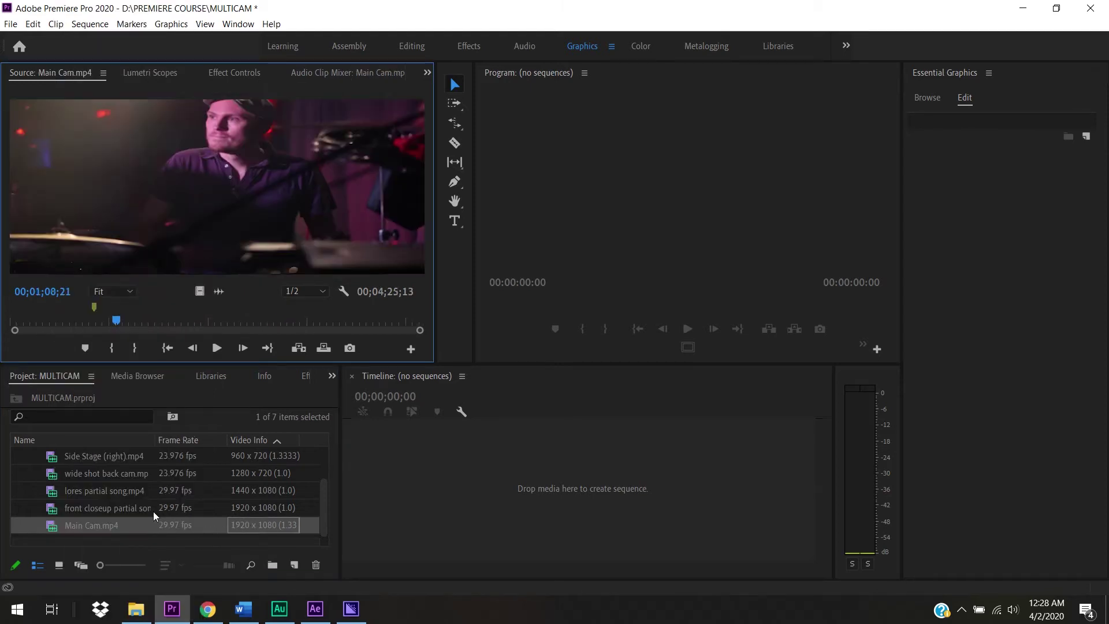
click(84, 525)
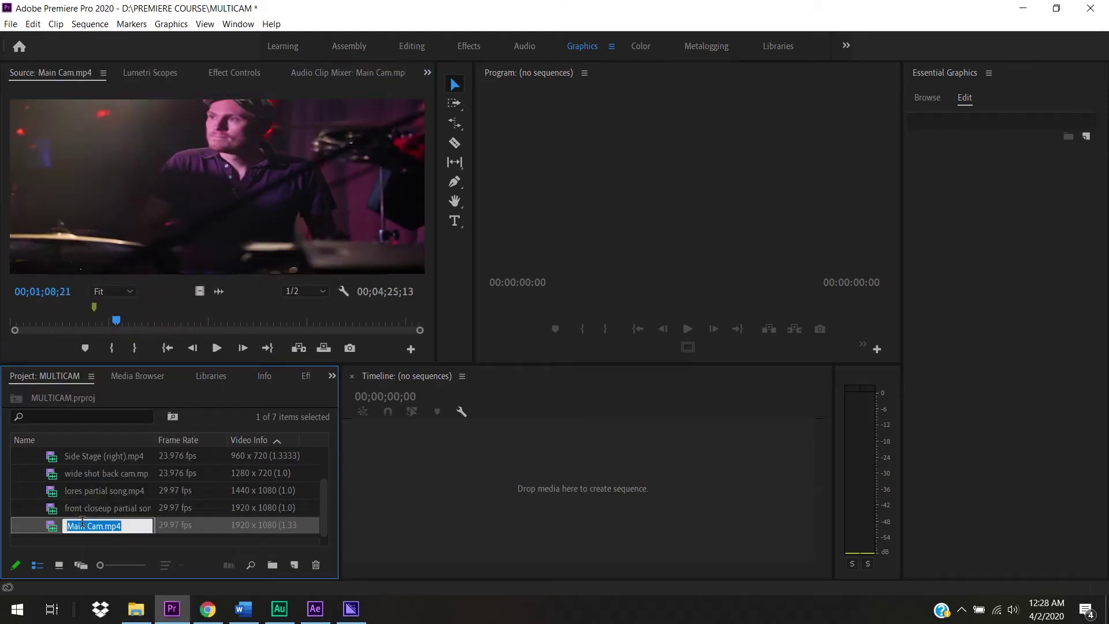
click(46, 530)
- Conform the pixel aspect ratio of Main Cam.mp4 to Square Pixels (1.0) in its footage interpretation settings
right_click(52, 532)
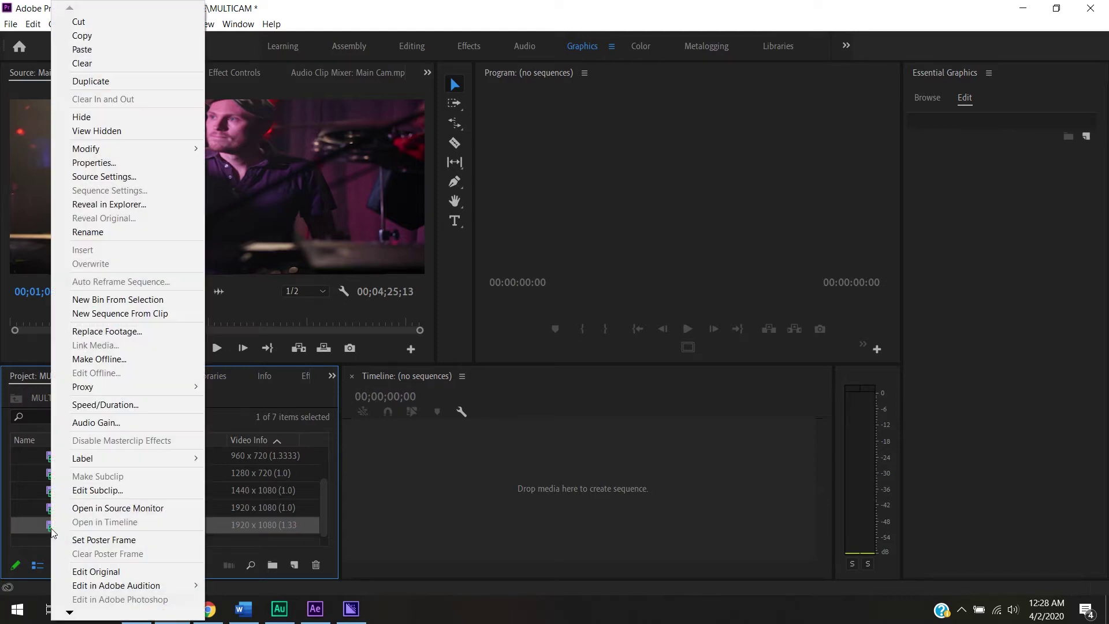
mouse_move(124, 153)
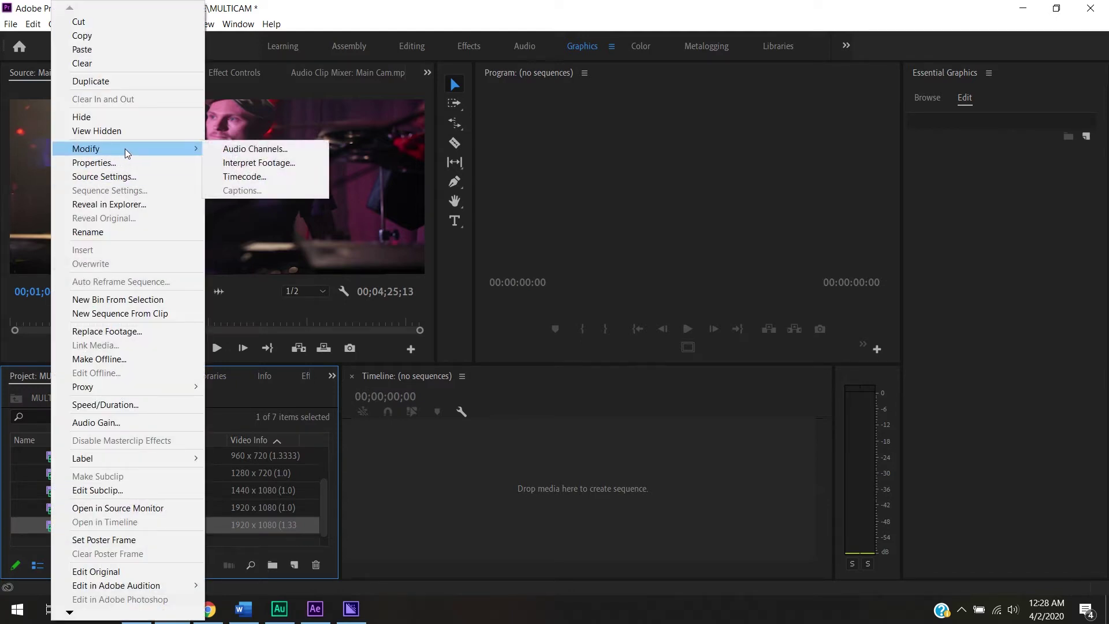
click(280, 164)
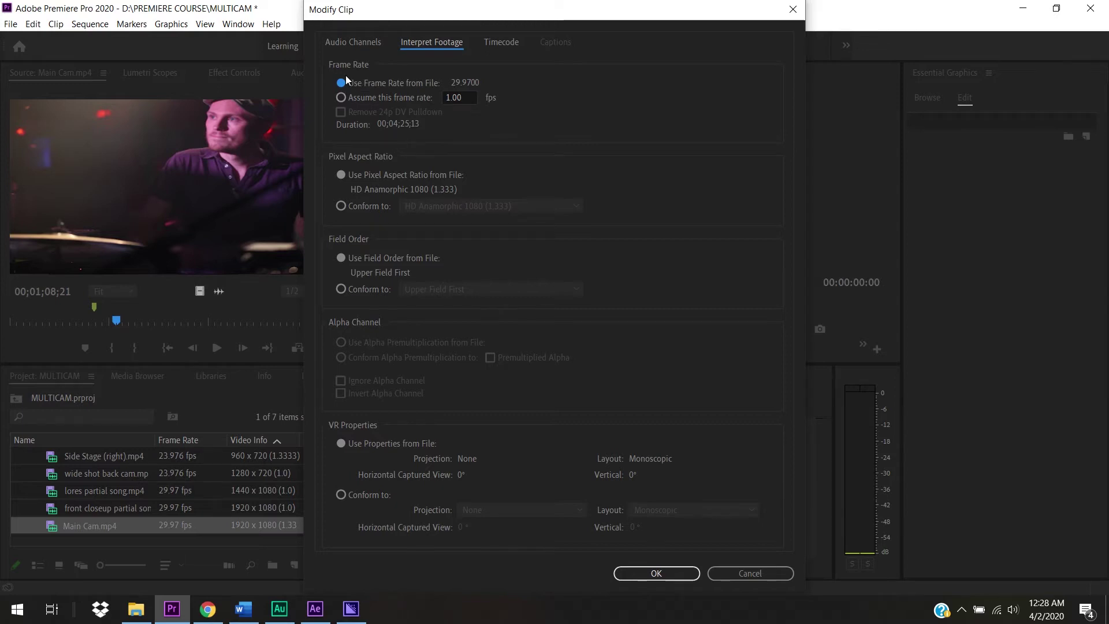
click(365, 206)
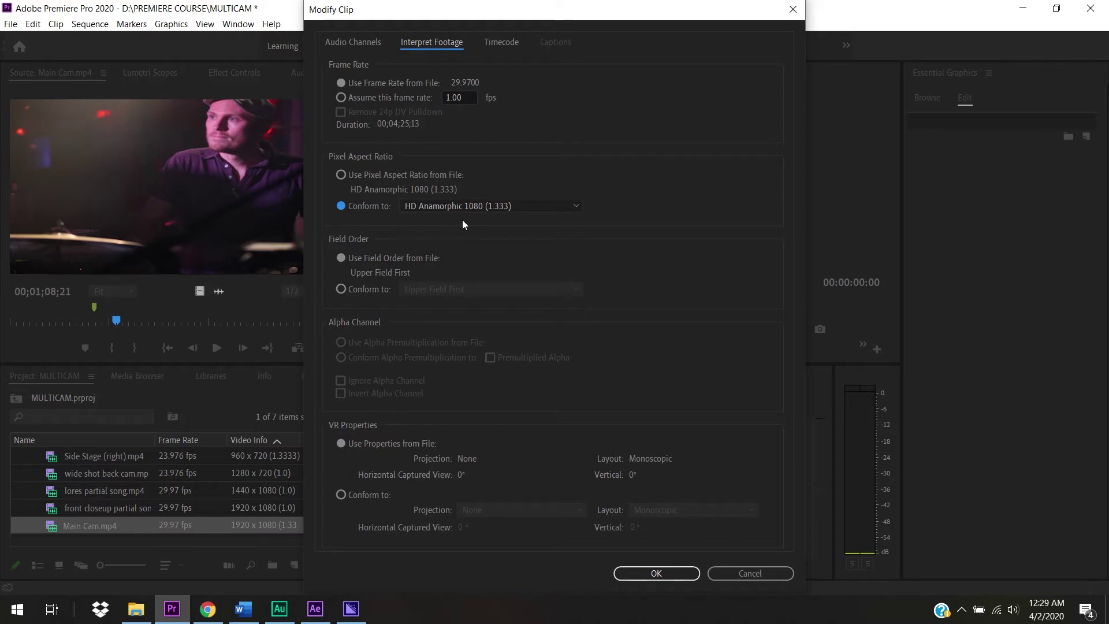
click(473, 207)
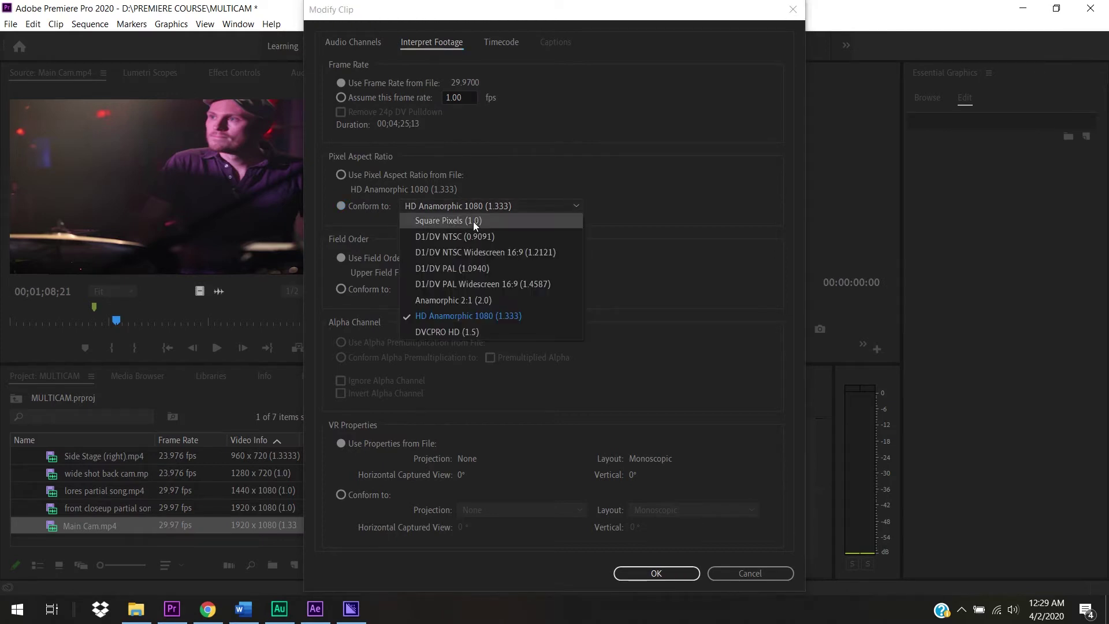
click(473, 221)
click(634, 571)
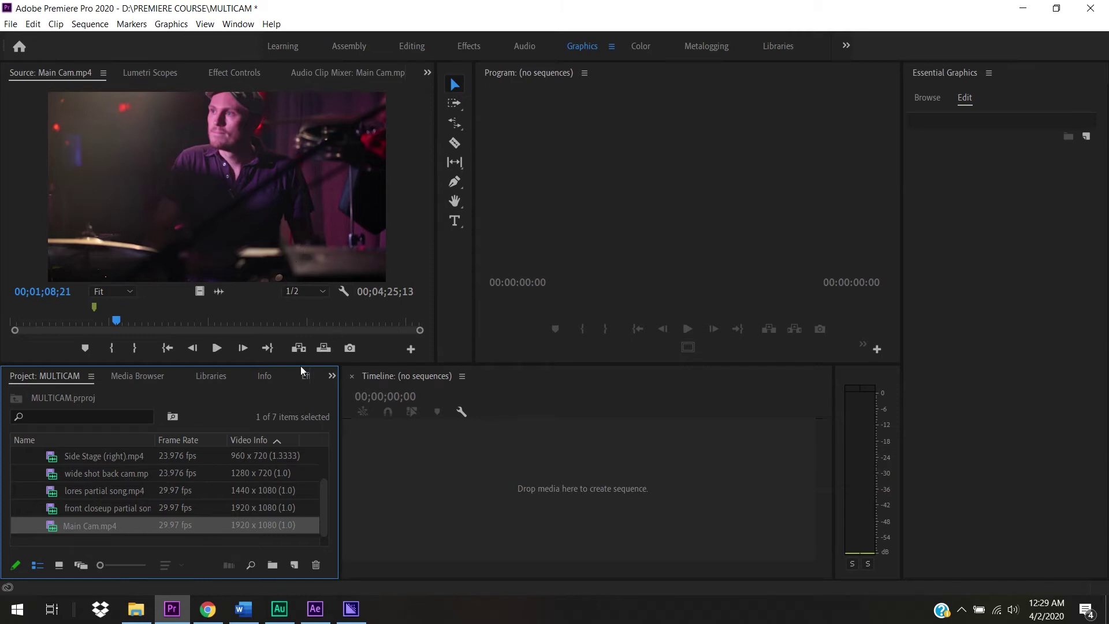
- Load lores partial song.mp4 in the Source Monitor and set its footage interpretation to conform to the Anamorphic 2:1 (2.0) pixel aspect ratio
double_click(112, 495)
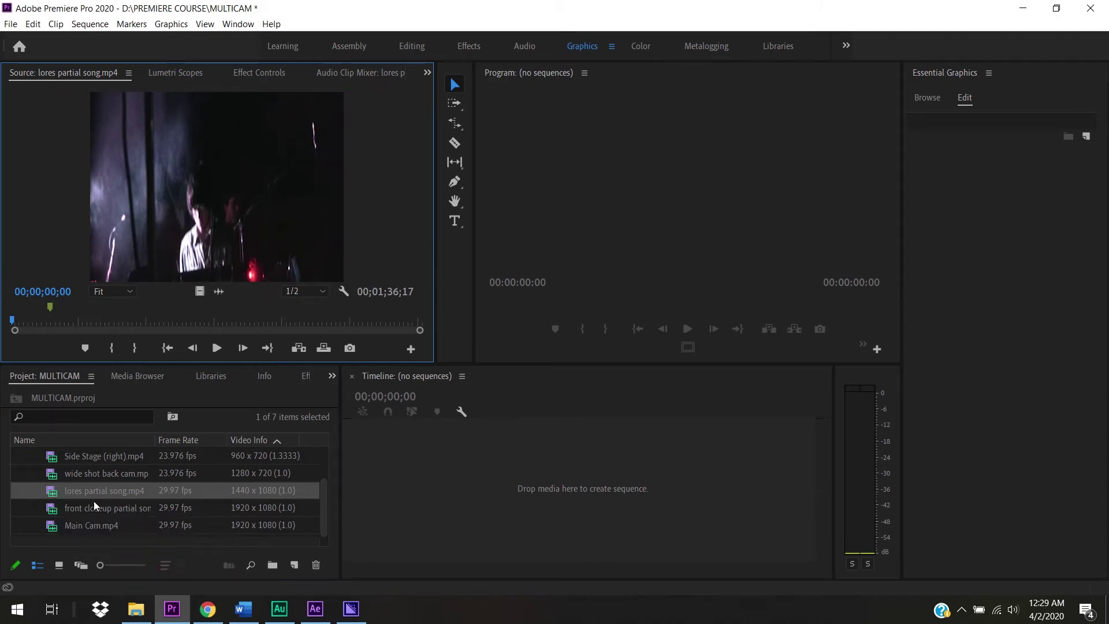
right_click(52, 493)
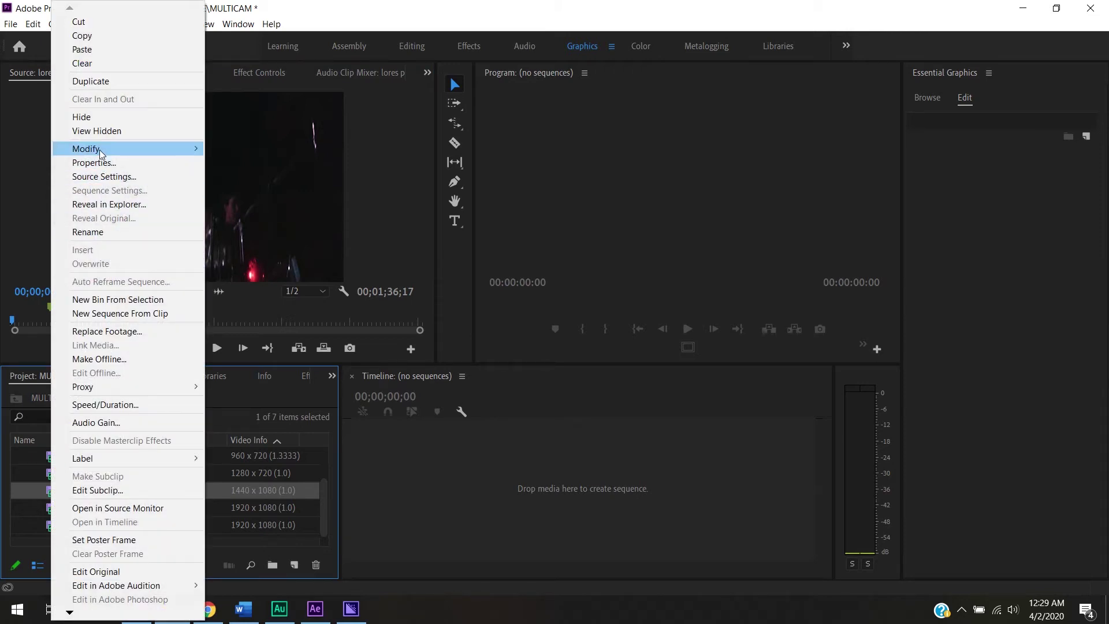
mouse_move(102, 150)
click(268, 165)
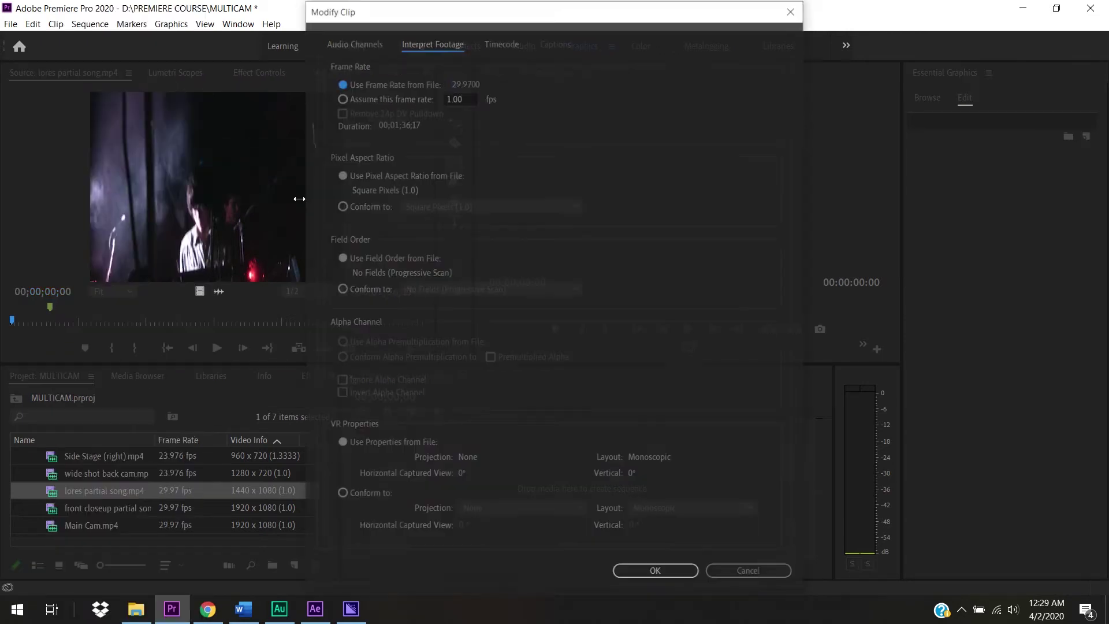
click(371, 205)
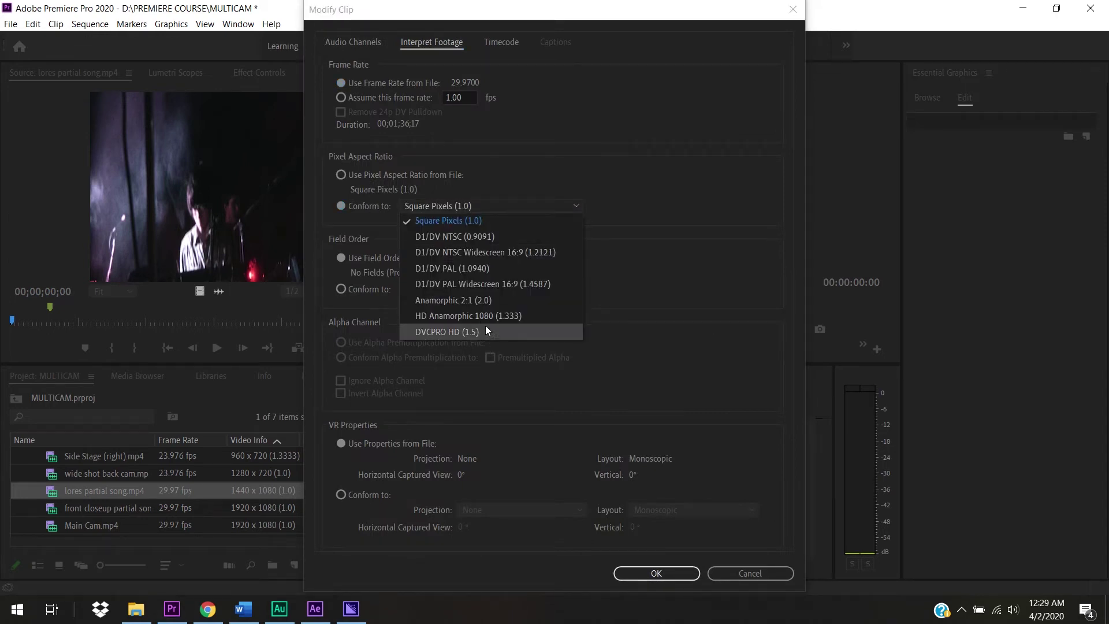
click(486, 304)
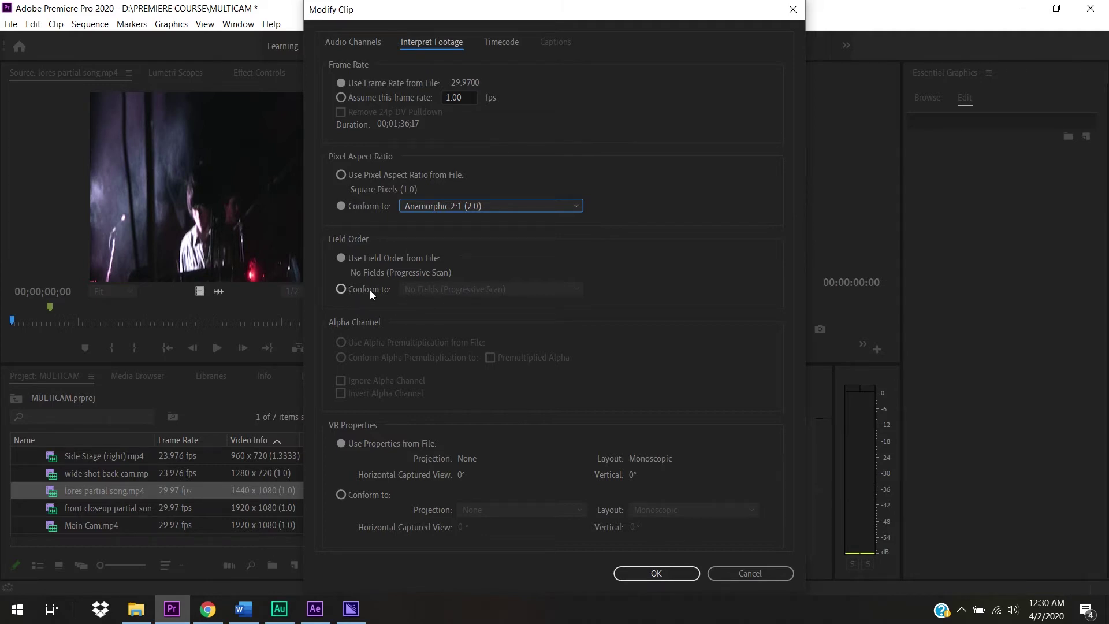
- Review the field order, timecode and audio channel settings, keeping the field order from the file, and apply the clip modifications
click(386, 289)
click(457, 291)
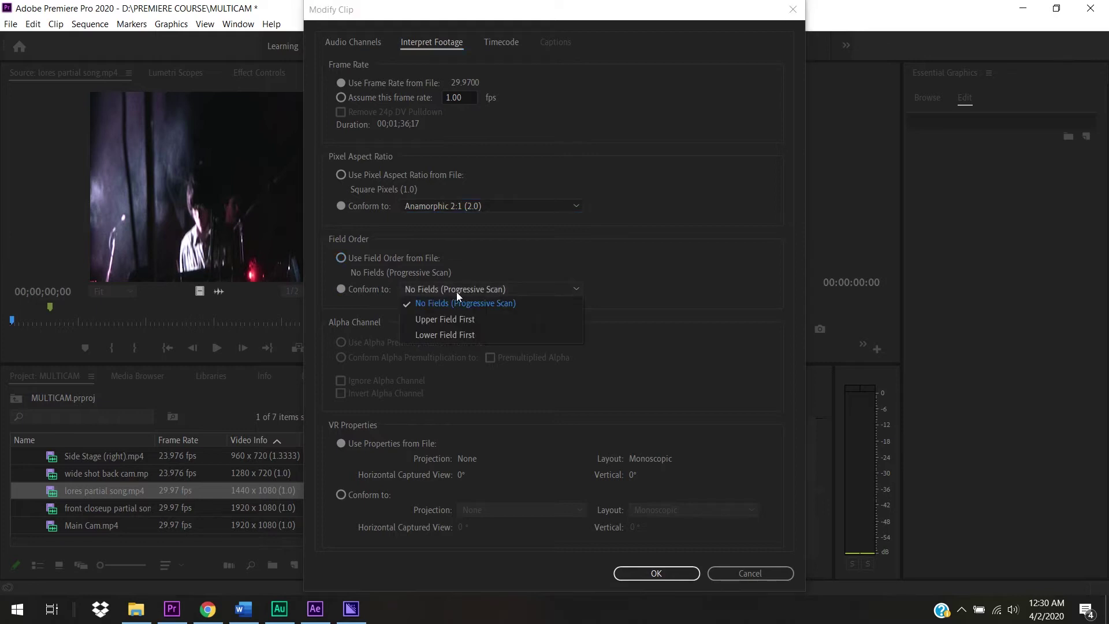
click(367, 261)
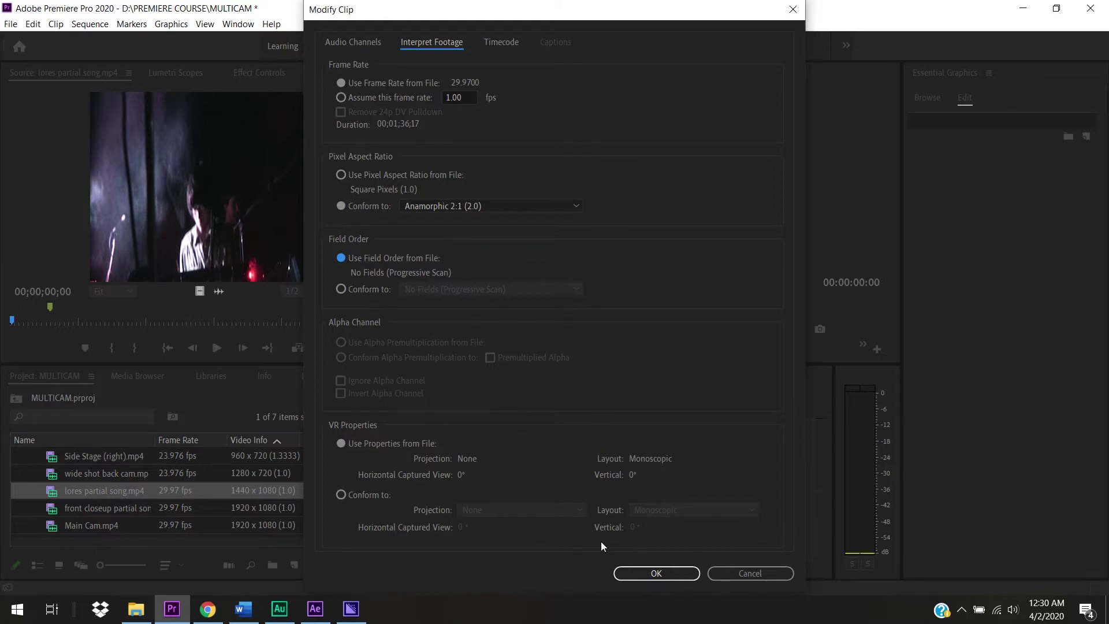
click(505, 43)
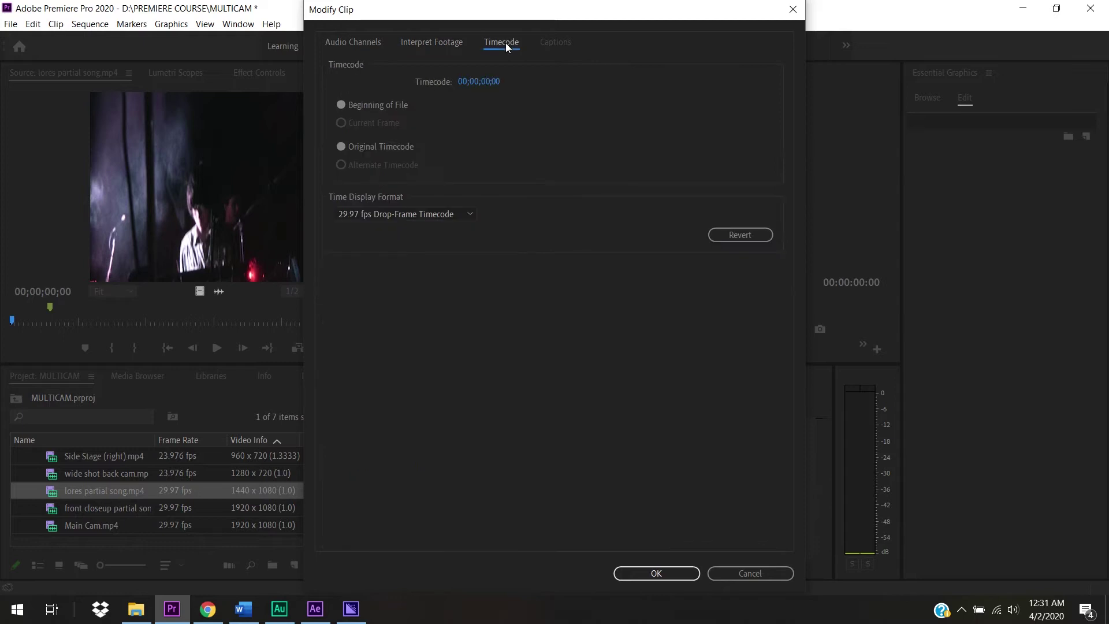
click(341, 37)
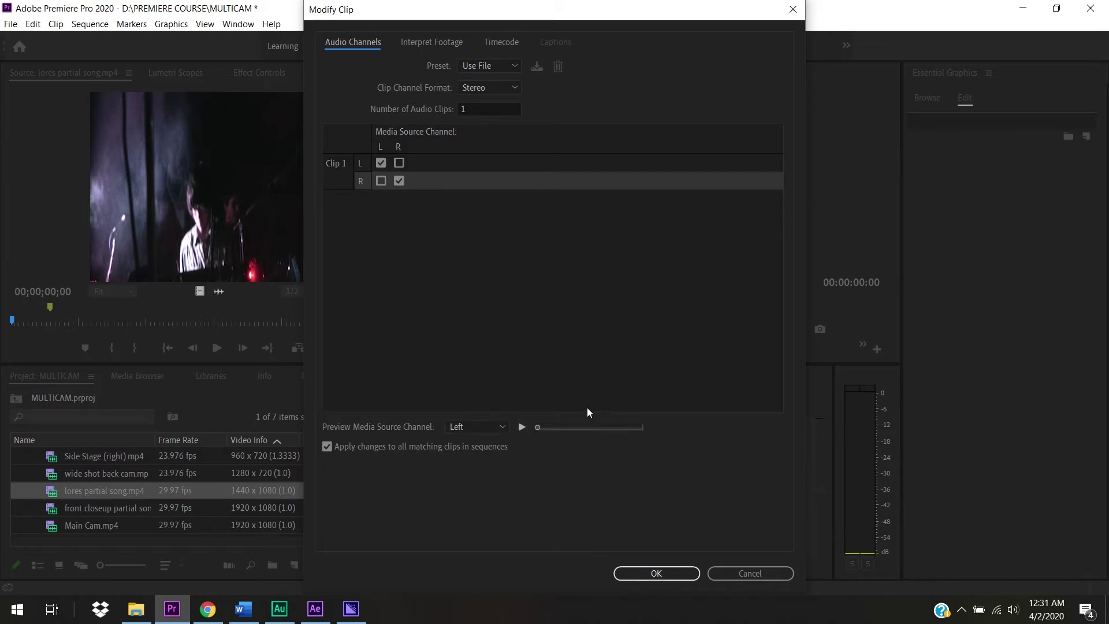
click(649, 574)
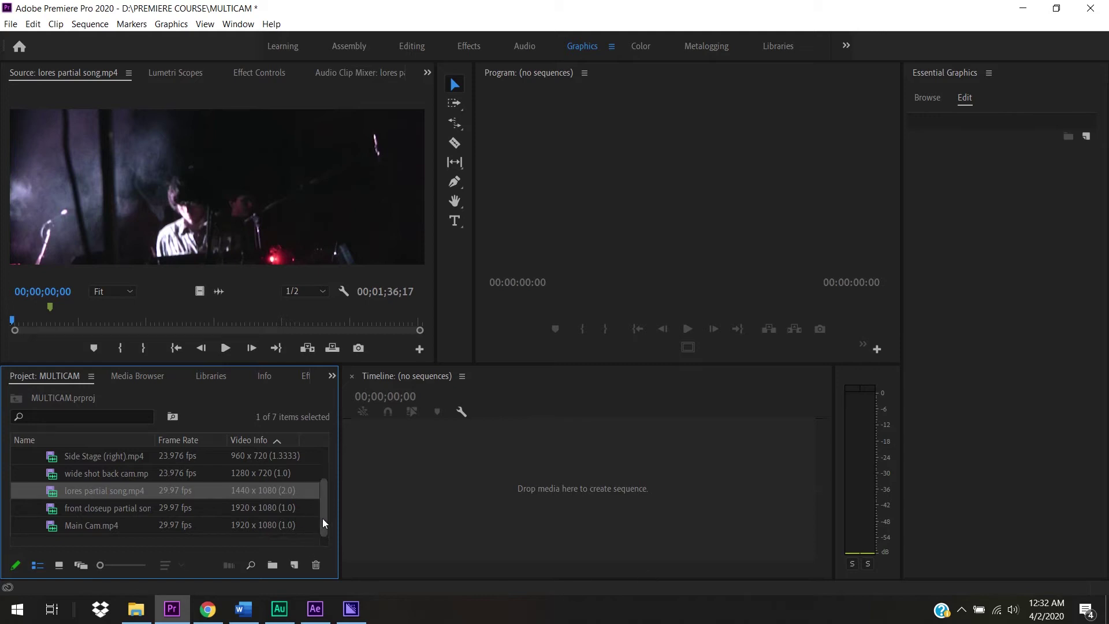
- View each camera clip in turn in the Source Monitor, from Main Cam.mp4 up the bin to Side Stage.mp4
drag(324, 518, 321, 547)
mouse_move(326, 521)
mouse_down()
mouse_move(325, 489)
mouse_move(326, 539)
mouse_up()
click(113, 527)
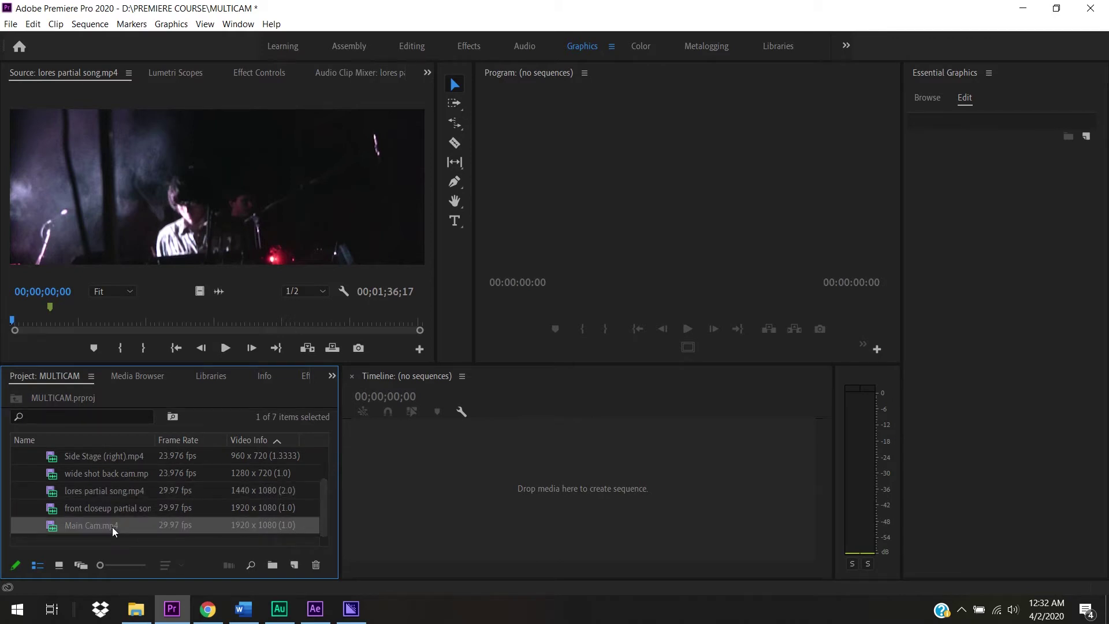
double_click(54, 529)
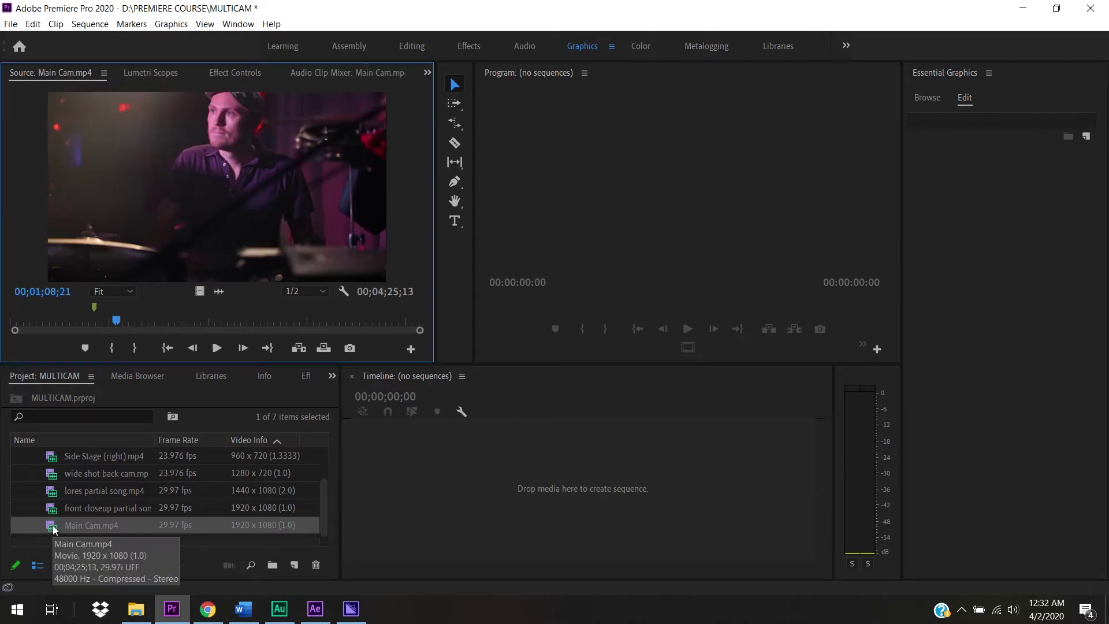
double_click(54, 513)
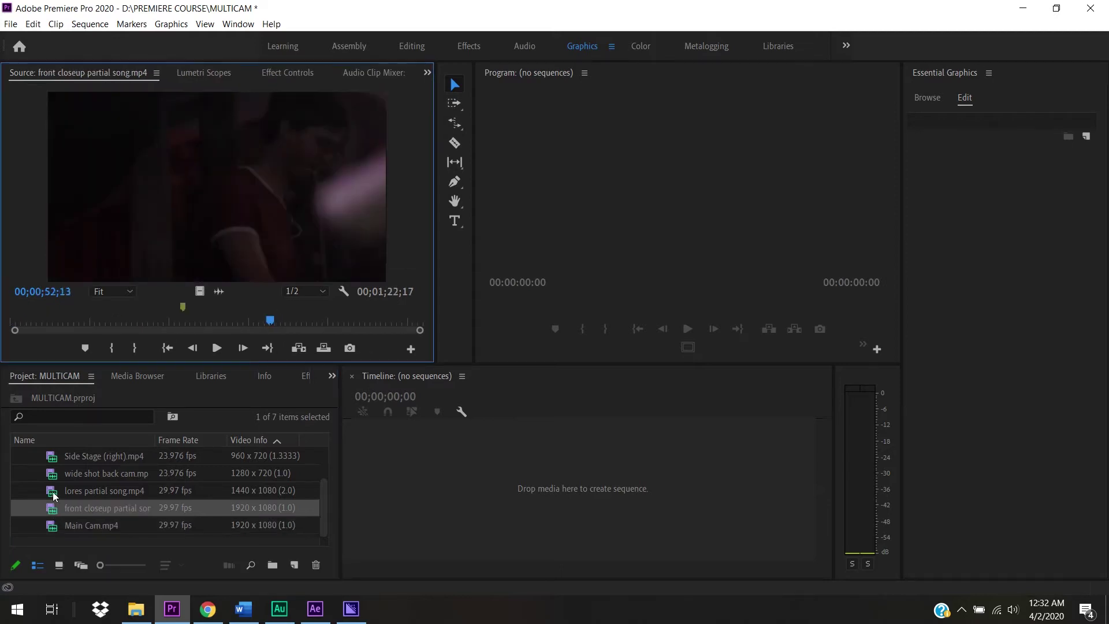
double_click(54, 491)
click(53, 478)
double_click(53, 478)
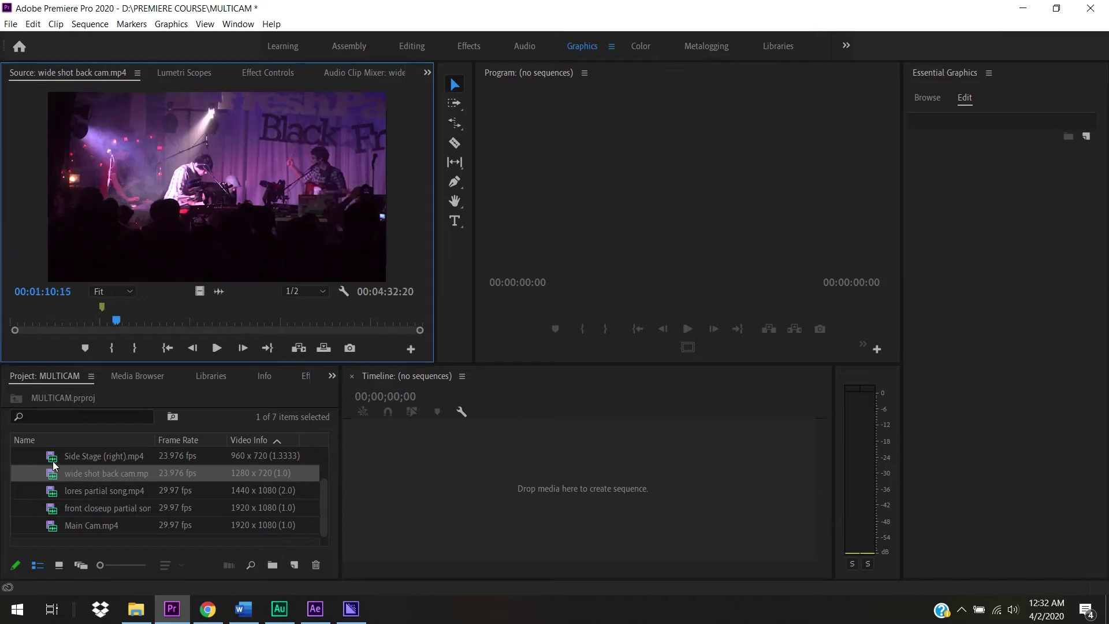
click(53, 455)
double_click(53, 457)
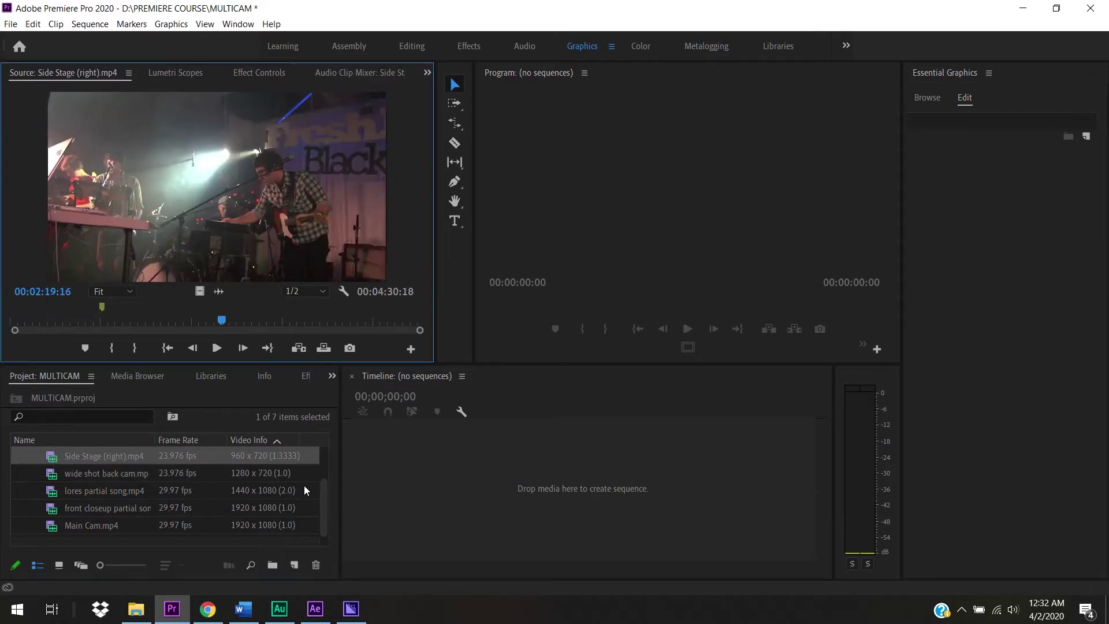
drag(321, 484, 321, 458)
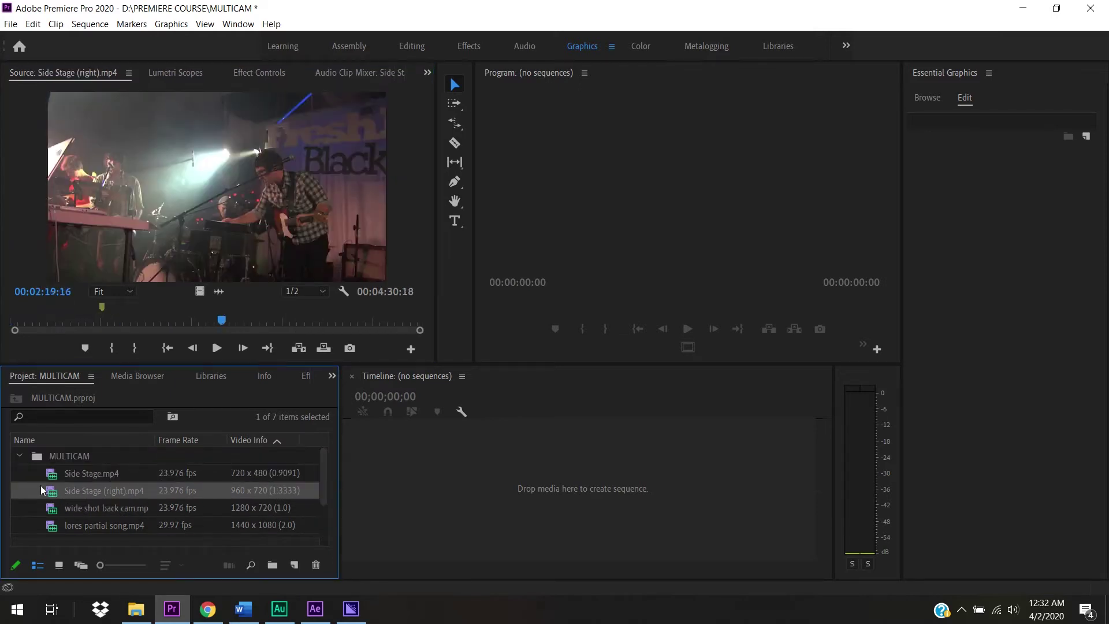
double_click(51, 475)
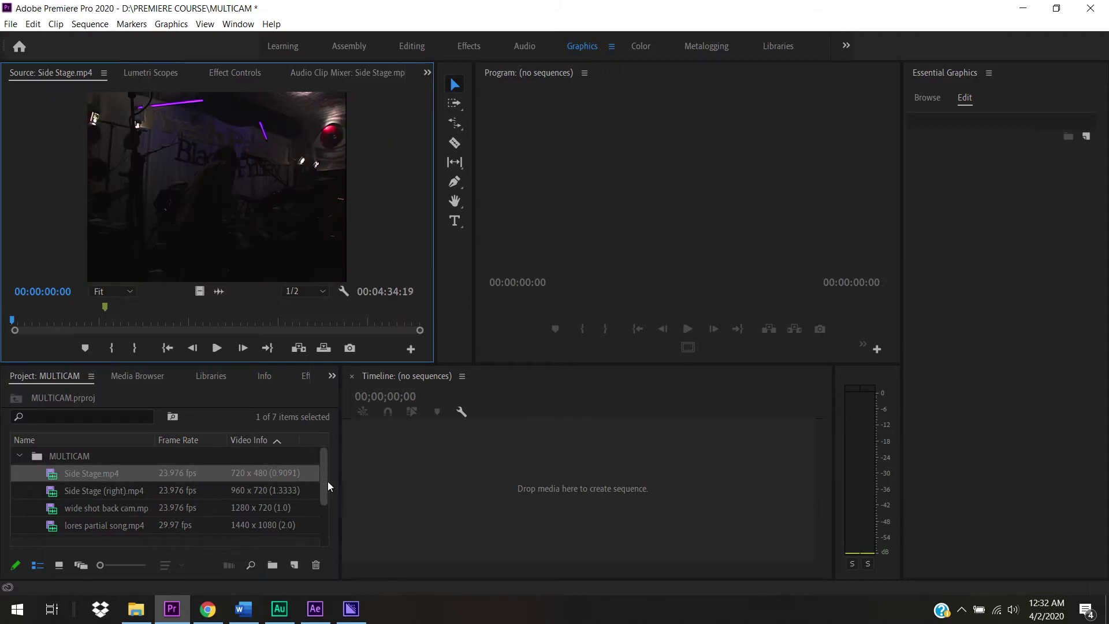
- Create a new sequence from Main Cam.mp4 and move the playhead to 00;02;17;19
drag(324, 479, 325, 518)
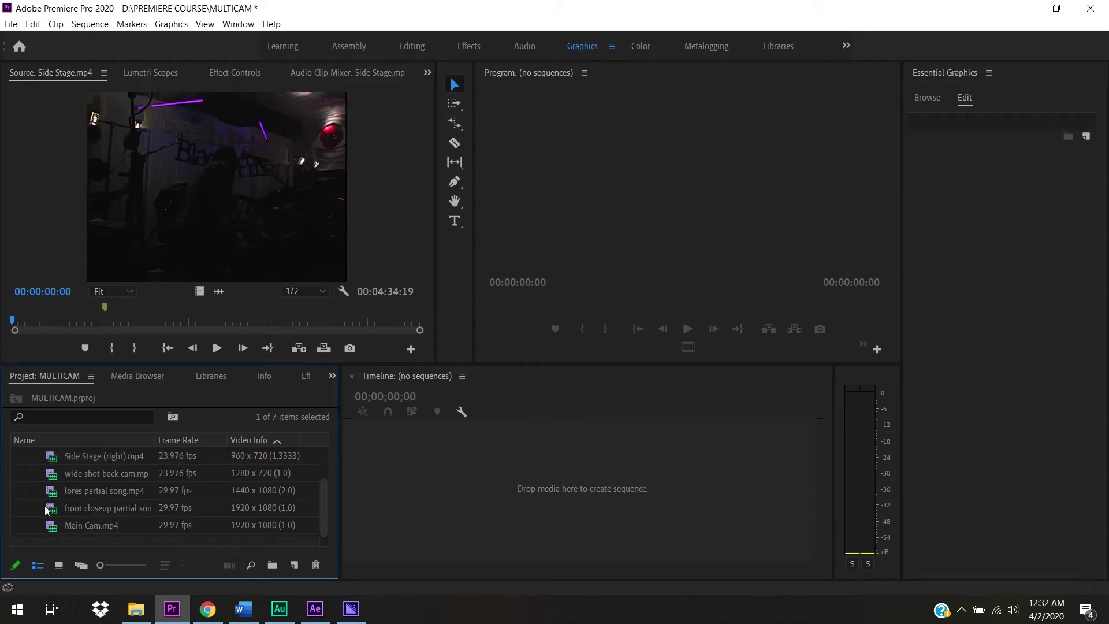
drag(48, 526, 422, 493)
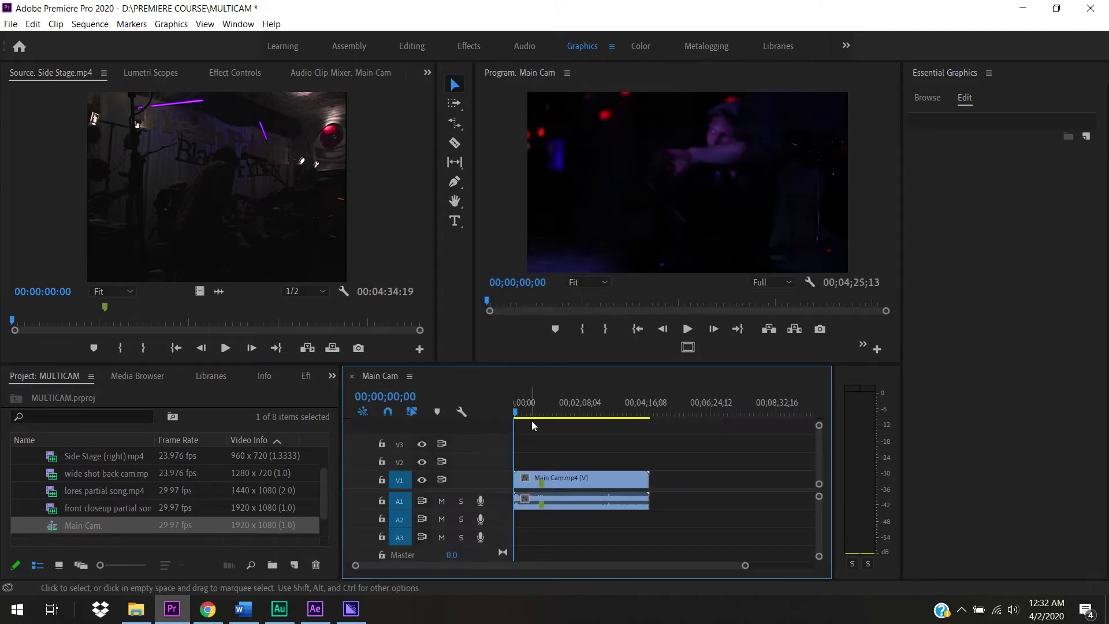
drag(527, 414, 585, 448)
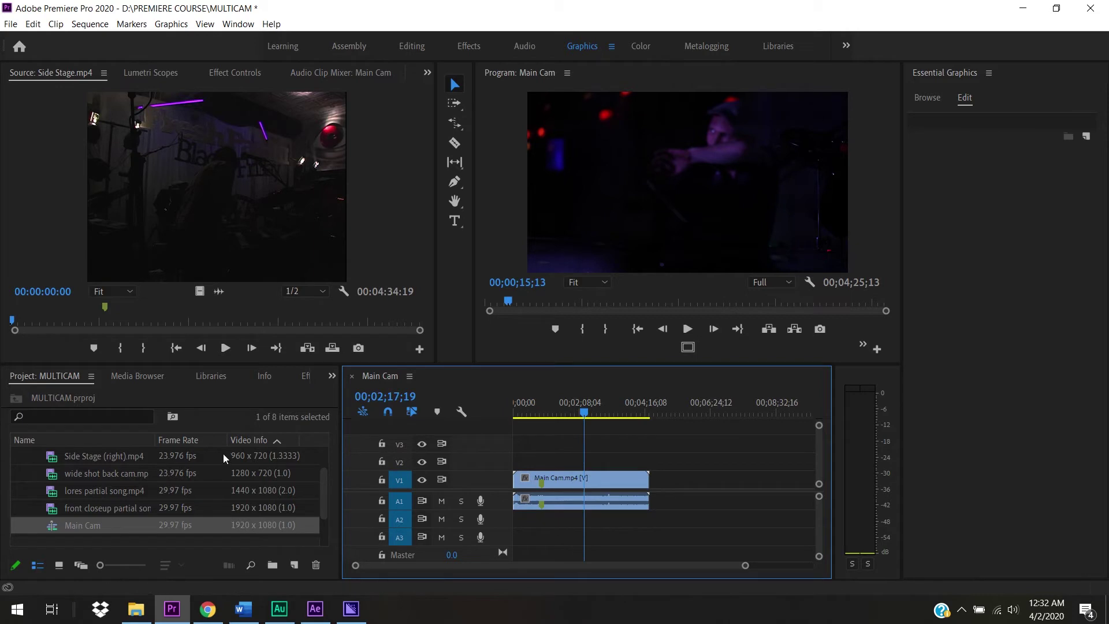
- Place the front closeup partial song clip directly after Main Cam.mp4 on V1 and preview it at 00;04;47;26
click(53, 514)
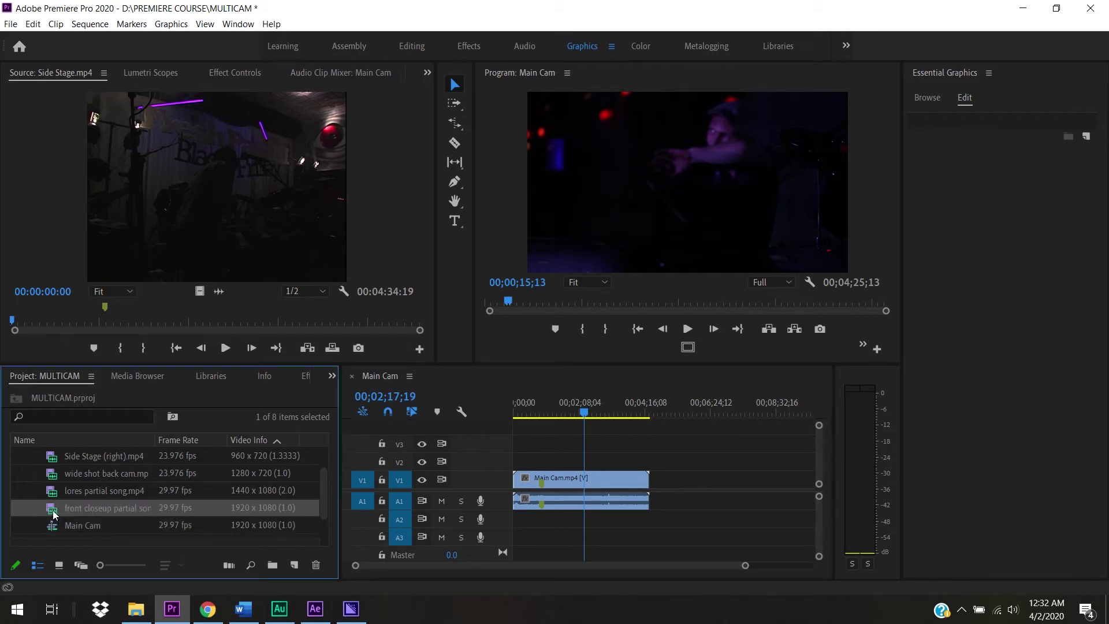
drag(54, 512, 658, 480)
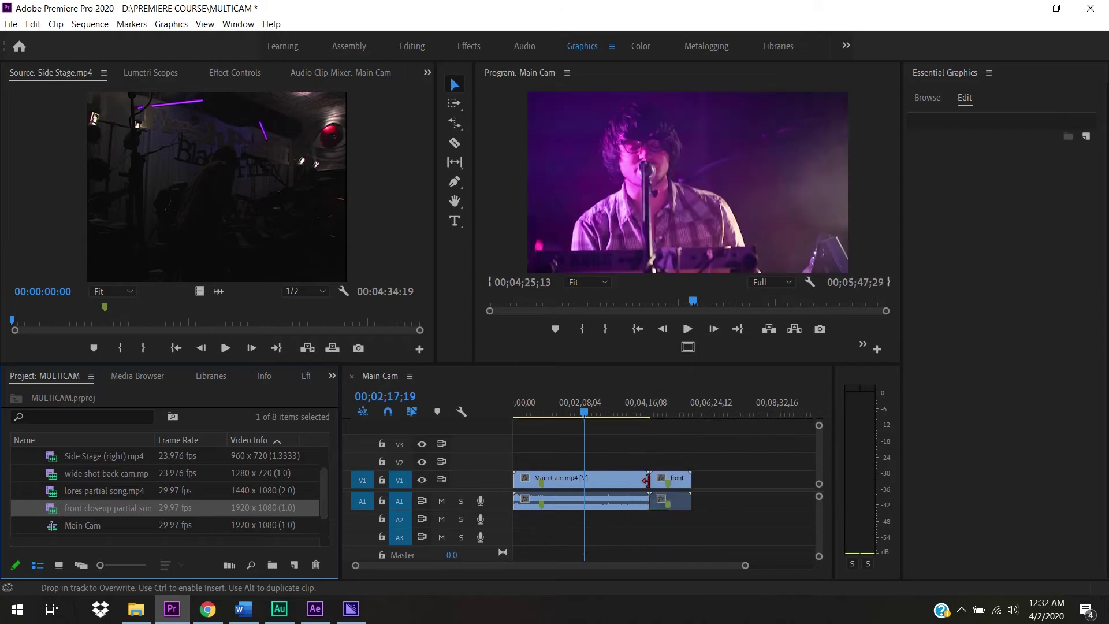
drag(607, 422, 661, 438)
click(675, 479)
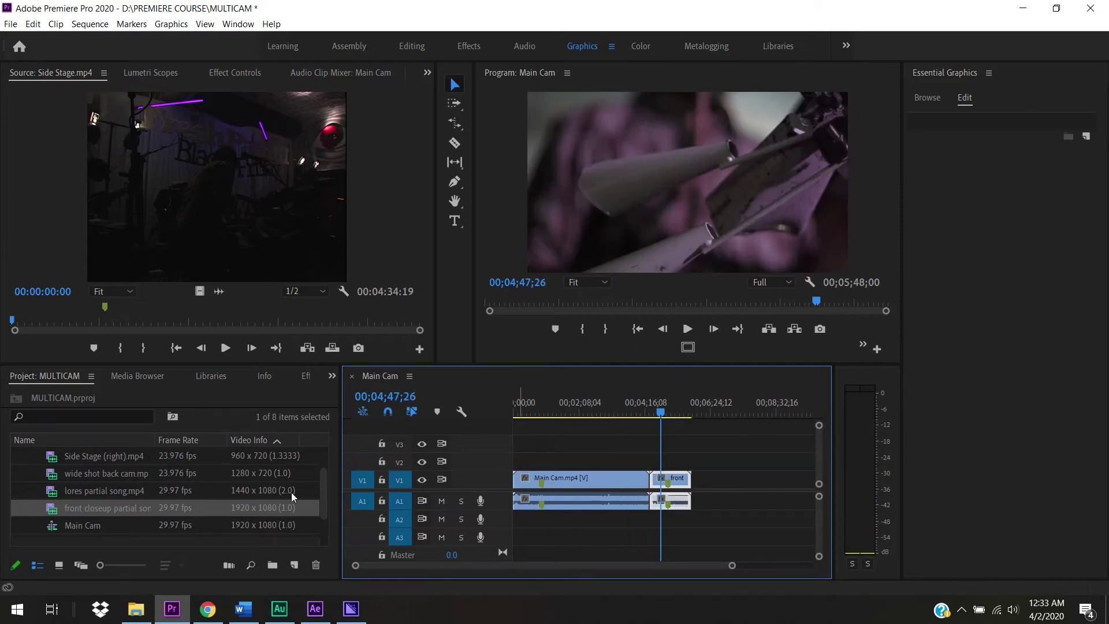
- Place lores partial song.mp4 directly after the front closeup clip on V1 and preview it at 00;06;31;25
click(51, 495)
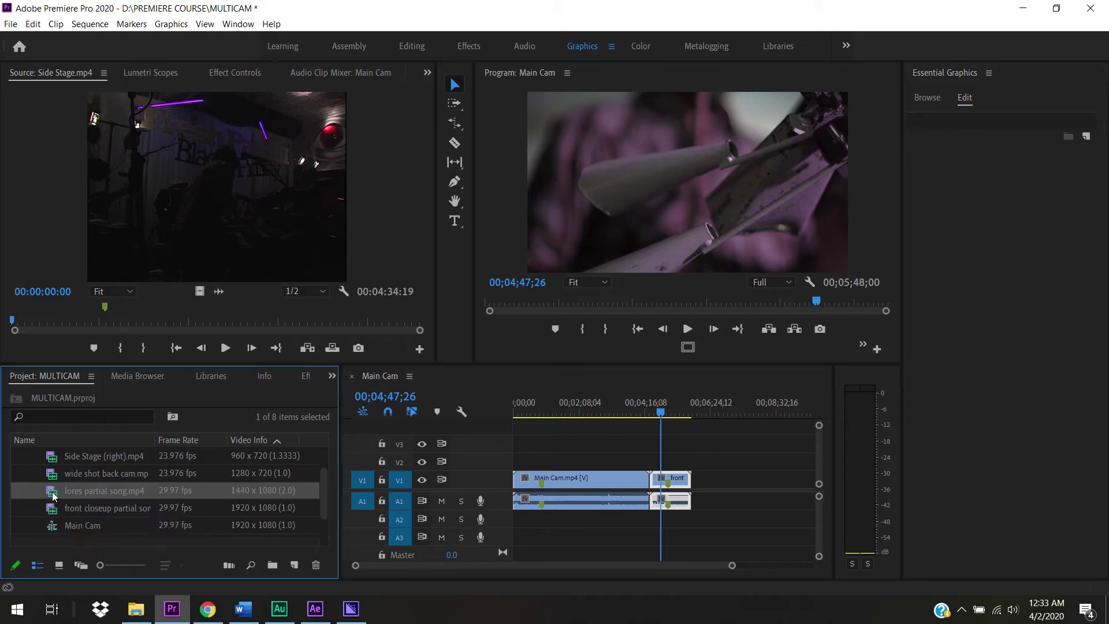
drag(55, 495, 696, 490)
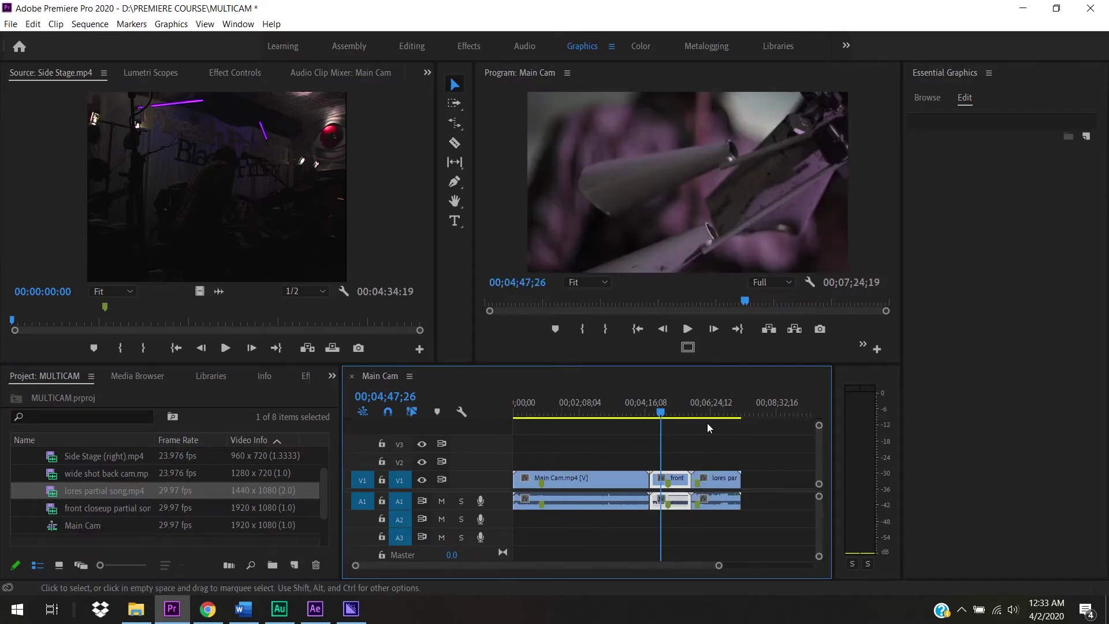
click(701, 413)
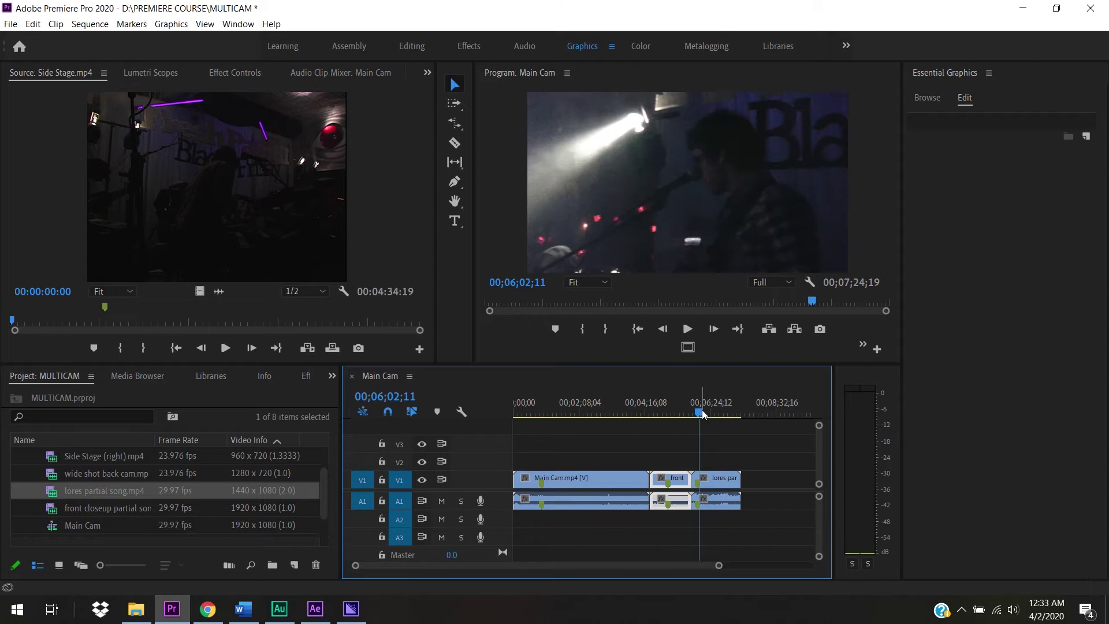
click(714, 412)
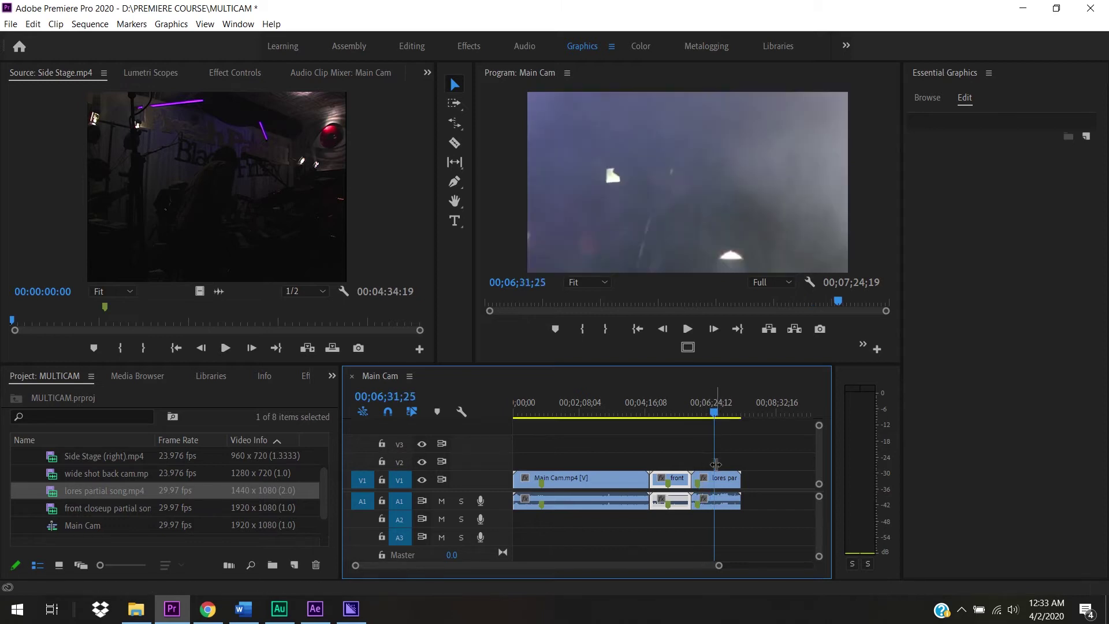
- Scale lores partial song.mp4 on V1 down to 68 so the picture spans the frame width
click(717, 483)
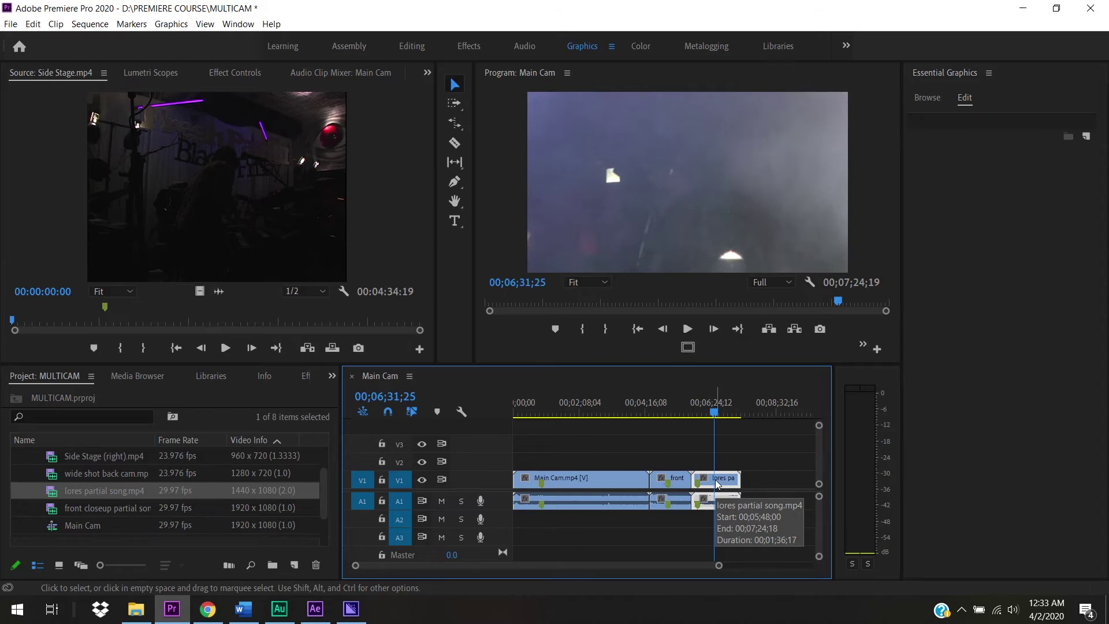
click(221, 74)
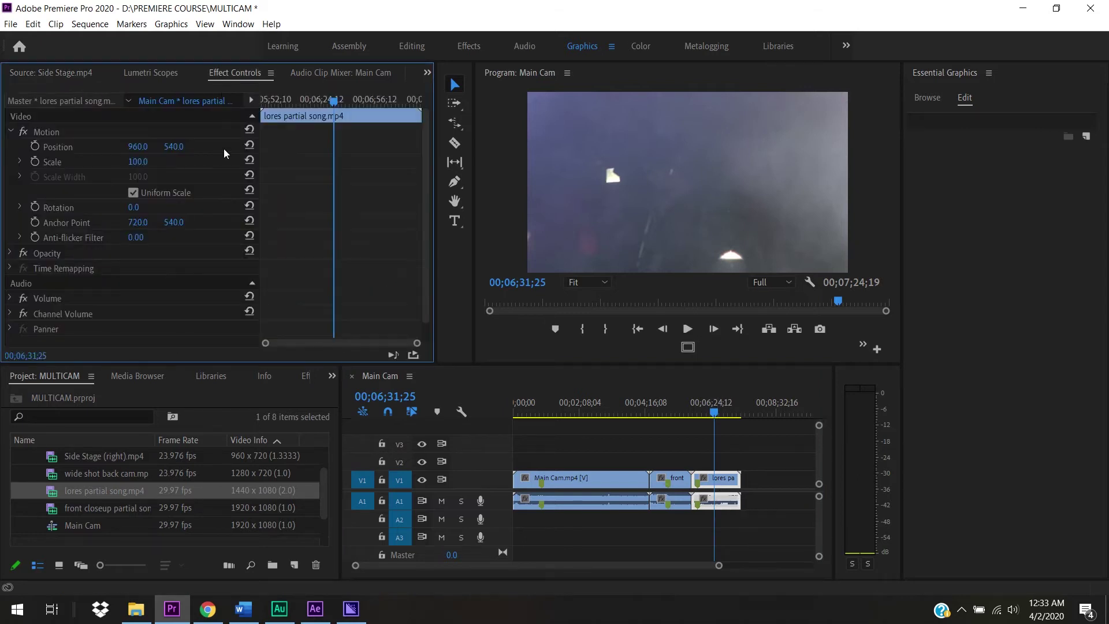
drag(139, 161, 122, 162)
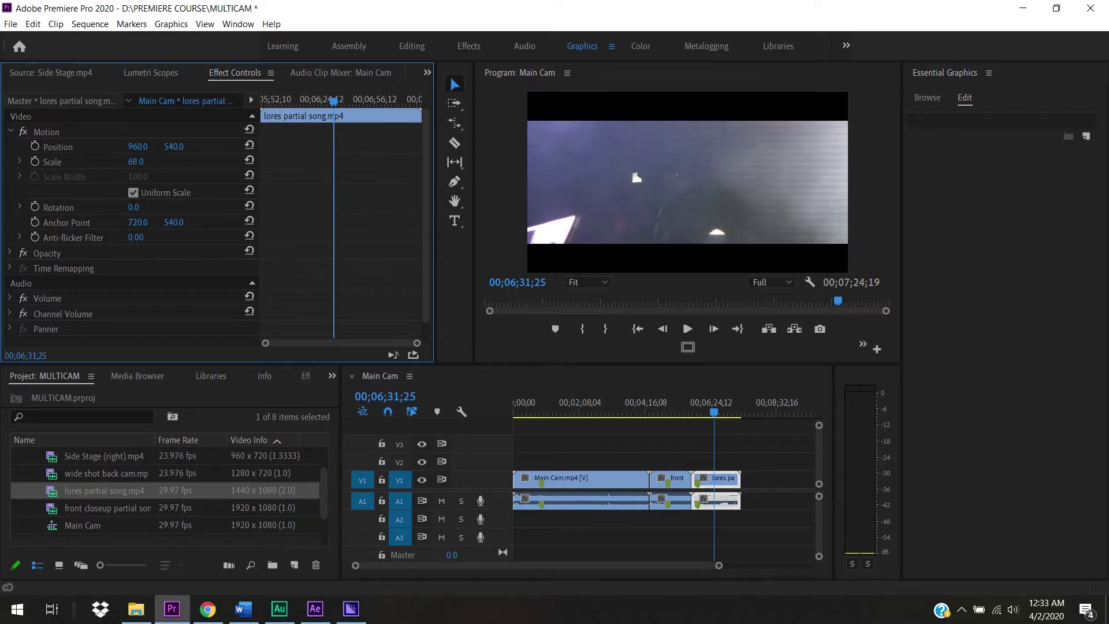
drag(122, 162, 120, 162)
- Try a different scale on the front closeup clip at 00;04;54;27 and undo the change
click(674, 414)
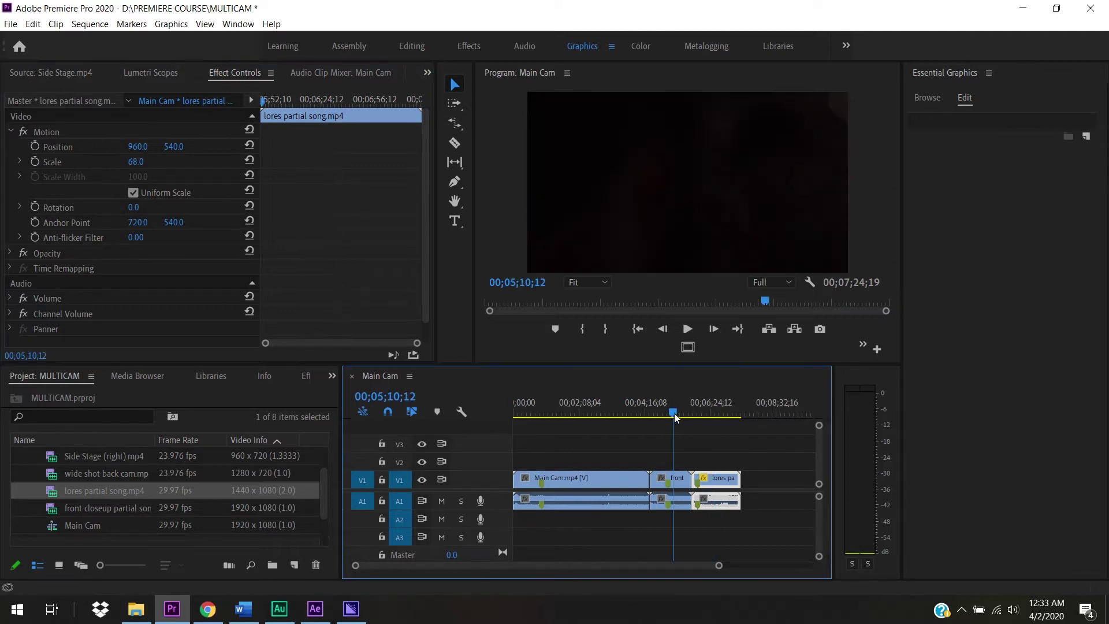
click(676, 480)
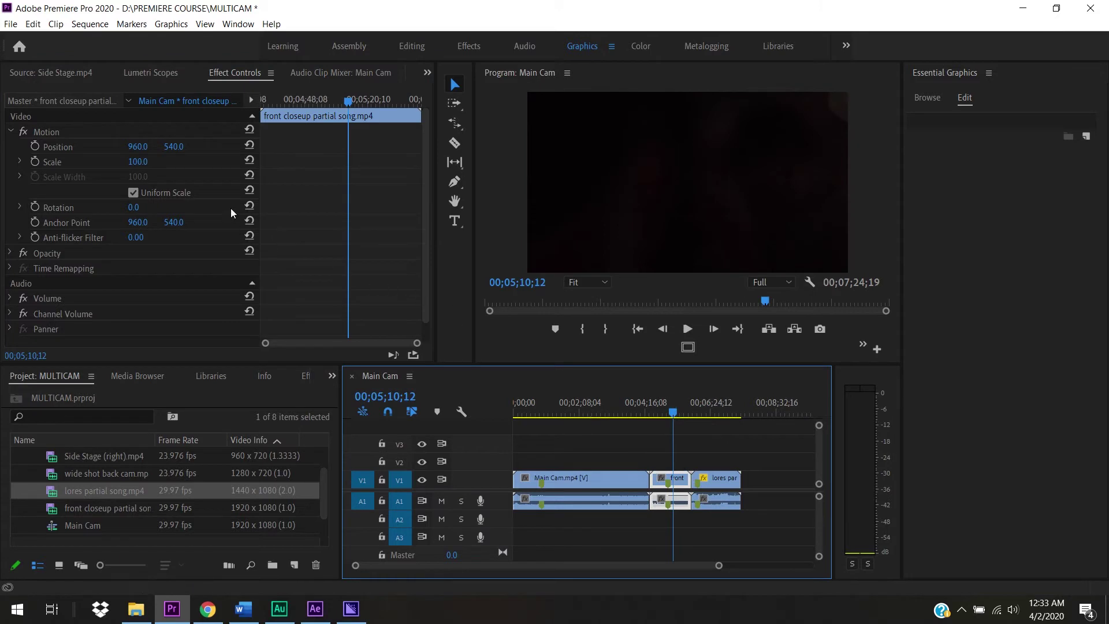
drag(660, 414, 666, 414)
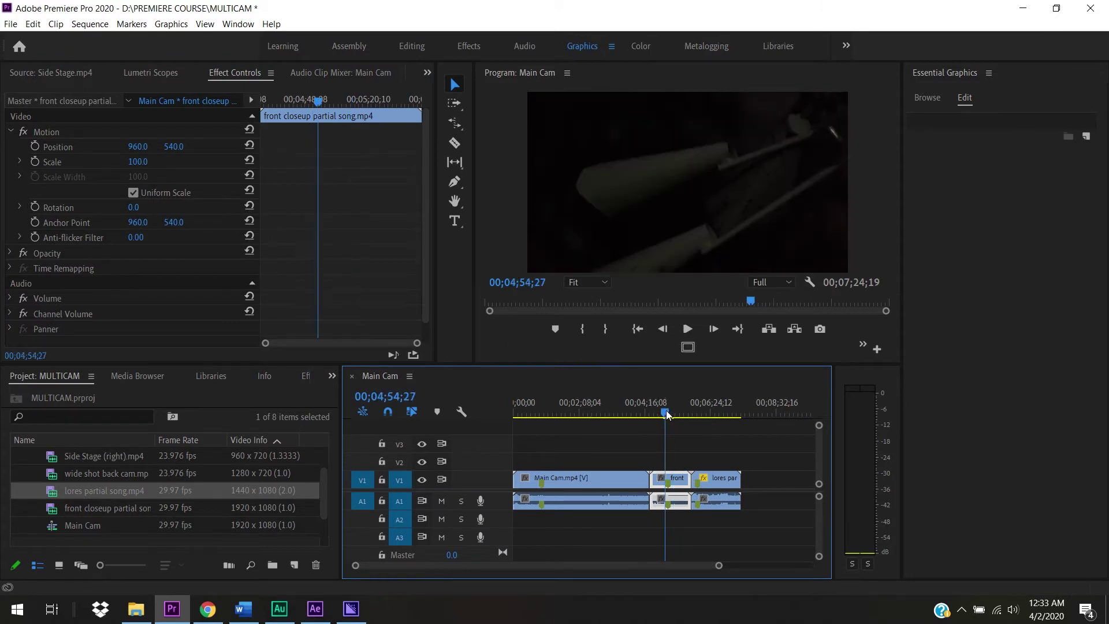
mouse_move(138, 162)
mouse_down()
mouse_move(125, 162)
mouse_move(149, 163)
mouse_up()
key(ctrl+z)
key(ctrl+z)
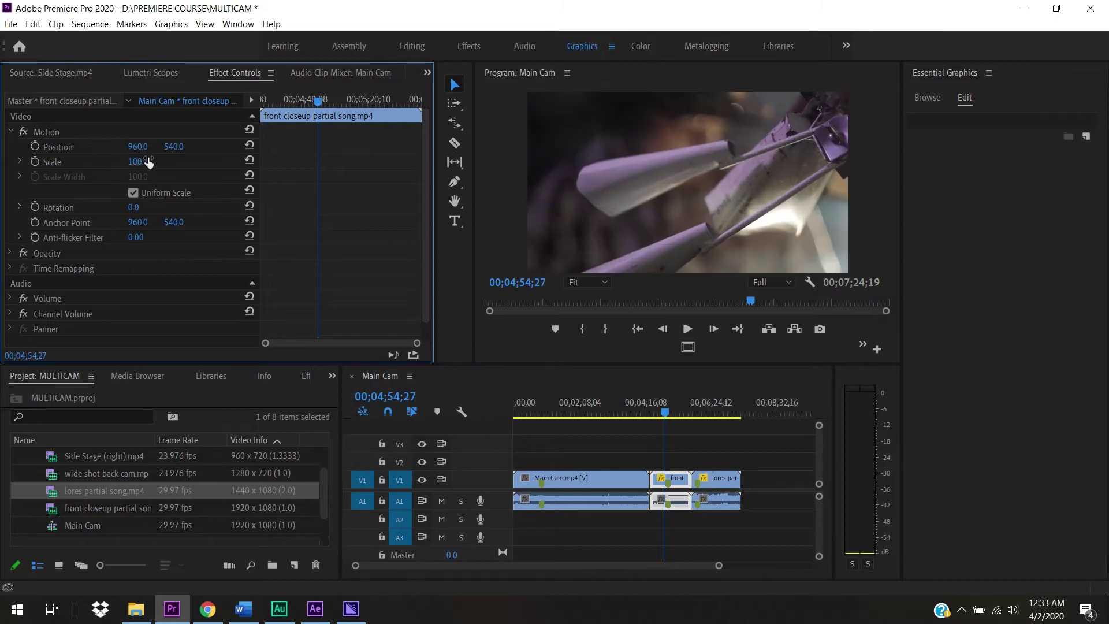
- Reset the Scale of lores partial song.mp4 to 100 at 00;06;12;06 and fit the clip with Set to Frame Size
click(706, 411)
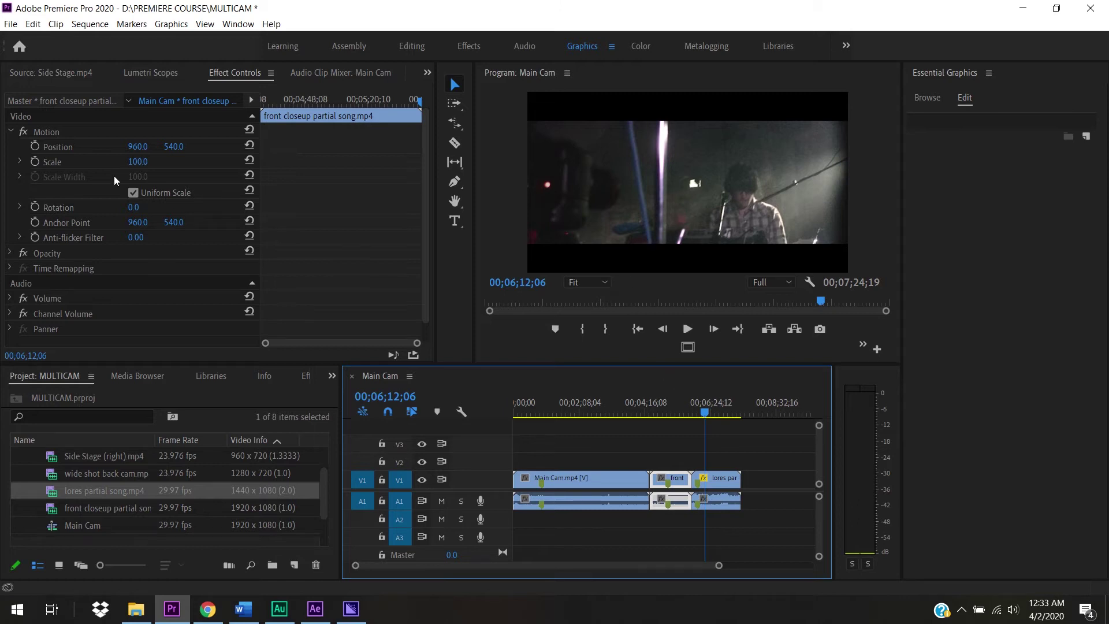
click(735, 478)
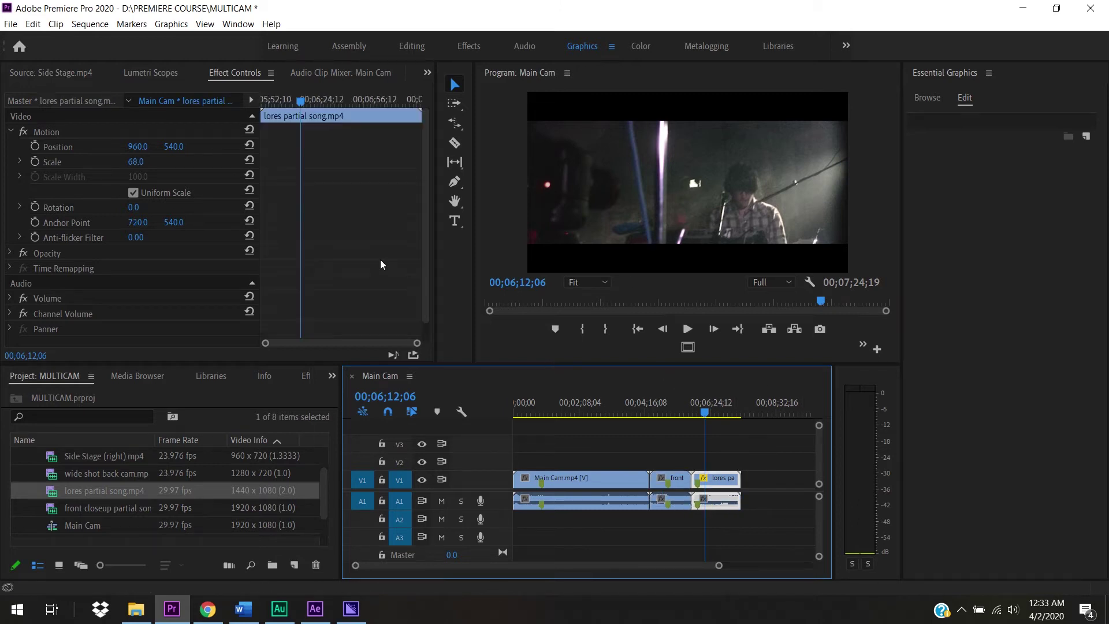
drag(136, 161, 148, 163)
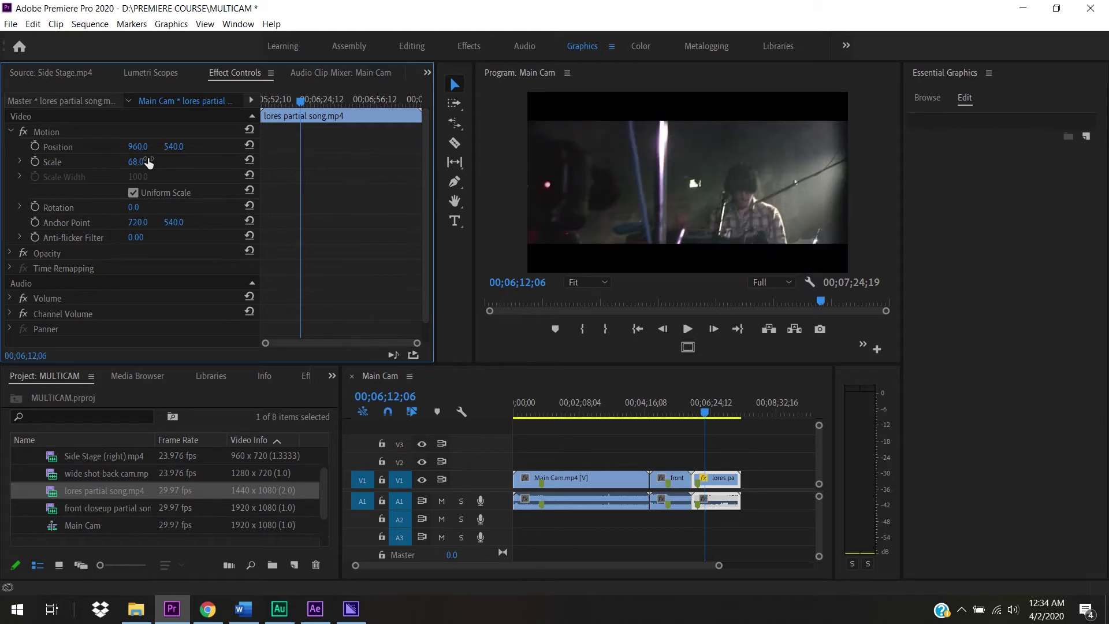
click(148, 162)
text(100)
key(Return)
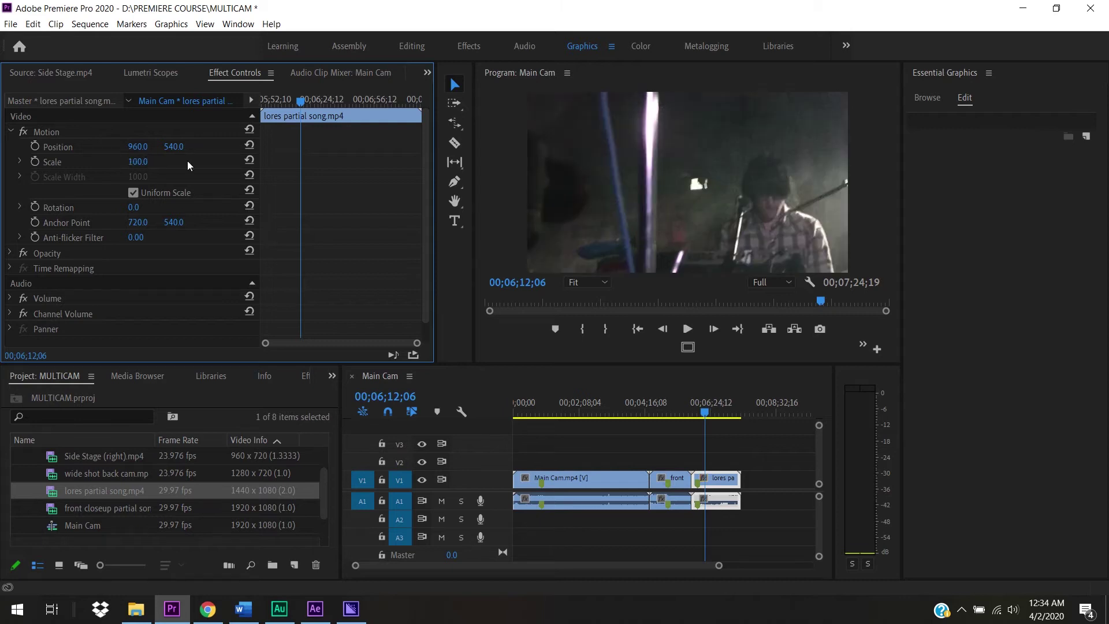
right_click(727, 477)
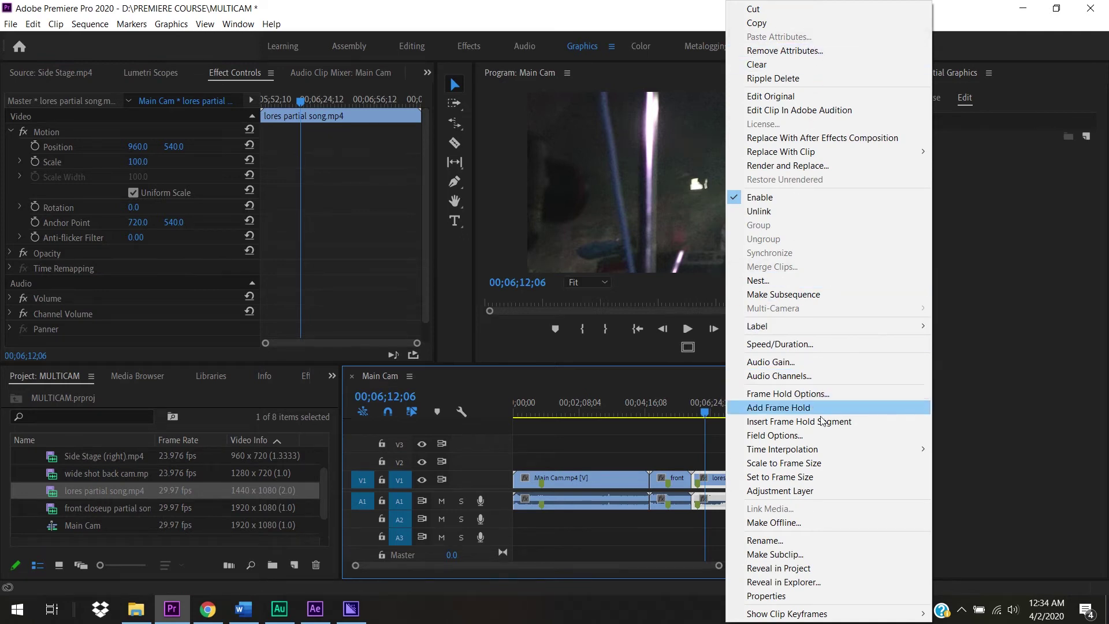
click(817, 479)
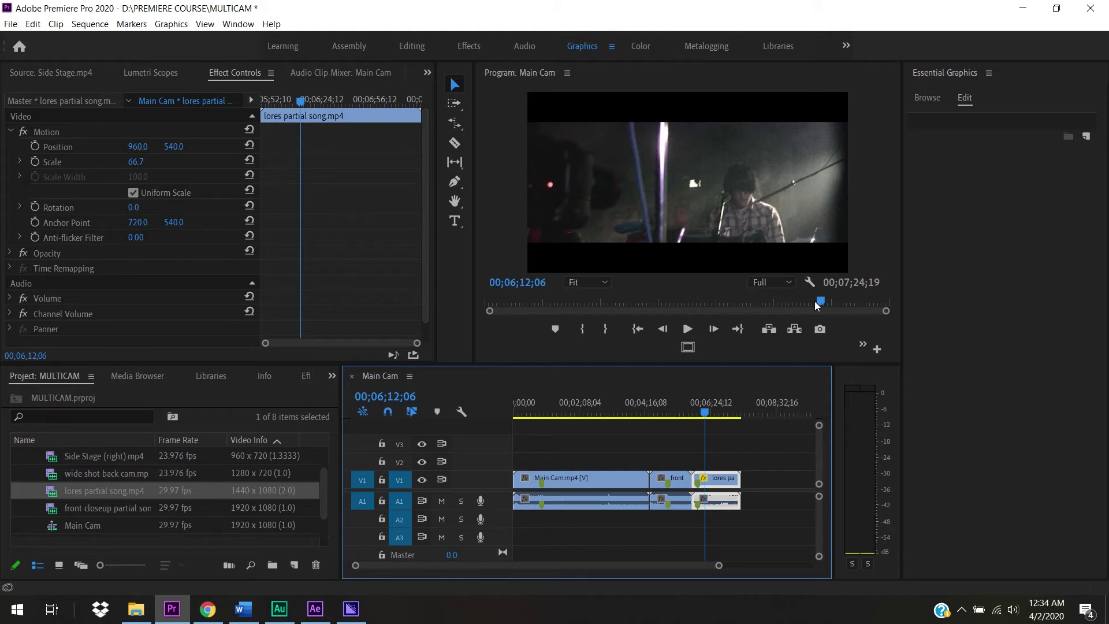
- Turn Scale to Frame Size on for lores partial song.mp4 and switch it off again
right_click(720, 490)
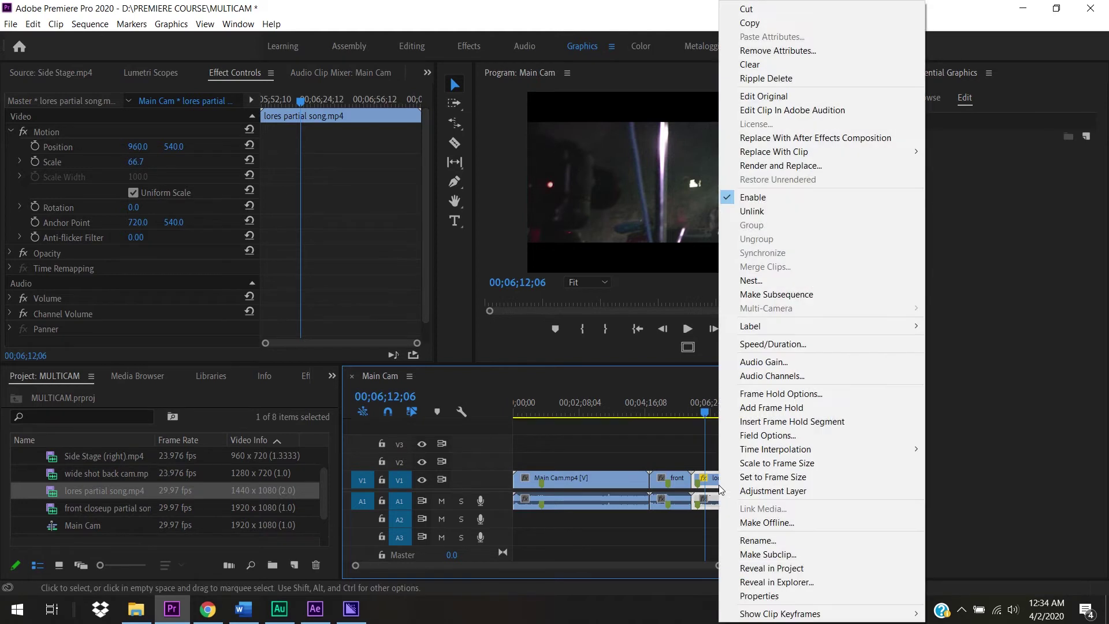
click(769, 465)
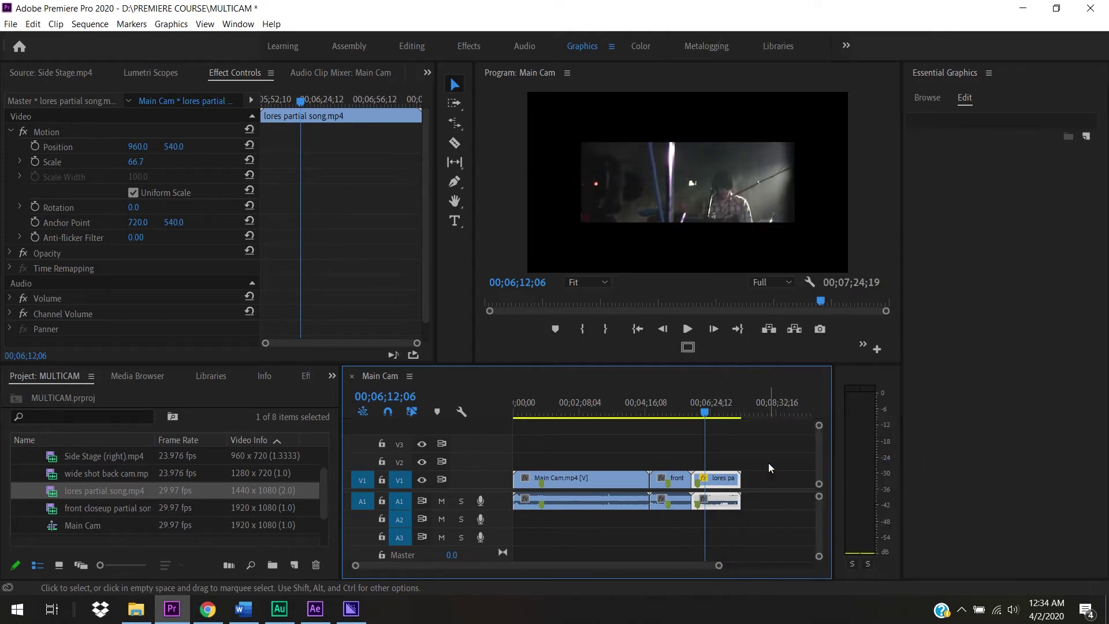
right_click(728, 478)
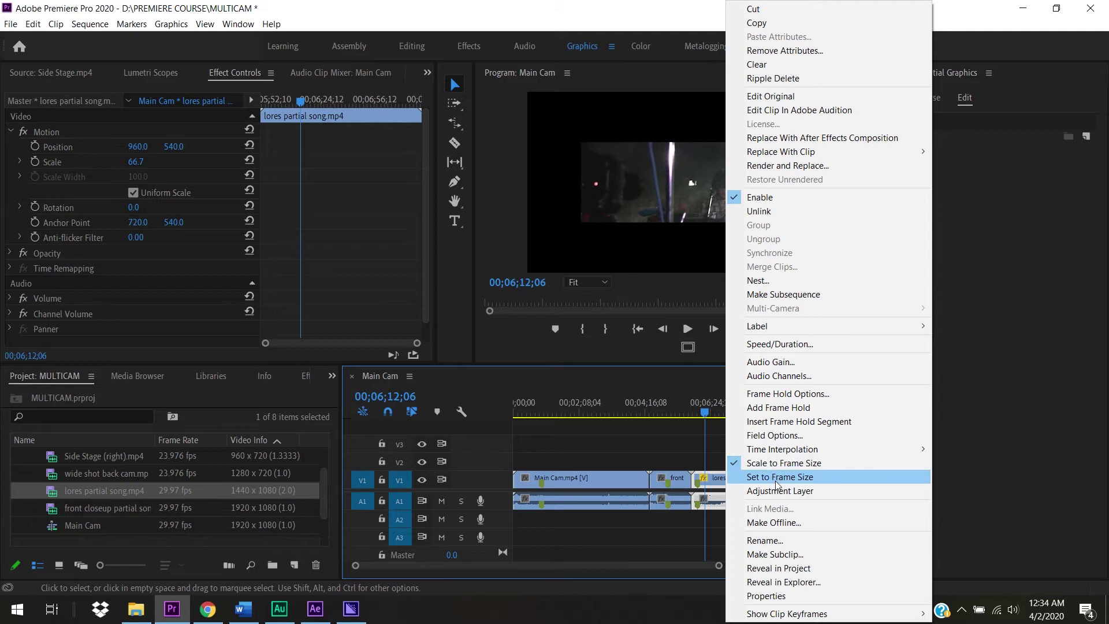
click(777, 463)
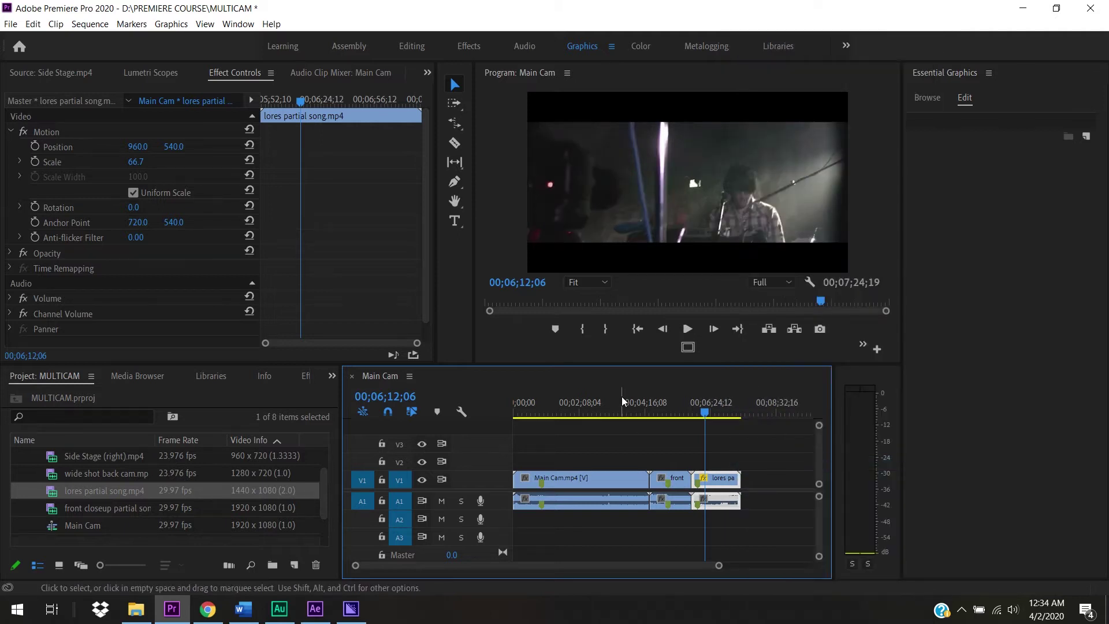
- Set the Scale of lores partial song.mp4 to 100, enable Scale to Frame Size, and preview it at 00;06;26;07
click(137, 162)
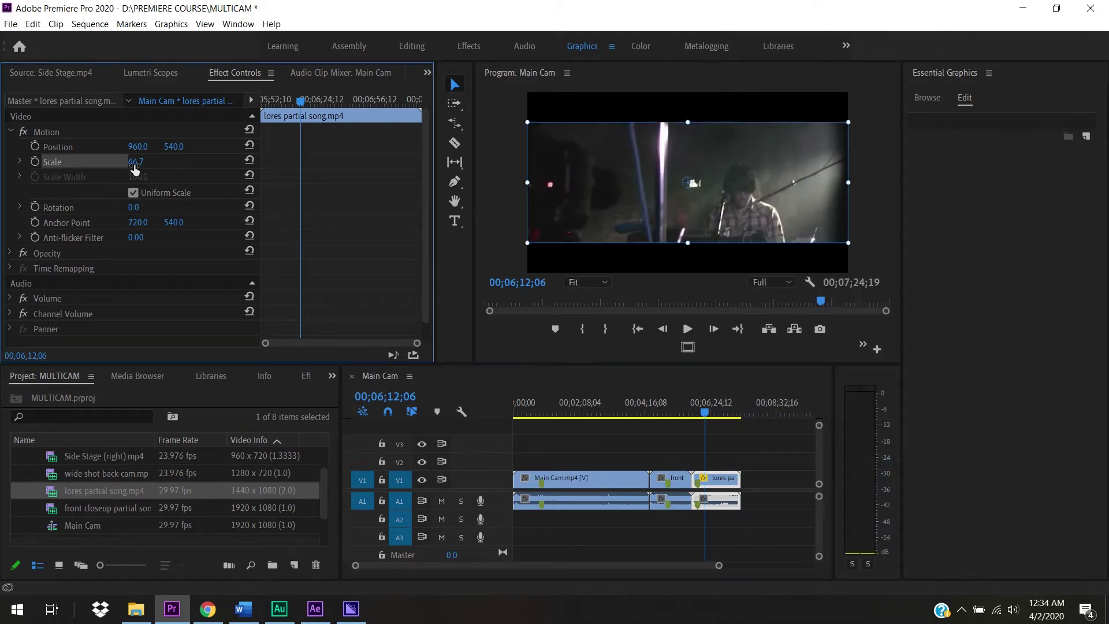
text(100)
key(Return)
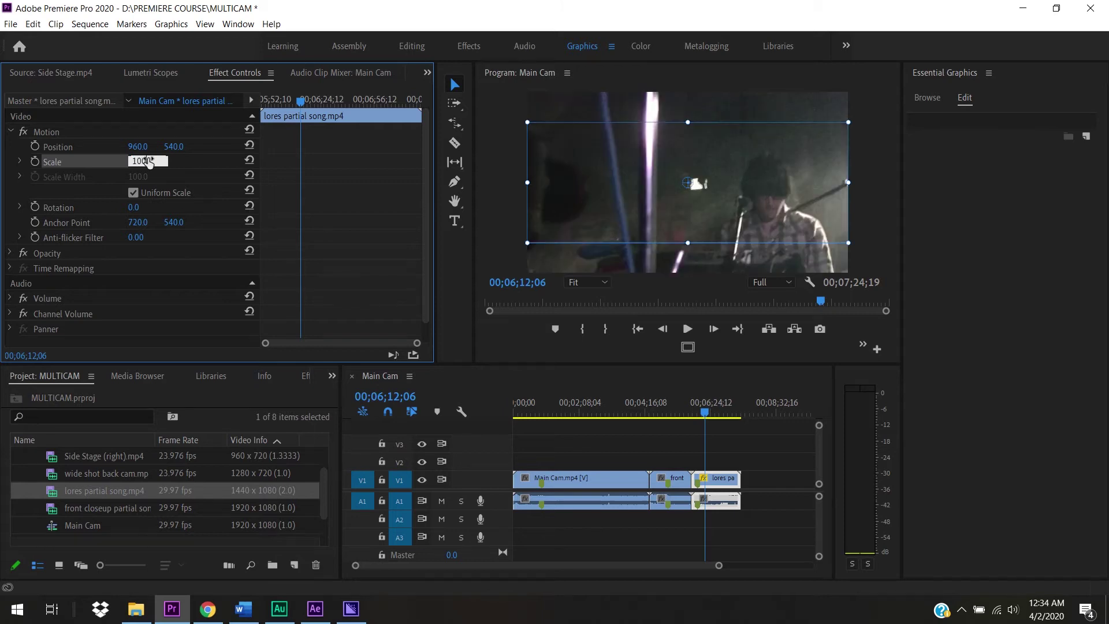
right_click(728, 481)
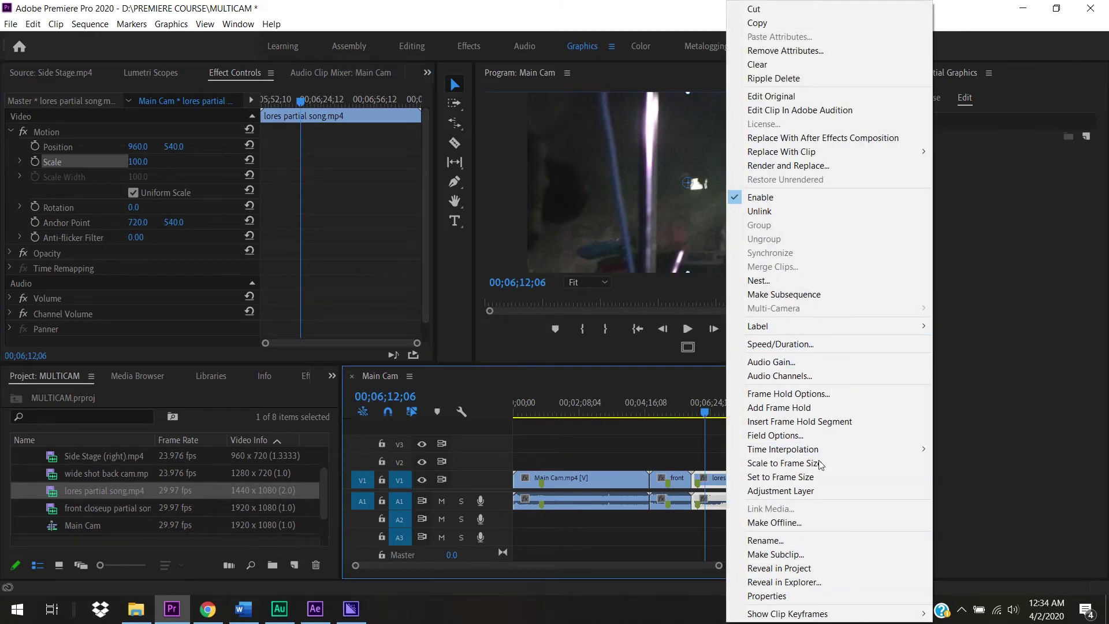
click(806, 466)
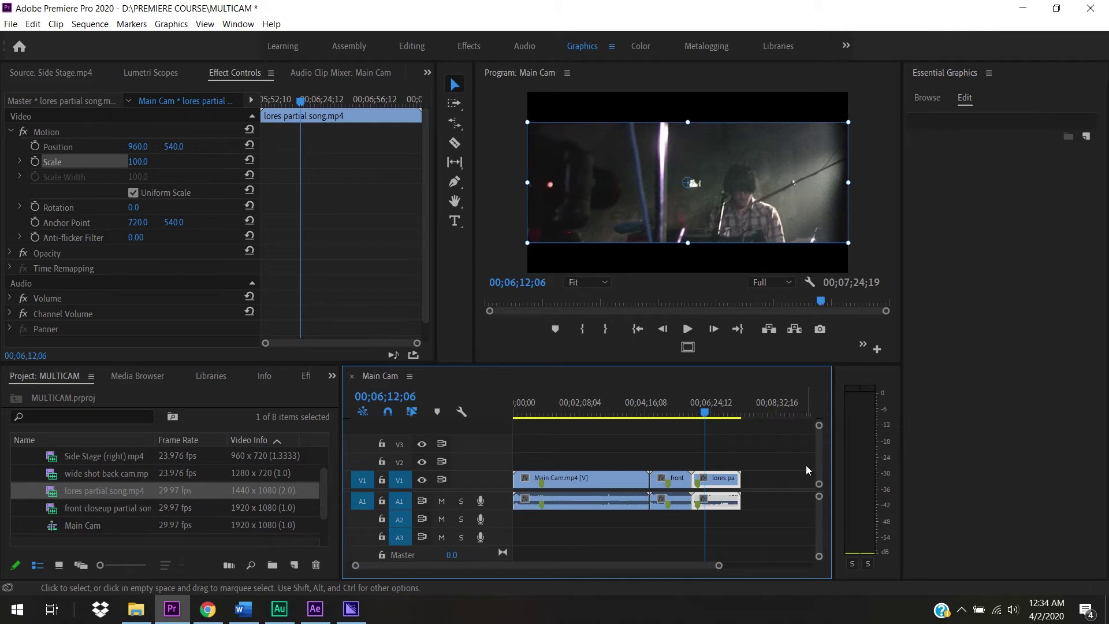
right_click(726, 486)
click(705, 453)
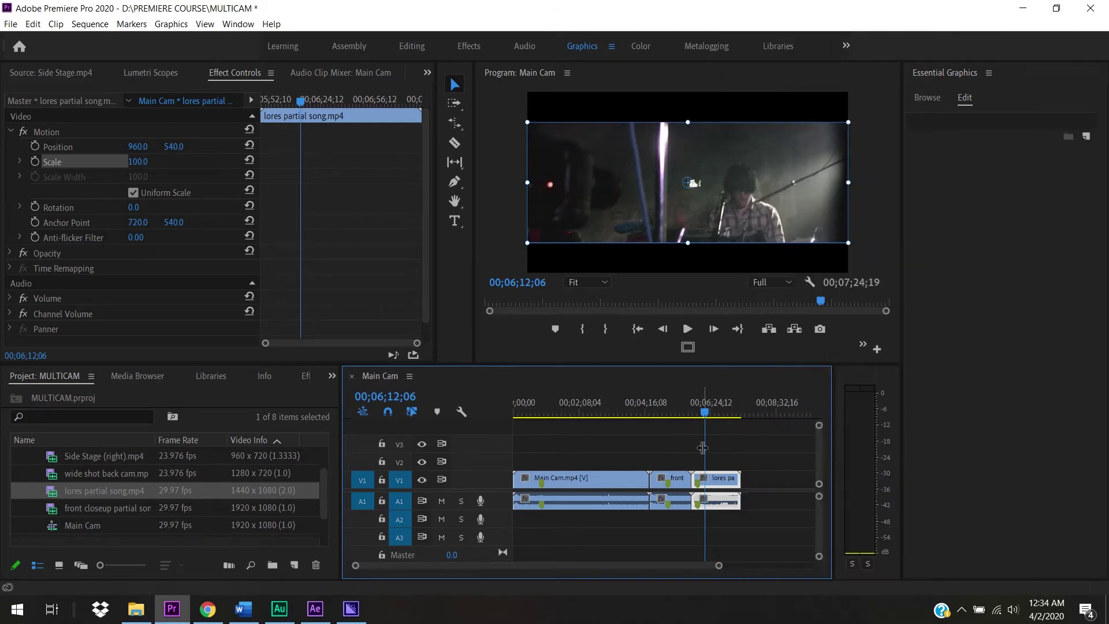
drag(706, 412, 714, 419)
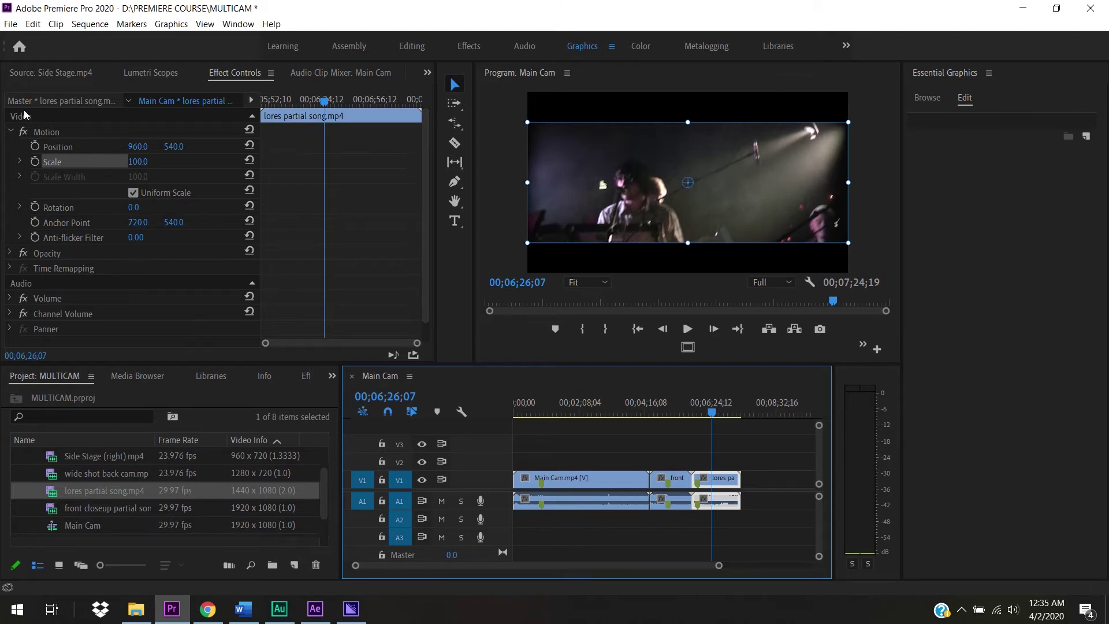
- Disable Scale to Frame Size on lores partial song.mp4, apply Set to Frame Size instead, and deselect the clip
click(49, 134)
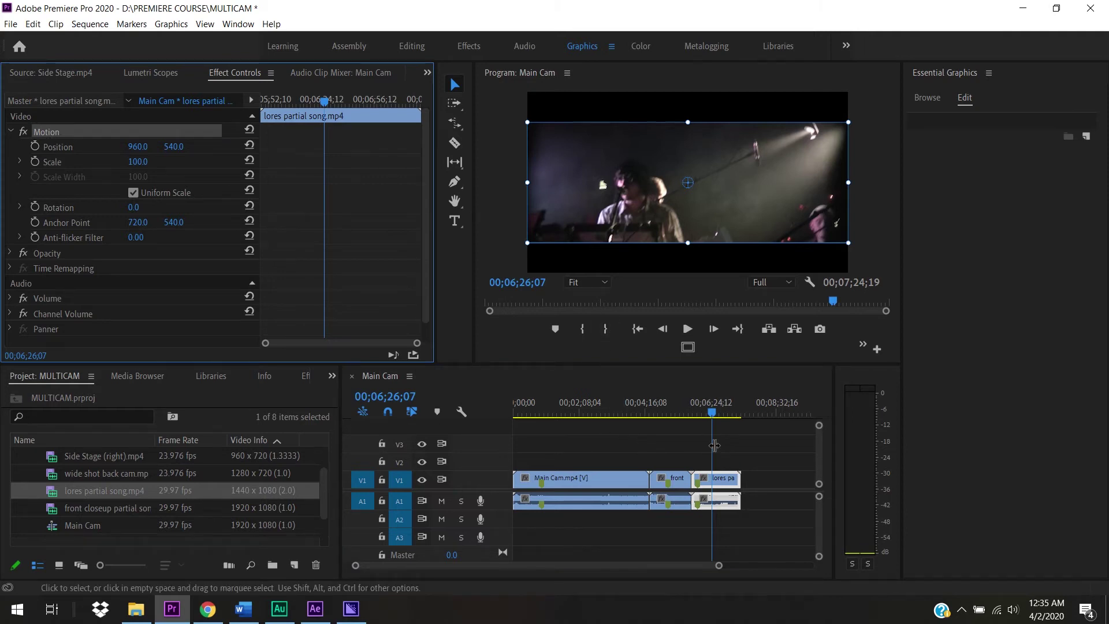
right_click(720, 484)
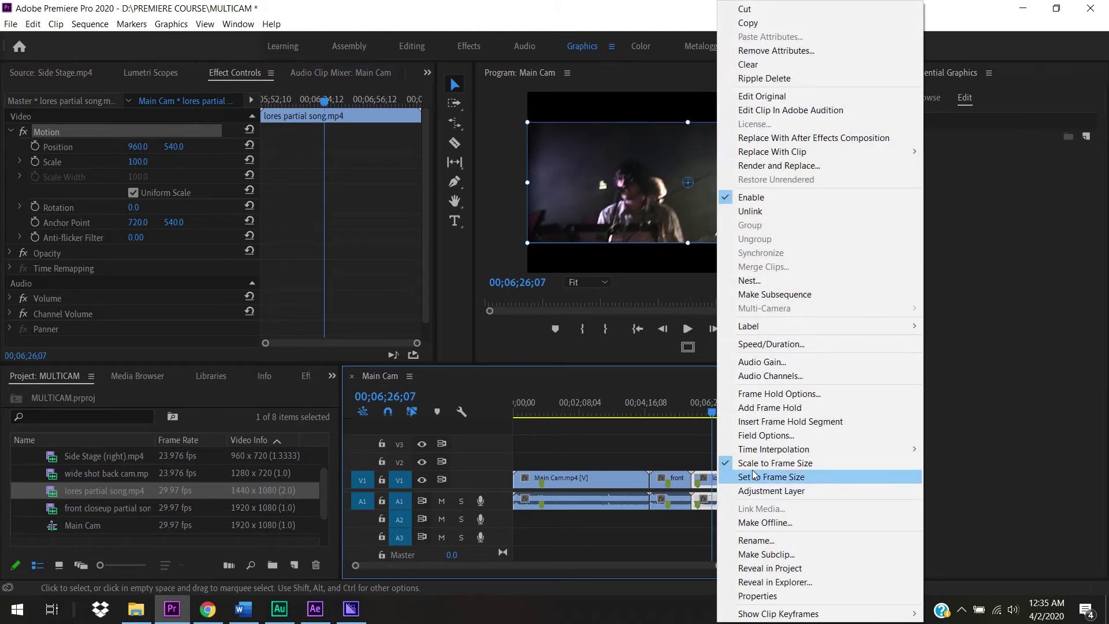
click(754, 464)
right_click(723, 483)
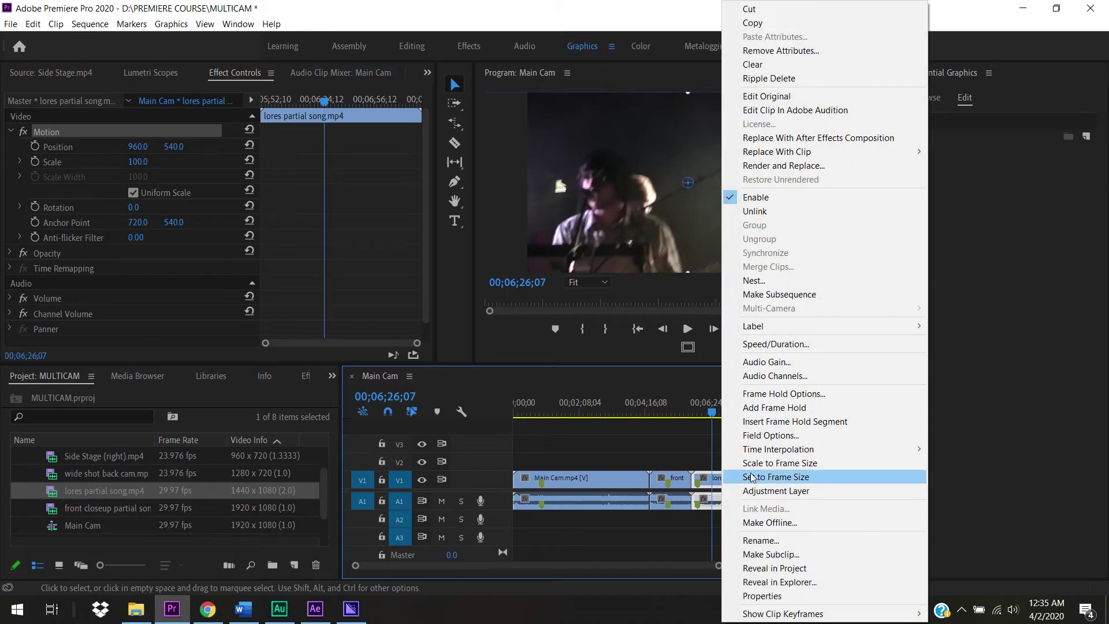
click(757, 477)
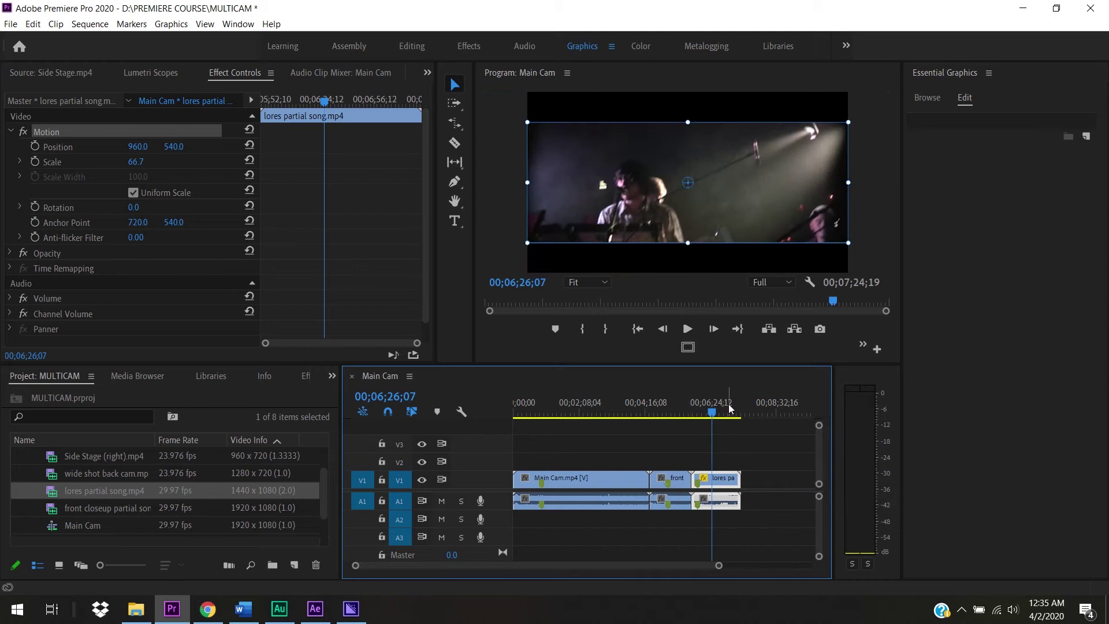
click(770, 483)
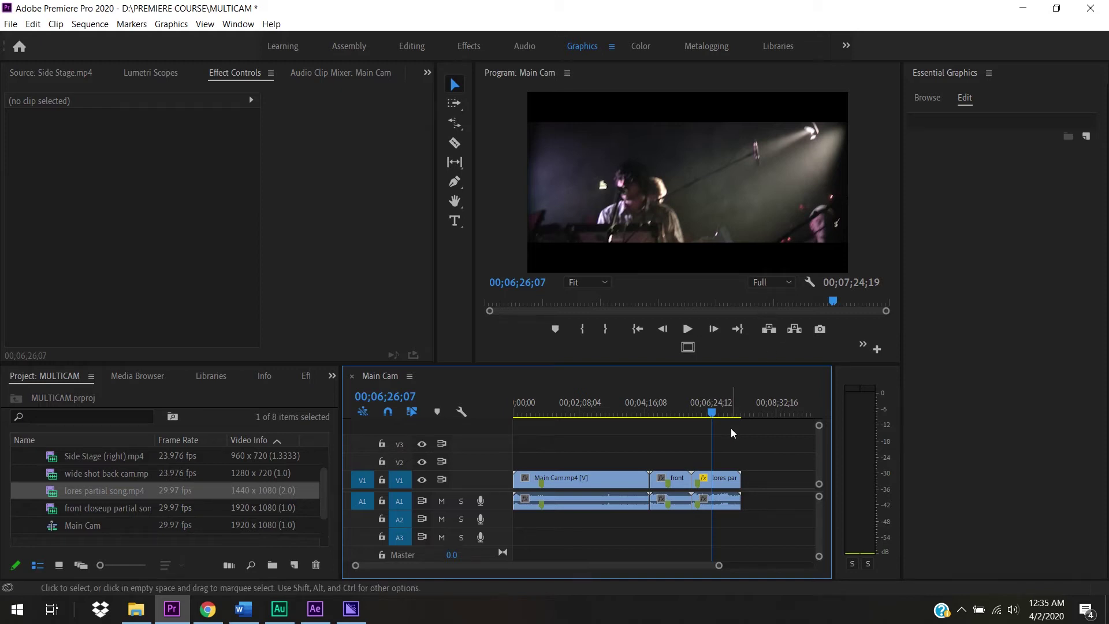
- Place wide shot back cam.mp4 directly after the lores clip on V1 and preview it at 00;07;53;08
drag(727, 412, 747, 415)
drag(60, 478, 751, 502)
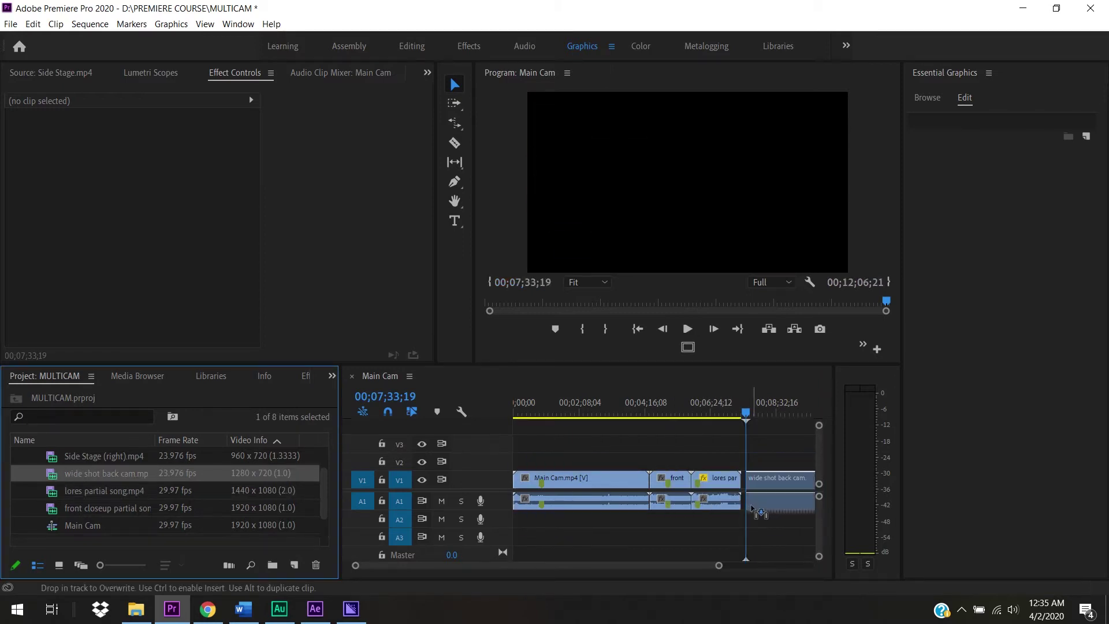
click(756, 413)
drag(770, 470, 767, 477)
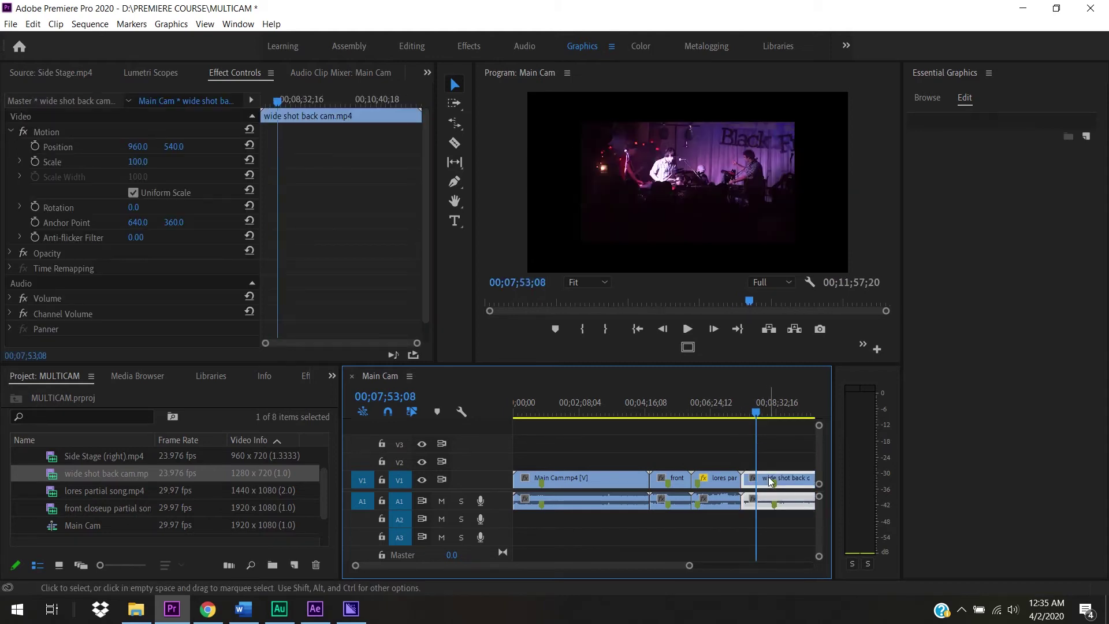
- Apply Set to Frame Size to wide shot back cam.mp4 and preview the result at 00;11;19;08
right_click(771, 481)
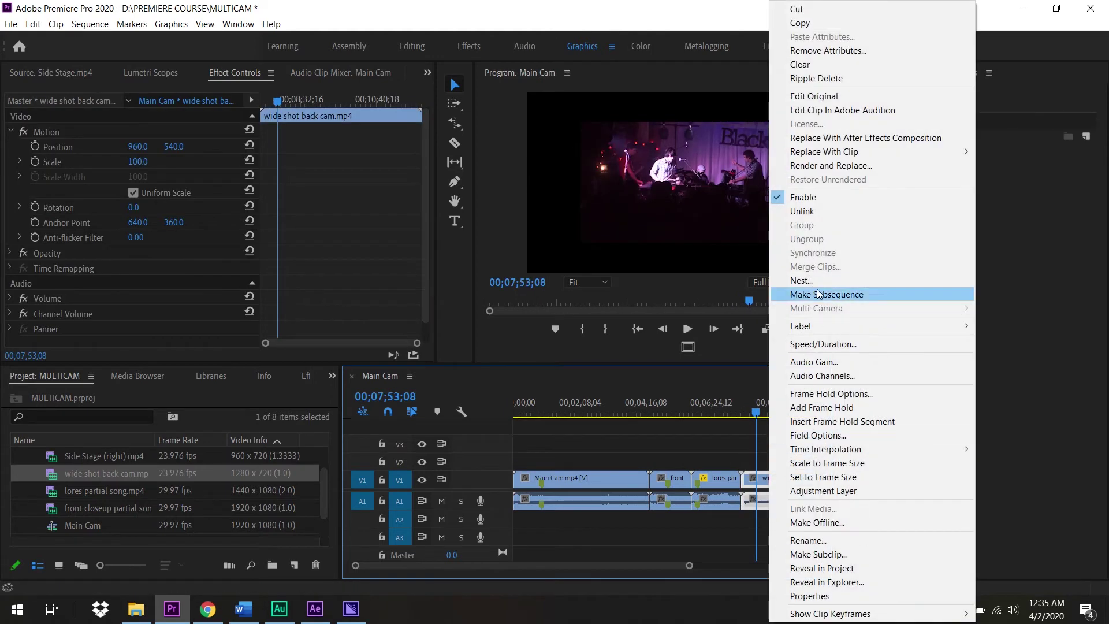
click(823, 476)
drag(557, 564, 660, 570)
scroll(660, 570, down, 2)
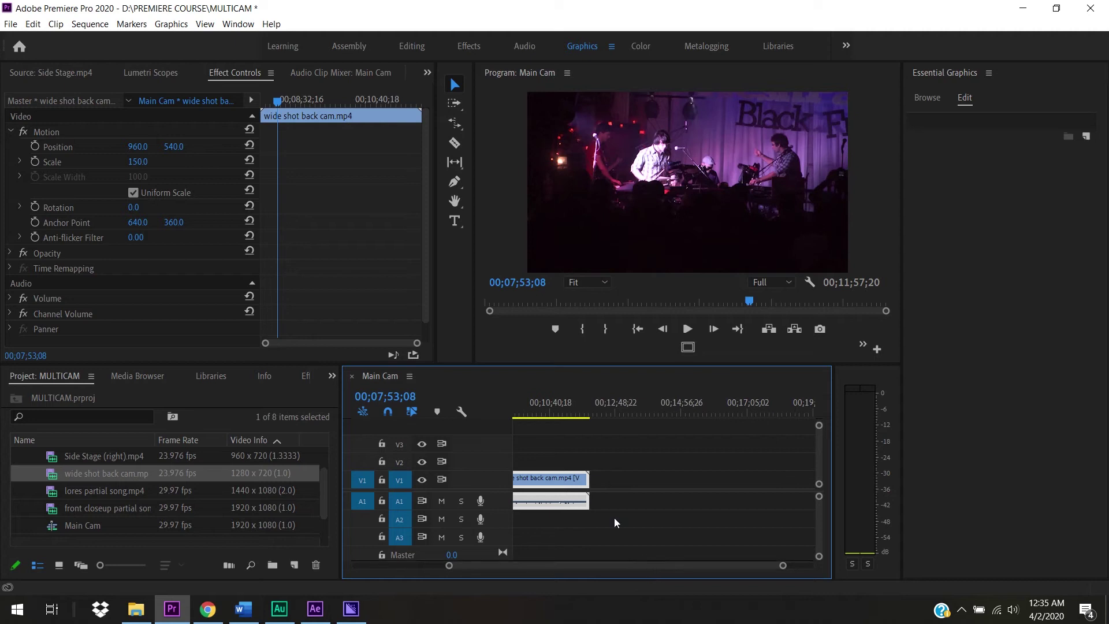
click(569, 404)
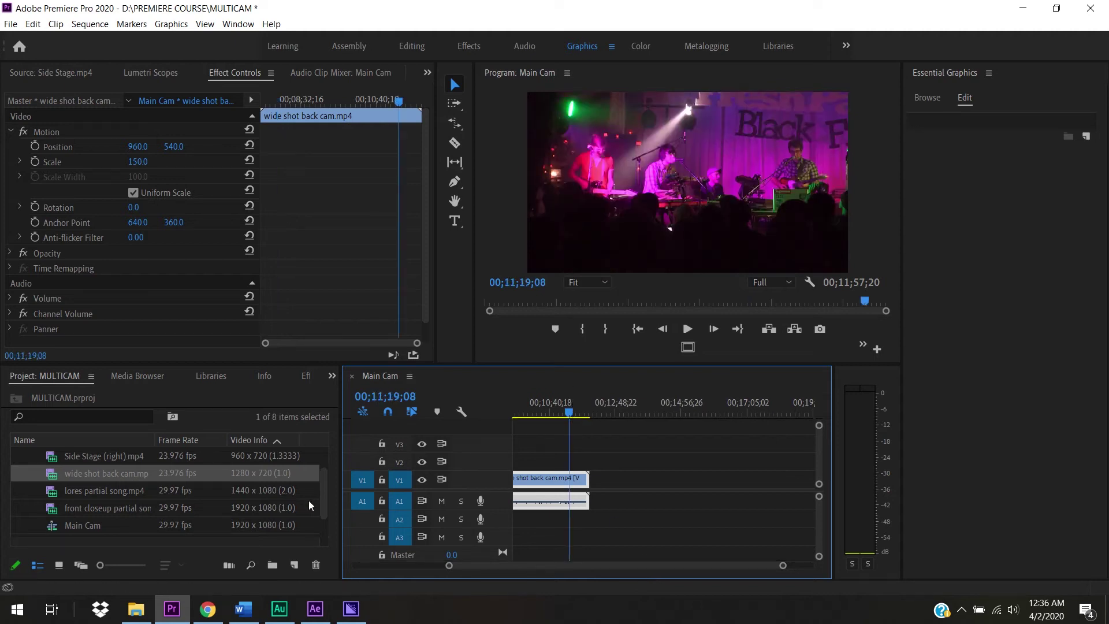
- Place Side Stage (right).mp4 directly after the wide shot clip on V1 and apply Set to Frame Size to it
drag(324, 490, 324, 476)
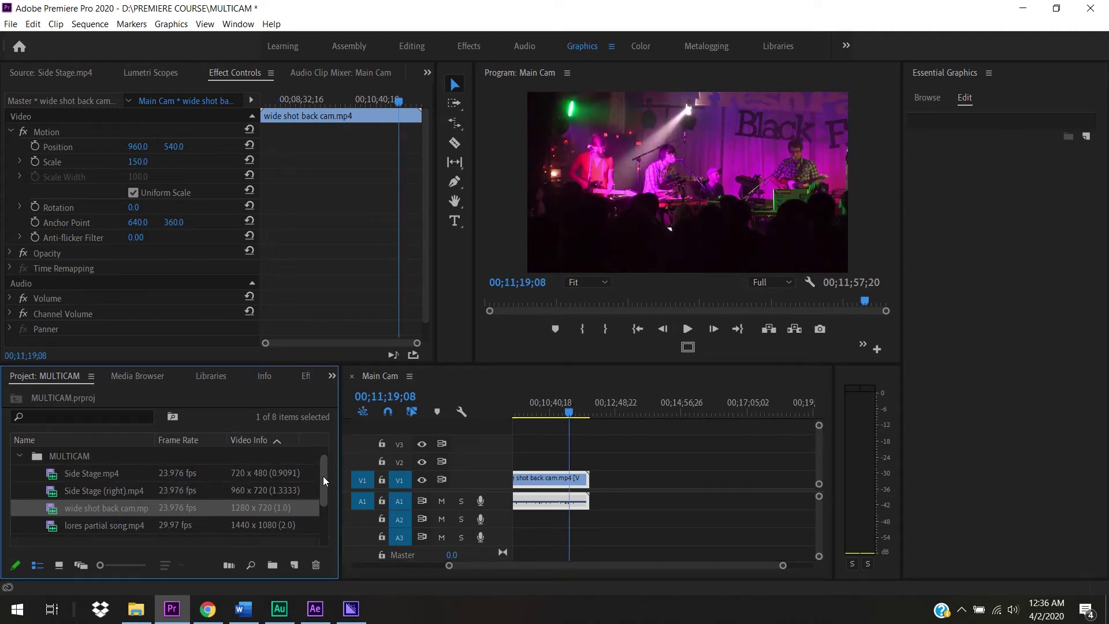
drag(50, 491, 589, 495)
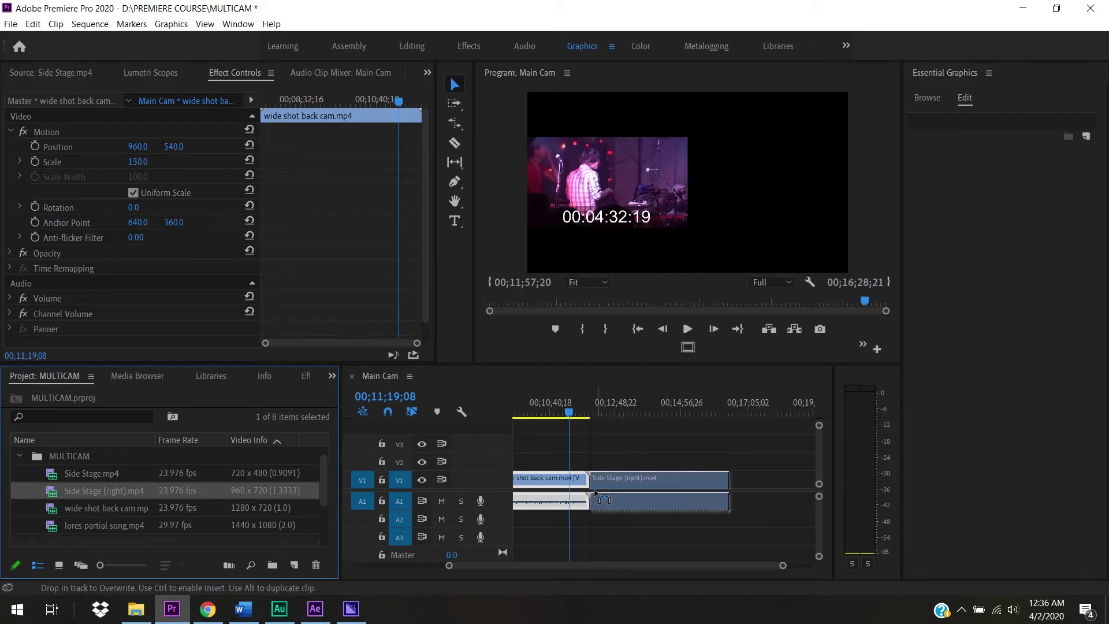
click(624, 412)
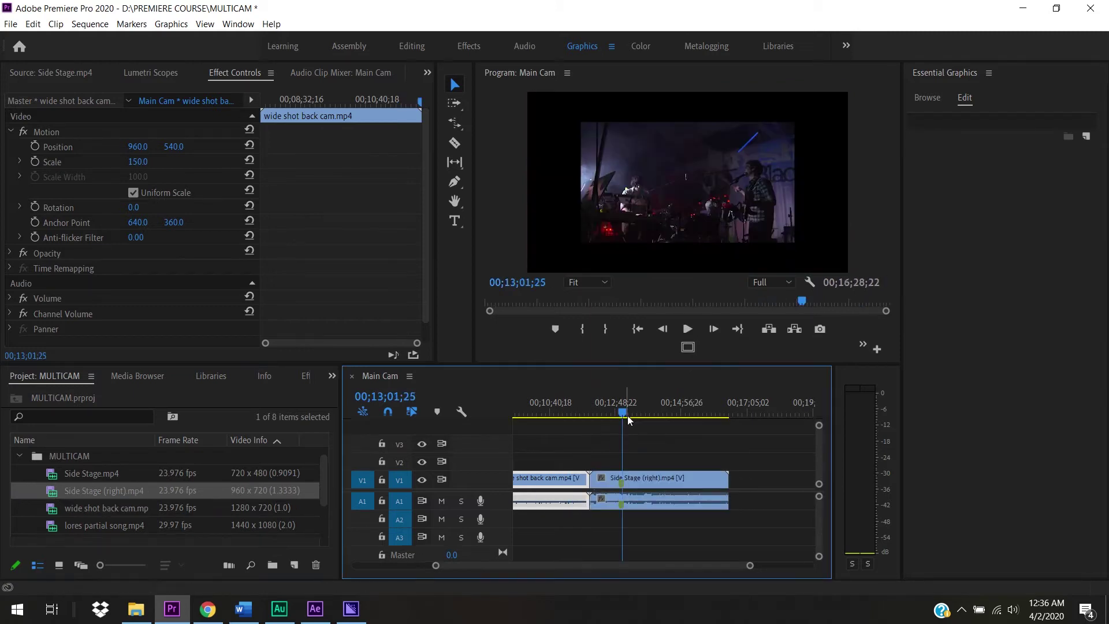
click(644, 475)
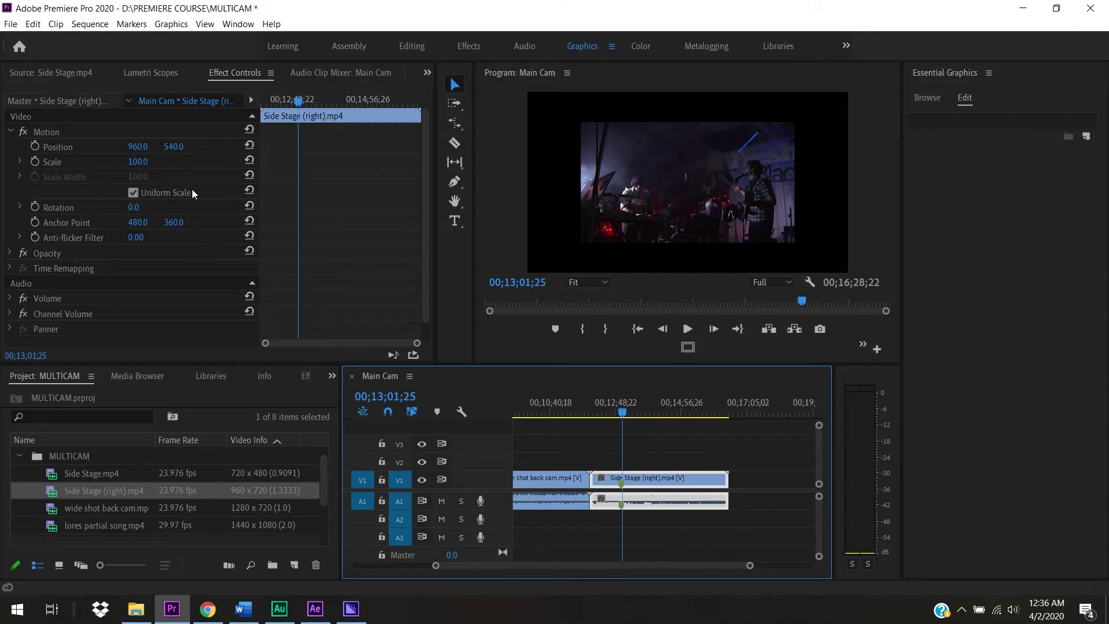
right_click(677, 479)
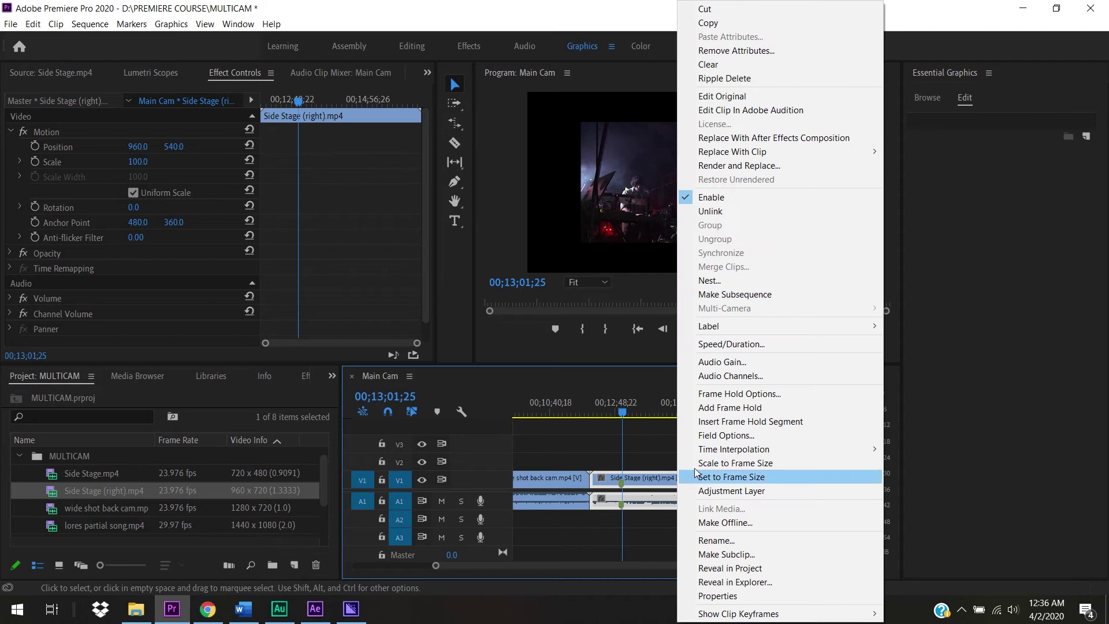
click(752, 482)
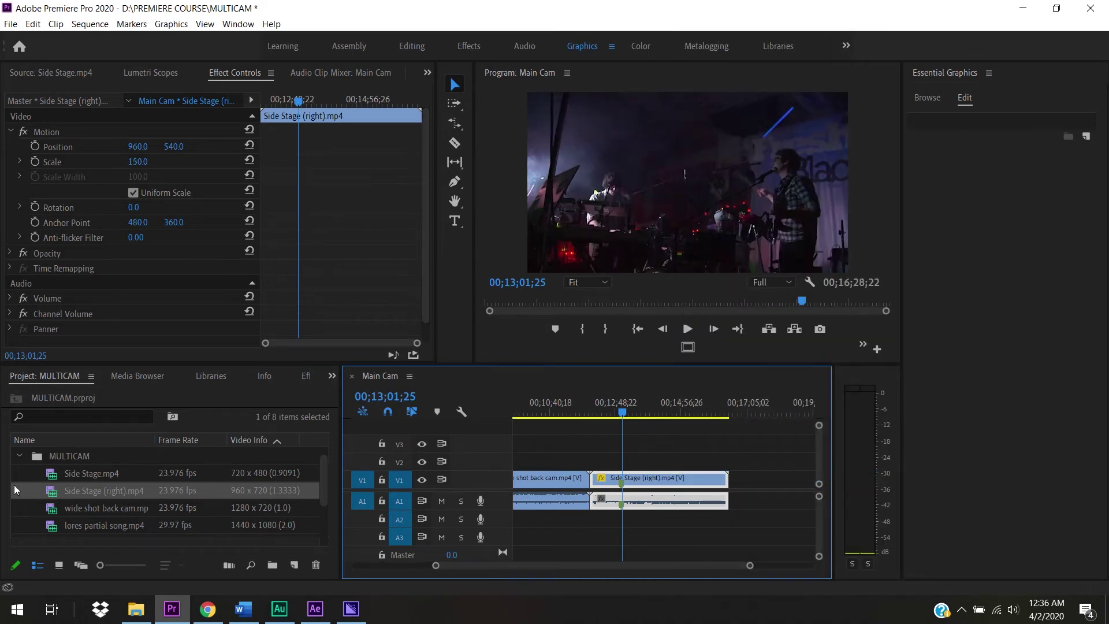
- Place Side Stage.mp4 directly after Side Stage (right).mp4 on V1 and preview it at 00;17;11;25
click(72, 474)
drag(81, 472, 737, 497)
click(751, 407)
- Apply Set to Frame Size to Side Stage.mp4, raise its Scale to 297, and preview it at 00;18;40;09
click(782, 481)
right_click(781, 481)
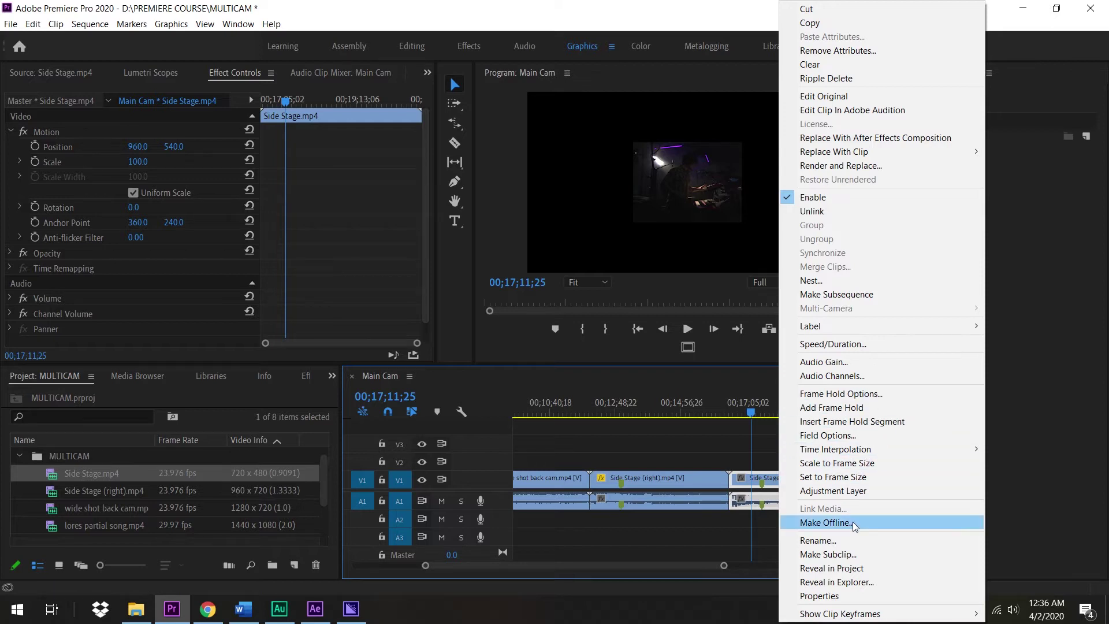
click(858, 477)
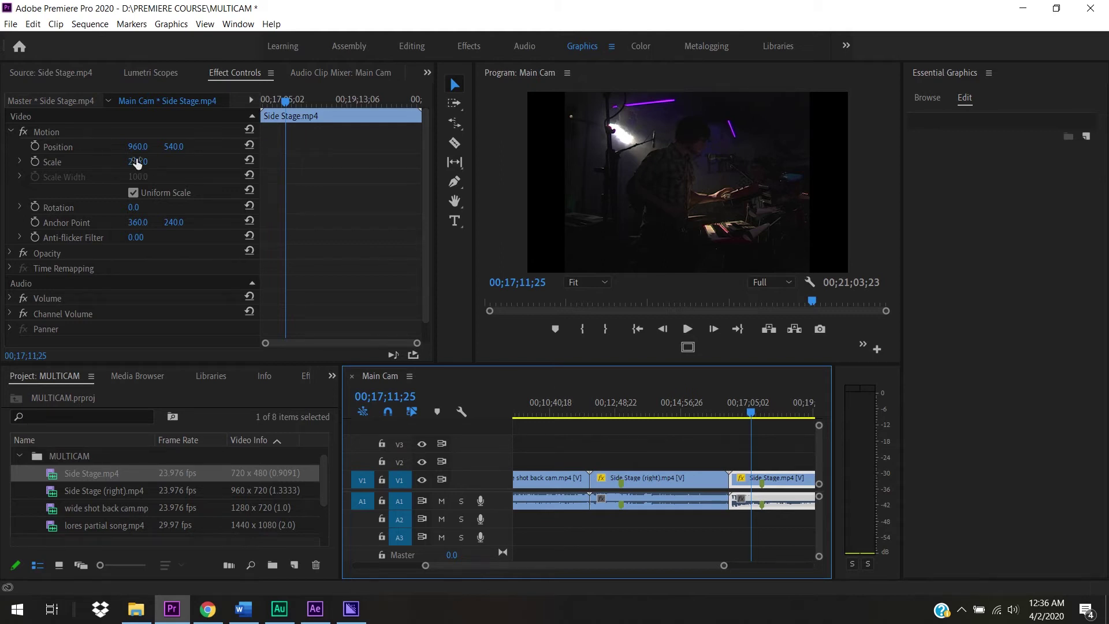
drag(137, 163, 170, 164)
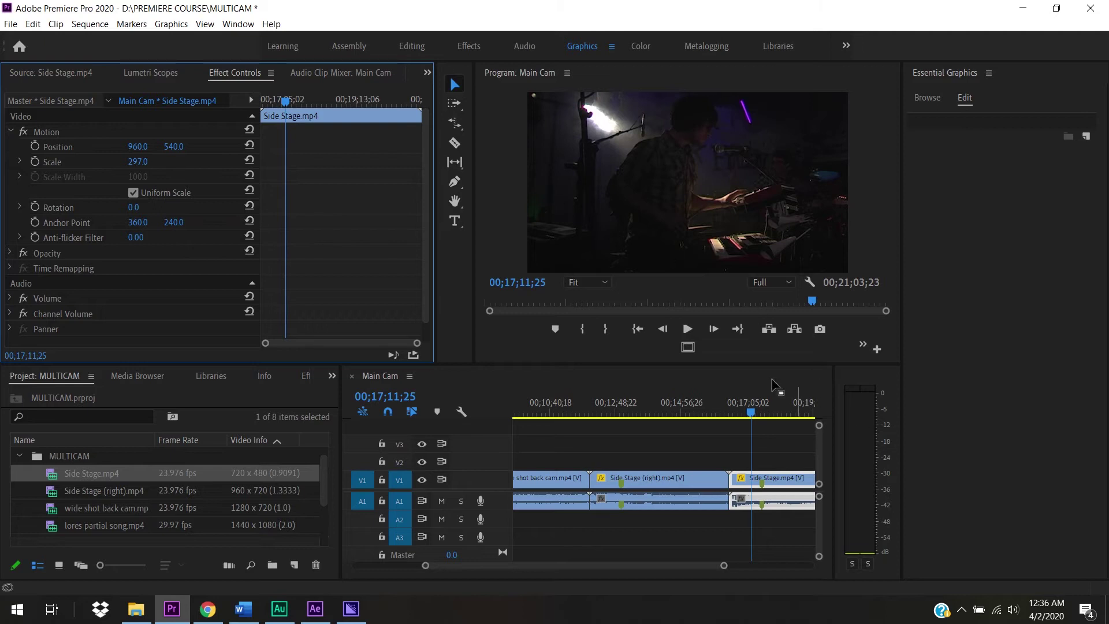
drag(772, 414, 712, 422)
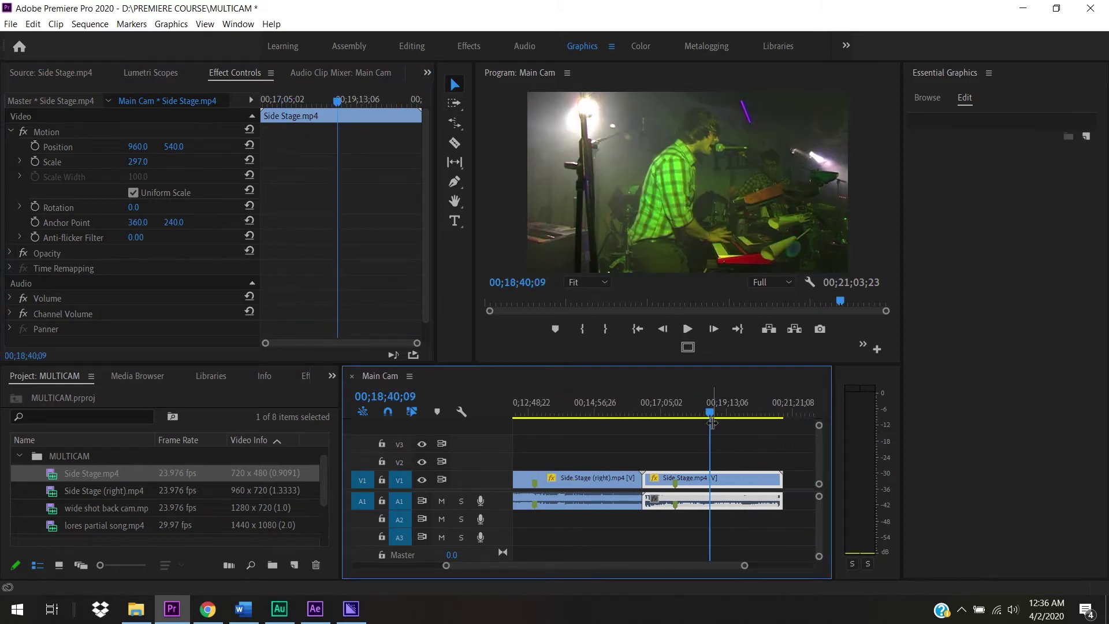
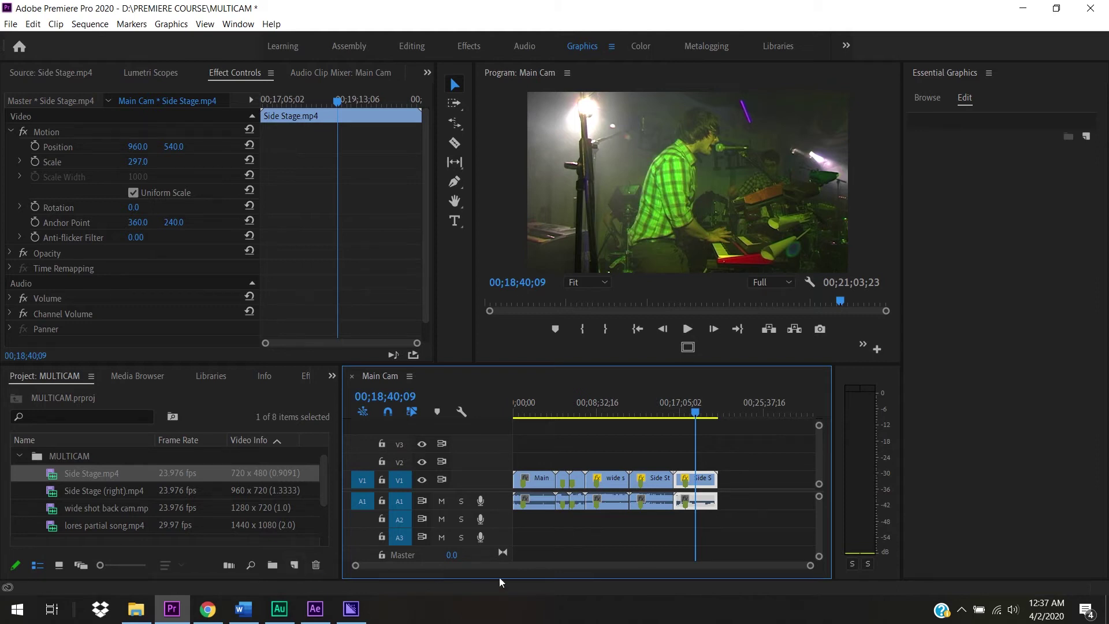
- At 00;02;44;05, switch to the Color workspace and open the Lumetri Basic Correction settings for Main Cam.mp4
click(532, 409)
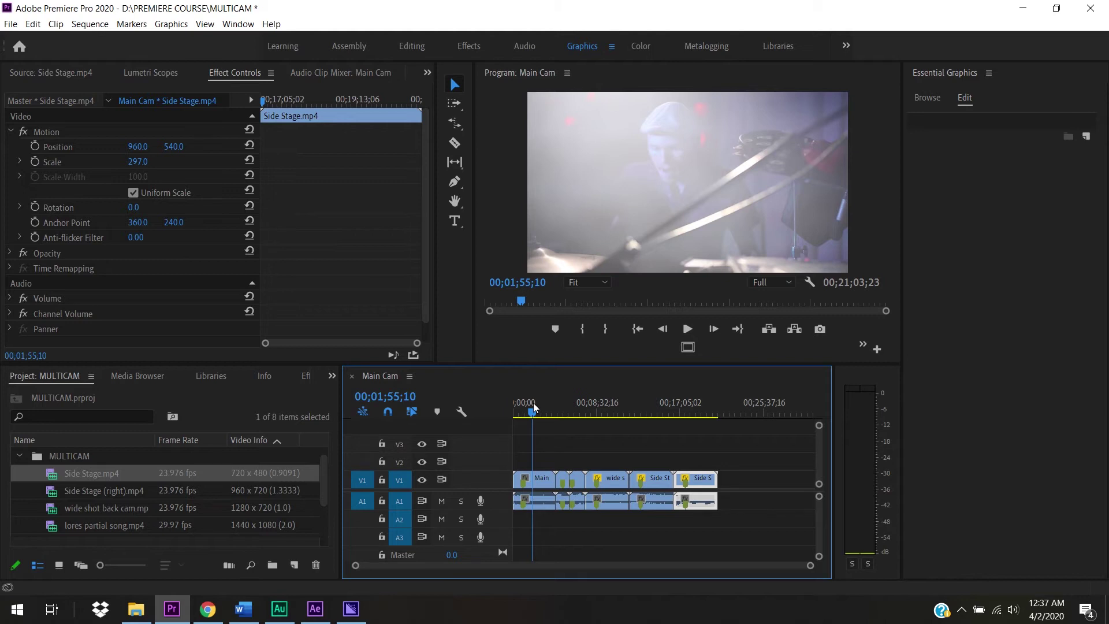
drag(533, 411, 543, 418)
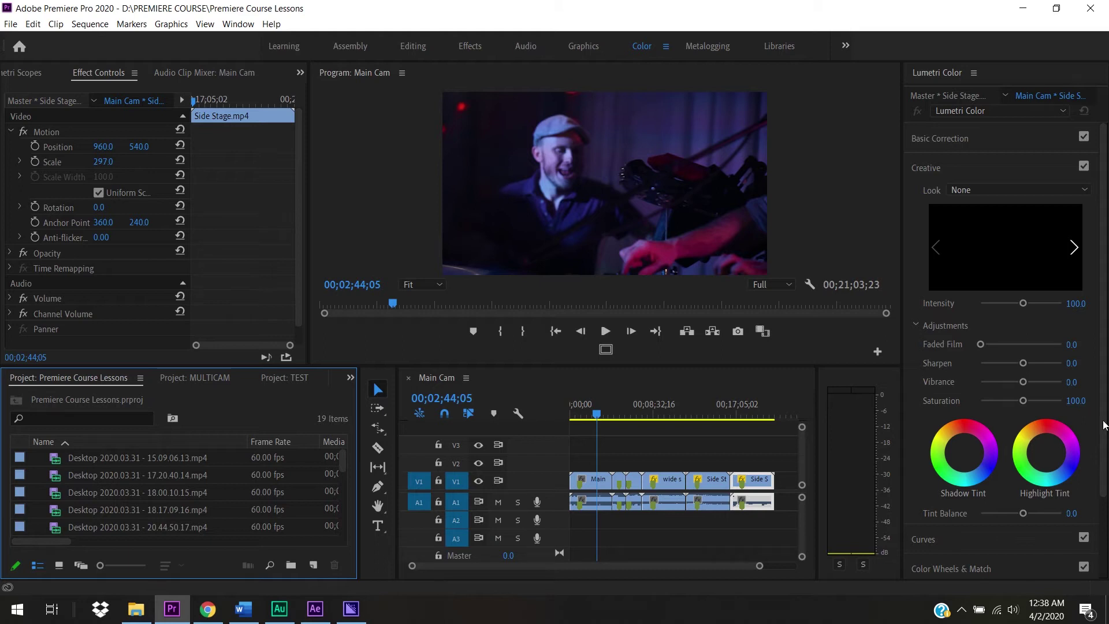
click(1107, 268)
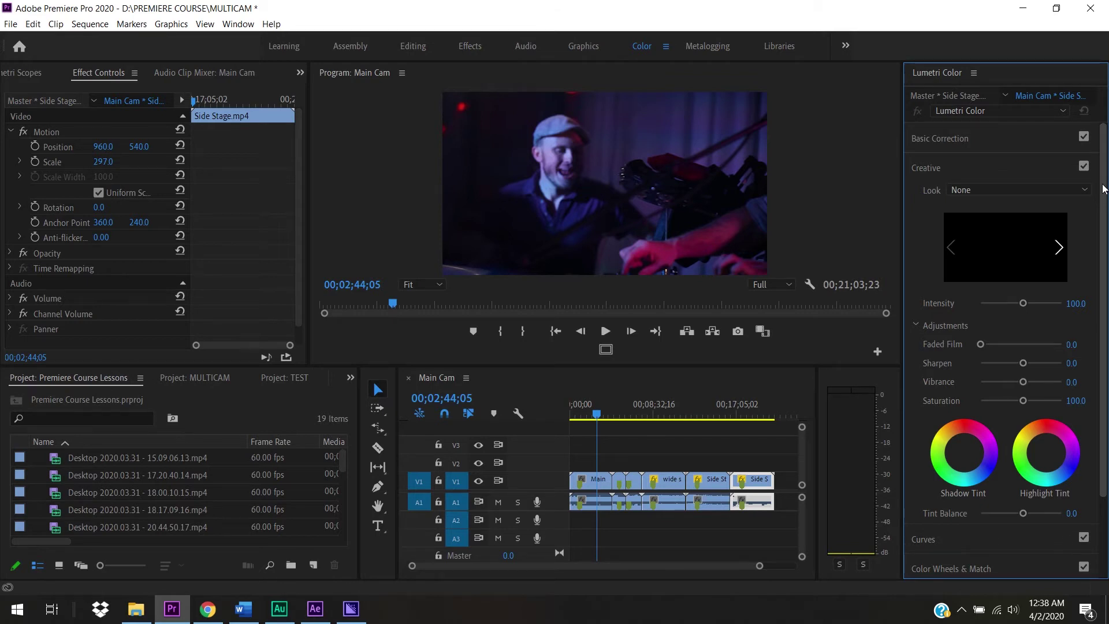
click(604, 481)
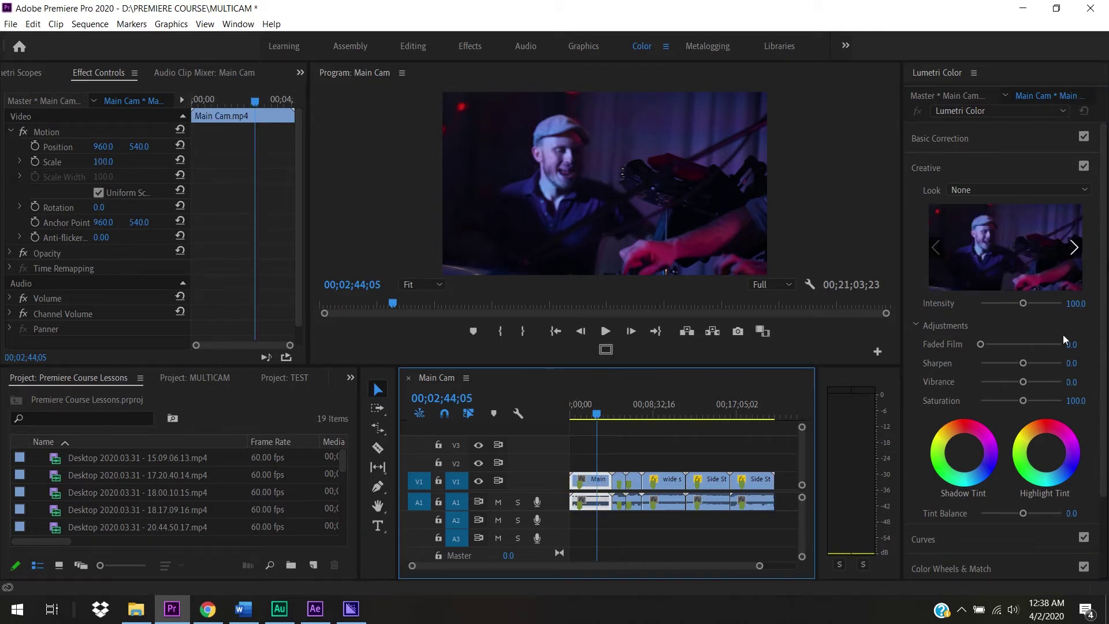
click(936, 167)
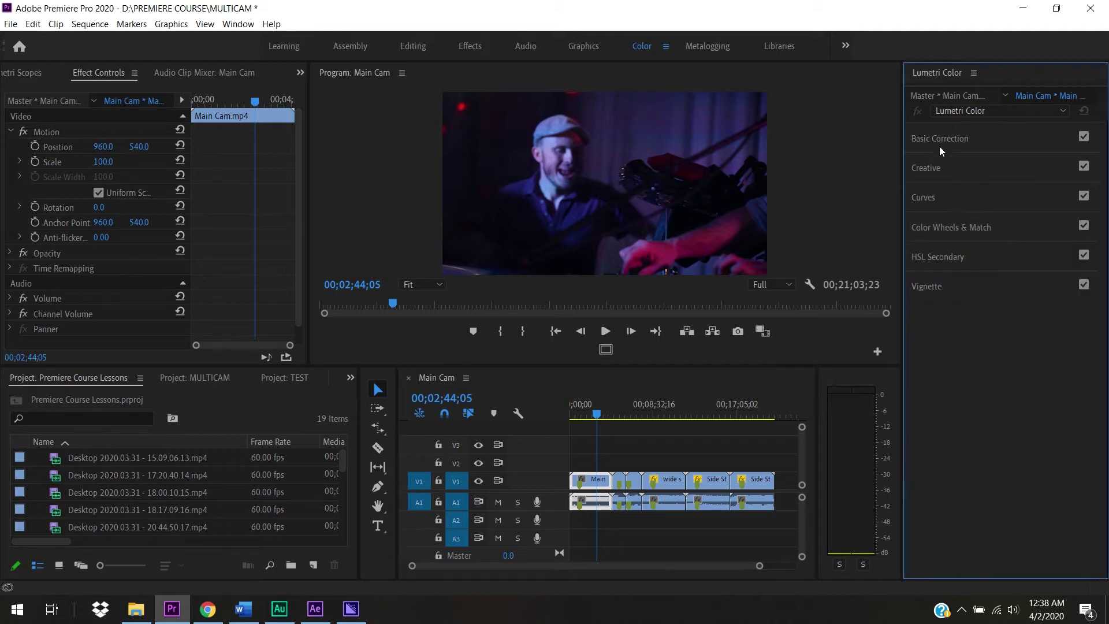
click(943, 141)
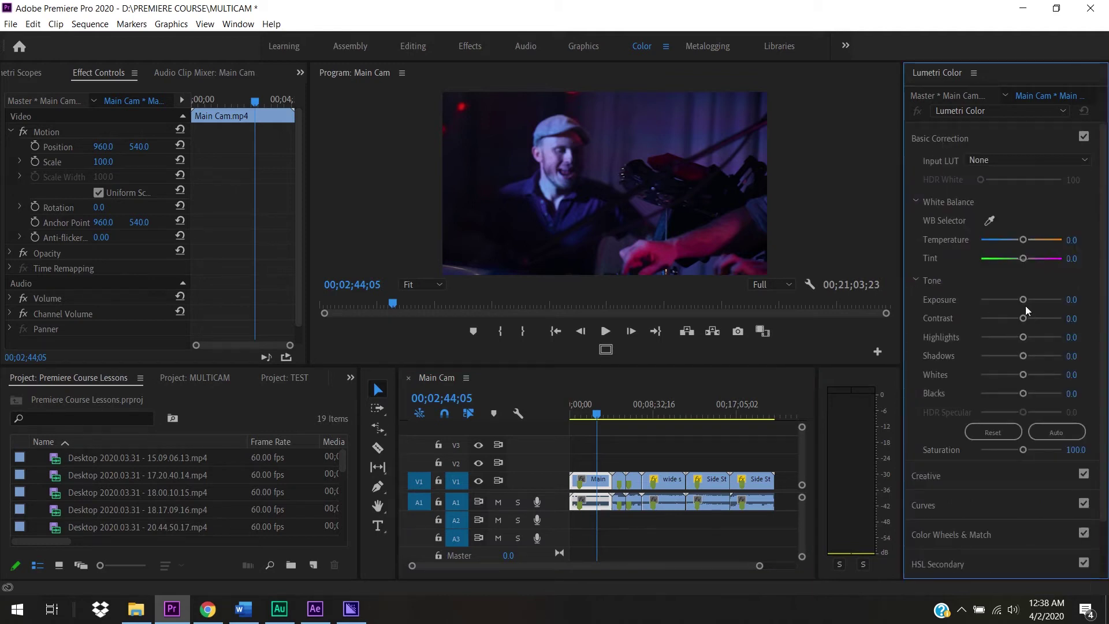
- Try Exposure values of -1.1 and -1.2 on Main Cam.mp4, undoing the adjustment after each attempt
drag(1023, 300, 1012, 300)
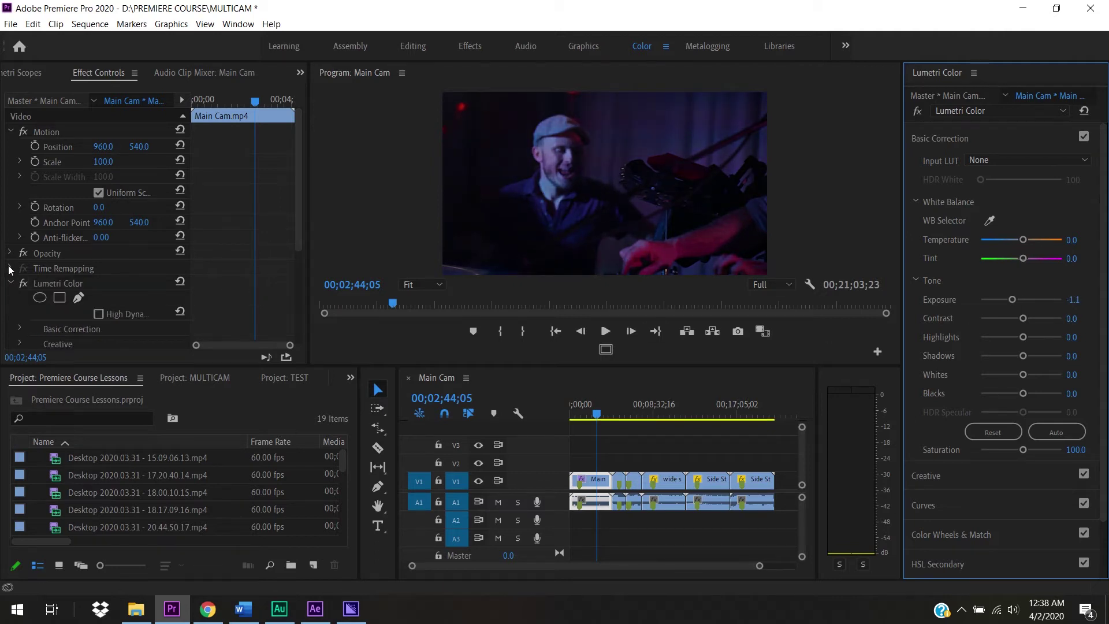
key(ctrl+z)
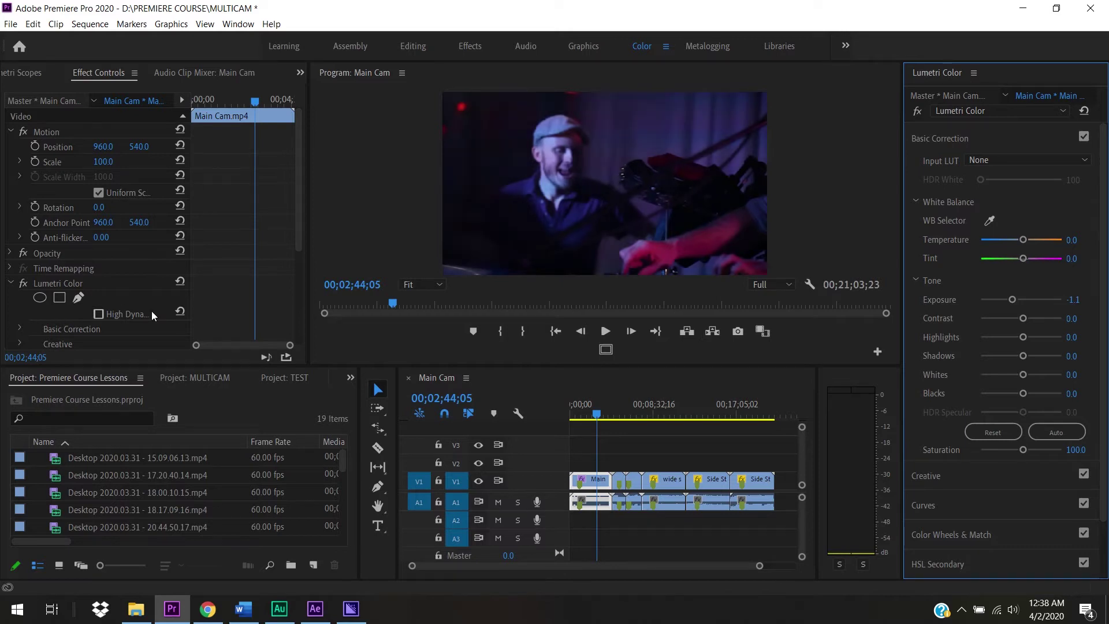
key(ctrl+z)
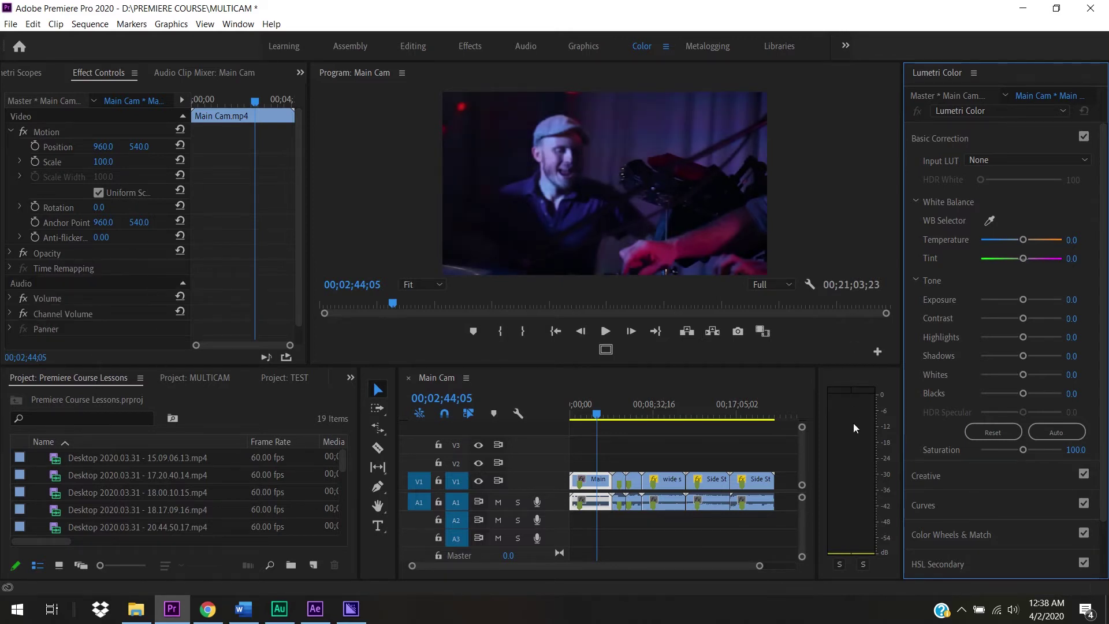
drag(1024, 298, 1012, 301)
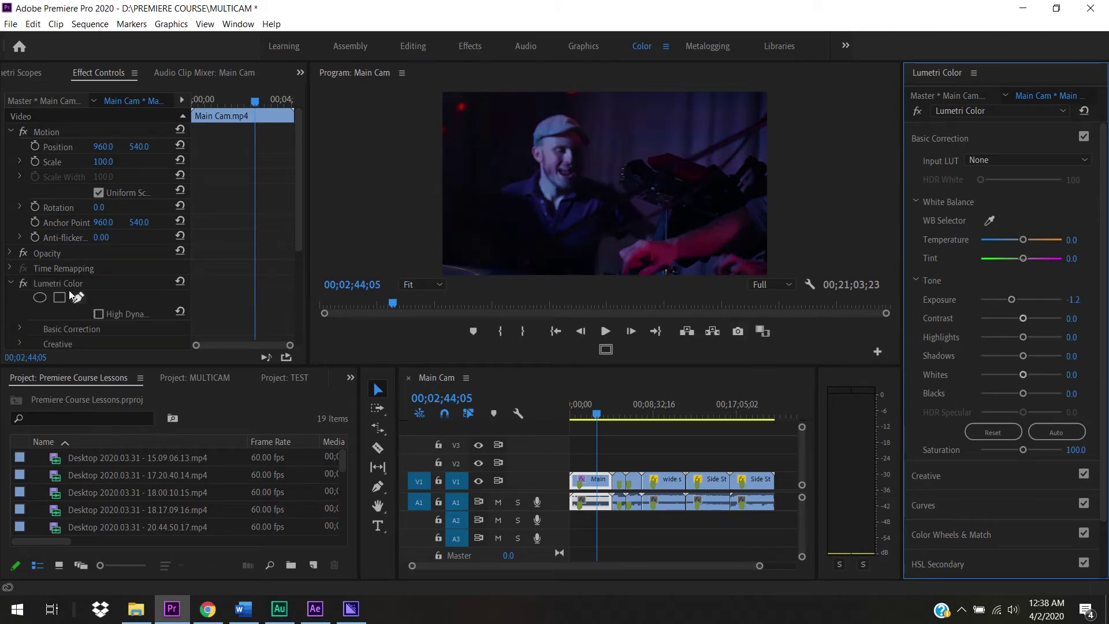
key(ctrl+z)
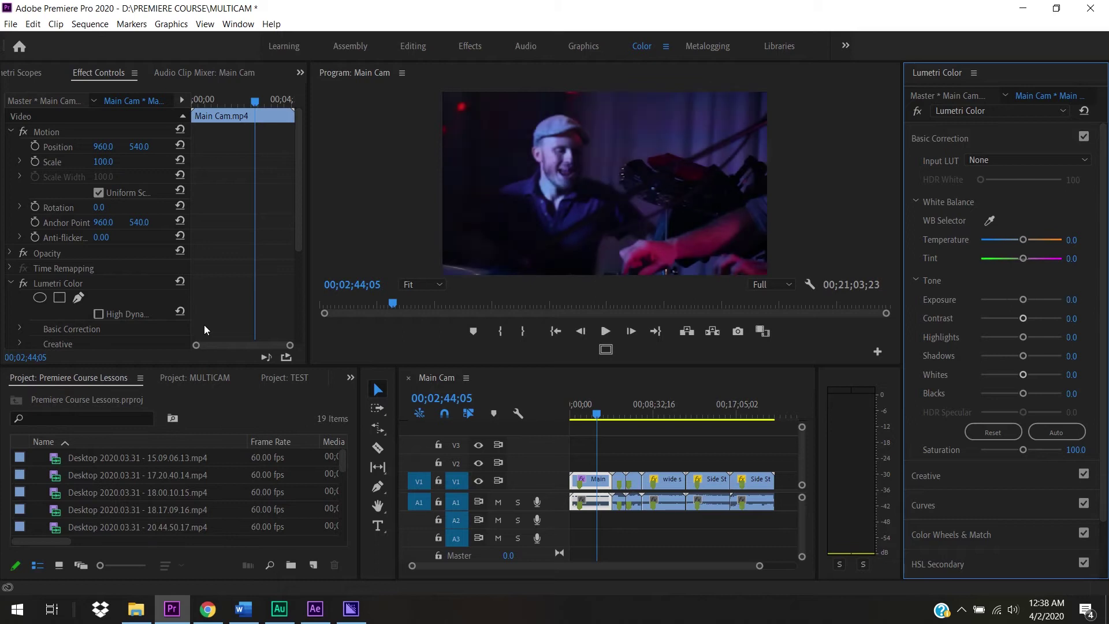
key(ctrl+z)
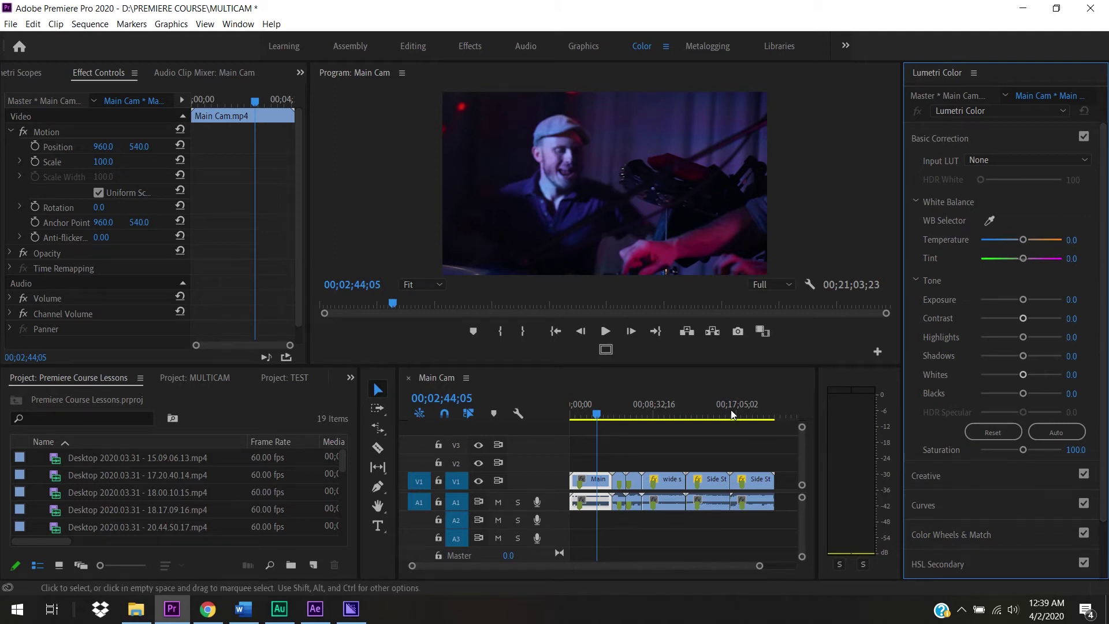
- Add the Comparison View control to the Program monitor's lower control row and turn on the comparison at 00;03;55;04
drag(604, 415, 617, 417)
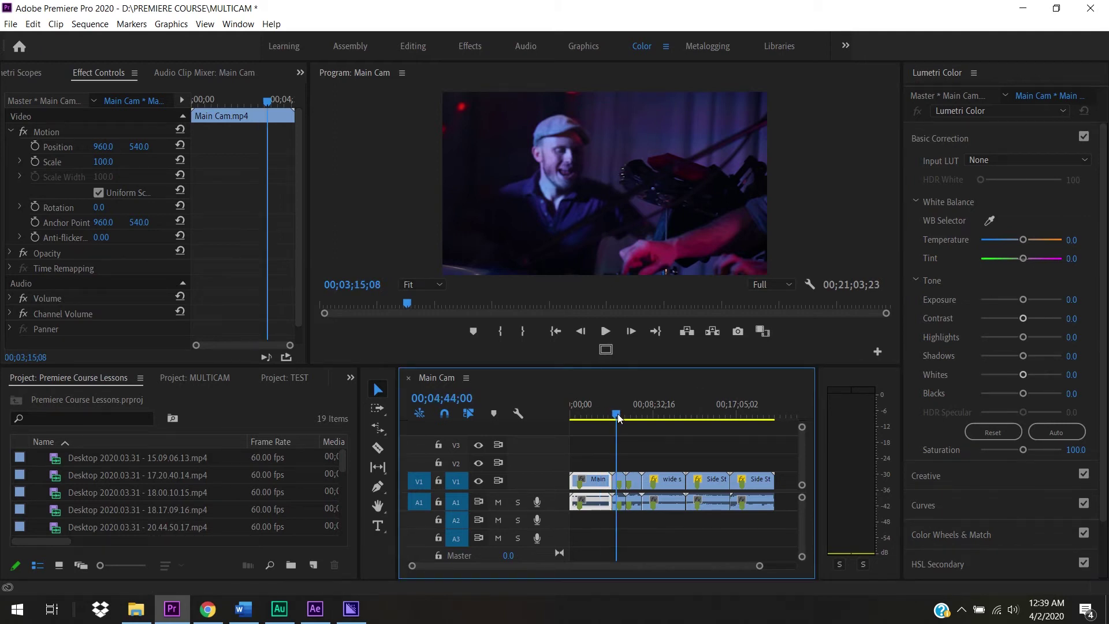
mouse_move(618, 417)
mouse_down()
mouse_move(636, 417)
mouse_move(603, 418)
mouse_move(638, 440)
mouse_move(608, 429)
mouse_up()
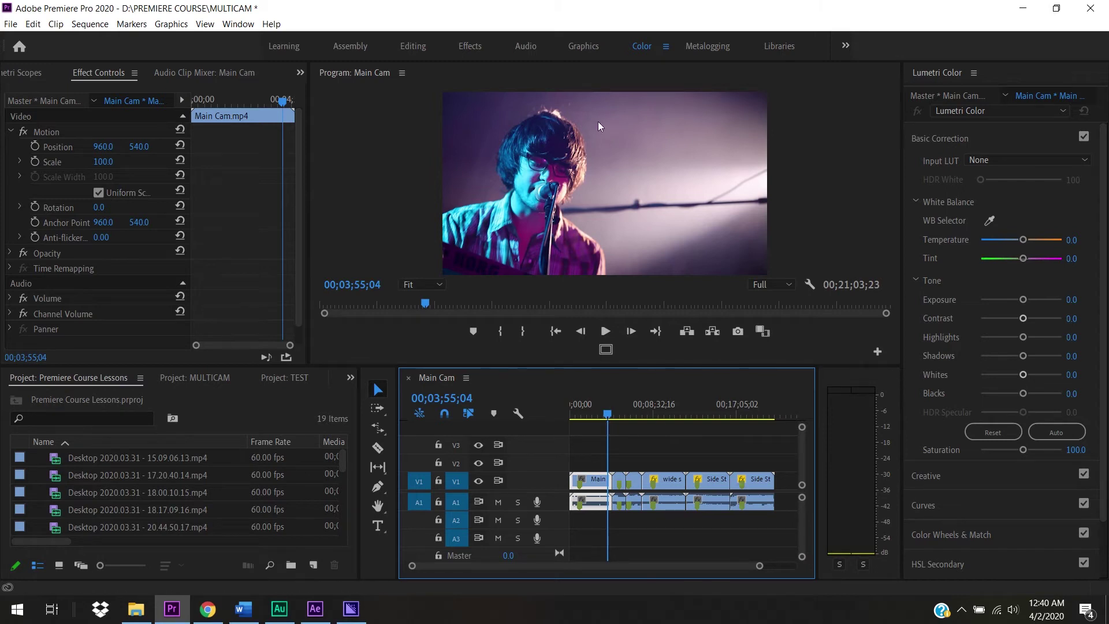
click(878, 352)
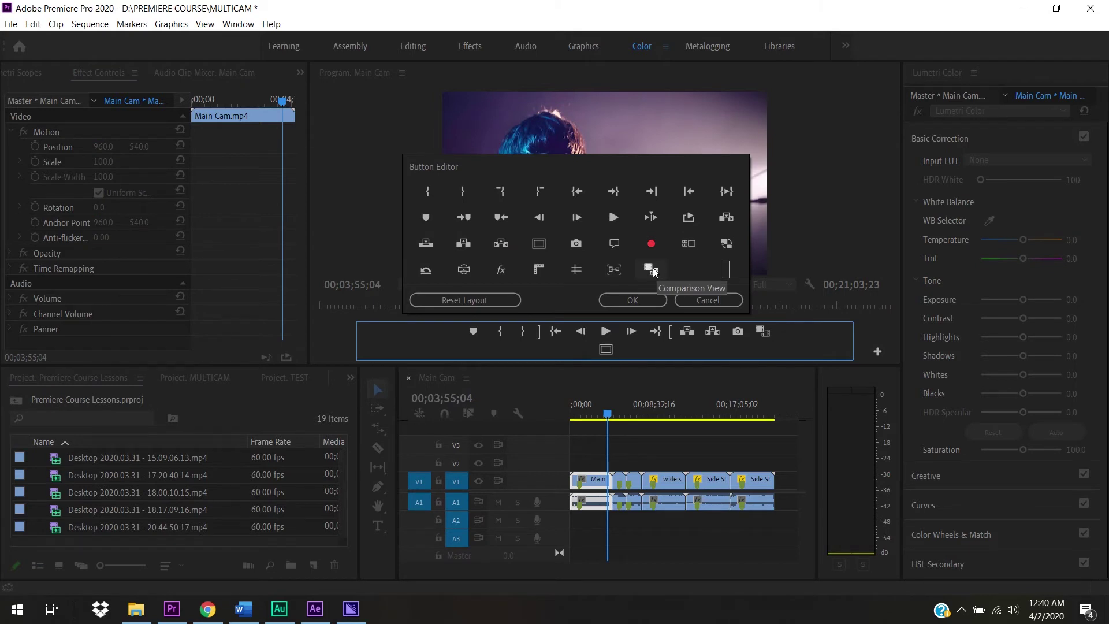
drag(652, 270, 630, 349)
click(635, 300)
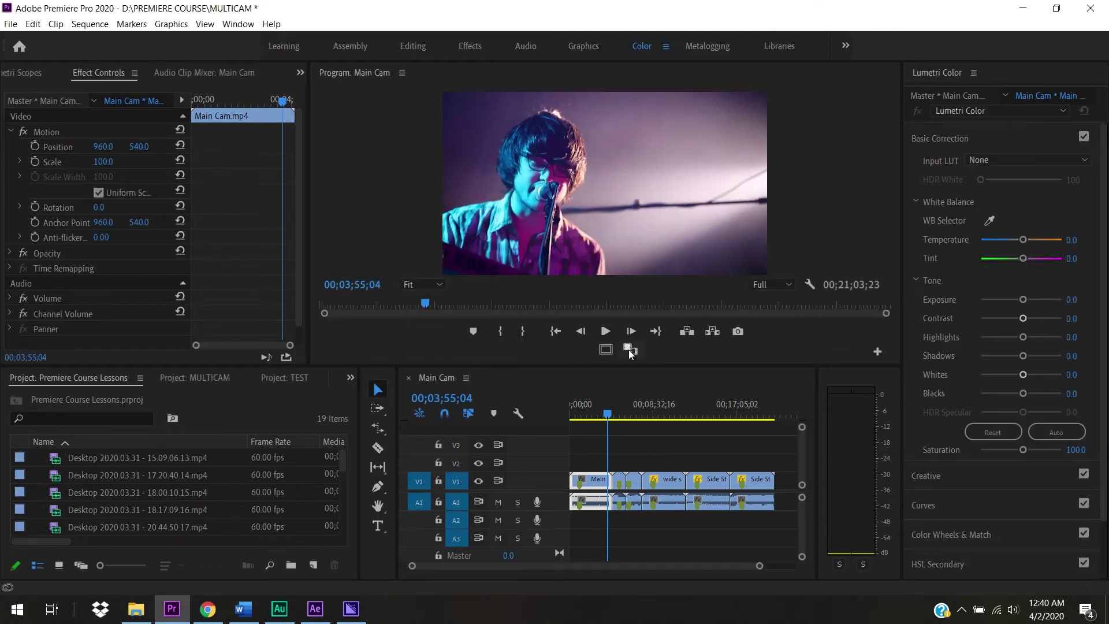
click(631, 349)
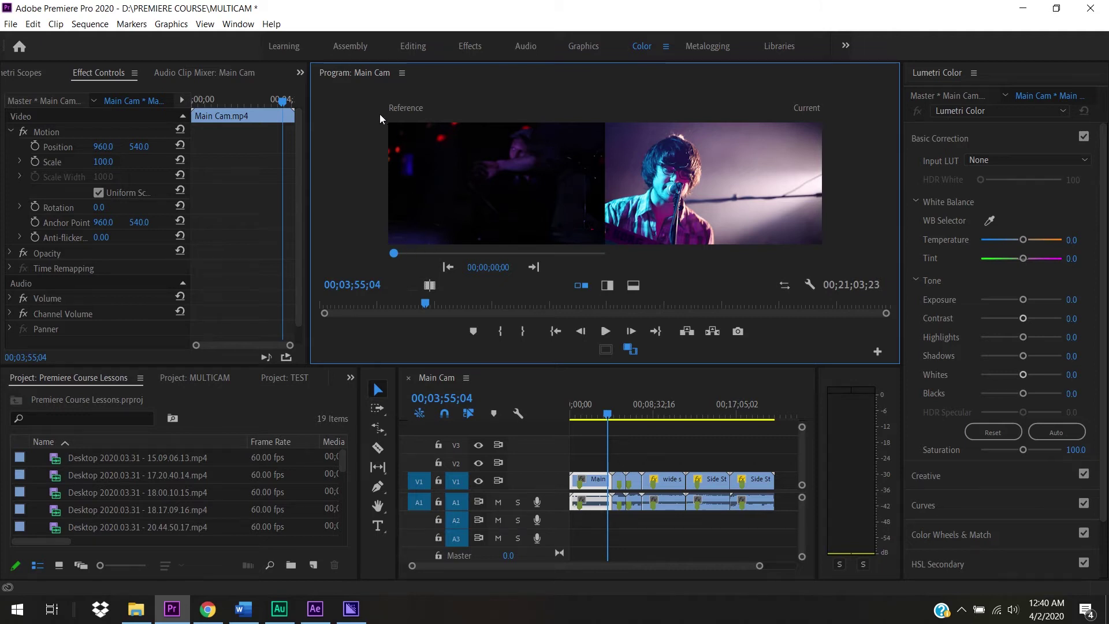
- Compare the front closeup clip at 00;04;52;26 with a Main Cam reference frame at 00;02;12;17
drag(394, 253, 415, 264)
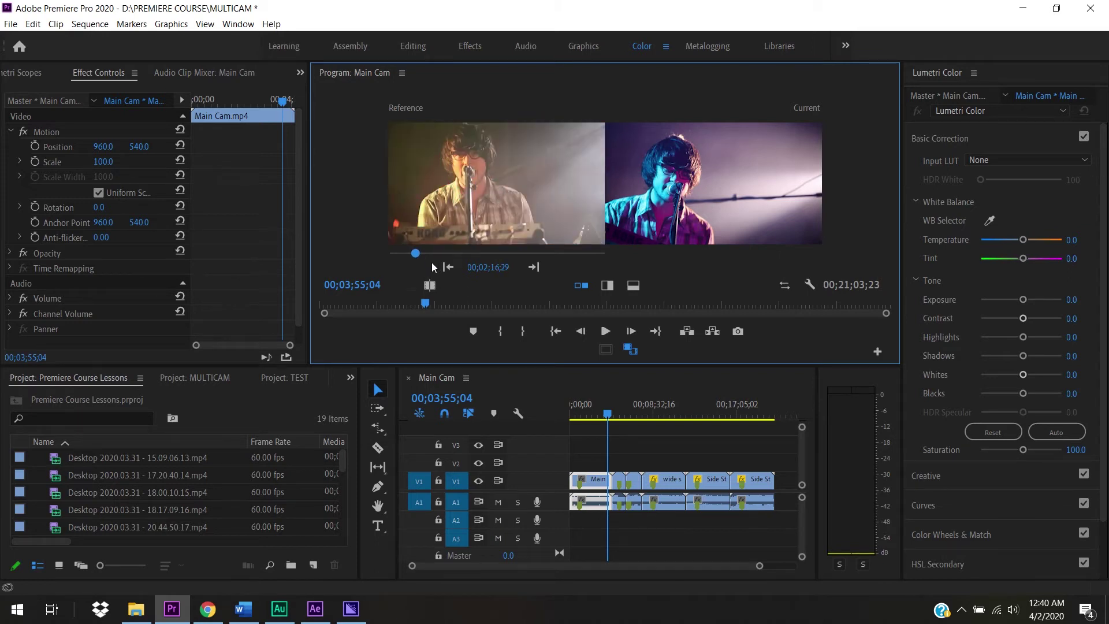
drag(421, 255, 424, 255)
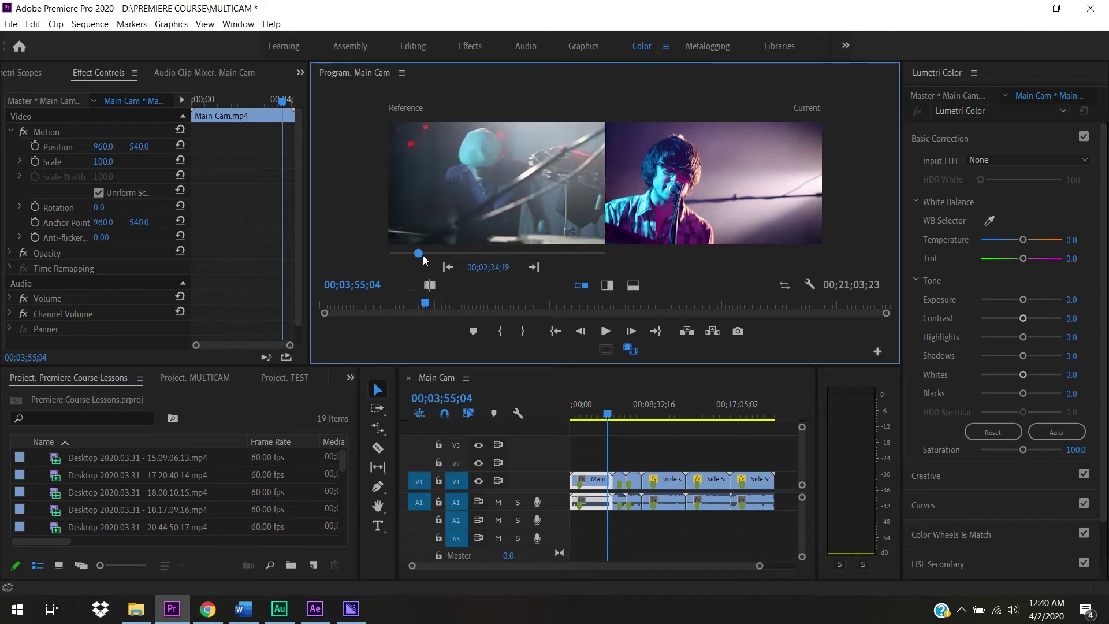
drag(613, 418, 620, 417)
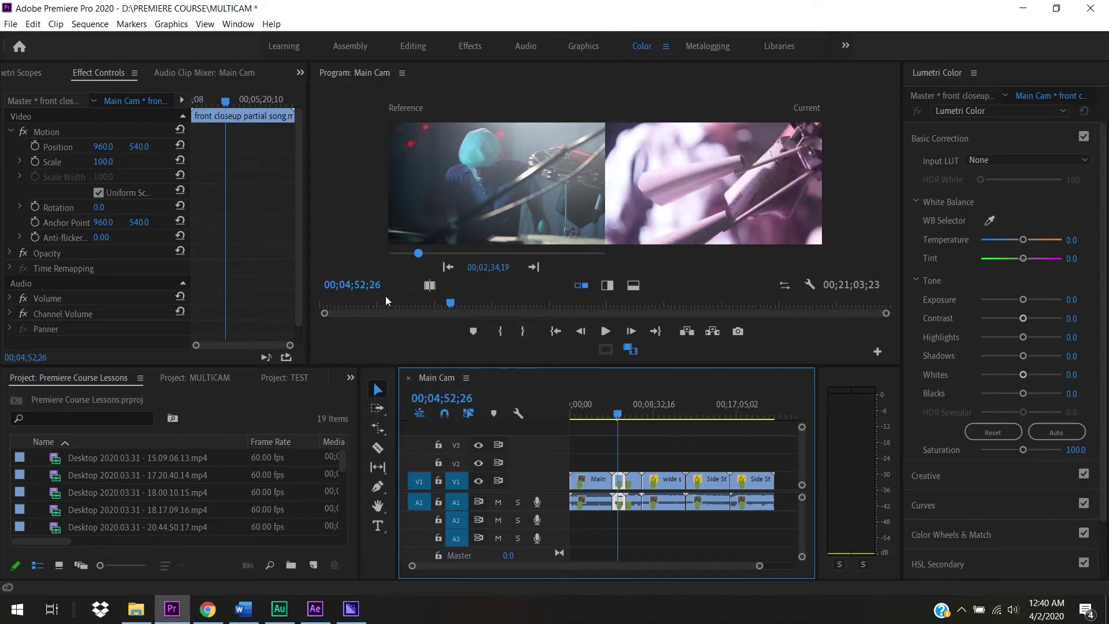
mouse_move(421, 253)
mouse_down()
mouse_move(388, 255)
mouse_move(417, 263)
mouse_up()
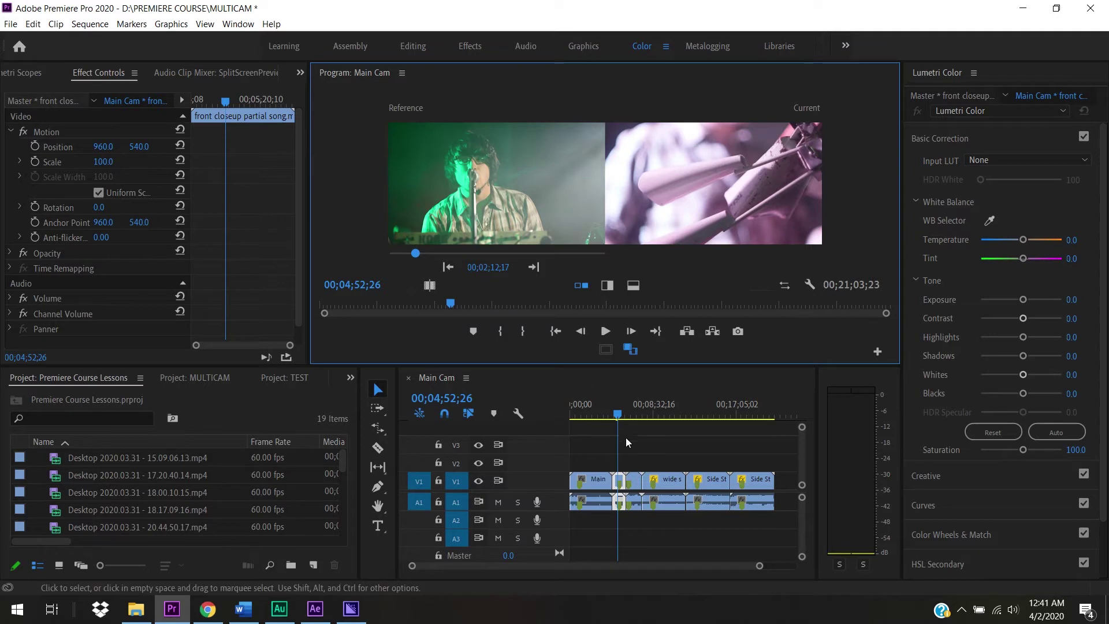
- Compare the front closeup clip at 00;04;39;17 with the reference frame at 00;01;15;03 and set the closeup's Exposure to -1.3
click(619, 414)
drag(620, 415, 616, 416)
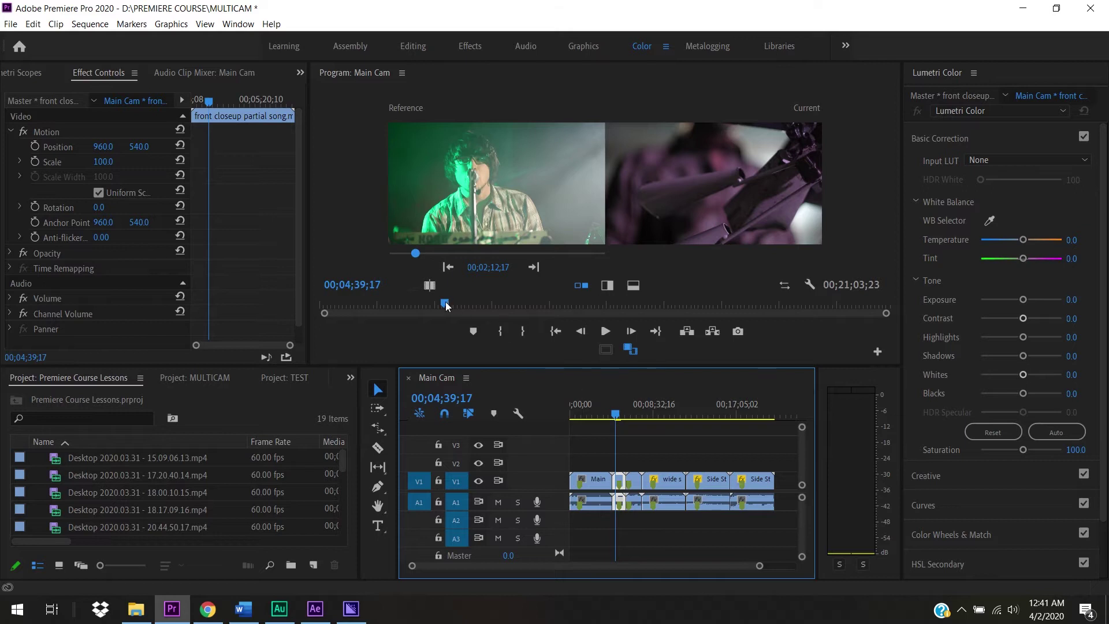
drag(416, 255, 406, 254)
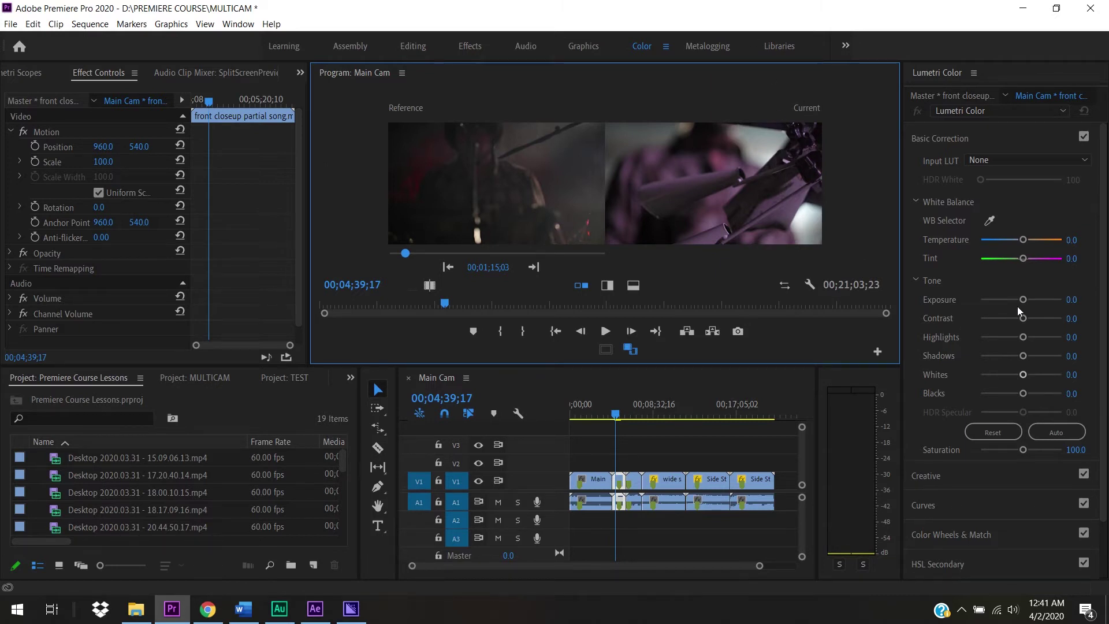
drag(1023, 301, 1011, 300)
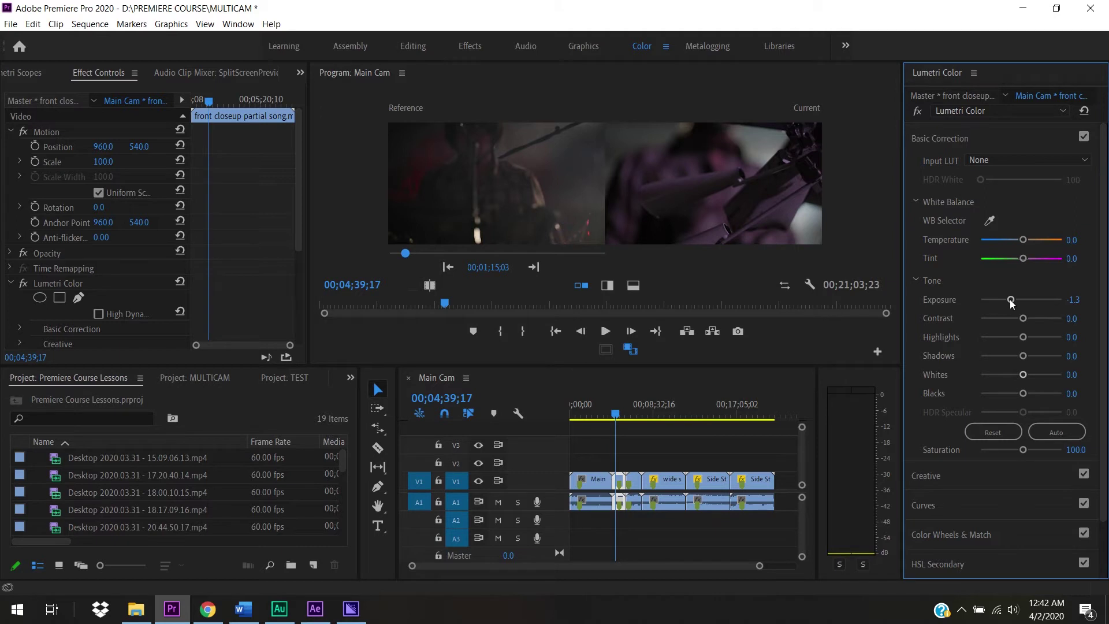
- Set the front closeup clip's Exposure to -0.8, Contrast to -27.4, Temperature to 2.7 and Tint to 4.4
drag(1013, 299, 1014, 303)
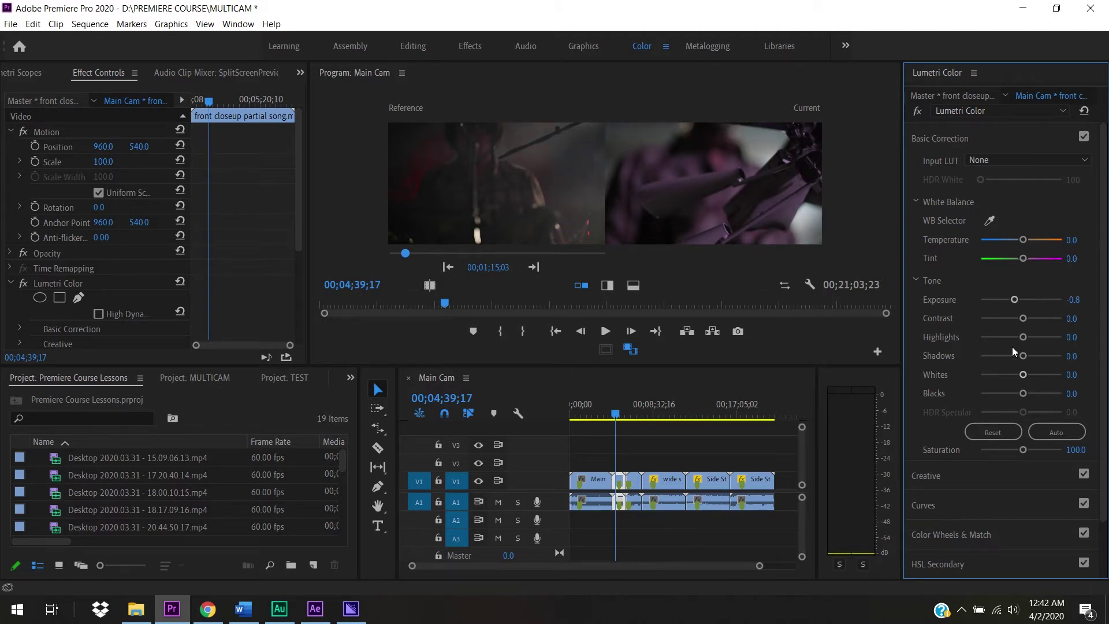
mouse_move(1024, 316)
mouse_down()
mouse_move(1042, 317)
mouse_move(1009, 320)
mouse_up()
mouse_move(1019, 237)
mouse_down()
mouse_move(1007, 240)
mouse_move(1032, 241)
mouse_move(1010, 240)
mouse_move(1021, 241)
mouse_up()
mouse_move(1024, 258)
mouse_down()
mouse_move(1012, 259)
mouse_move(1033, 262)
mouse_move(988, 256)
mouse_move(1040, 261)
mouse_move(1018, 263)
mouse_up()
drag(1017, 263, 1022, 264)
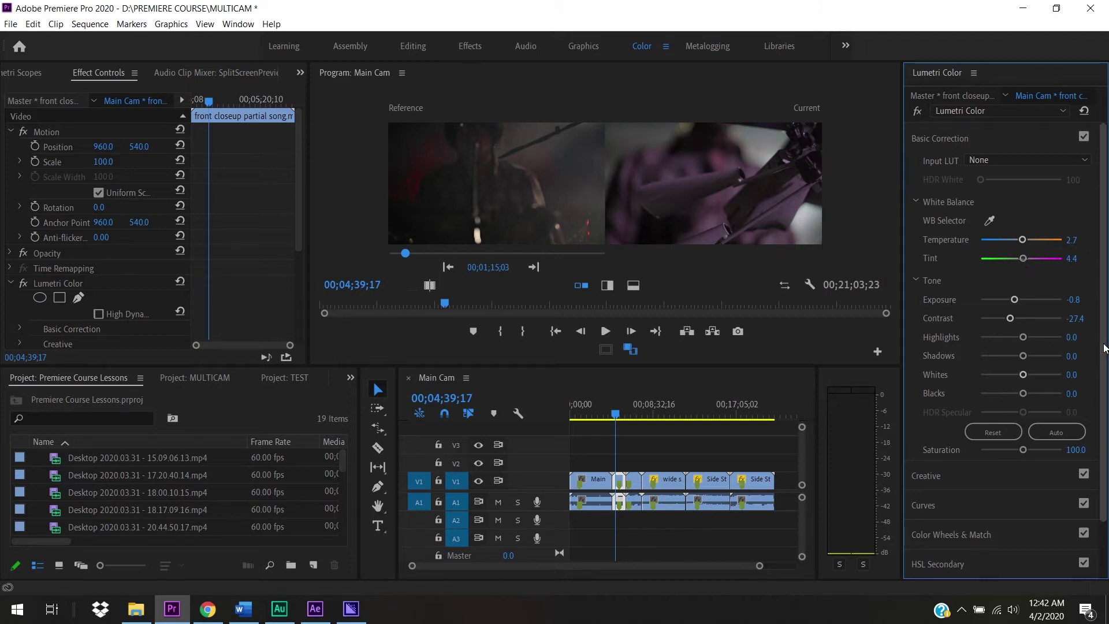
scroll(1104, 350, down, 2)
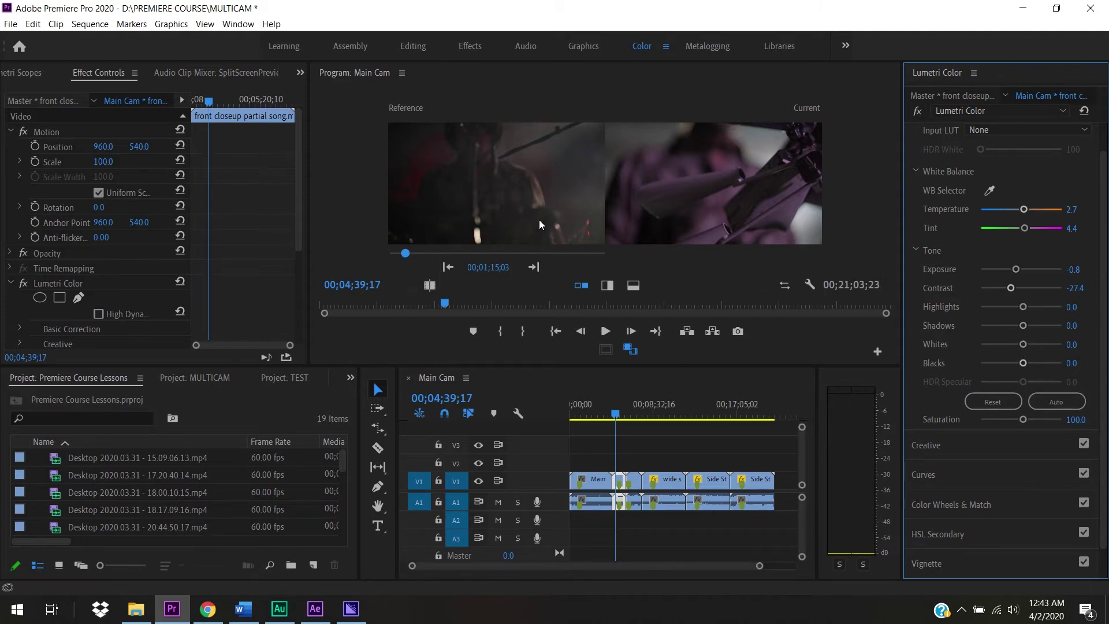
- Show the Lumetri Scopes and hide Vectorscope HLS, Vectorscope YUV and Histogram, keeping only Parade (RGB) and Waveform (RGB)
click(12, 72)
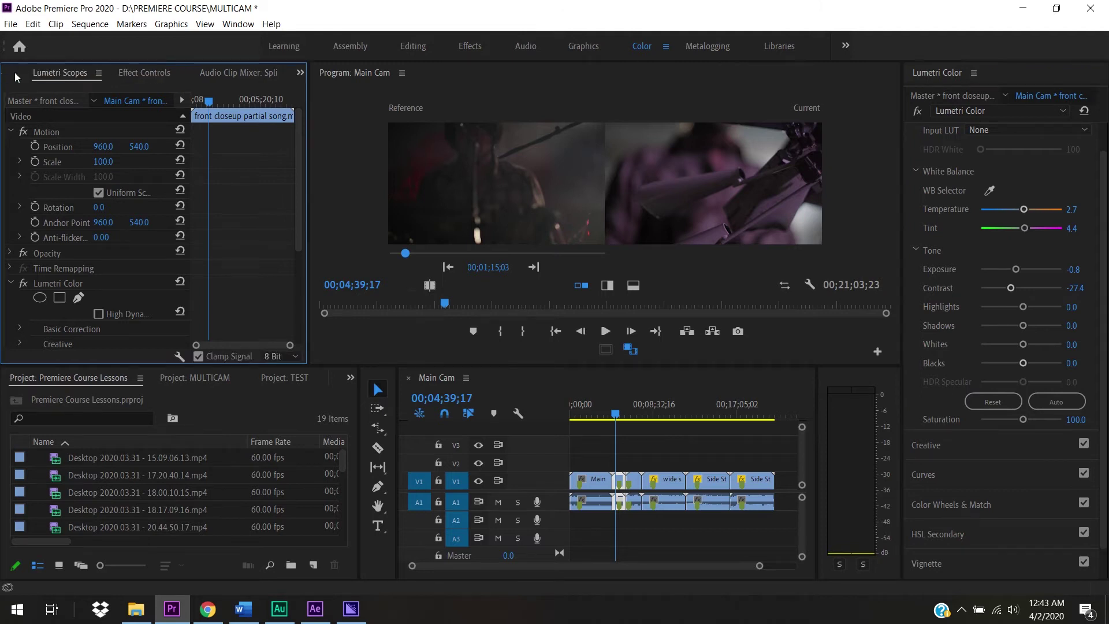
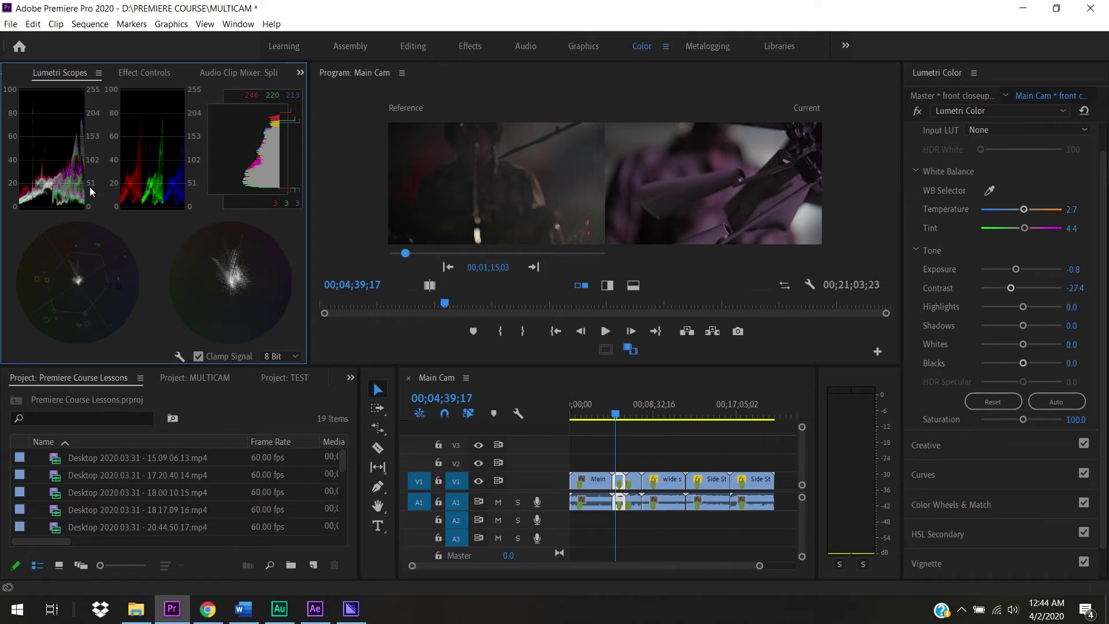
right_click(144, 187)
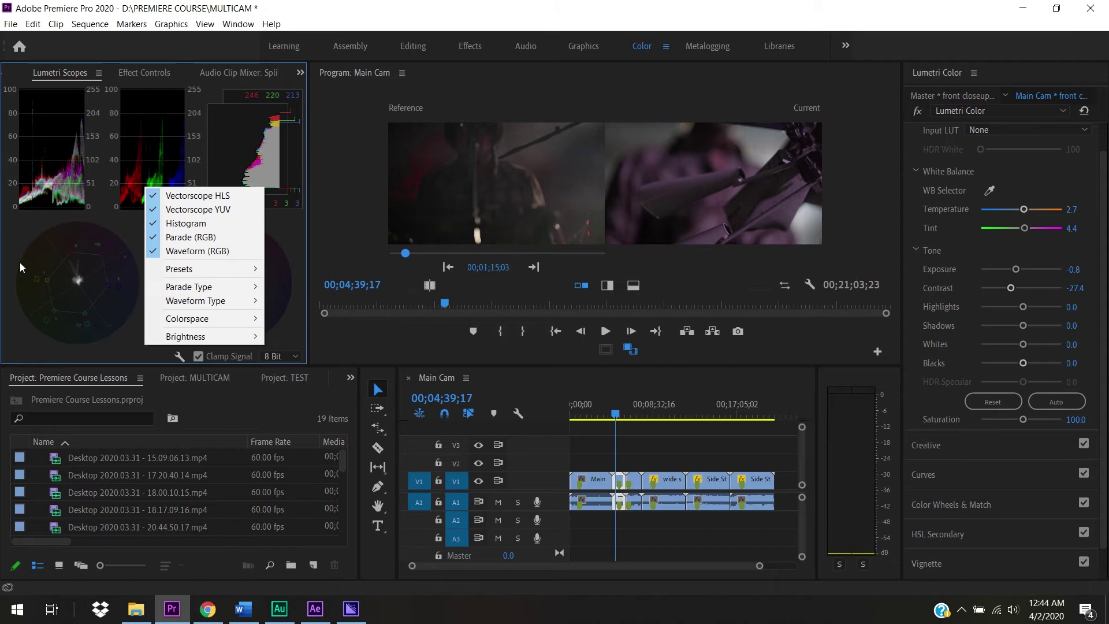
click(179, 196)
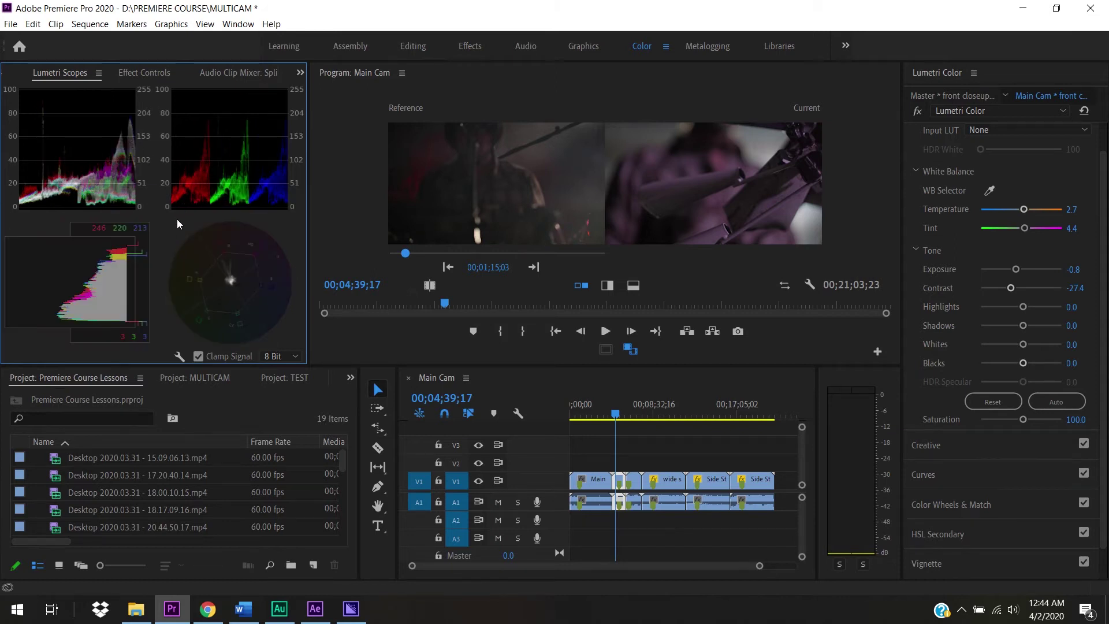
right_click(178, 222)
click(179, 241)
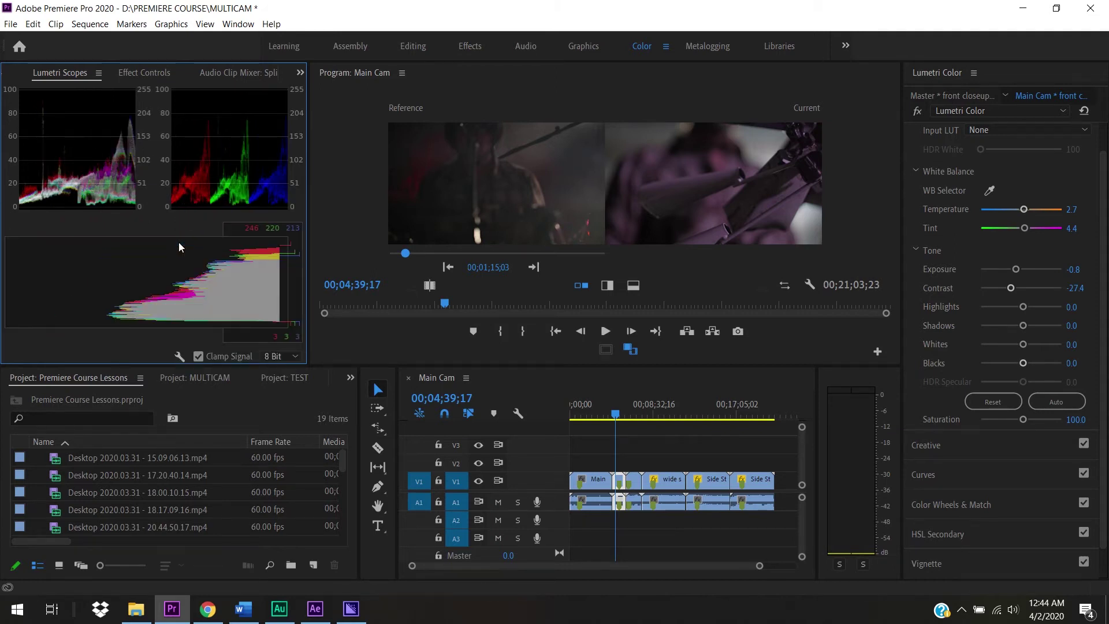
right_click(179, 242)
click(184, 278)
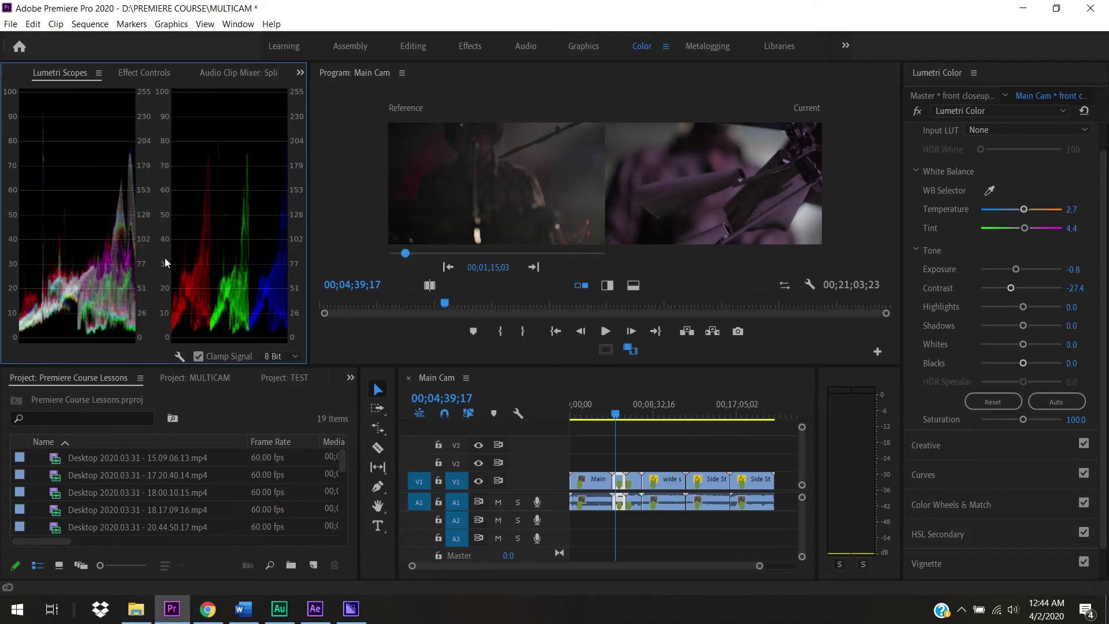
right_click(164, 257)
click(94, 280)
- Play the front closeup clip briefly and examine its waveform and parade at 00;04;40;24 and 00;04;52;26
click(415, 371)
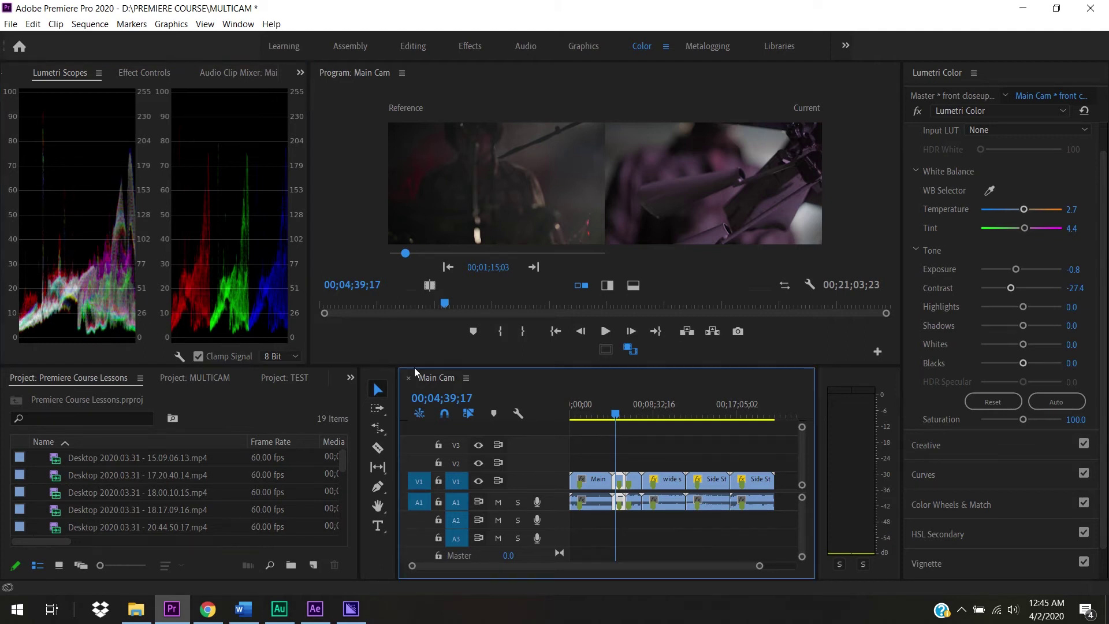
key(space)
key(space)
click(617, 420)
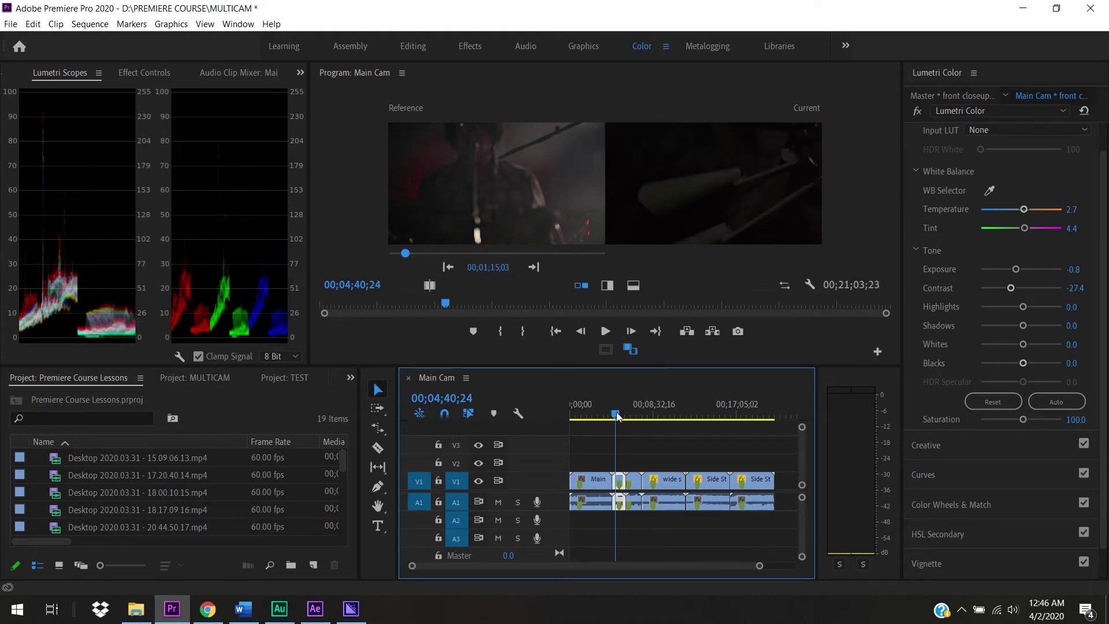
click(622, 417)
drag(621, 417, 619, 415)
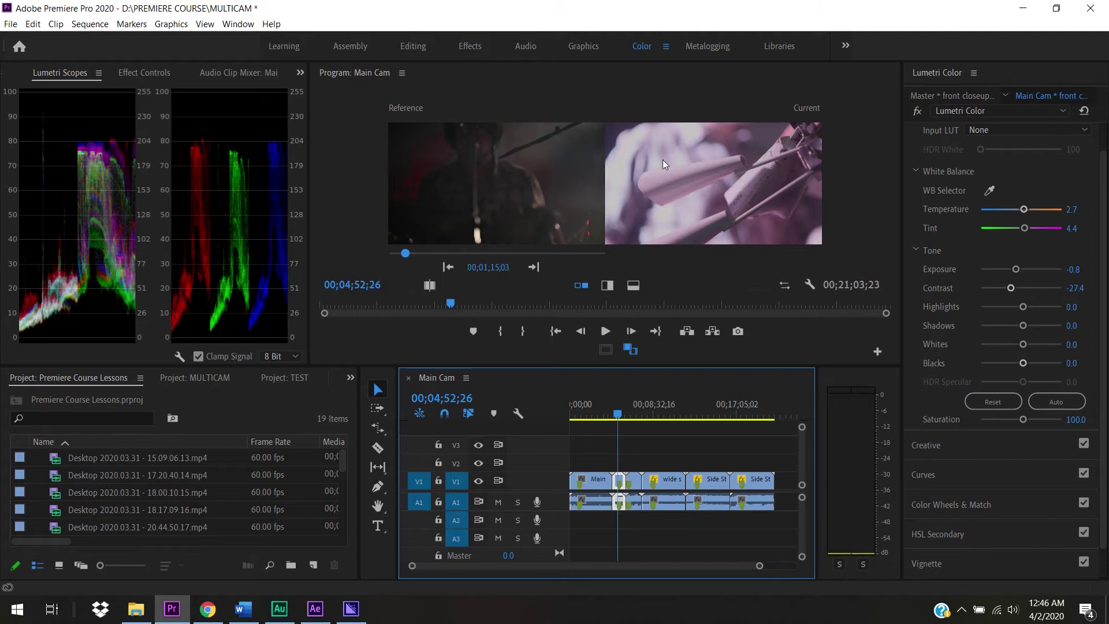
- Hide the Parade (RGB) scope so only the waveform is displayed, and move the playhead to 00;04;48;13
right_click(204, 240)
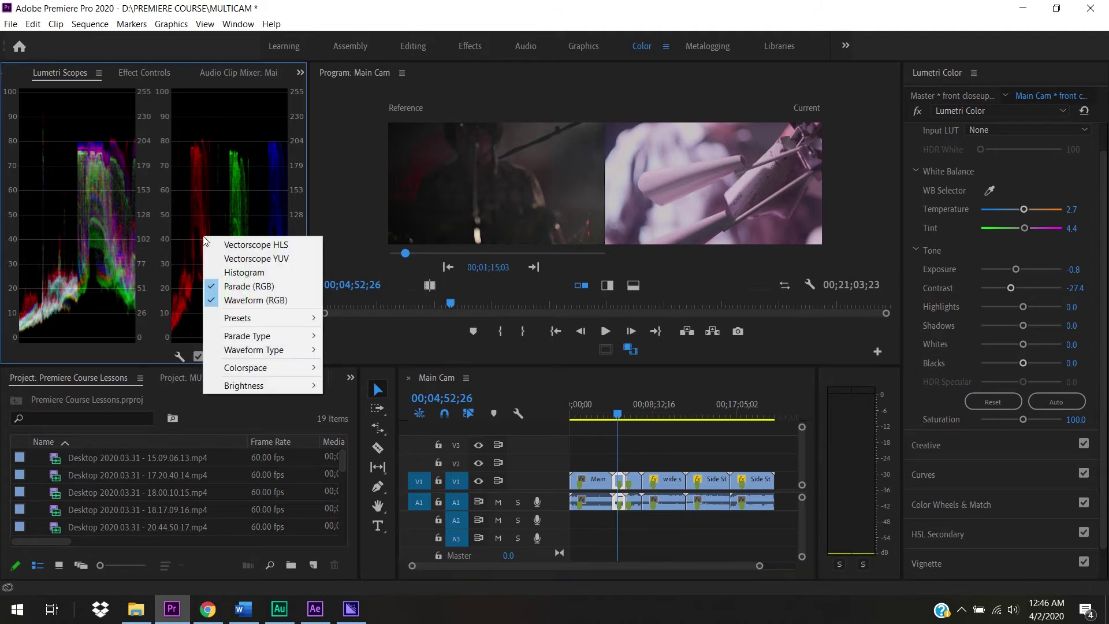
click(249, 286)
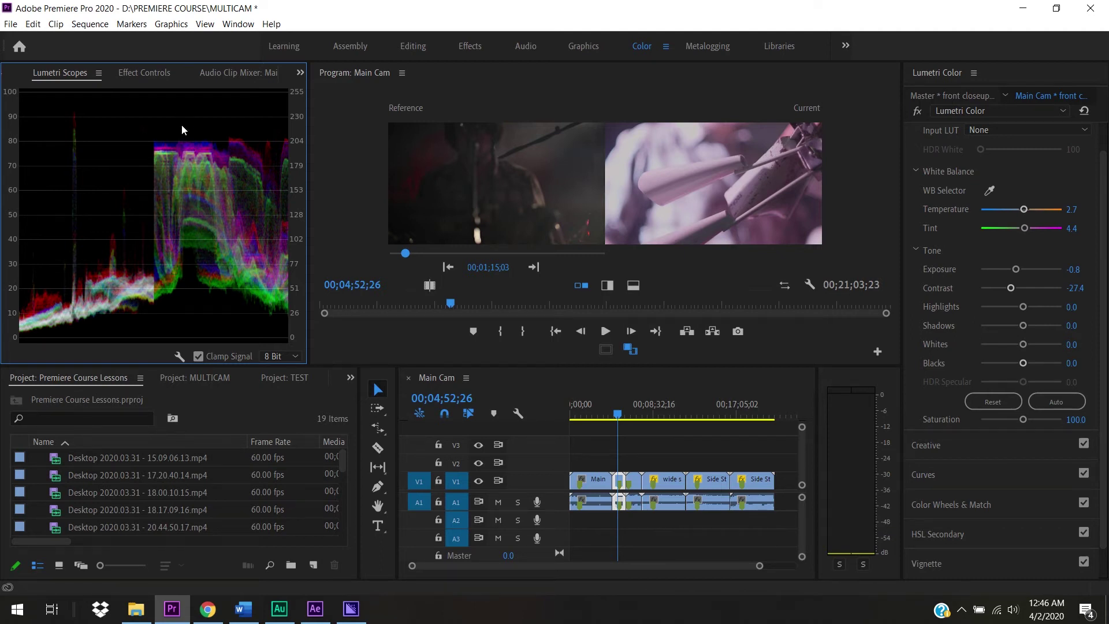
drag(619, 414, 618, 414)
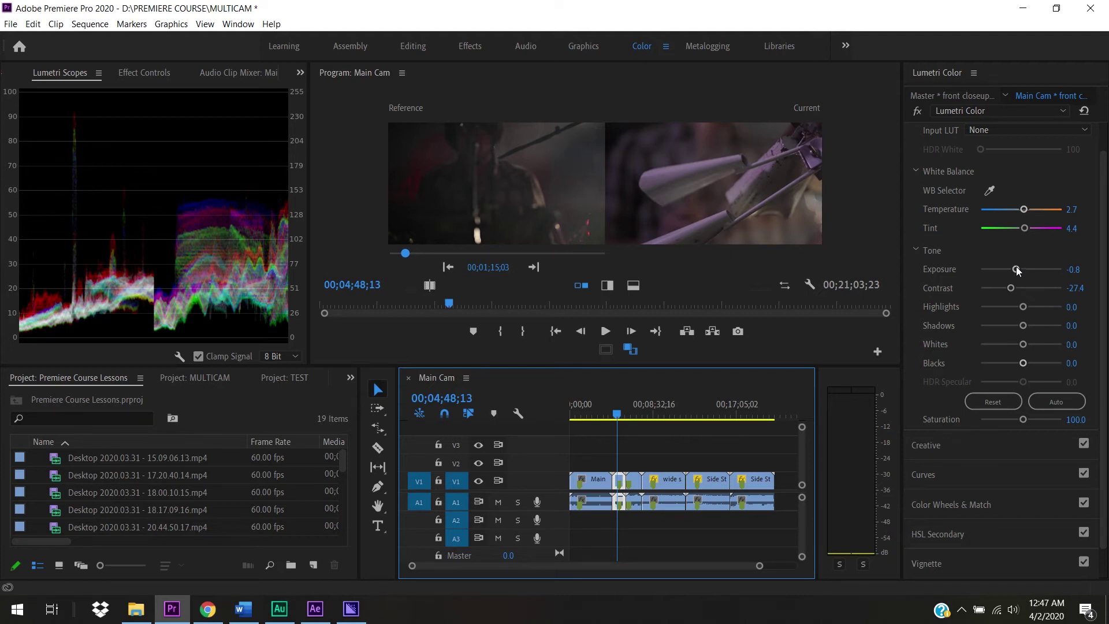
- Try Exposure 0.4 on the front closeup clip, settle on -0.6, and raise Shadows to 31.0 and Blacks to 27.4
drag(1017, 269, 1025, 271)
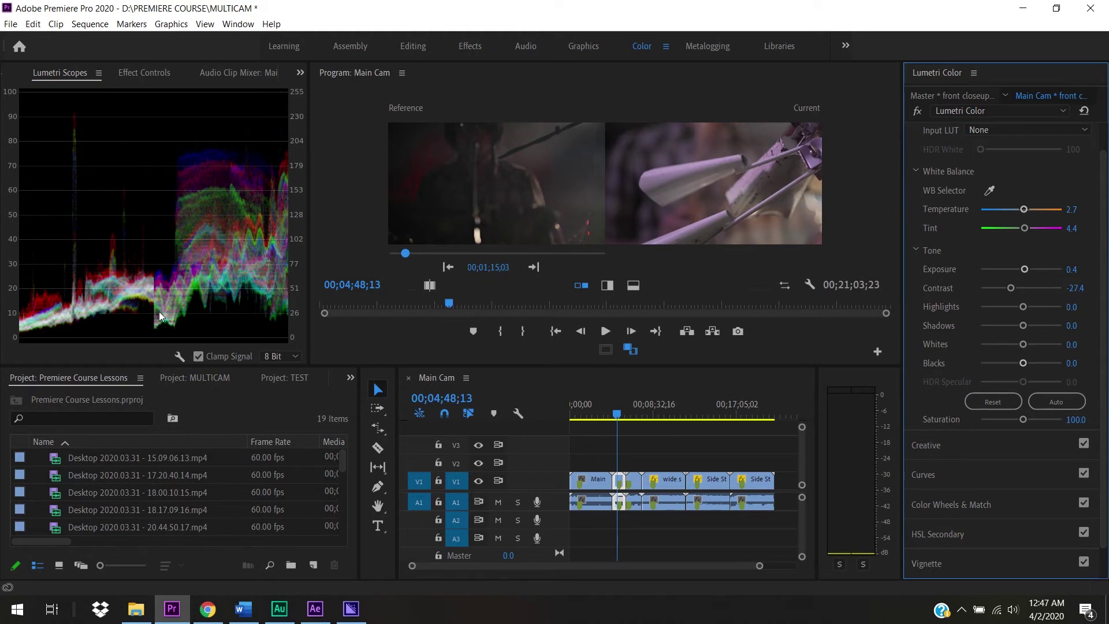
drag(1025, 270, 1017, 269)
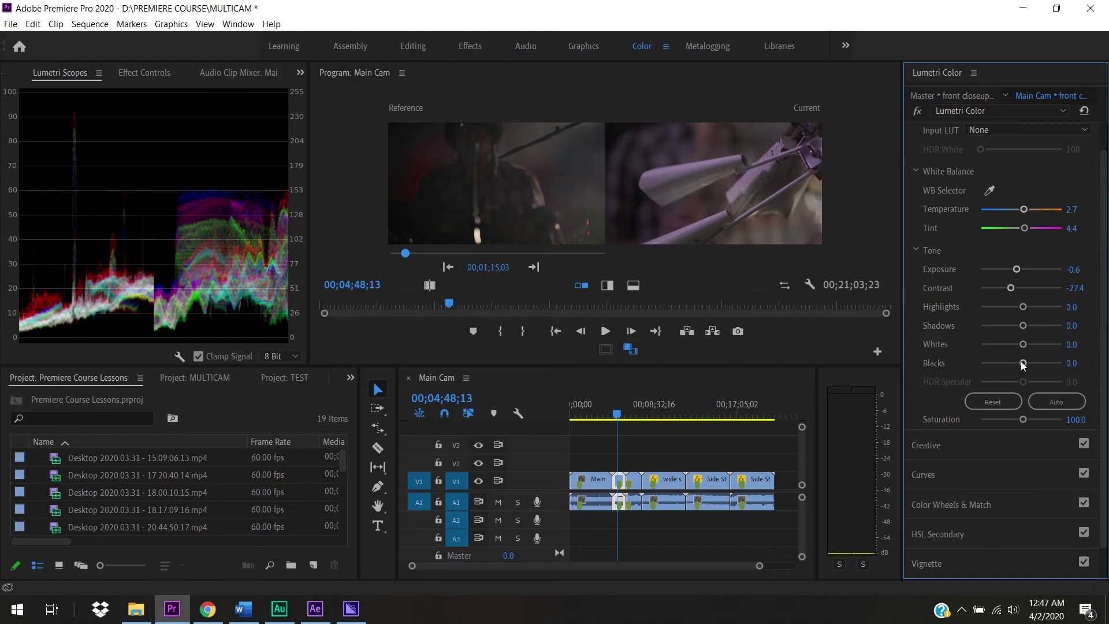
drag(1025, 327, 1032, 363)
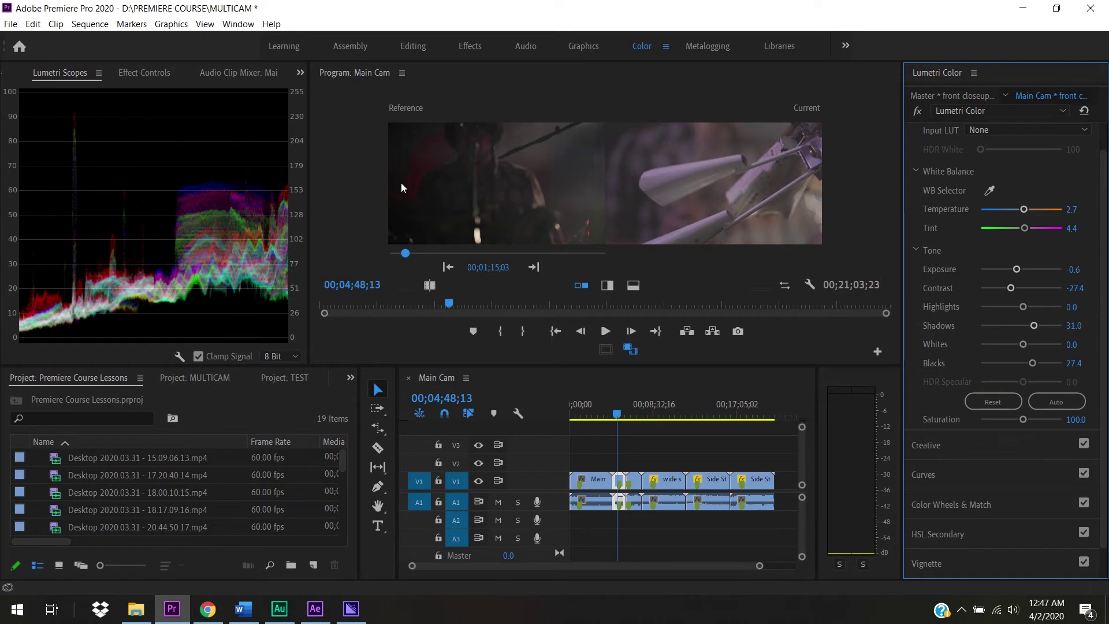
- Compare the front closeup at 00;04;57;09 with the reference frame at 00;01;41;18 and set the closeup's Blacks to 2.7
drag(616, 414, 617, 415)
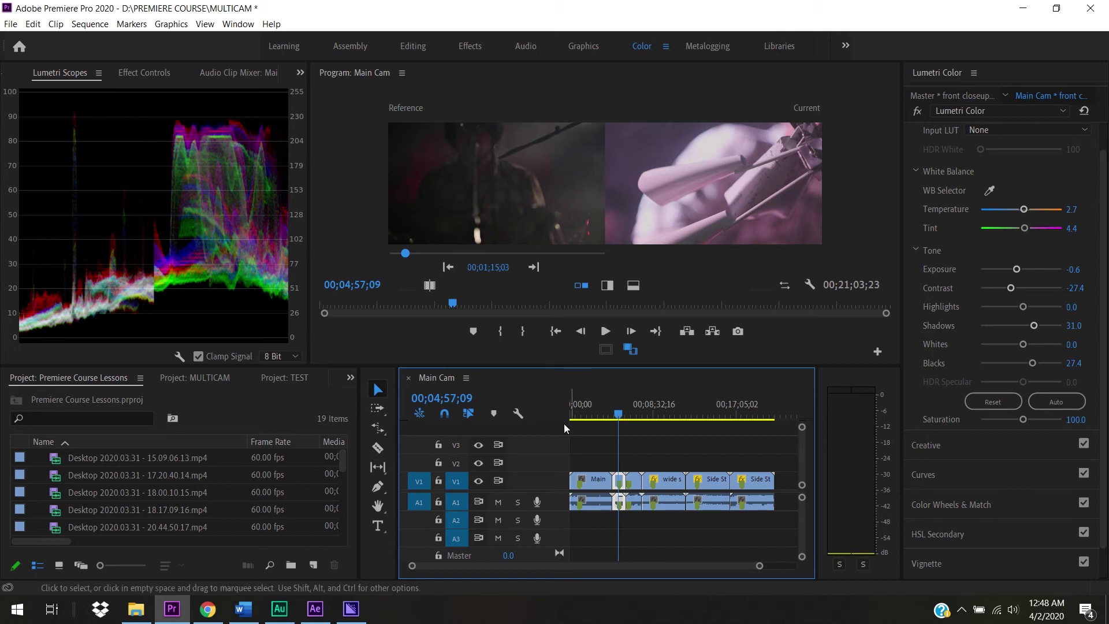
drag(405, 255, 410, 256)
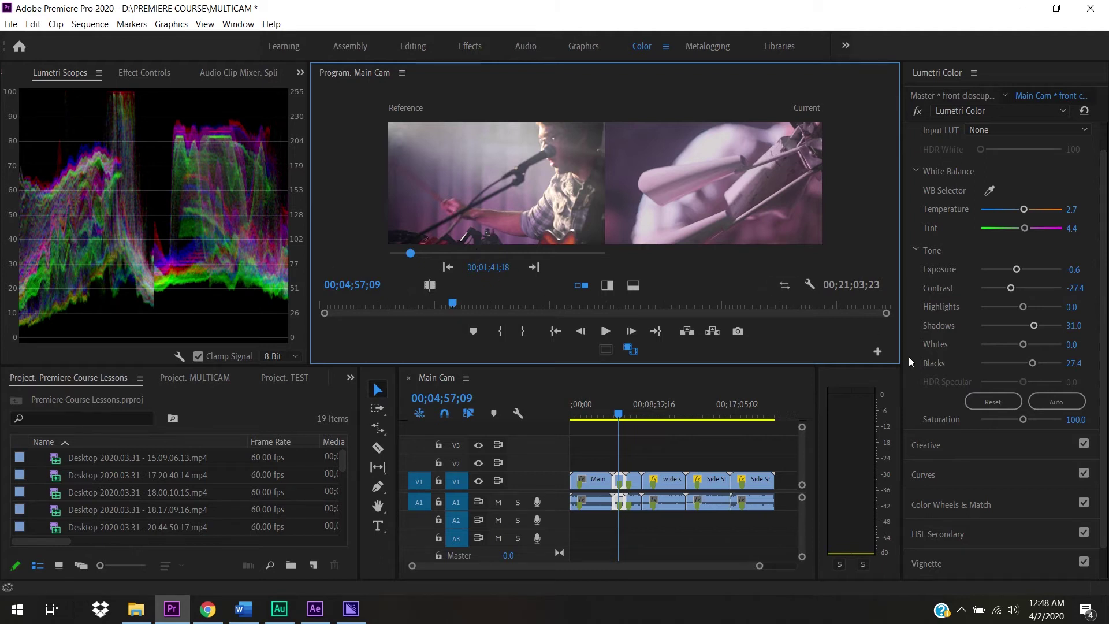
drag(1034, 365, 1021, 365)
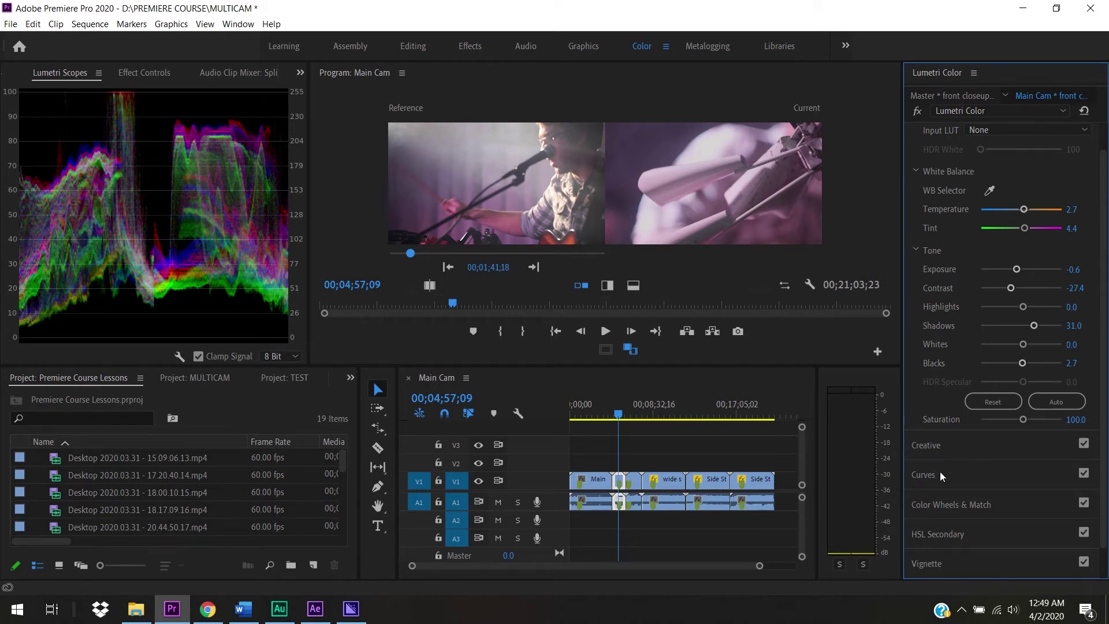
- Lower the closeup's highlights level slightly in Color Wheels & Match and save the project
click(941, 504)
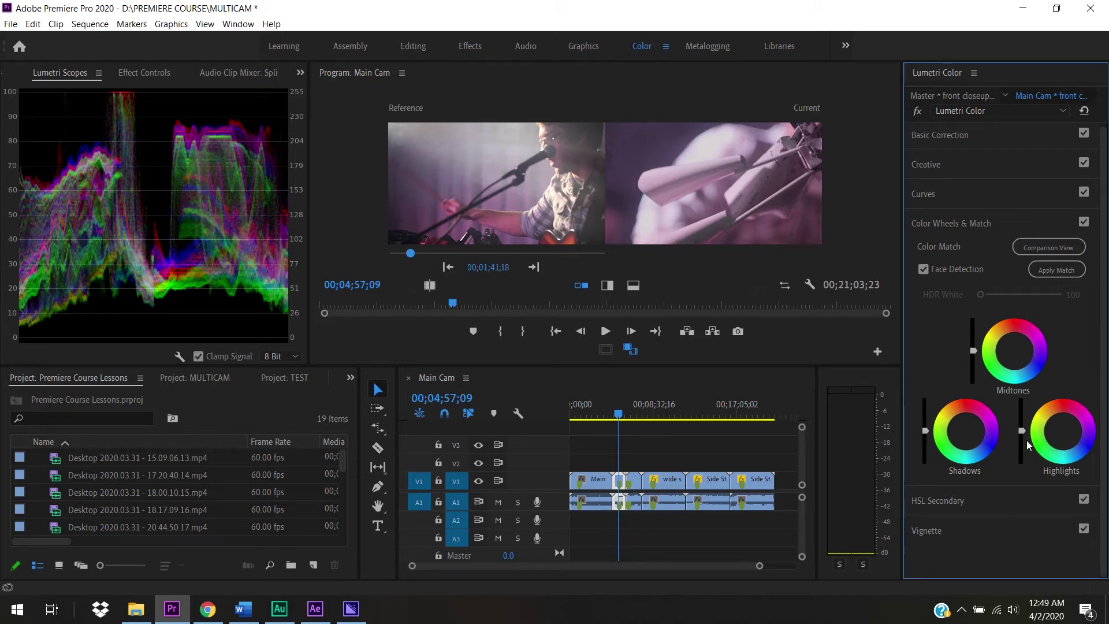
click(925, 431)
drag(925, 431, 925, 430)
drag(1022, 431, 1022, 437)
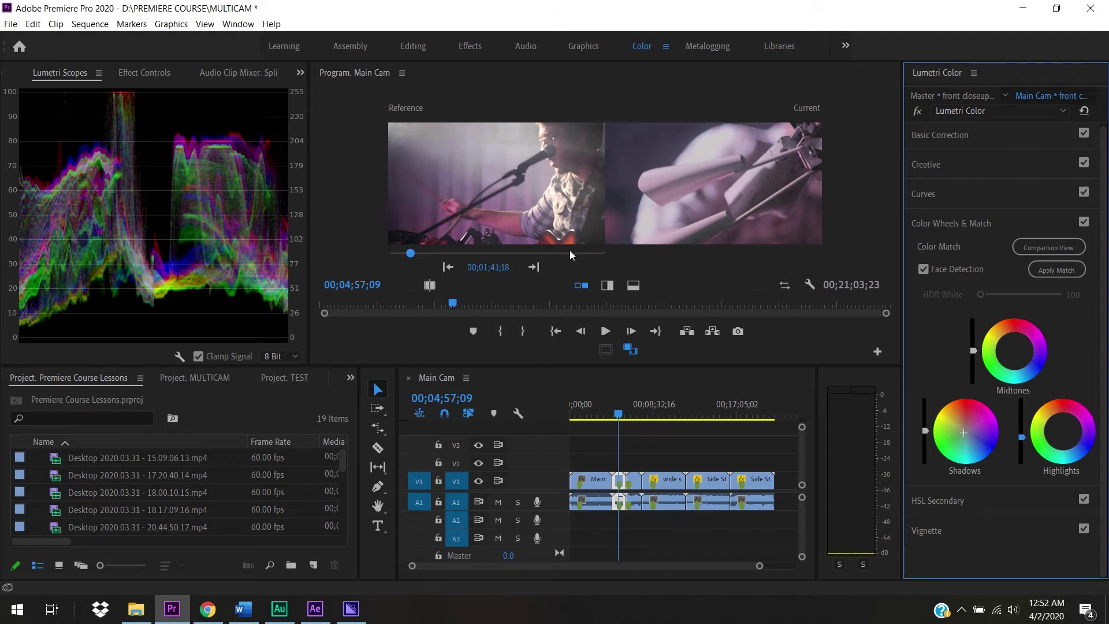
key(ctrl+s)
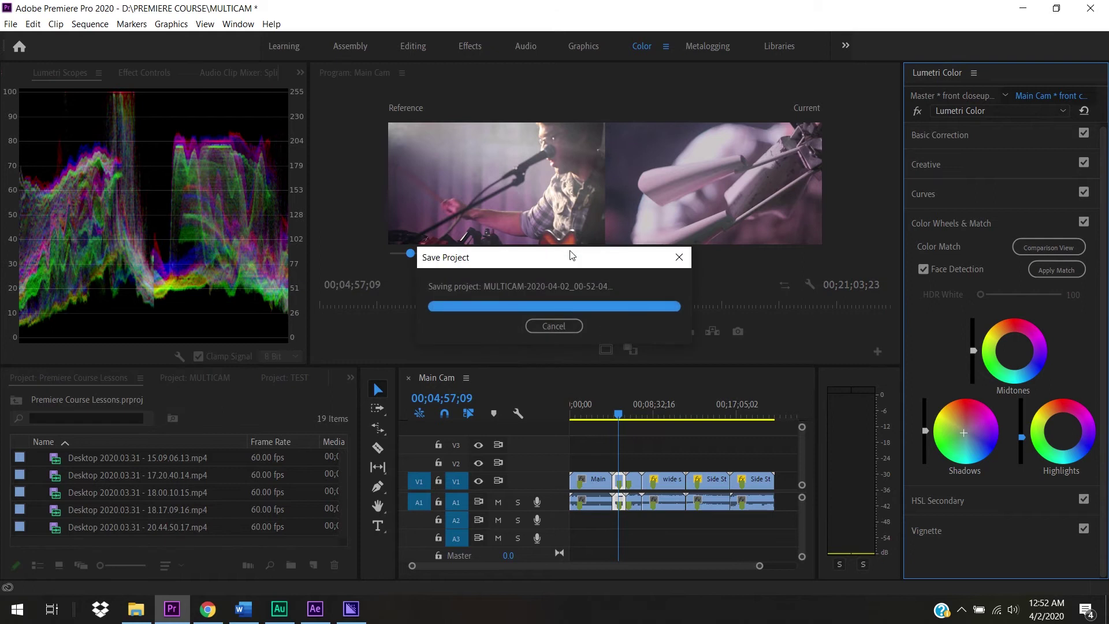
- Replace the Waveform (RGB) scope with Vectorscope YUV
right_click(141, 224)
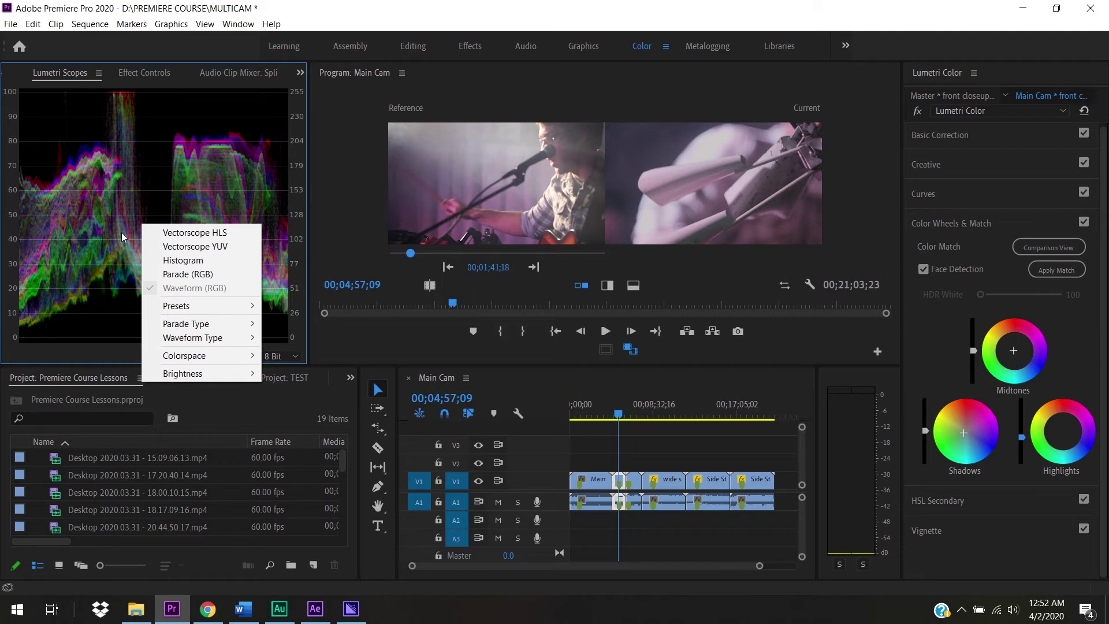
mouse_move(193, 340)
click(206, 248)
right_click(187, 229)
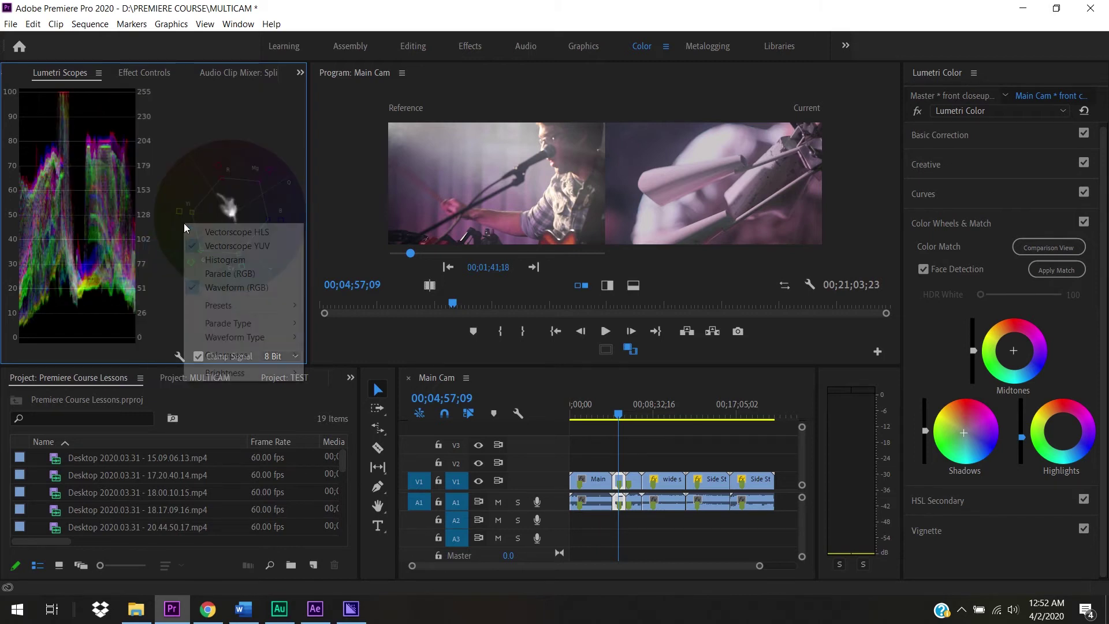
click(214, 294)
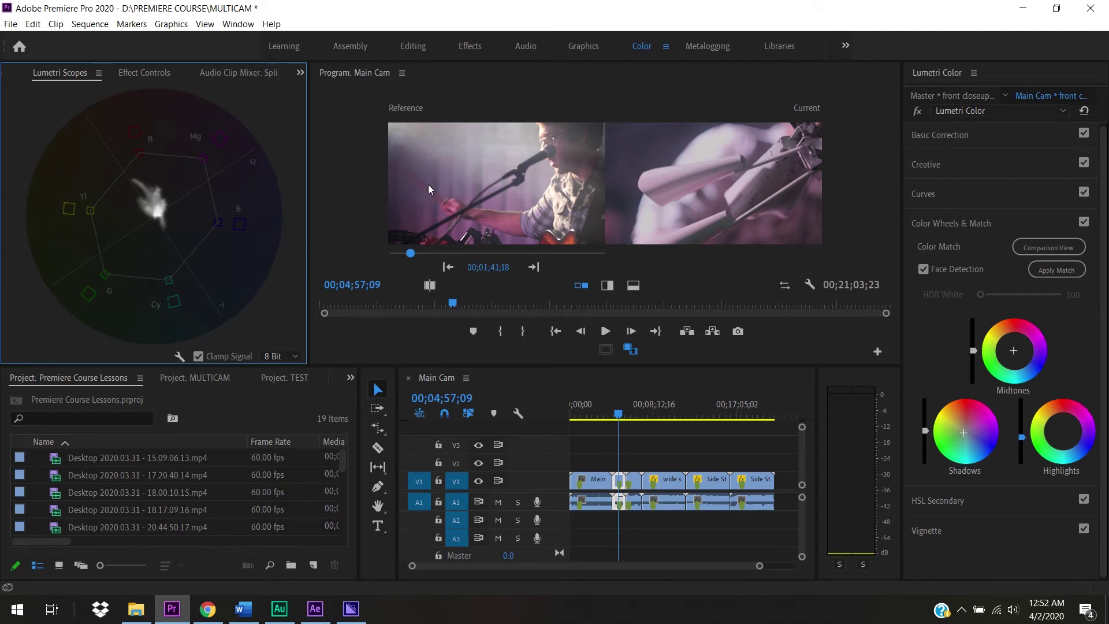
- Toggle Comparison View off and on repeatedly to examine the vectorscope with and without the reference frame, leaving it off
click(630, 350)
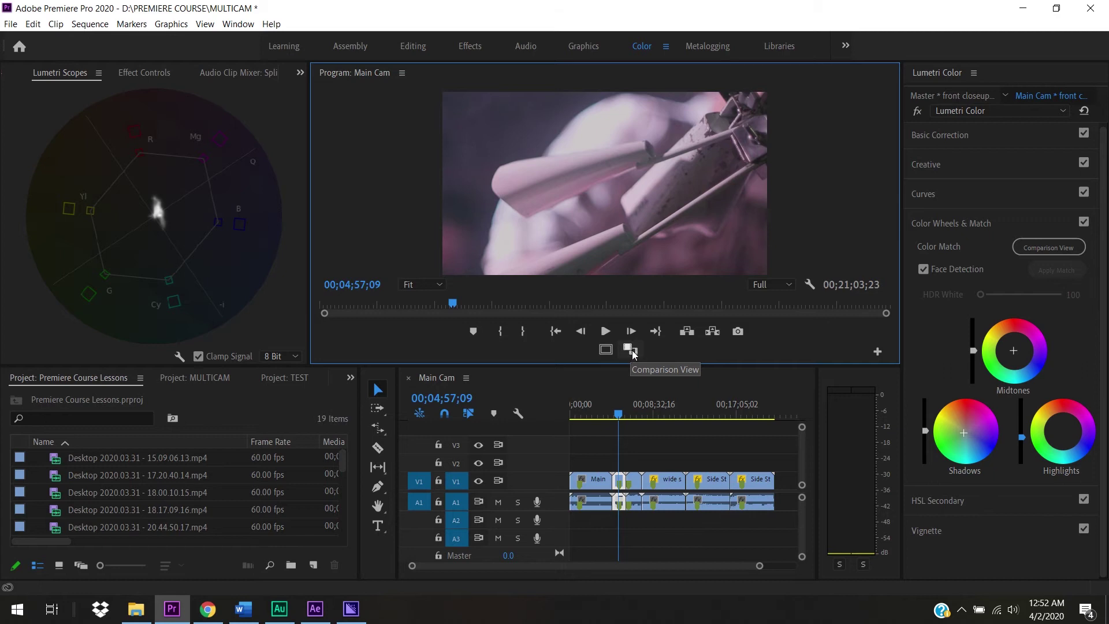
click(631, 351)
click(632, 352)
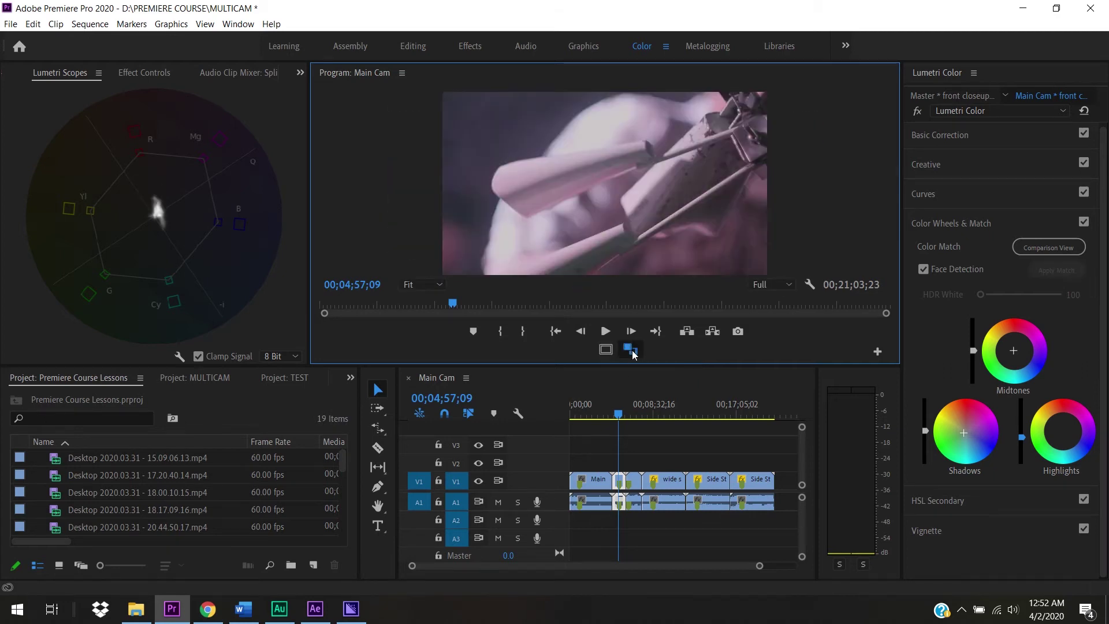
click(632, 352)
click(631, 351)
click(631, 351)
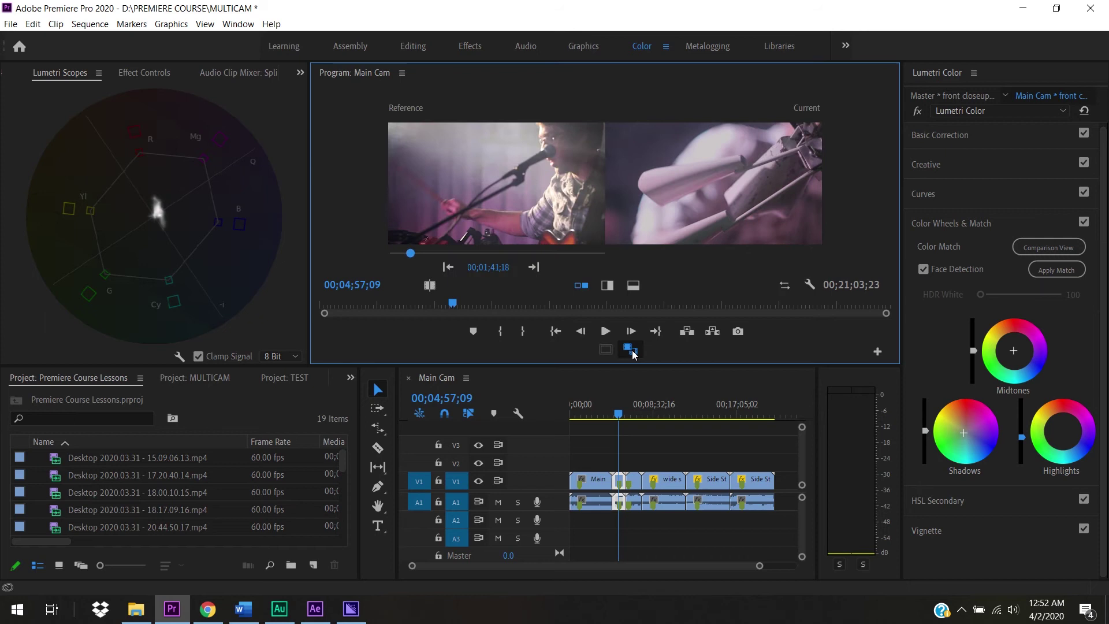
click(631, 351)
click(631, 350)
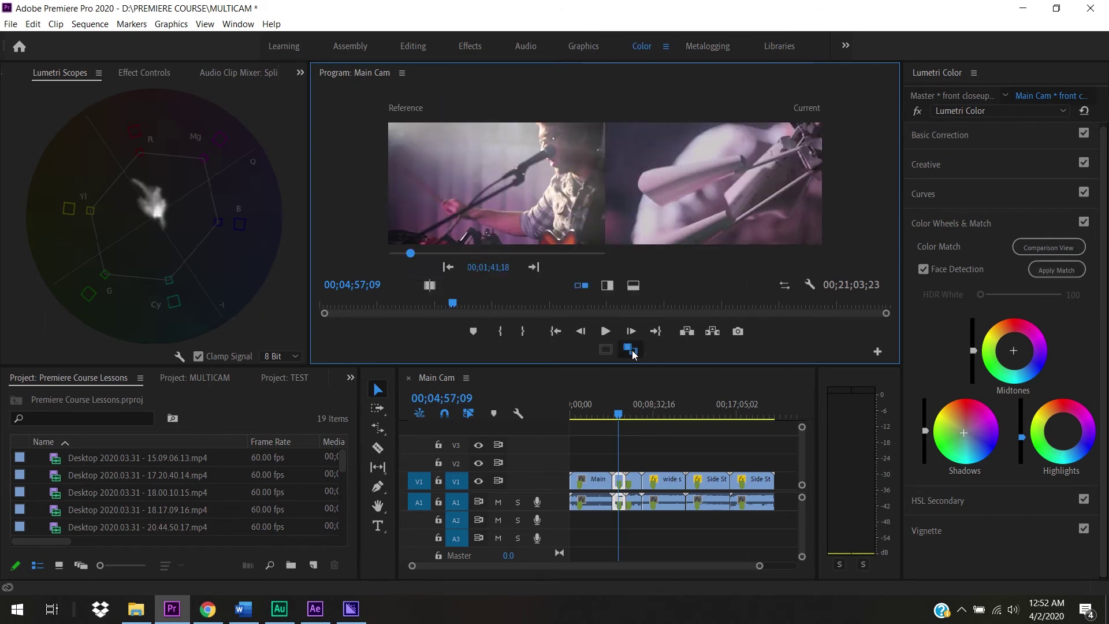
click(631, 351)
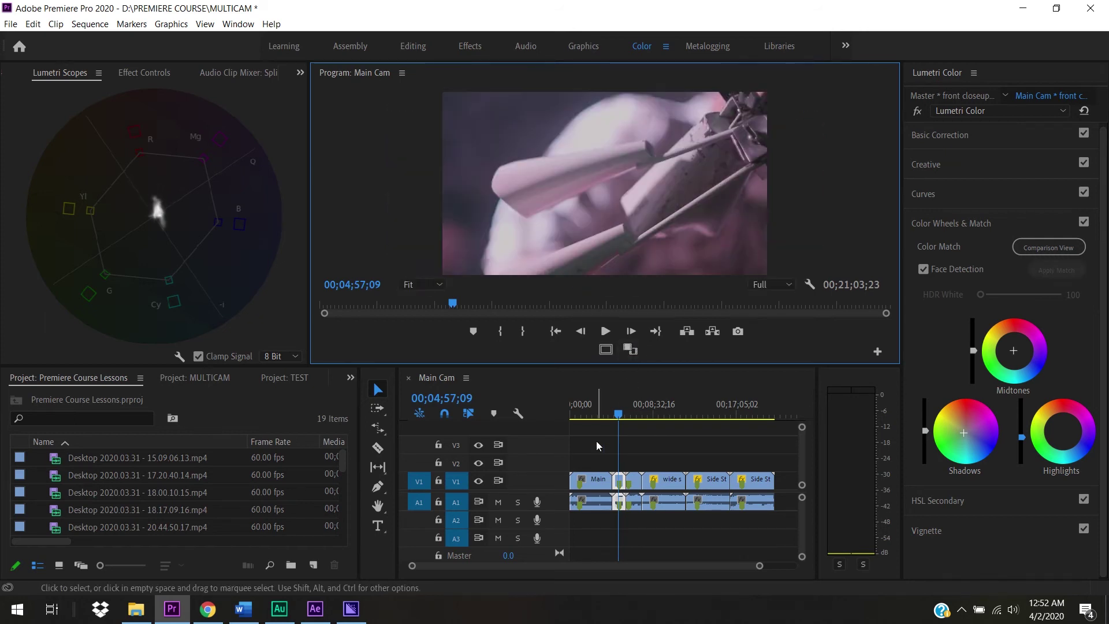
- Examine the vectorscope on the Main Cam clip at 00;01;55;10 and 00;02;22;00, and return to the front closeup at 00;04;52;26
click(588, 411)
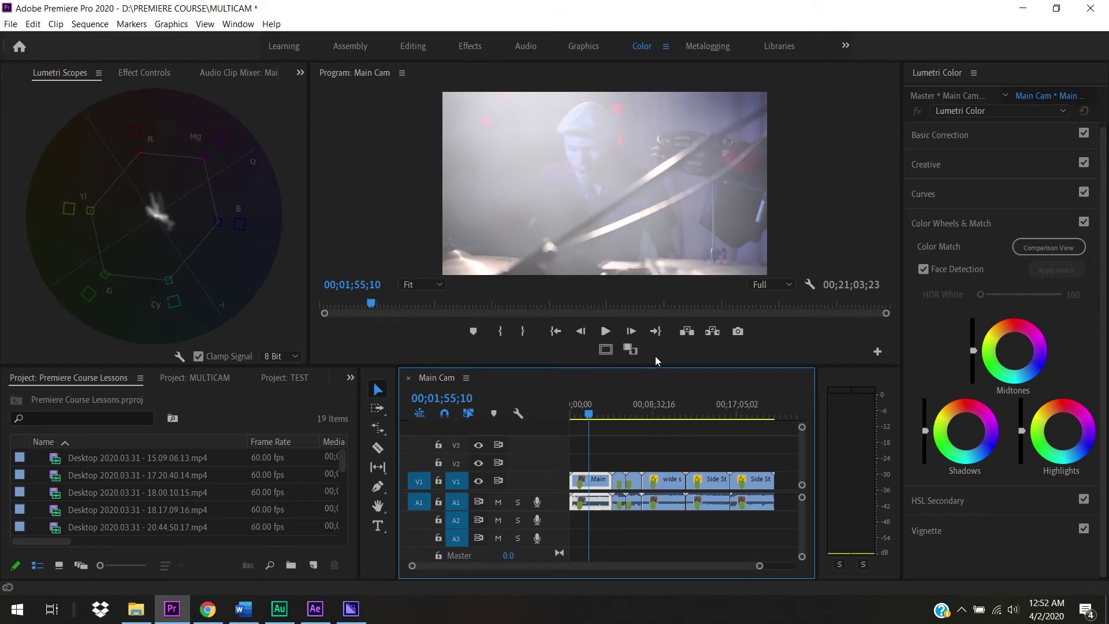
drag(592, 407, 595, 405)
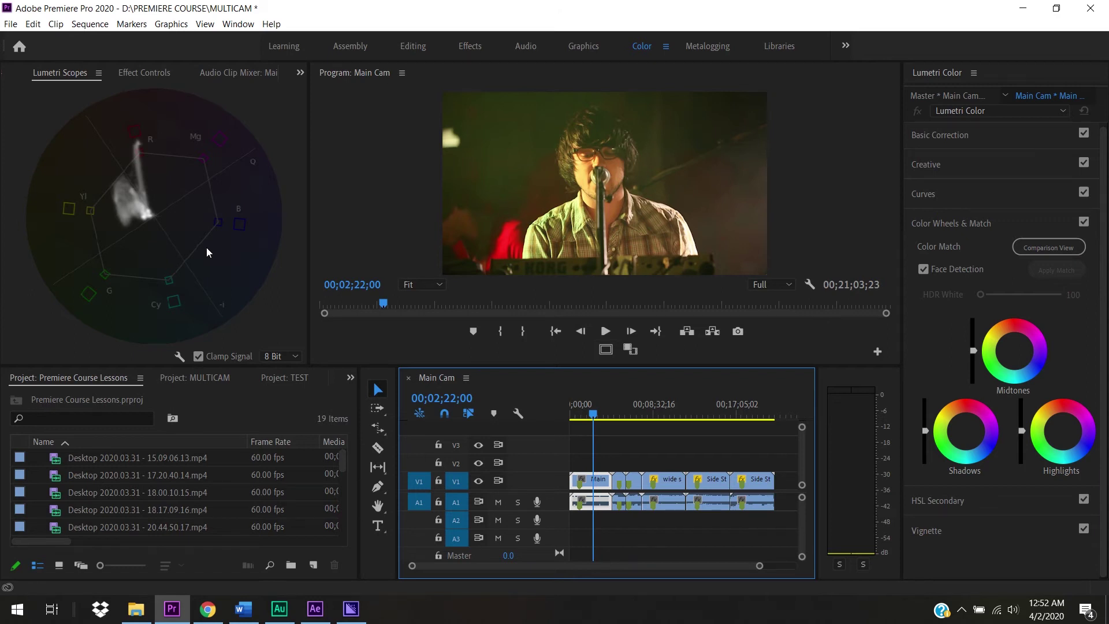
drag(594, 415, 619, 422)
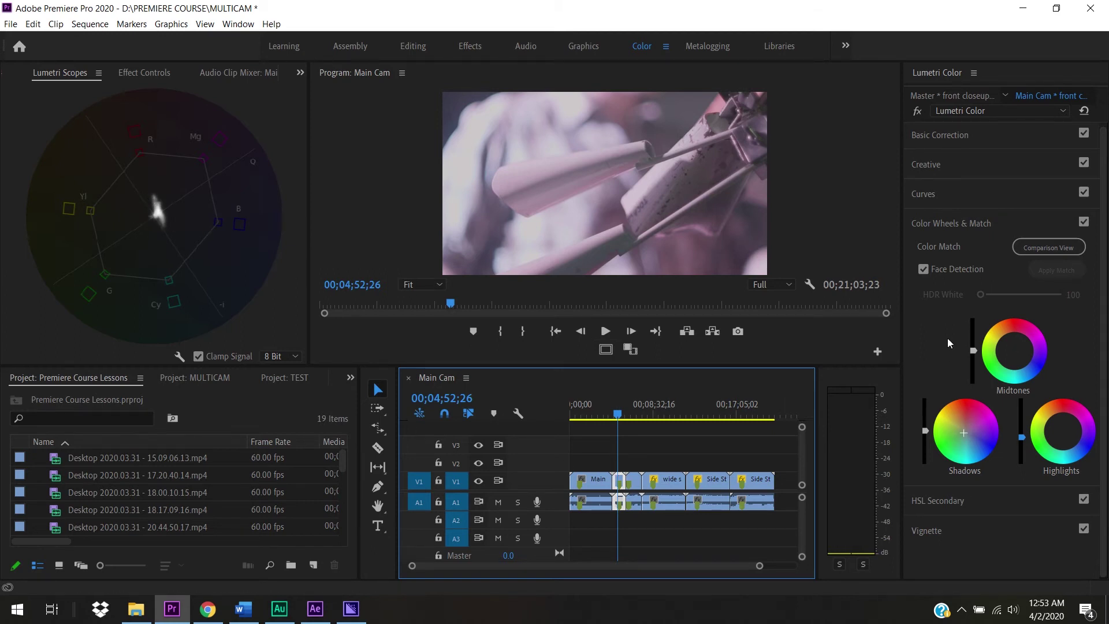
- In Basic Correction, set the front closeup's saturation to 152.2 and the Main Cam clip's saturation to 69
click(945, 135)
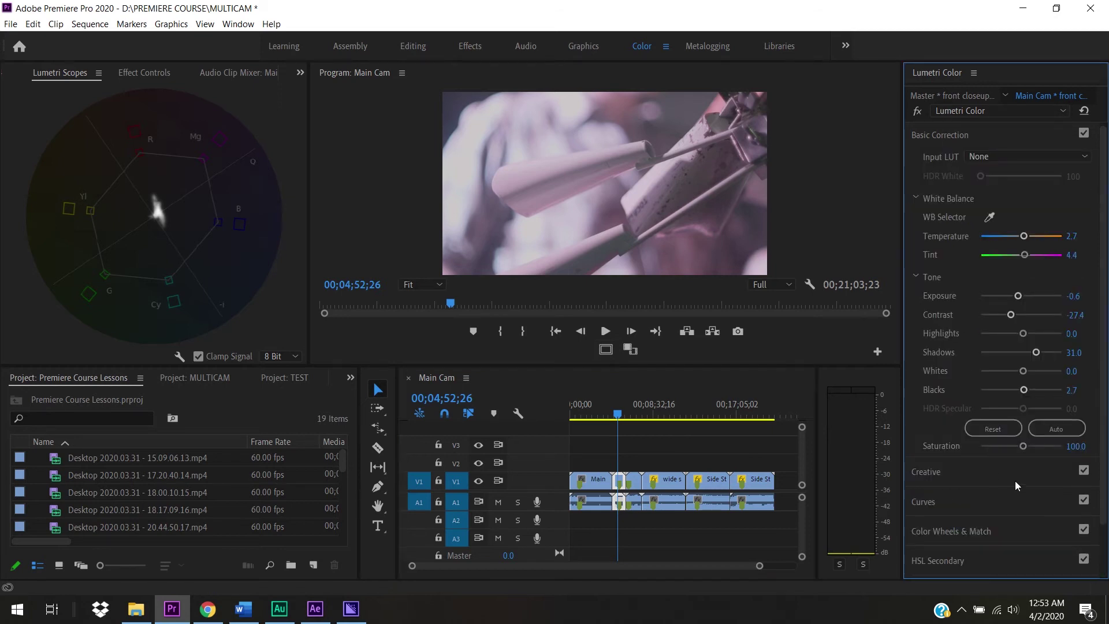
drag(1024, 447, 1042, 448)
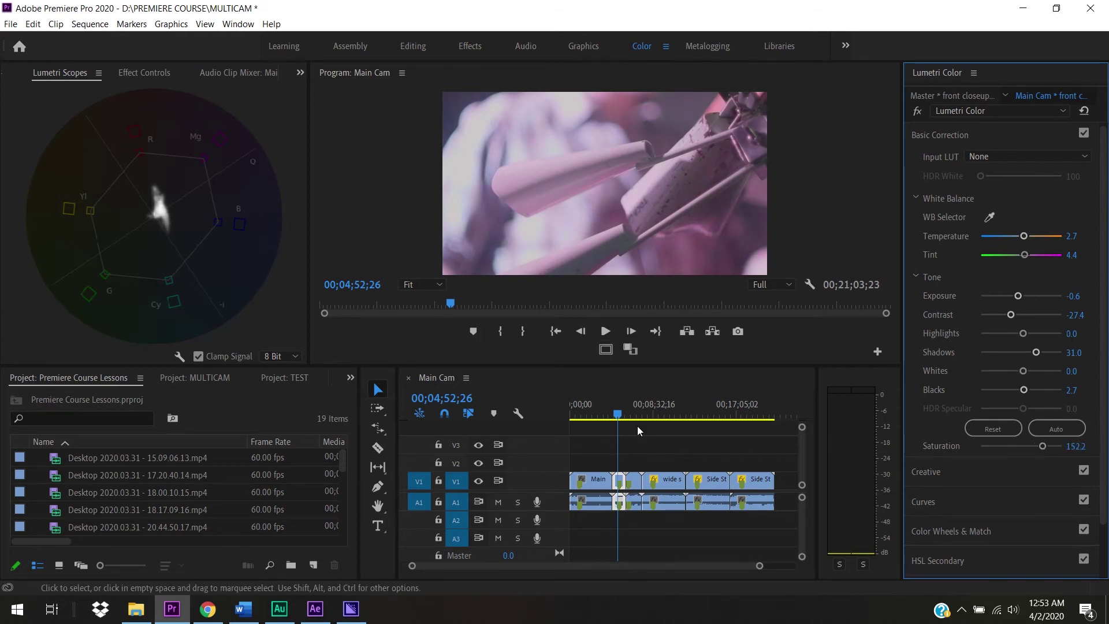
drag(611, 411, 596, 414)
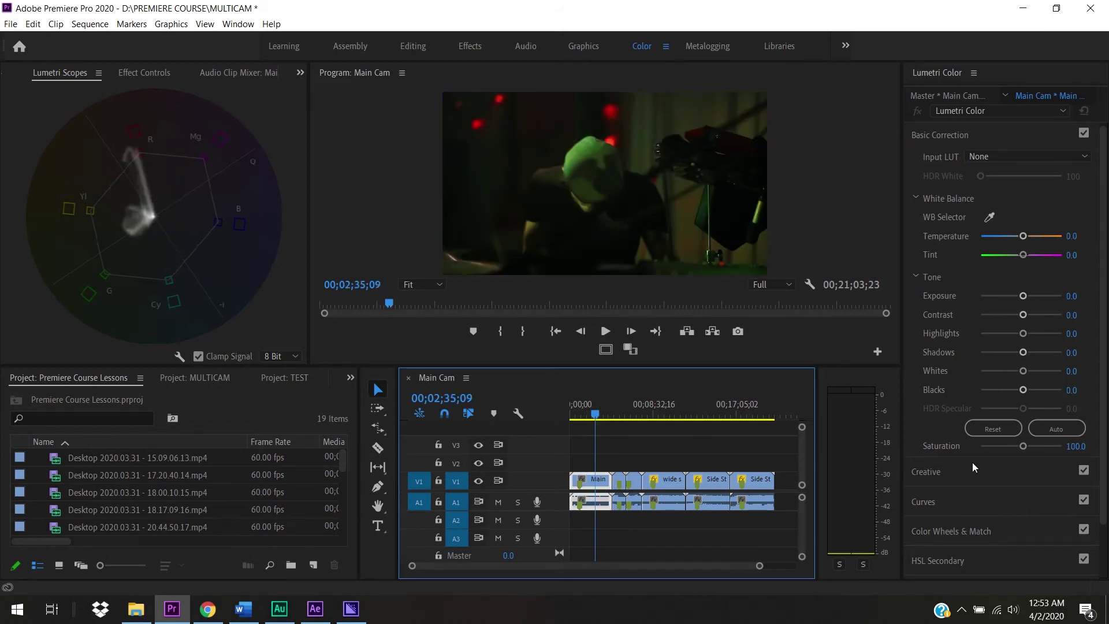
drag(1020, 447, 1008, 445)
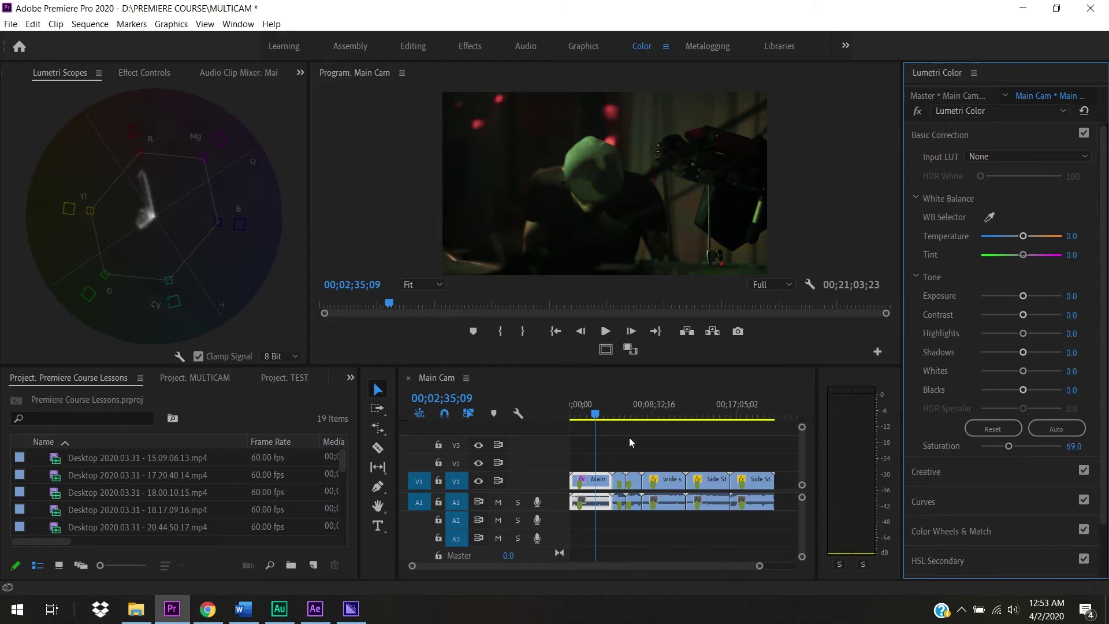
- Go to the lores partial clip at 00;06;17;06, turn on Comparison View and switch the scope to Waveform (RGB)
drag(596, 416, 610, 418)
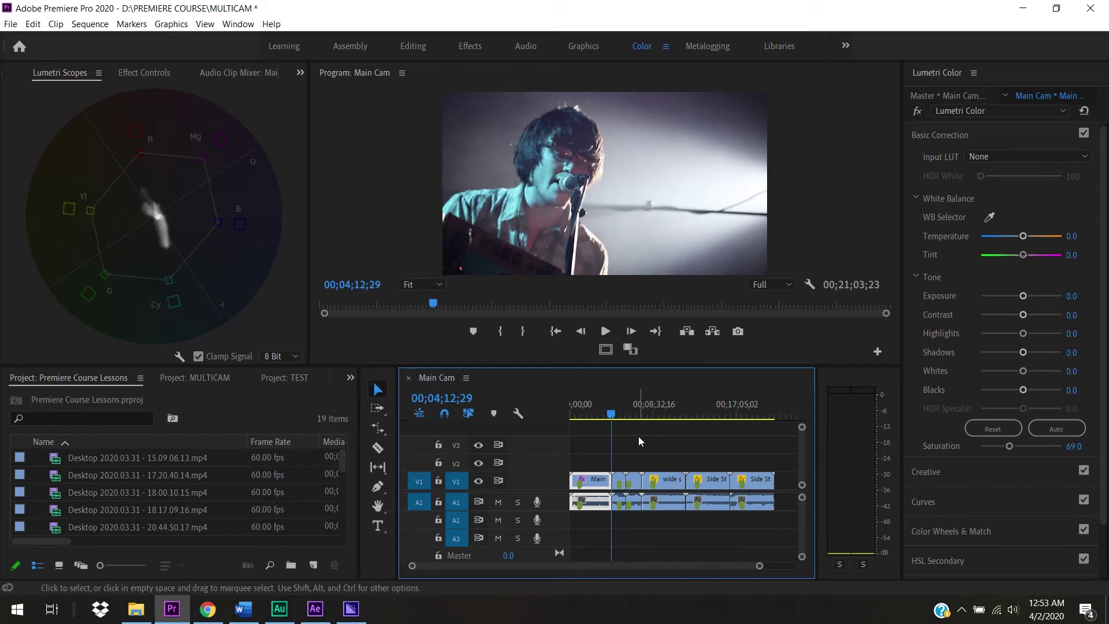
click(617, 416)
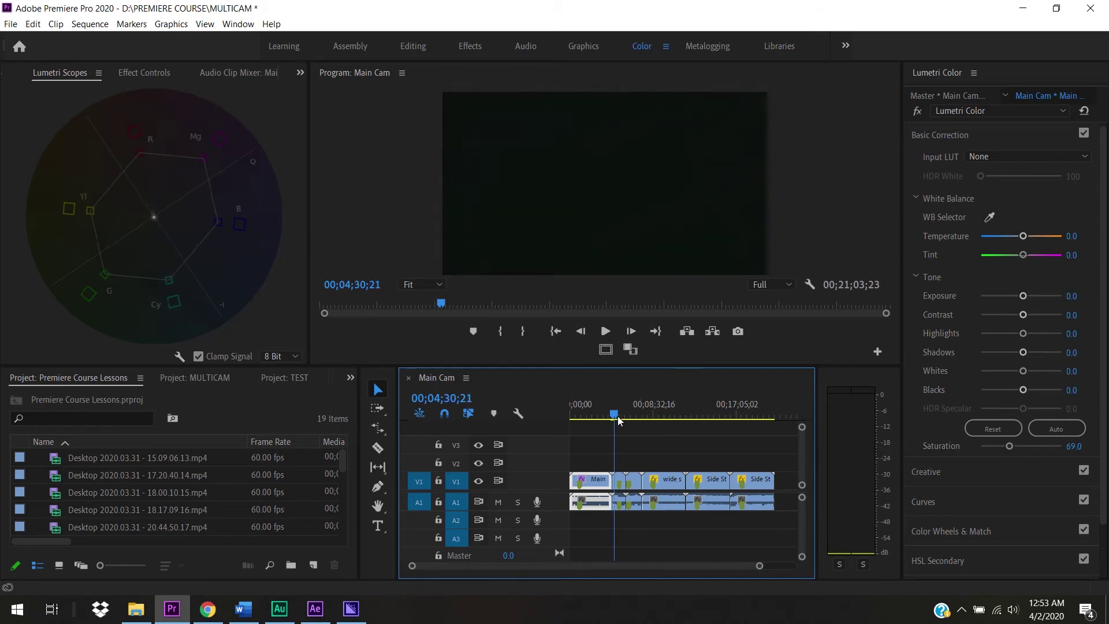
drag(619, 416, 632, 421)
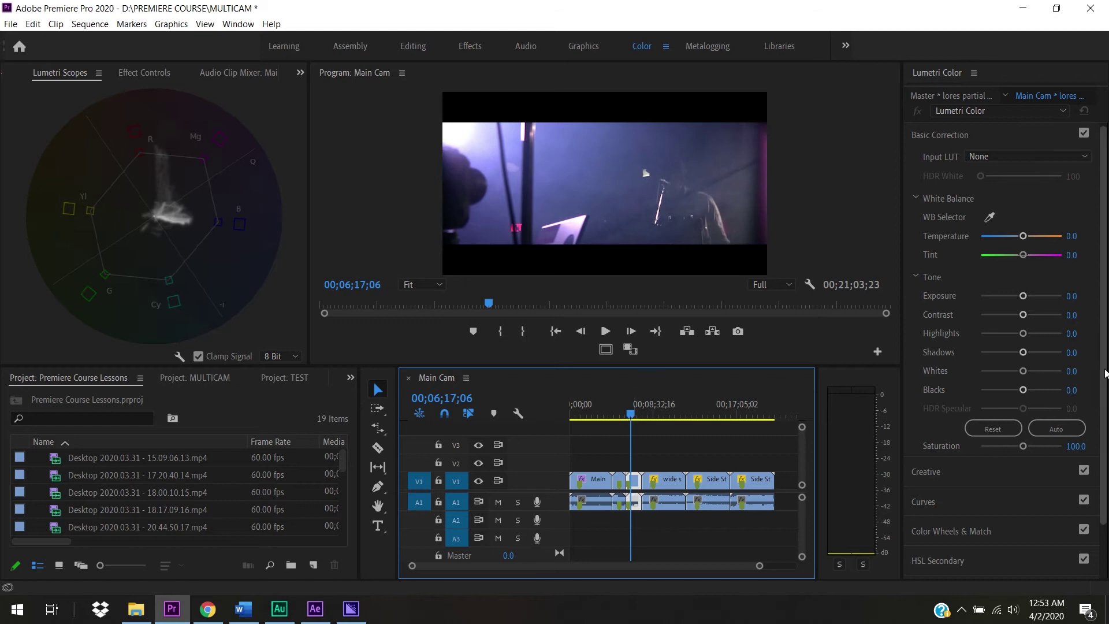
scroll(1029, 355, down, 2)
click(630, 349)
right_click(163, 251)
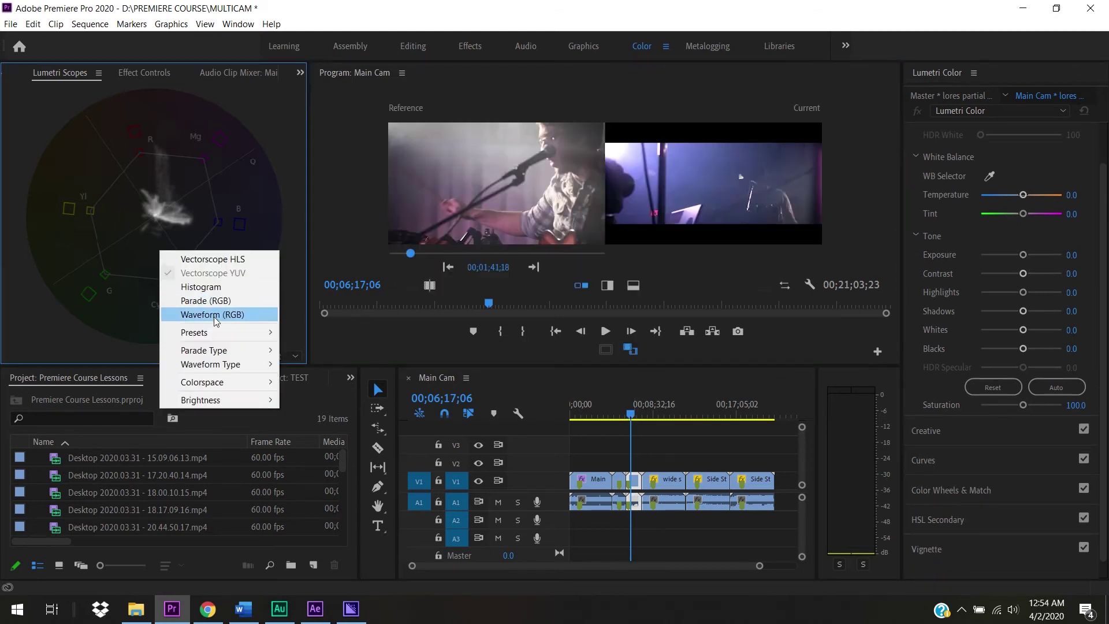
click(219, 315)
- Match the lores partial clip's tone to the 00;02;16;29 reference with exposure 1.1, contrast -75.2, shadows 16.8, whites 71.7 and blacks 0.9
drag(1024, 277, 998, 274)
drag(631, 415, 634, 417)
mouse_move(410, 253)
mouse_down()
mouse_move(399, 253)
mouse_move(416, 253)
mouse_up()
drag(998, 273, 1057, 311)
drag(1023, 330, 1021, 356)
click(1056, 386)
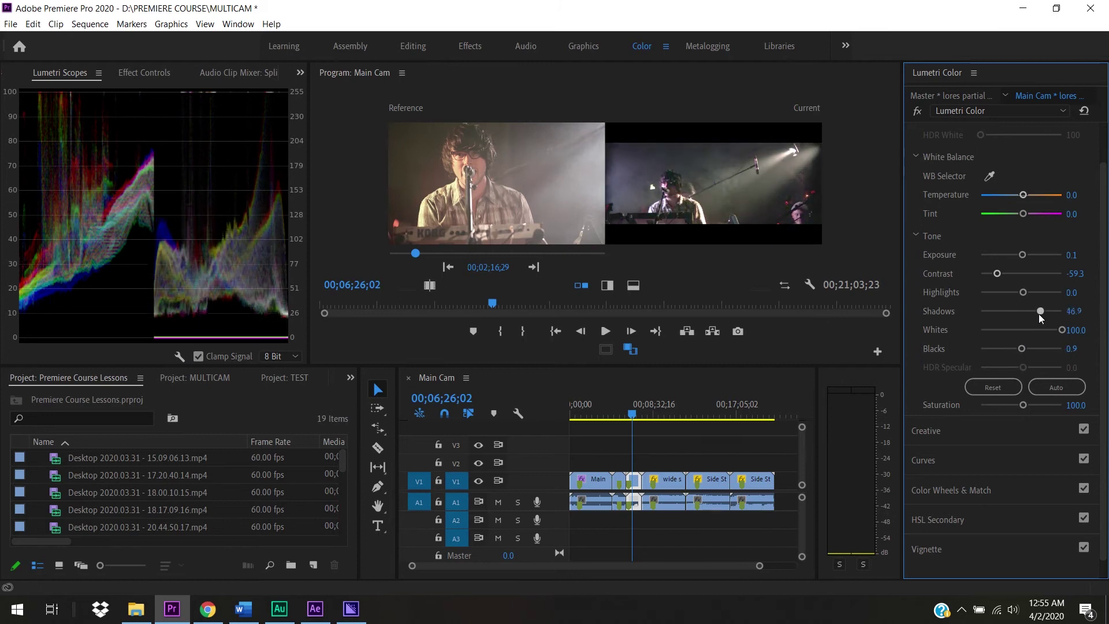
key(Down)
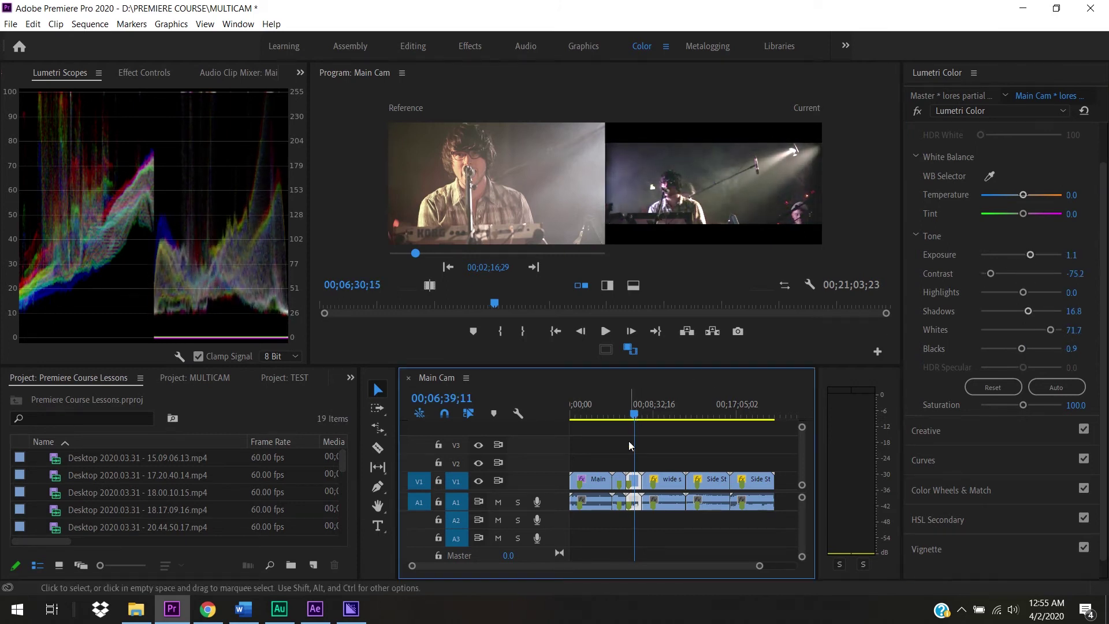
right_click(187, 222)
key(Escape)
- Select the wide shot clip and set its temperature to -15 and tint to -34.5
key(Down)
key(Down)
key(Down)
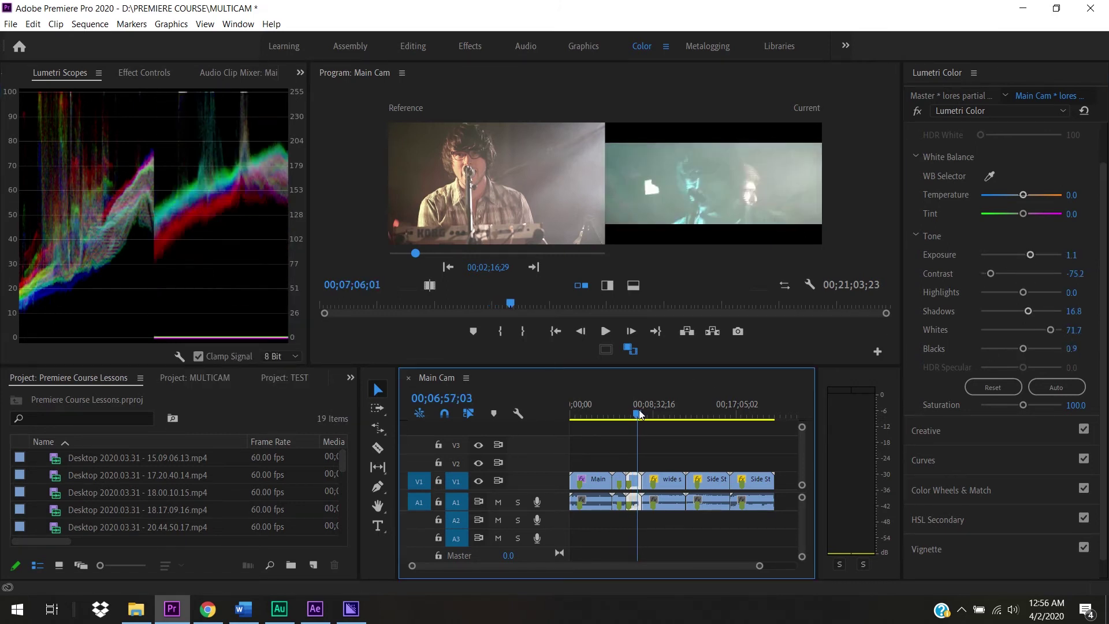
click(664, 485)
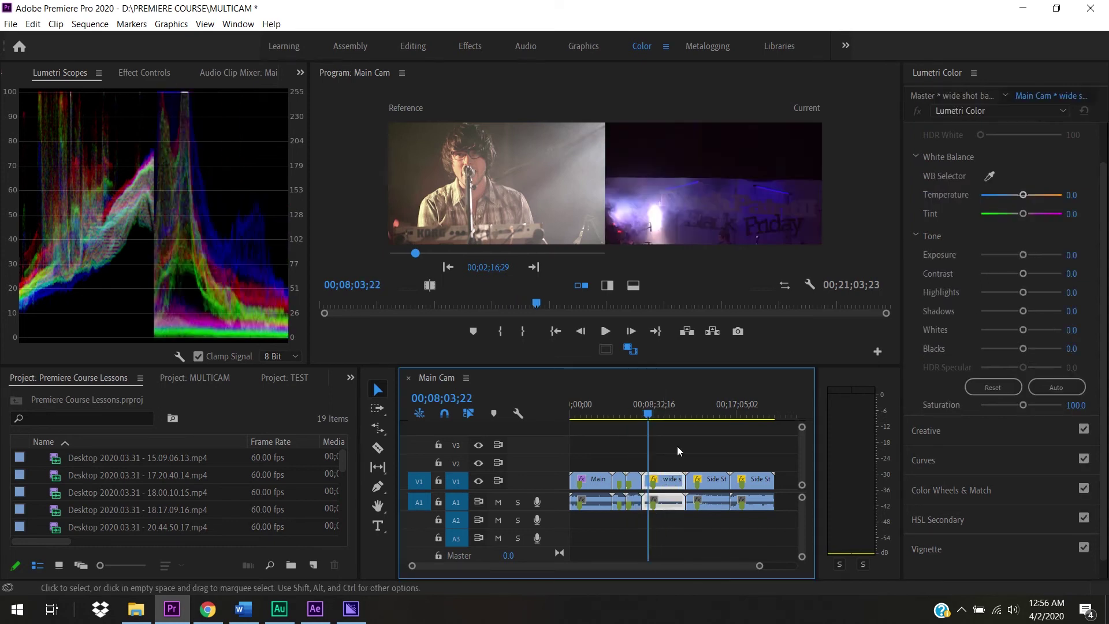
key(Down)
mouse_move(1023, 195)
mouse_down()
mouse_move(1036, 196)
mouse_move(1005, 202)
mouse_up()
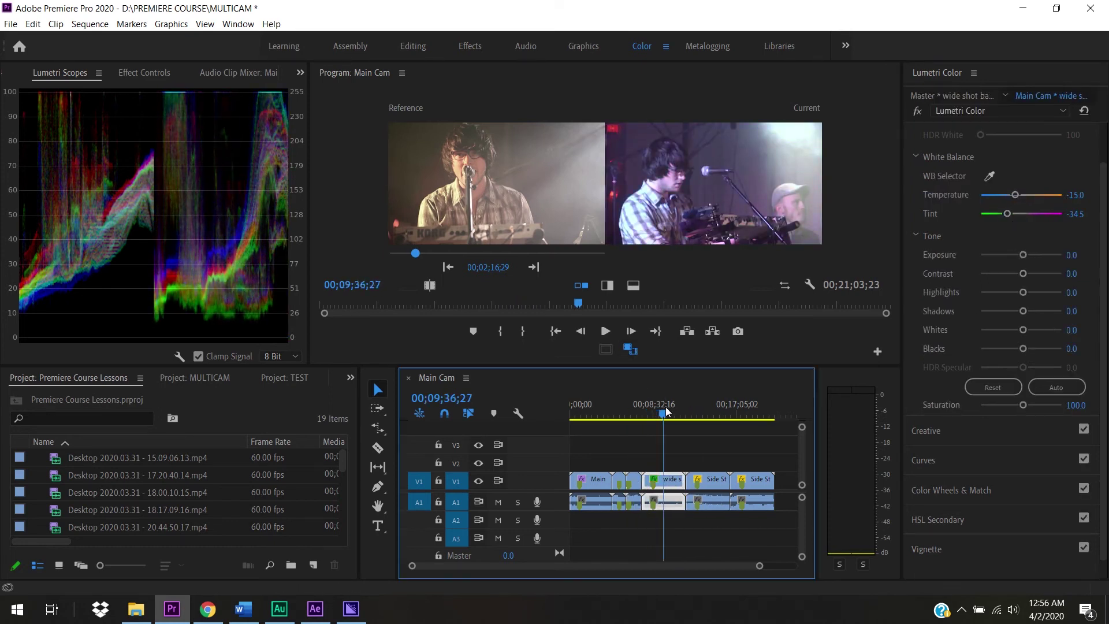
- Refine the wide shot to temperature -11.5, tint -13.3, whites 18.6, blacks 23.9 and saturation 83.2, comparing it with the reference at 00;01;59;08
click(665, 407)
drag(1023, 405, 1014, 407)
drag(1023, 349, 1030, 333)
drag(1007, 214, 1021, 216)
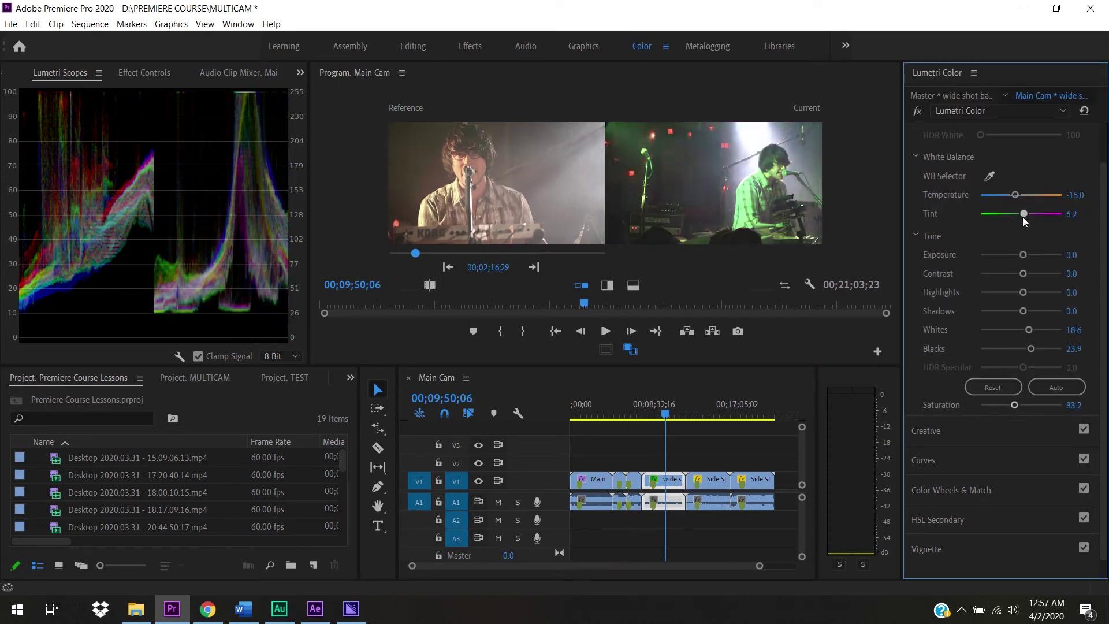
click(652, 407)
click(409, 254)
drag(408, 254, 413, 254)
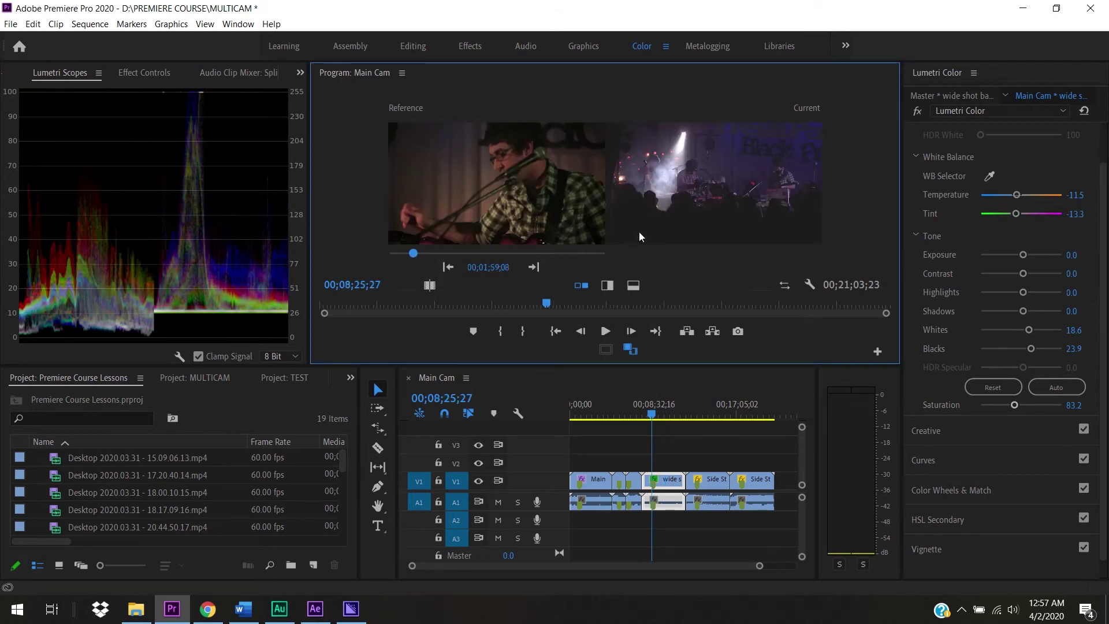
- Set the first Side Stage clip's saturation to 100.9 and add Vectorscope YUV alongside the waveform scope
click(697, 417)
drag(700, 423, 718, 420)
mouse_move(1023, 405)
mouse_down()
mouse_move(1011, 408)
mouse_move(1024, 406)
mouse_up()
right_click(249, 236)
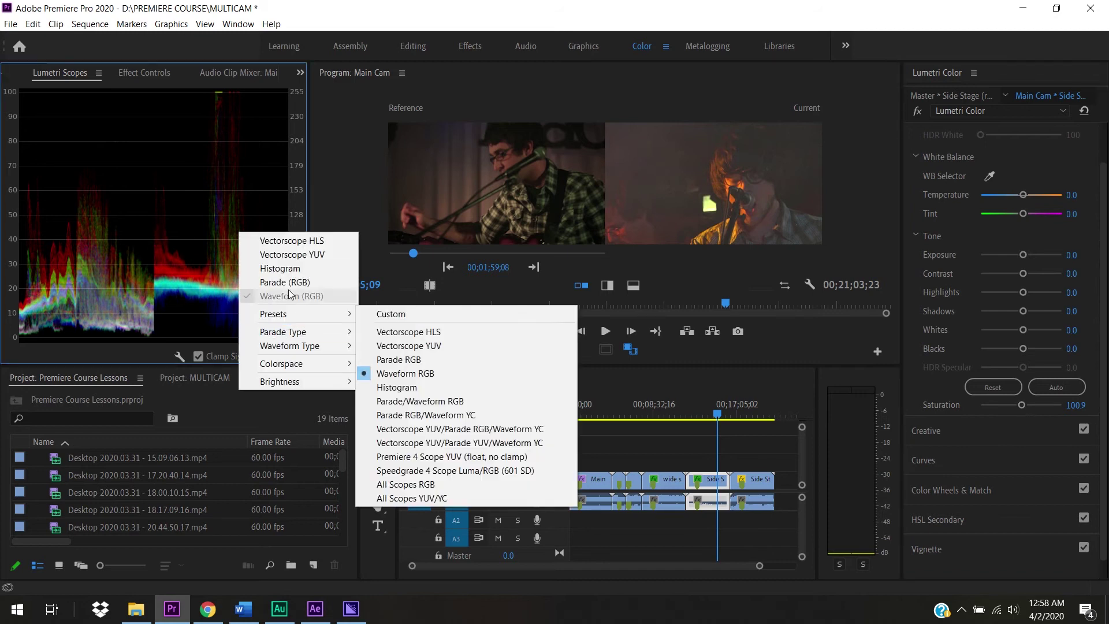
click(278, 253)
- Lower the first Side Stage clip's saturation, nudge its blacks slightly and move on to the second Side Stage clip
drag(1021, 404, 1011, 404)
drag(1023, 348, 1025, 348)
click(697, 415)
key(Down)
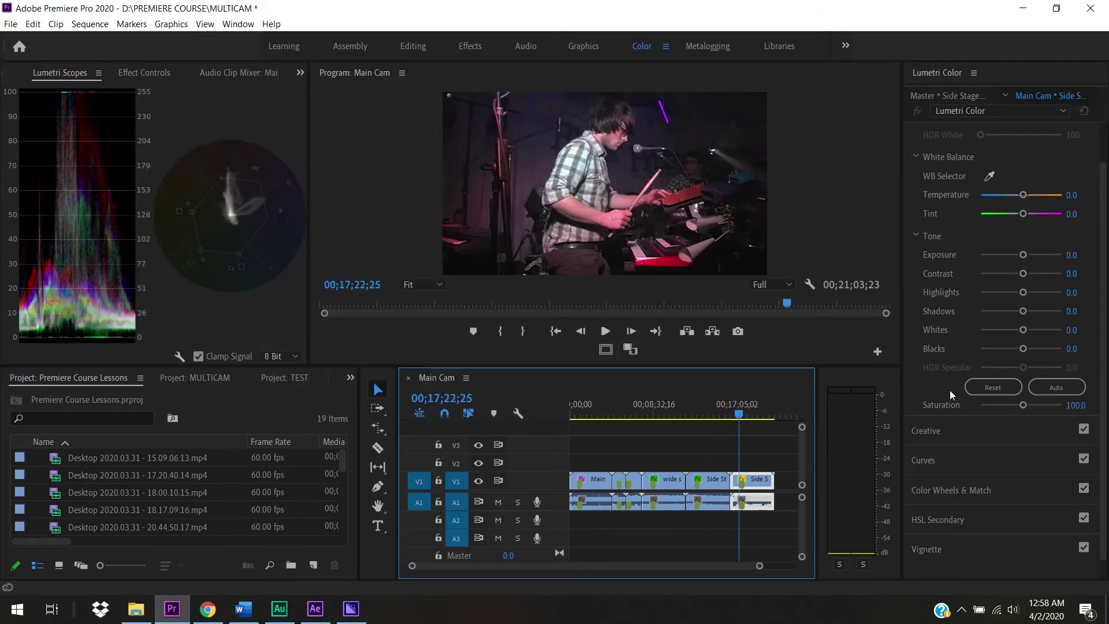
- Return to the start of the sequence and show only the waveform scope
click(712, 415)
key(Home)
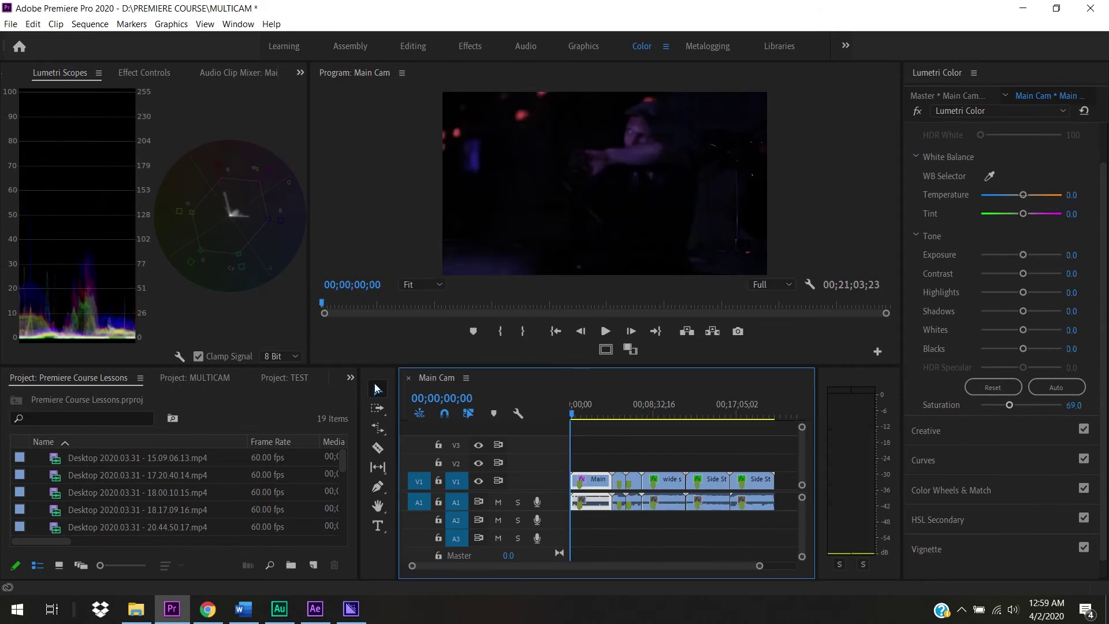
click(185, 242)
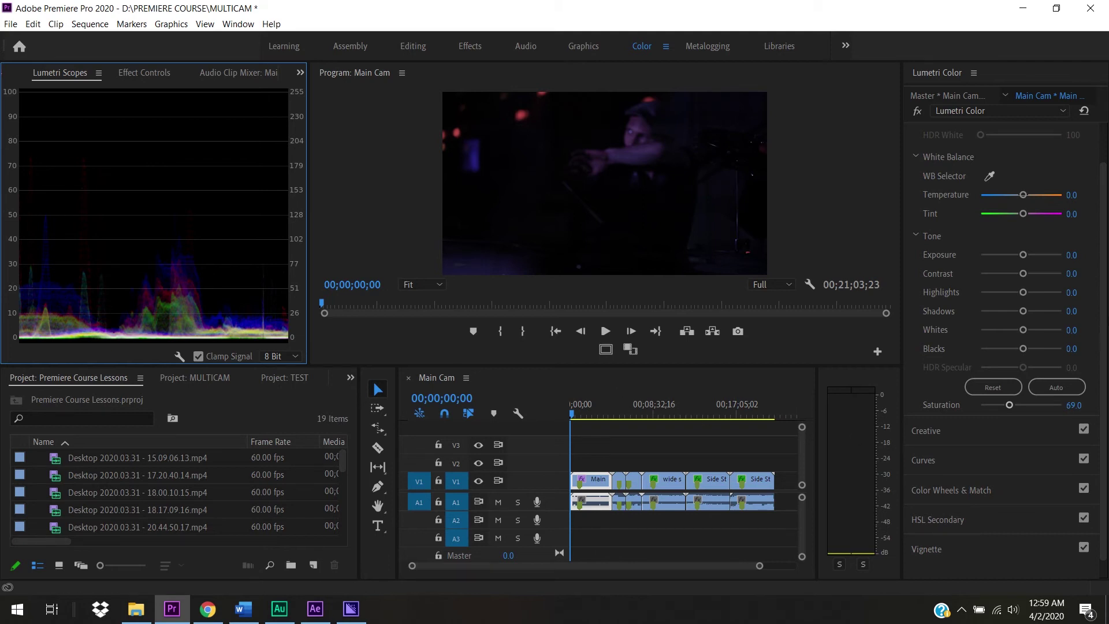
- Look over the Main Cam clip's Basic Correction settings and expand the Creative section
drag(1103, 308, 1103, 241)
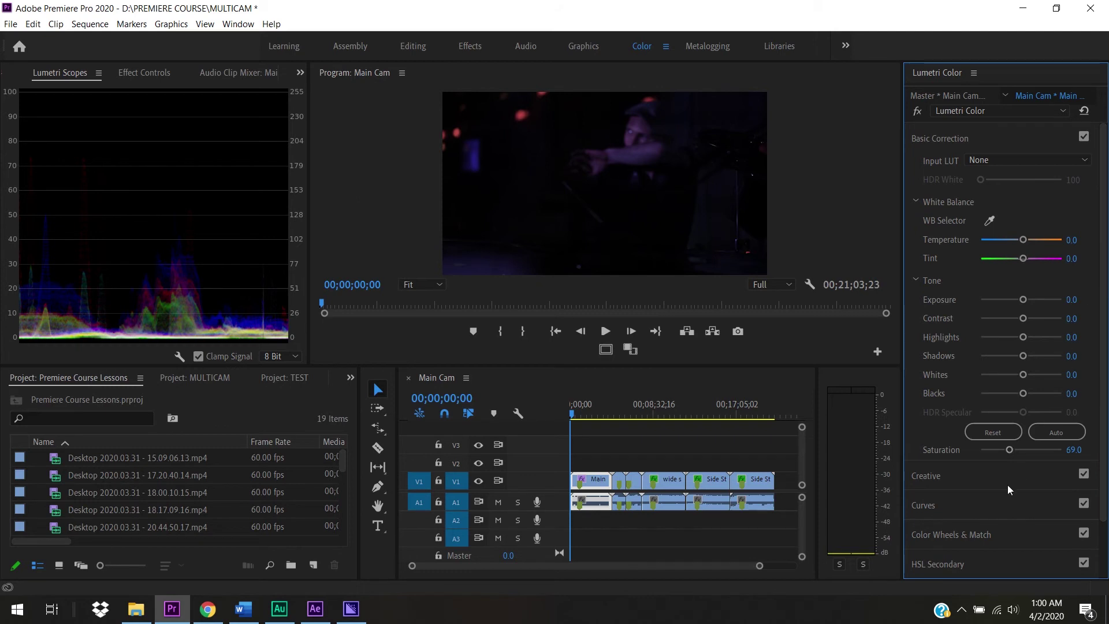
drag(1105, 309, 1105, 360)
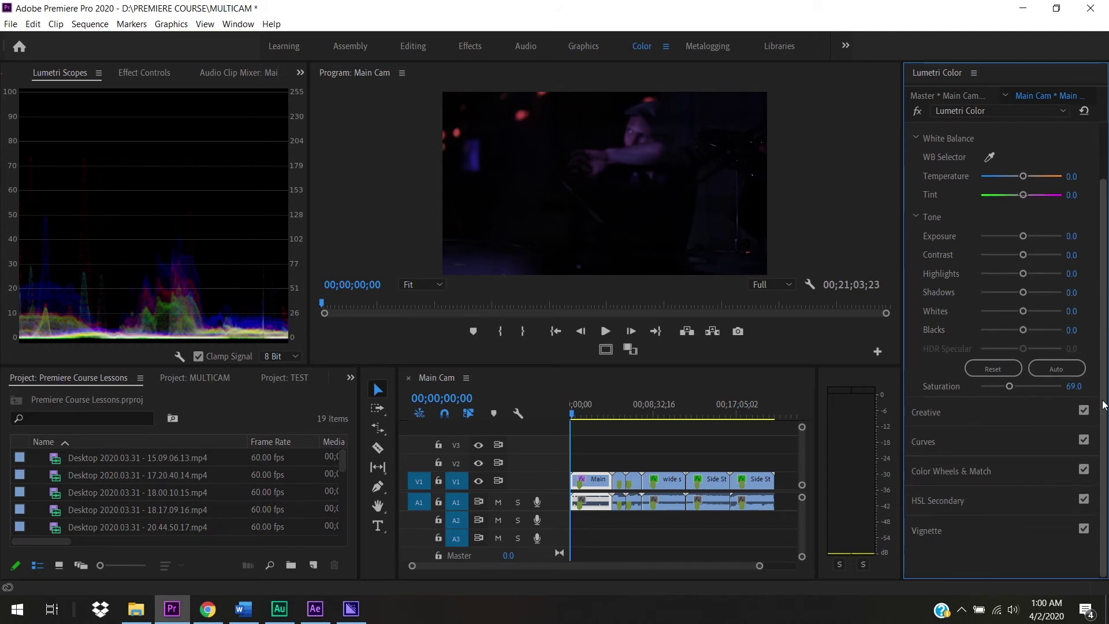
click(935, 415)
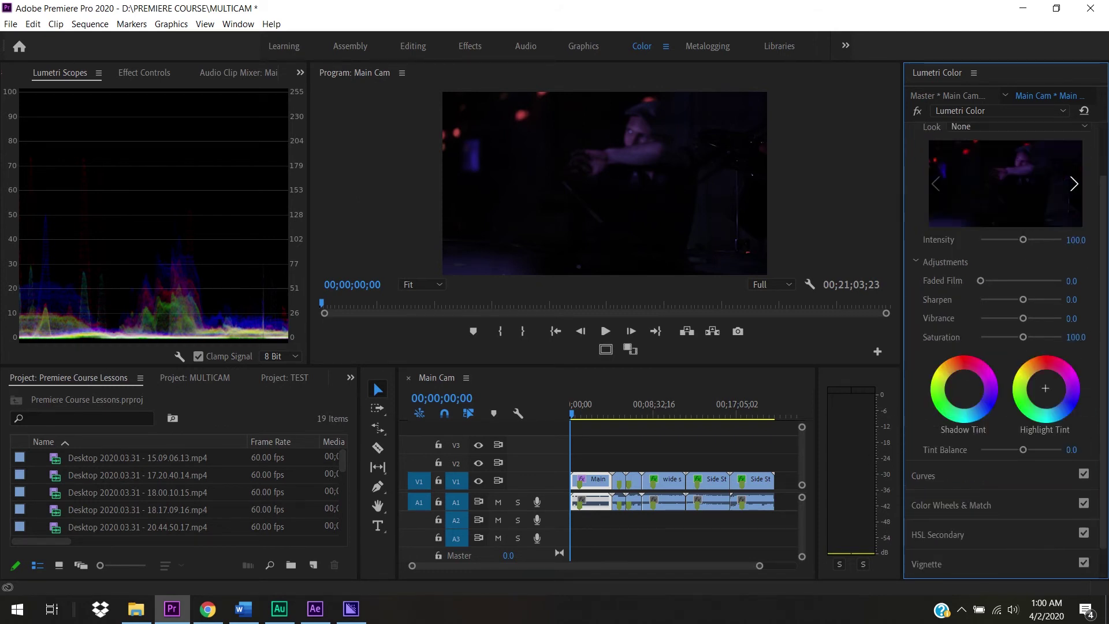
drag(1105, 285, 1105, 274)
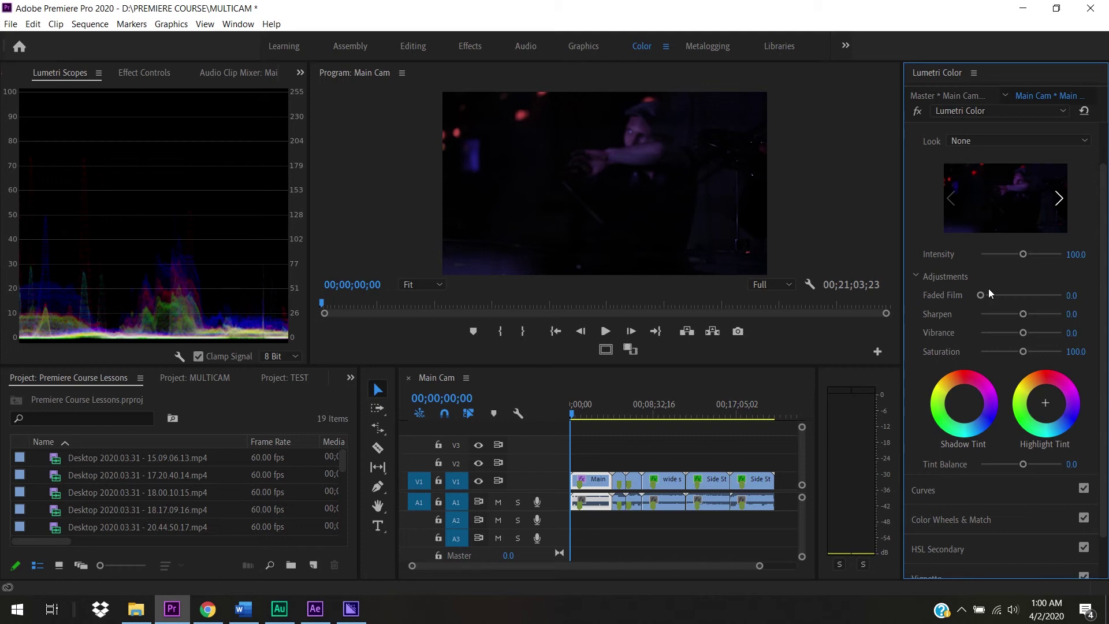
- Try out Faded Film and Sharpen on the Main Cam clip, returning both to 0
drag(982, 296, 947, 297)
mouse_move(1045, 317)
mouse_down()
mouse_move(973, 314)
mouse_move(1042, 320)
mouse_up()
double_click(1078, 317)
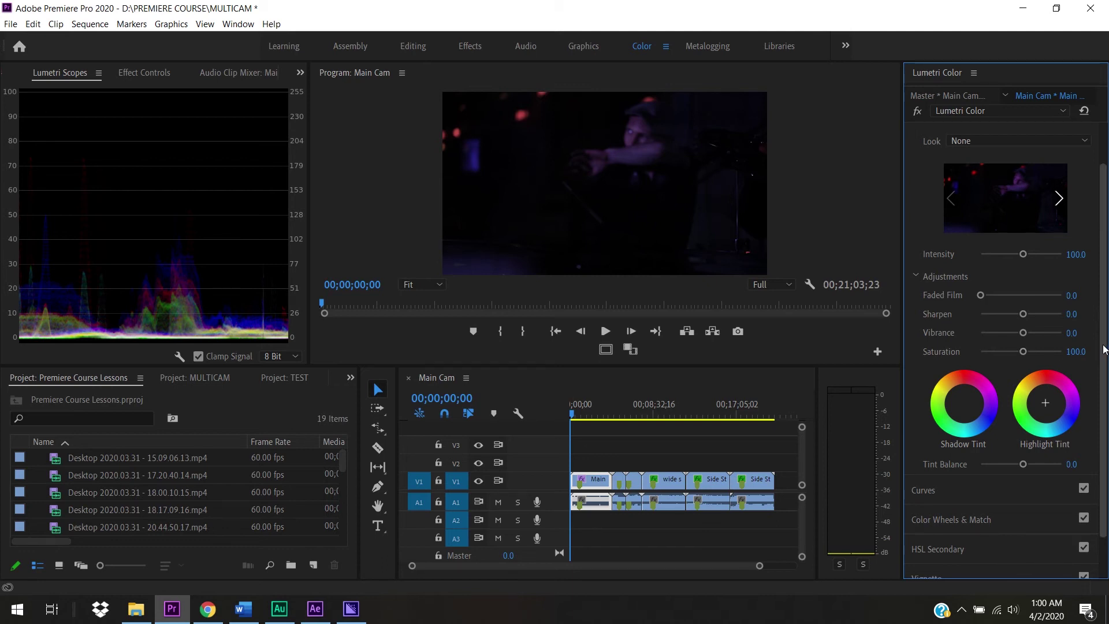
drag(1104, 349, 1102, 251)
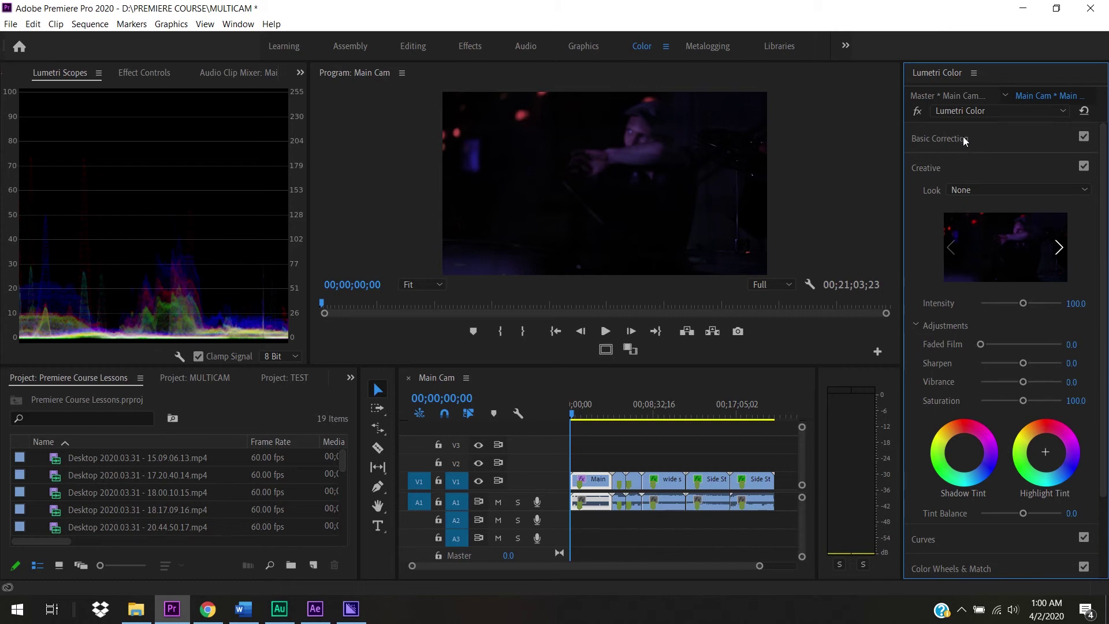
scroll(1004, 380, down, 2)
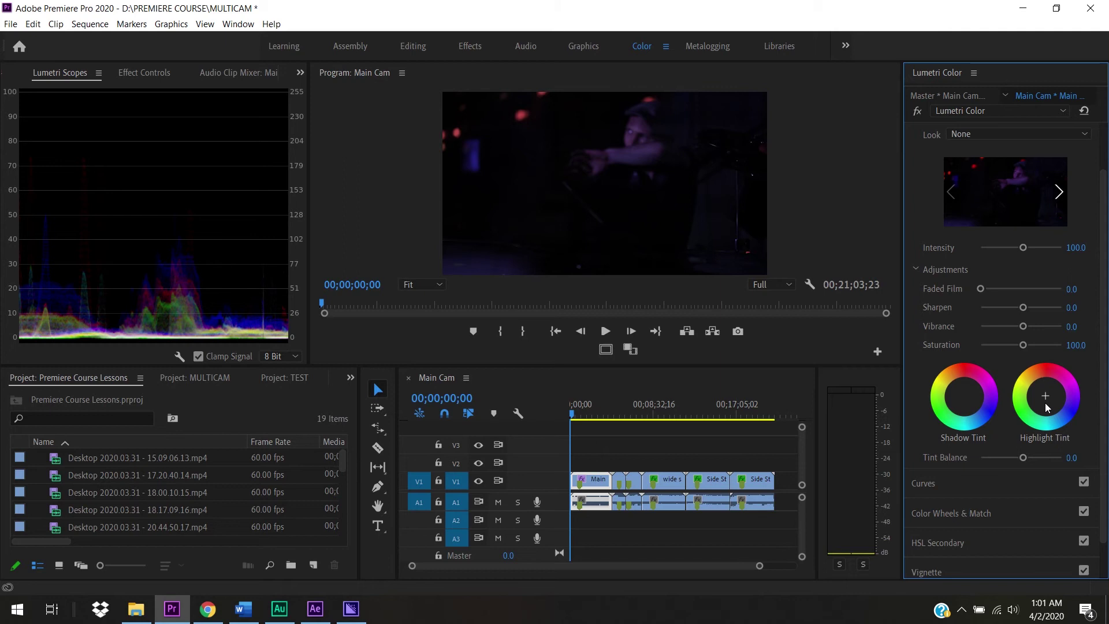
- Try a blue shadow tint and a green highlight tint on the Main Cam clip's opening frame, resetting the wheels
drag(964, 395, 976, 407)
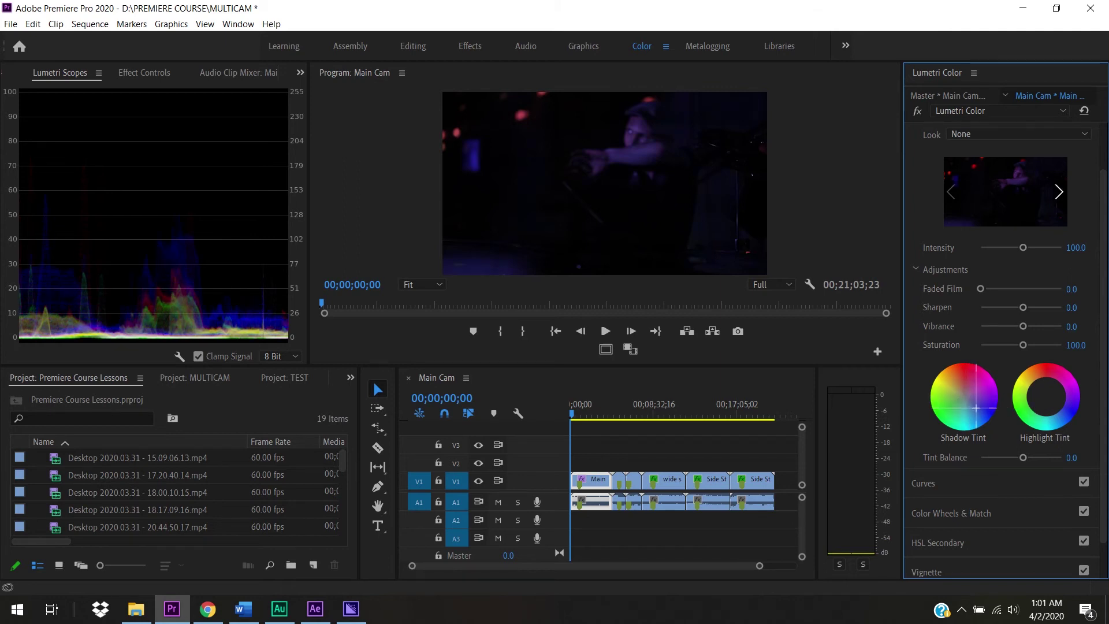
double_click(965, 394)
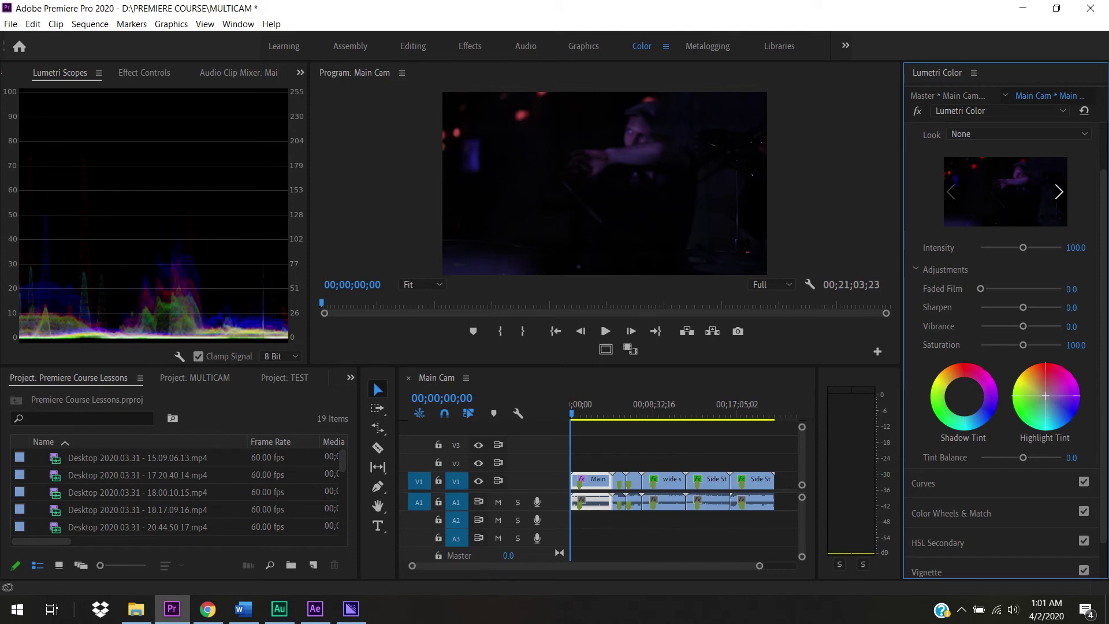
drag(1045, 397, 1021, 405)
- Try a blue shadow tint on the Main Cam clip at 00;02;22;00 and reset the Shadow Tint wheel
click(586, 414)
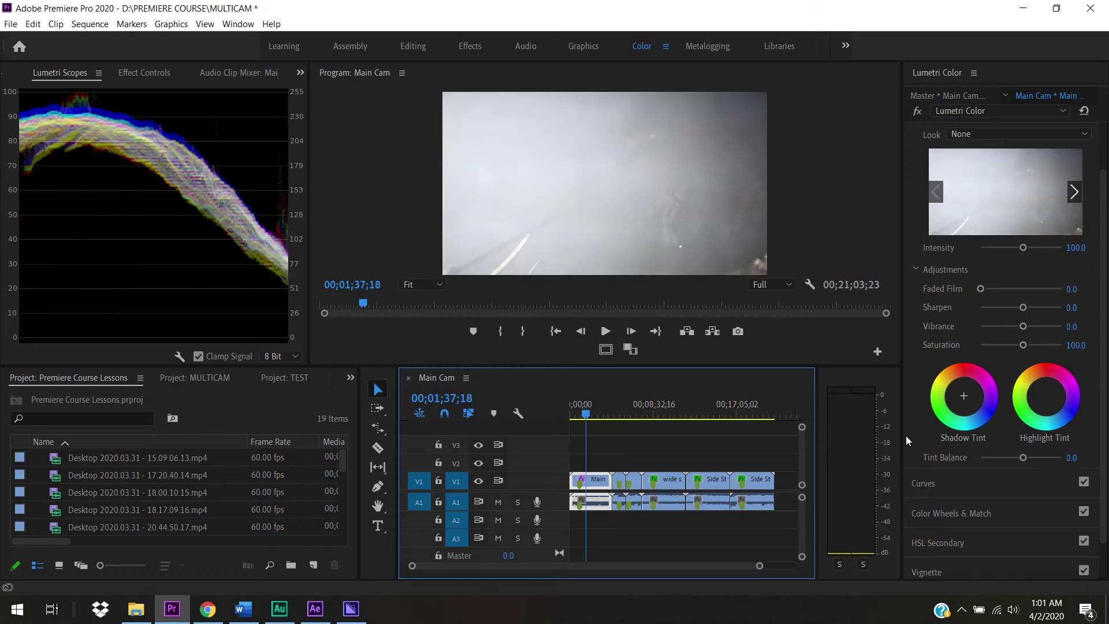
click(595, 414)
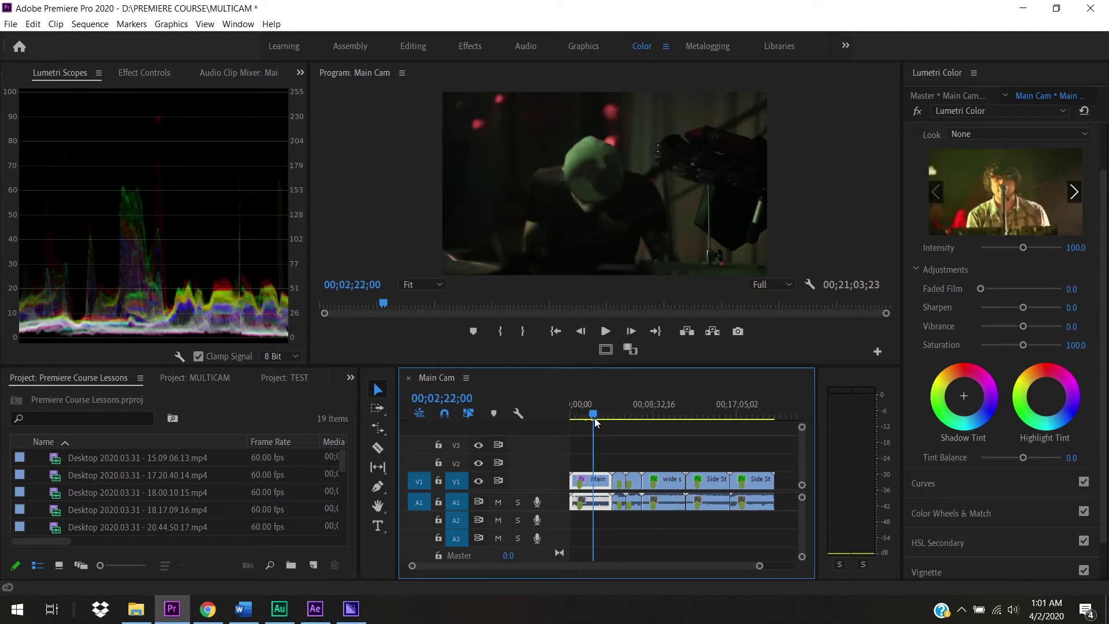
click(966, 400)
drag(967, 398, 982, 416)
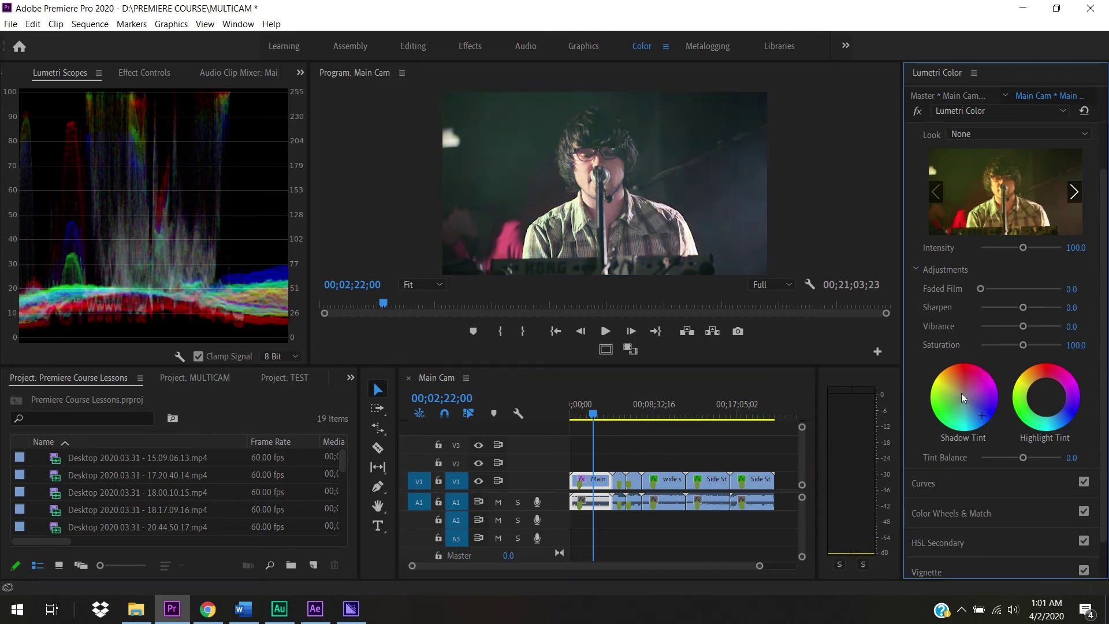
double_click(964, 399)
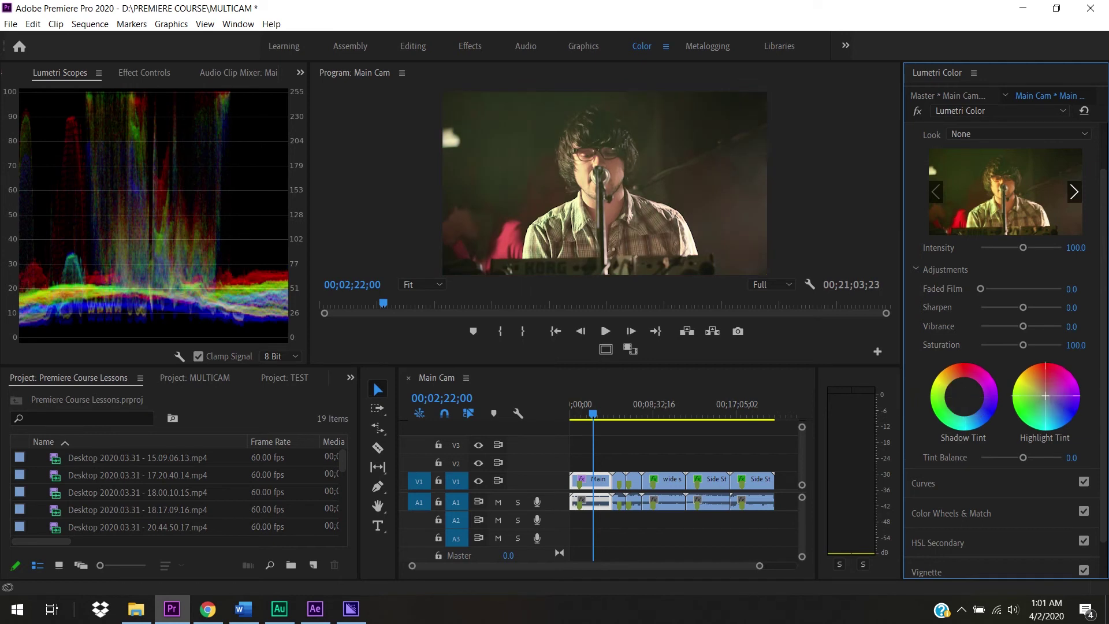
- Tint the Main Cam clip's highlights blue with the Highlight Tint wheel, undoing the first attempt and tinting again
drag(1045, 397, 1066, 418)
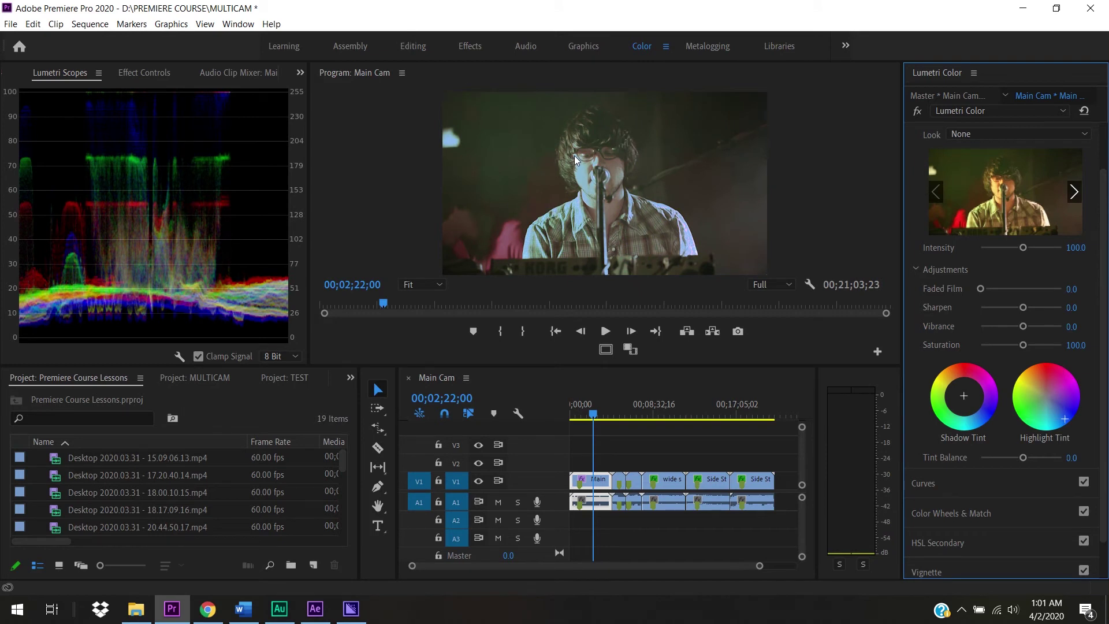
key(ctrl+z)
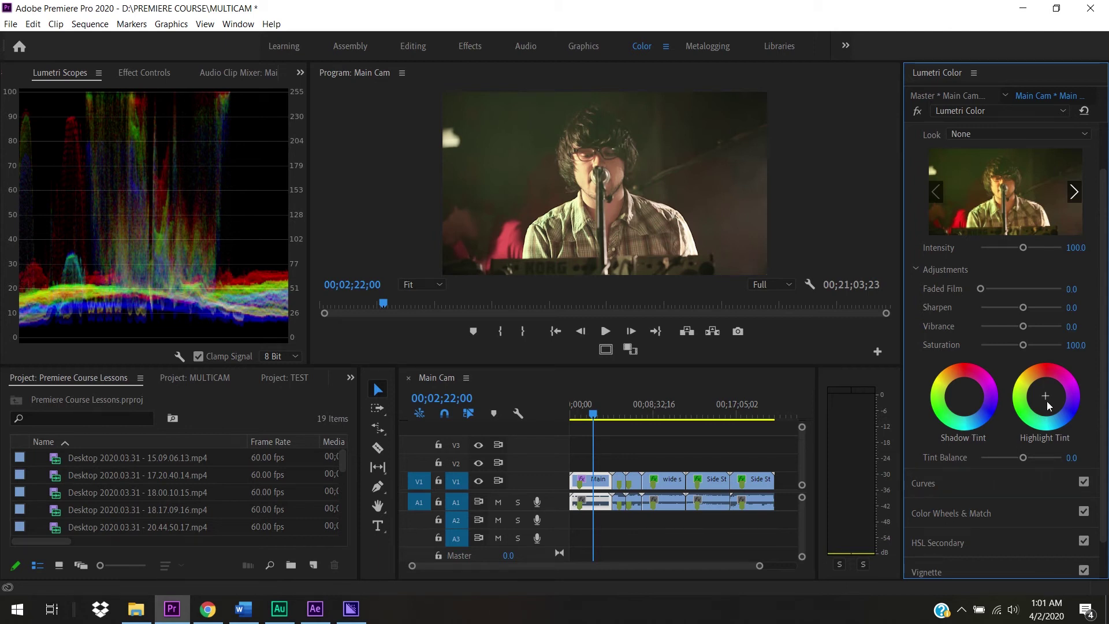
drag(1049, 406, 1069, 417)
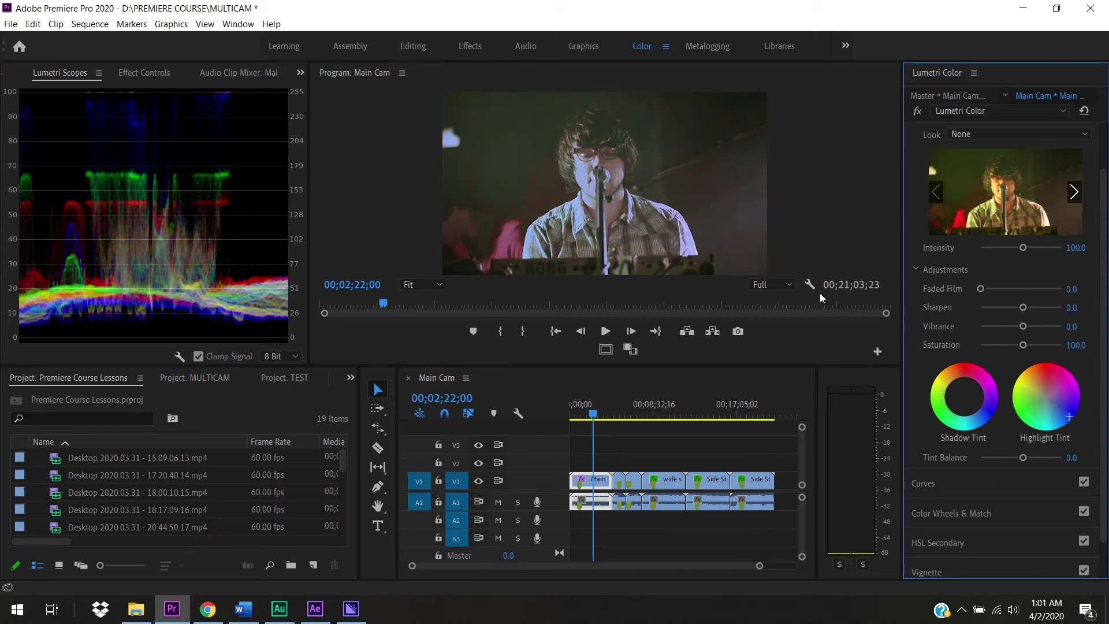
- Try Tint Balance at 100 and 18.6 on the Main Cam clip with a green shadow tint and a blue highlight tint
drag(1024, 457, 1070, 473)
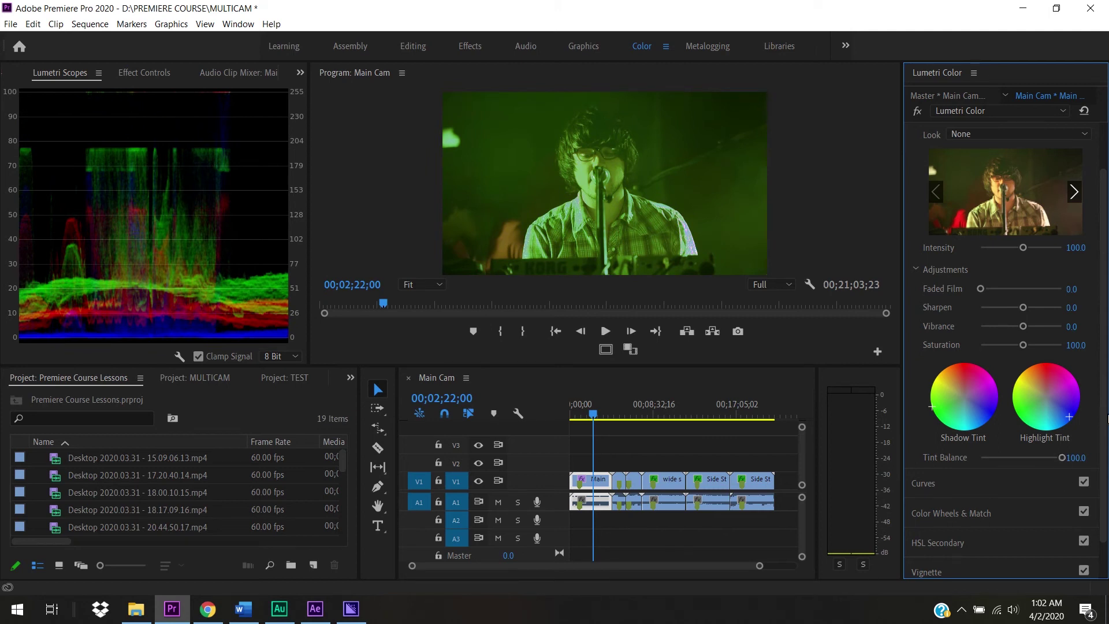
drag(1105, 298, 1106, 254)
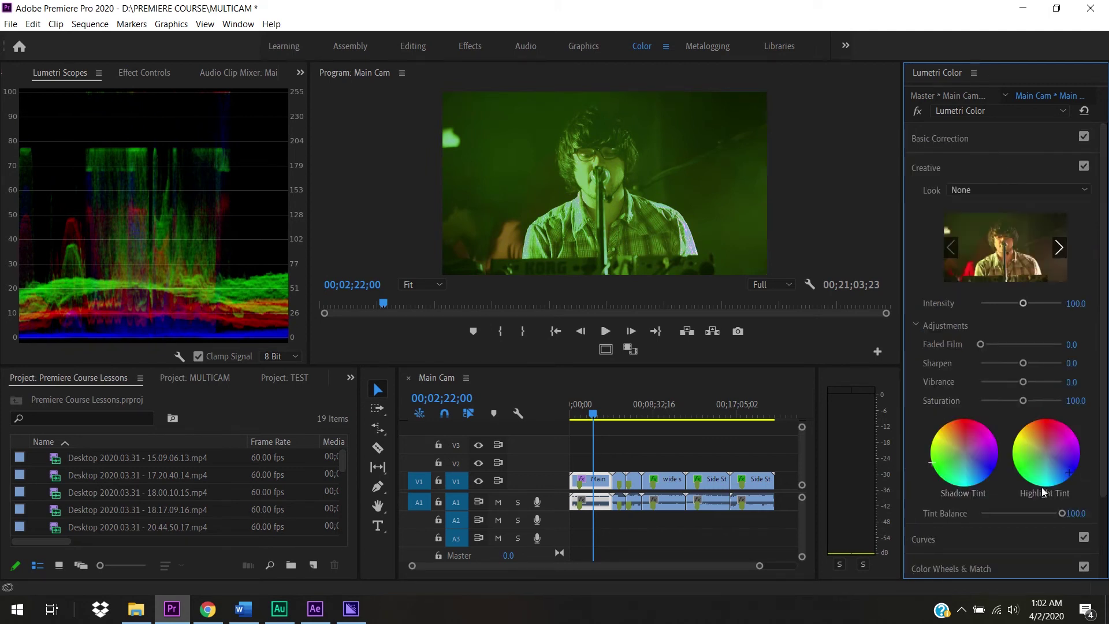
click(1029, 511)
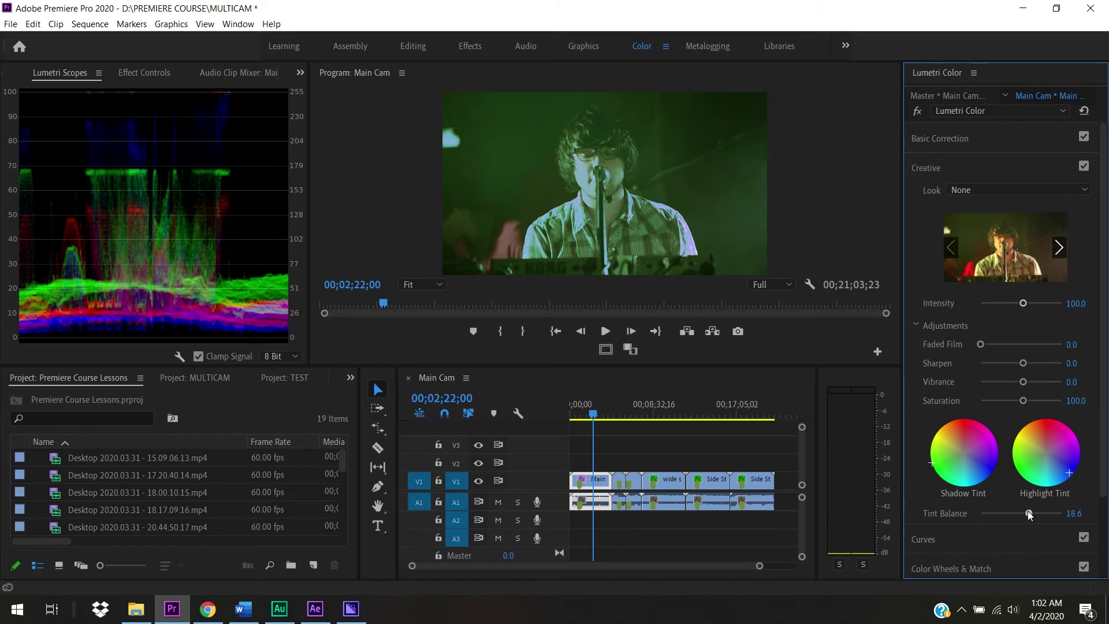
- Reset the Main Cam clip's Tint Balance to 0 and clear both the Highlight Tint and Shadow Tint wheels
double_click(1028, 511)
double_click(1046, 462)
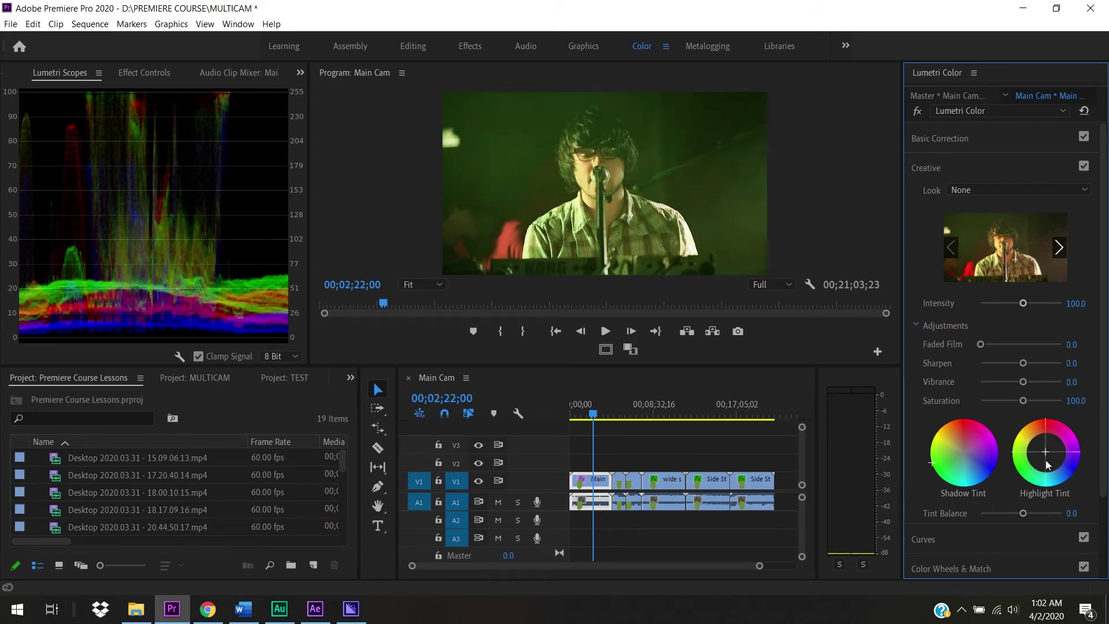
double_click(963, 455)
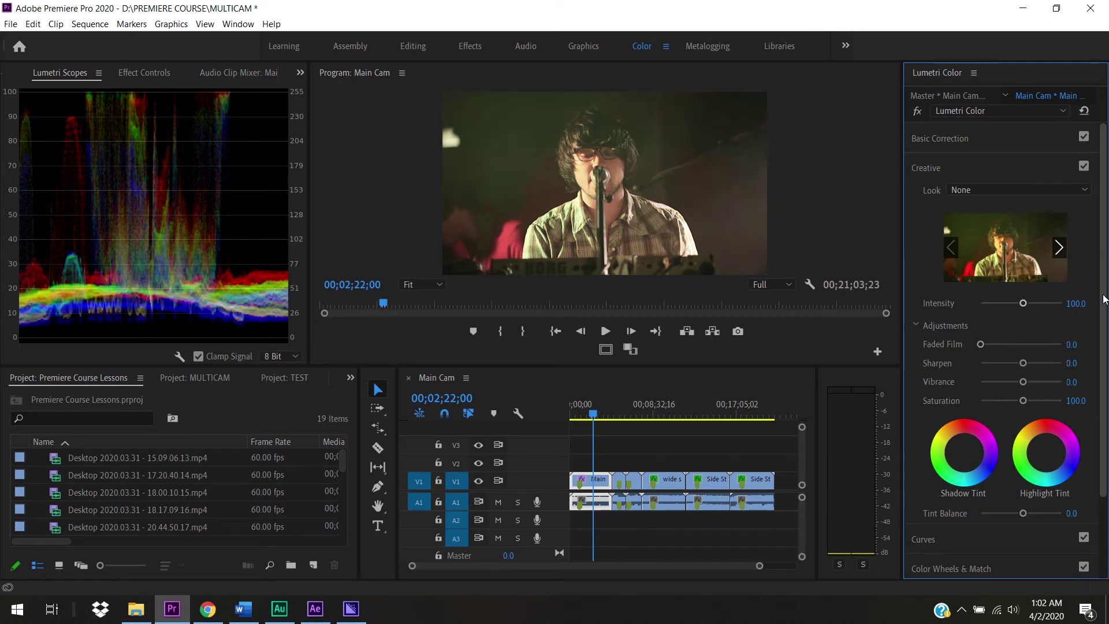
- Expand Lumetri's Curves section for the Main Cam clip and bring the RGB Curves graph into view
scroll(1105, 306, down, 3)
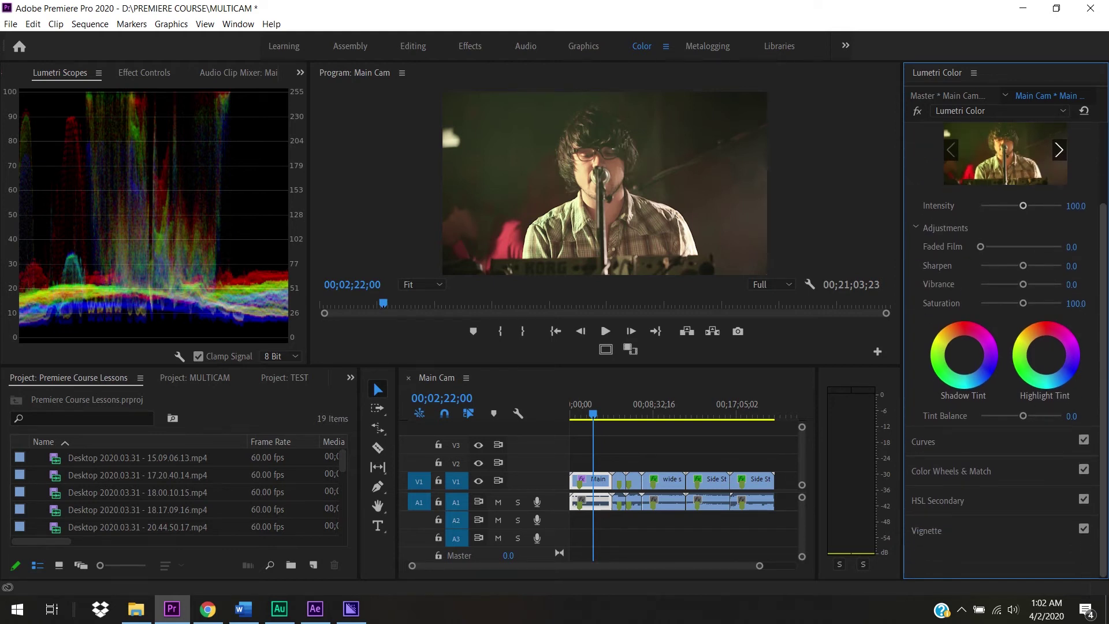
scroll(1102, 362, up, 3)
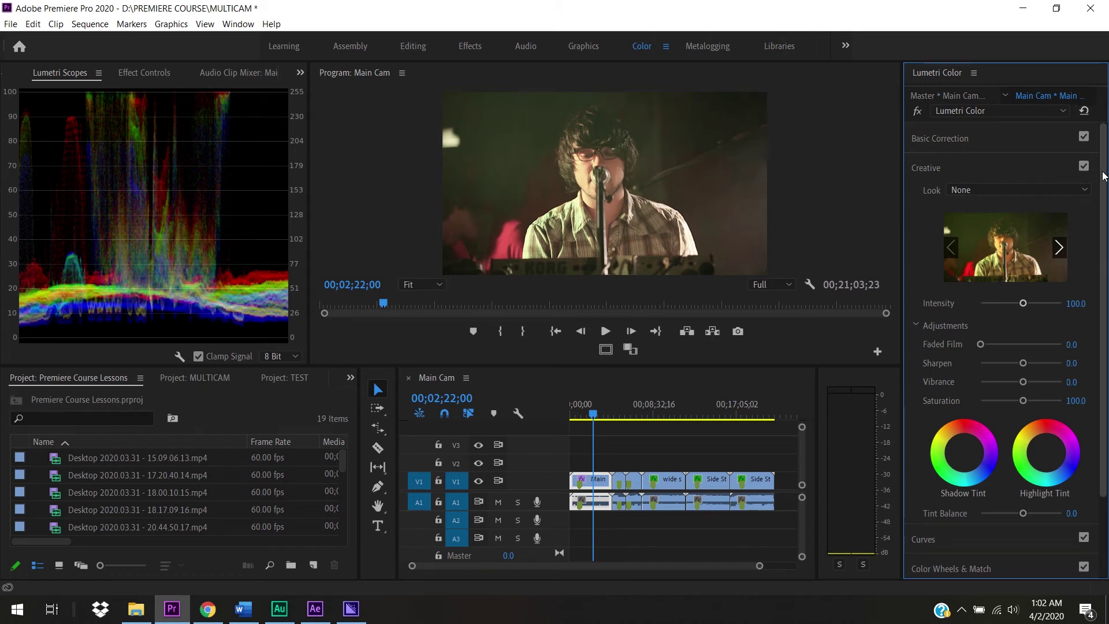
scroll(1101, 289, down, 3)
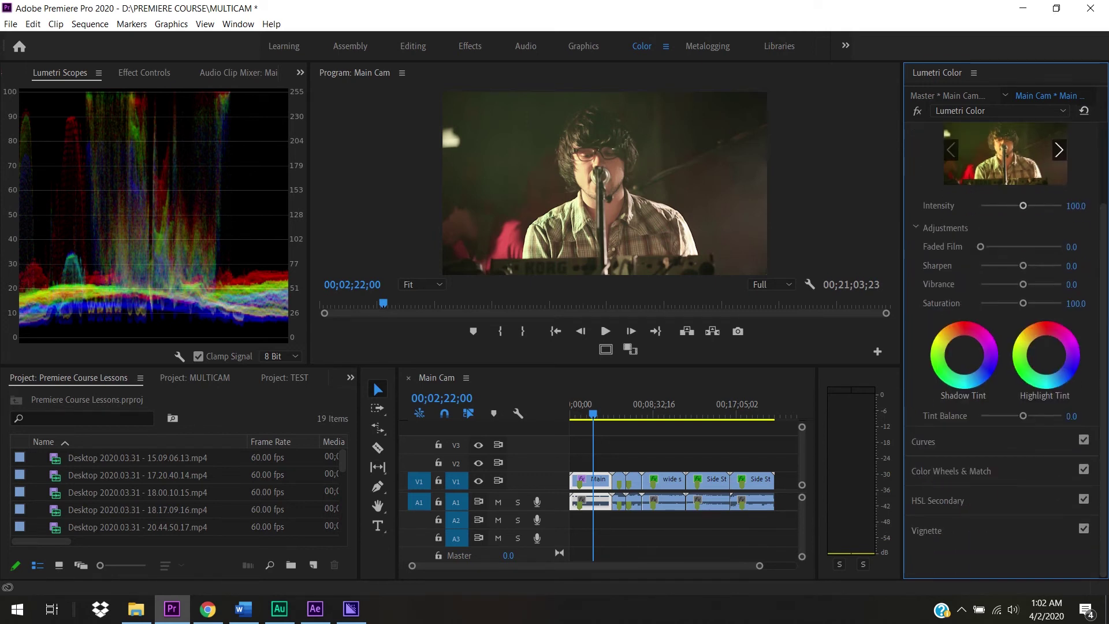
click(971, 440)
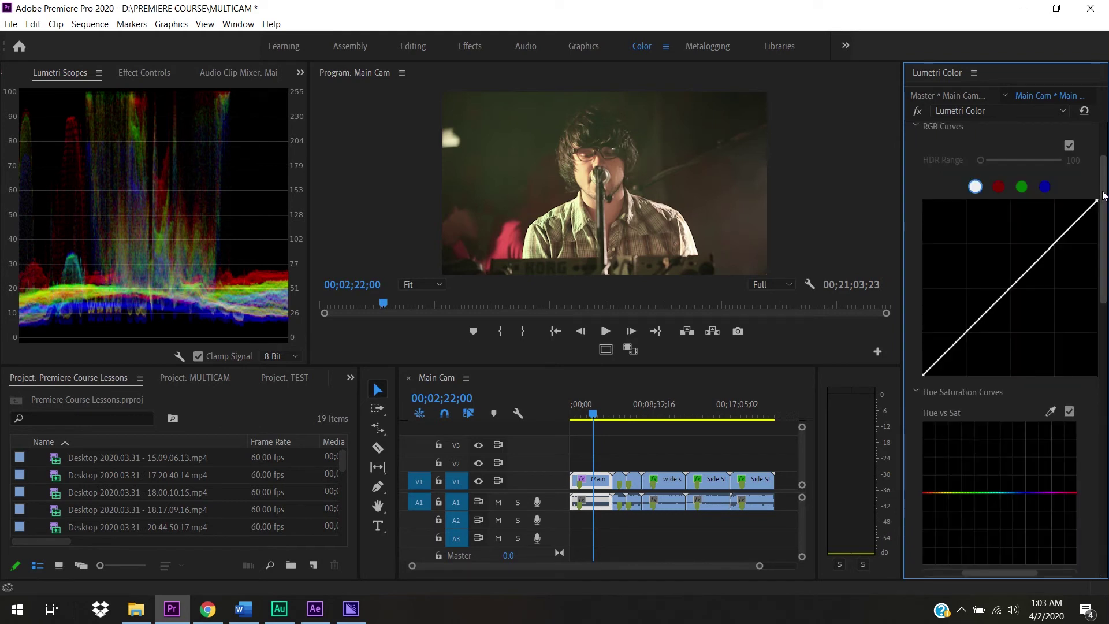
scroll(1103, 200, down, 1)
scroll(1103, 200, down, 1)
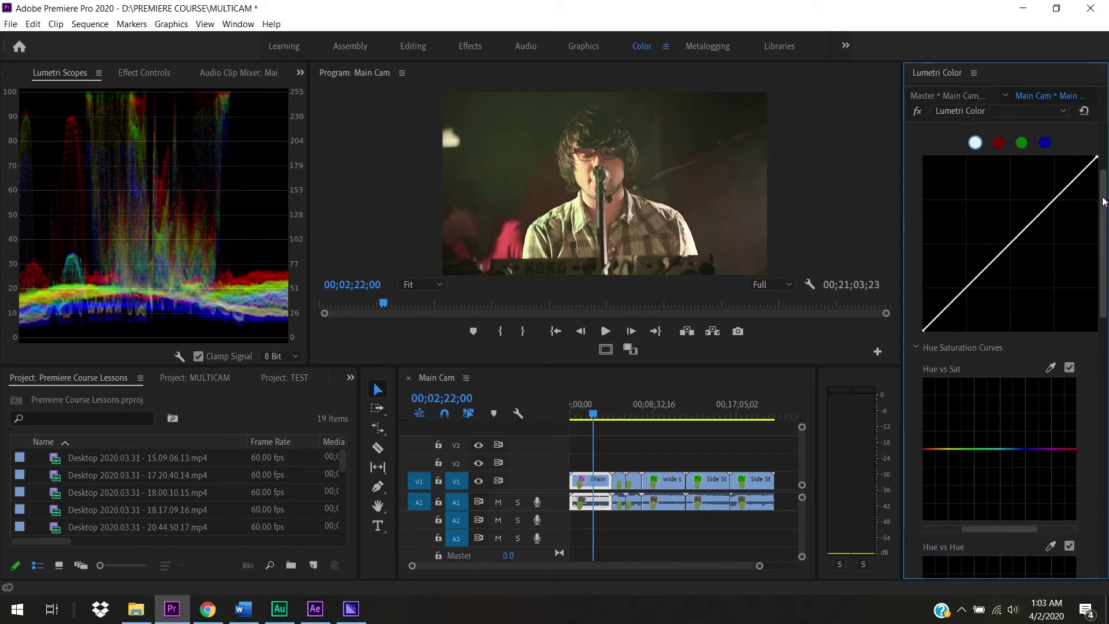
drag(1103, 199, 1107, 190)
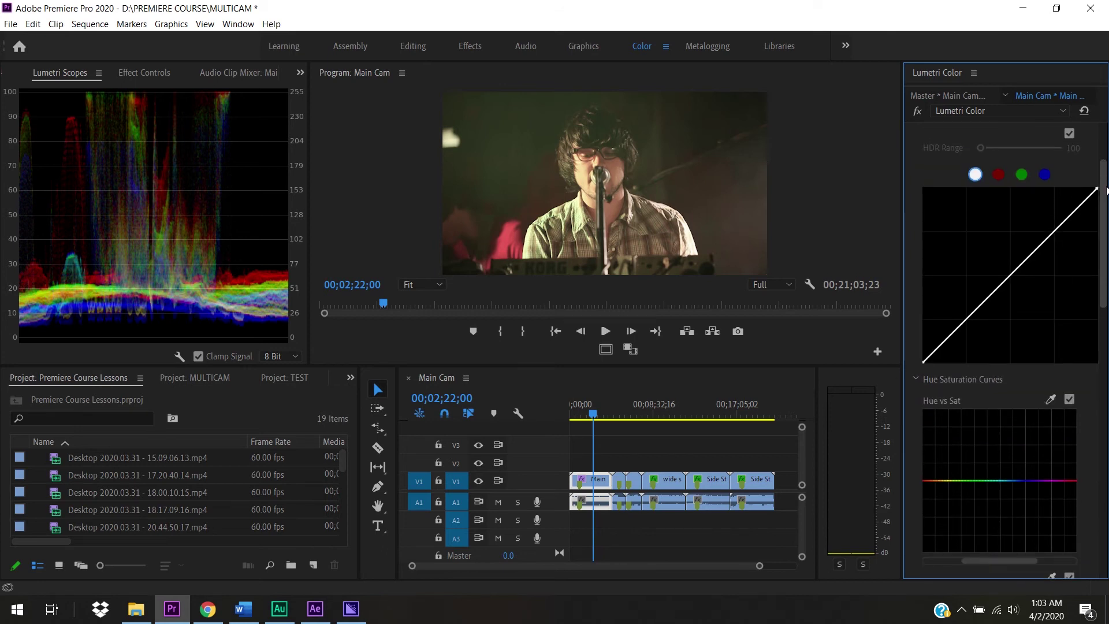
- Try an S-curve on the white RGB curve, lowering the shadows and raising the highlights, and remove both control points
drag(963, 324, 961, 334)
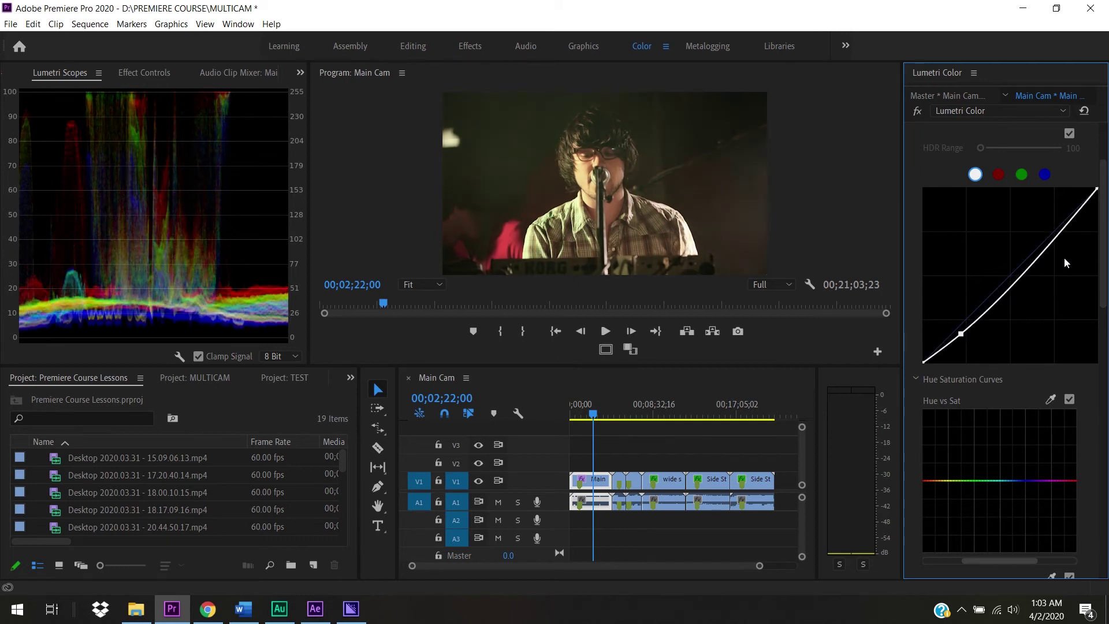
drag(1064, 226, 1061, 213)
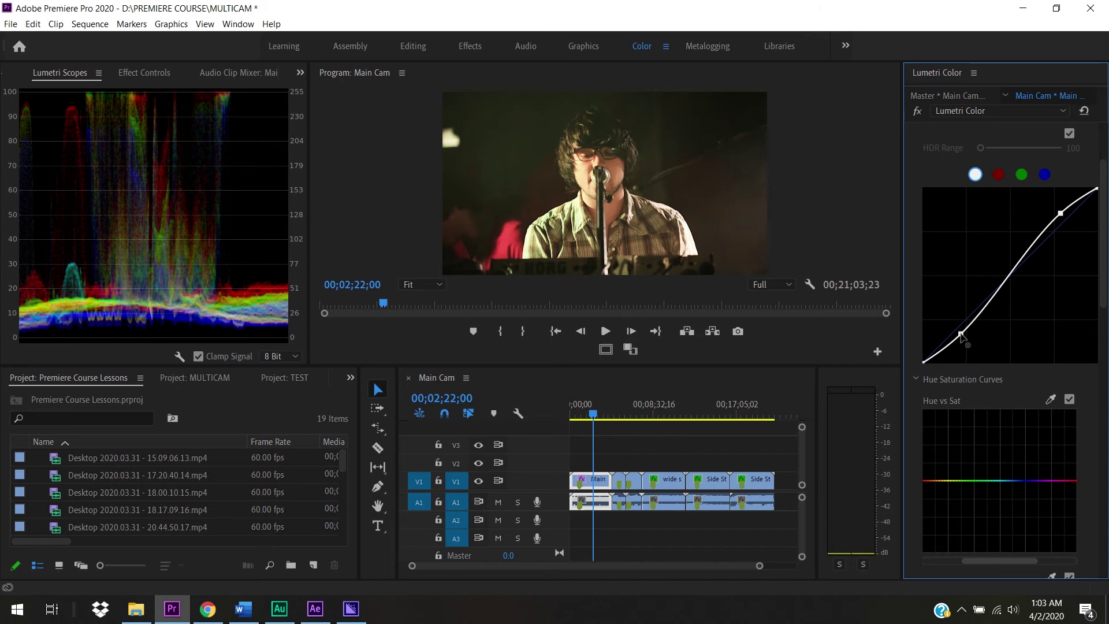
drag(962, 336, 964, 341)
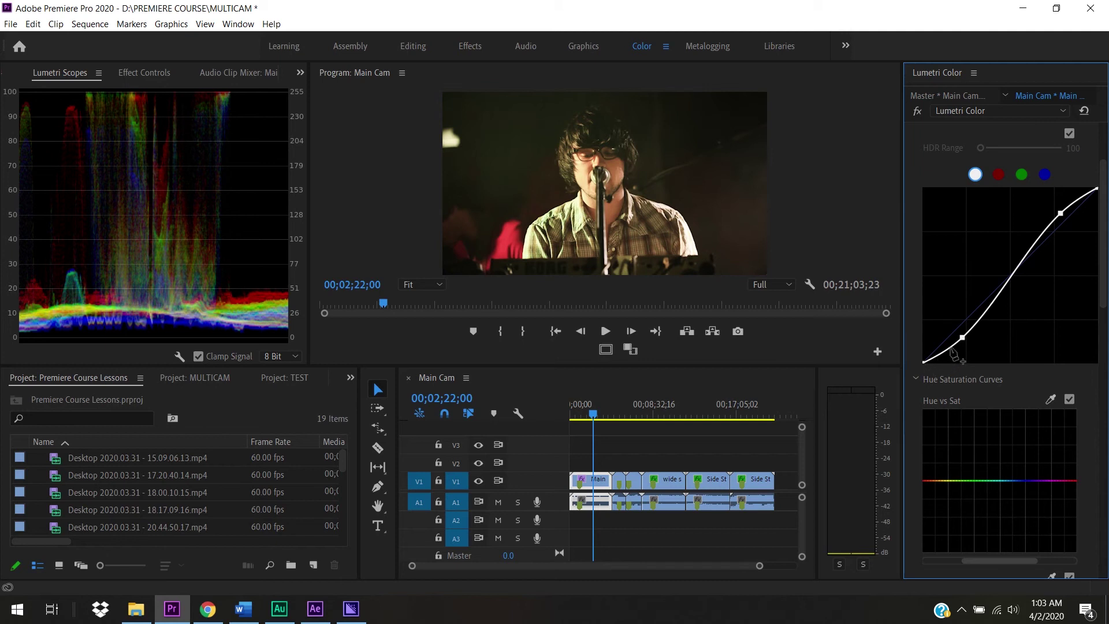
drag(962, 338, 960, 342)
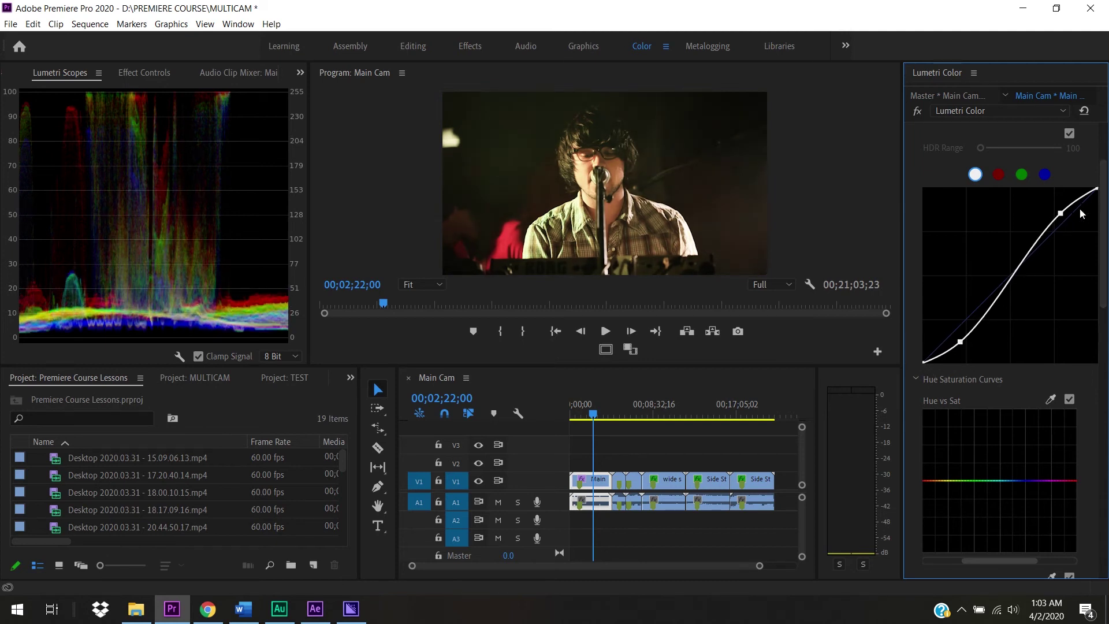
drag(1061, 213, 1058, 206)
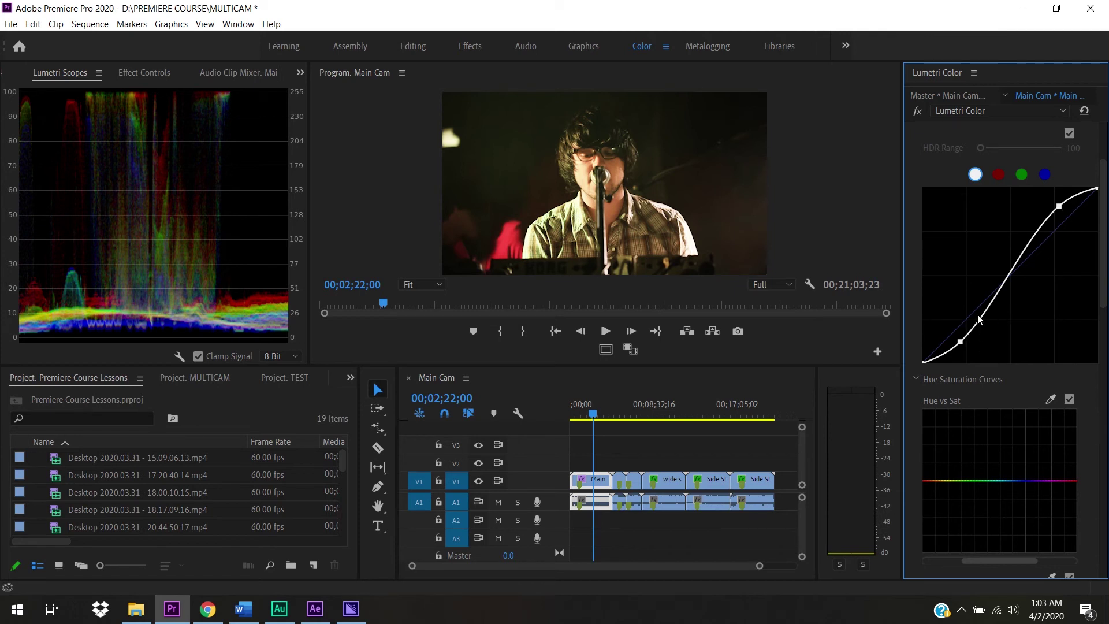
ctrl+click(961, 342)
ctrl+click(1059, 206)
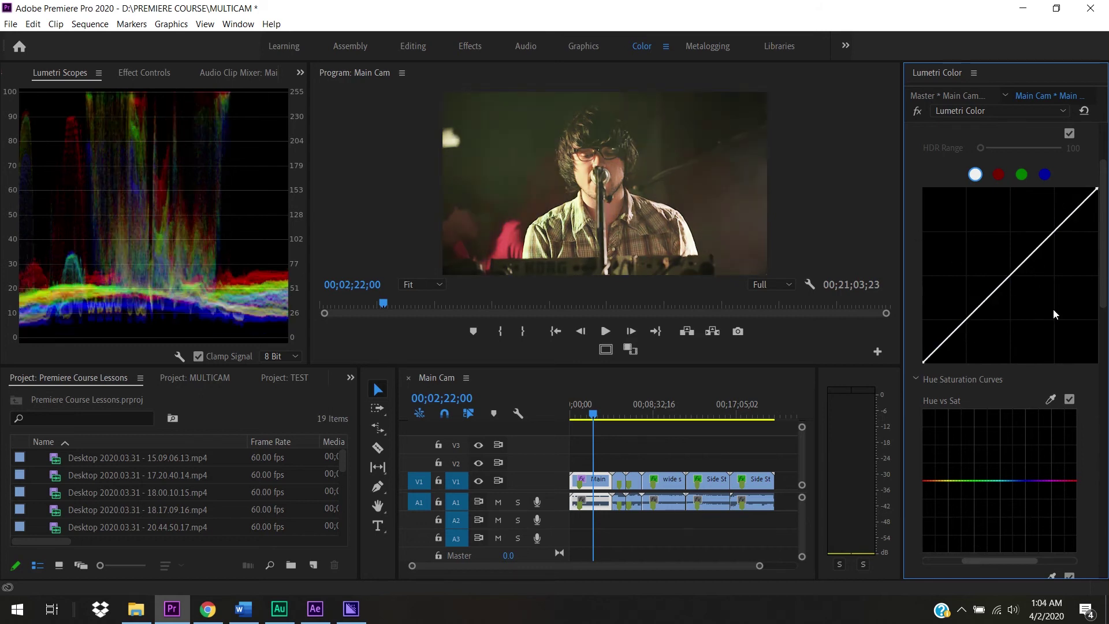
- Look over the Hue Saturation Curves and the red, green and blue channels of the RGB Curves
scroll(1106, 268, down, 3)
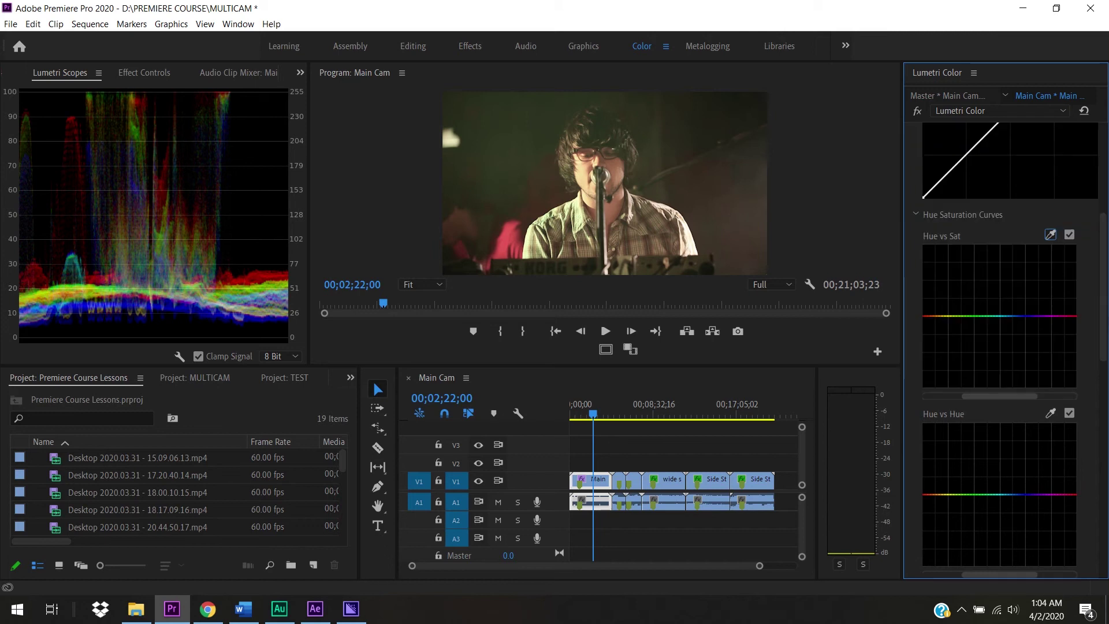
scroll(1106, 278, up, 2)
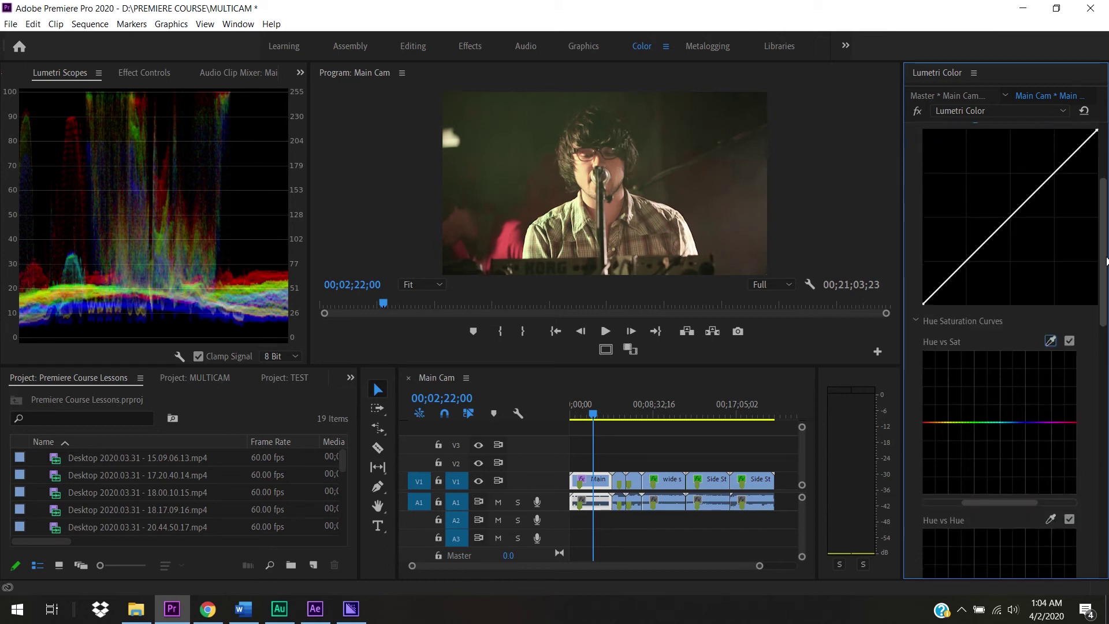
scroll(1106, 300, down, 3)
drag(1105, 312, 1105, 225)
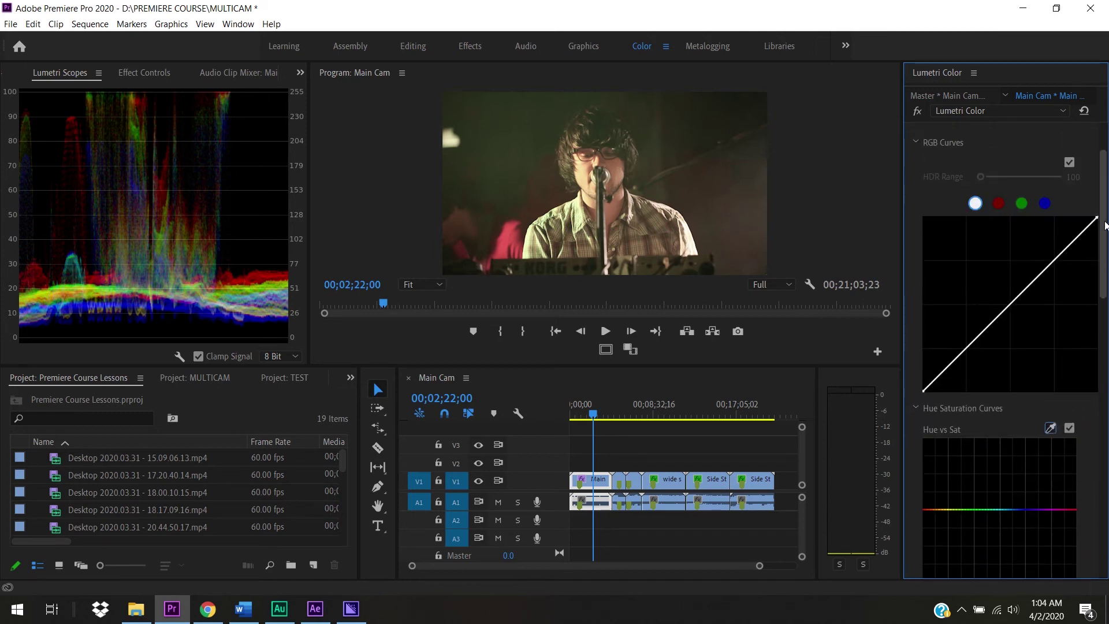
click(999, 203)
click(1022, 203)
click(1046, 204)
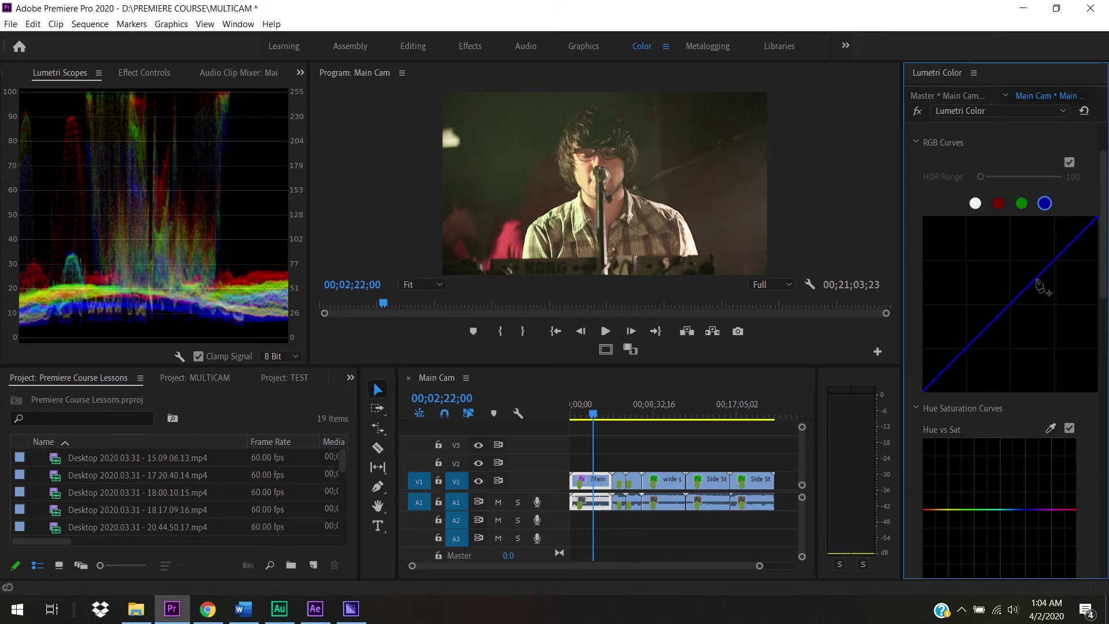
- Try raising the upper midtones of the green RGB curve with a second point anchoring the shadows, and reset the curve
click(1022, 204)
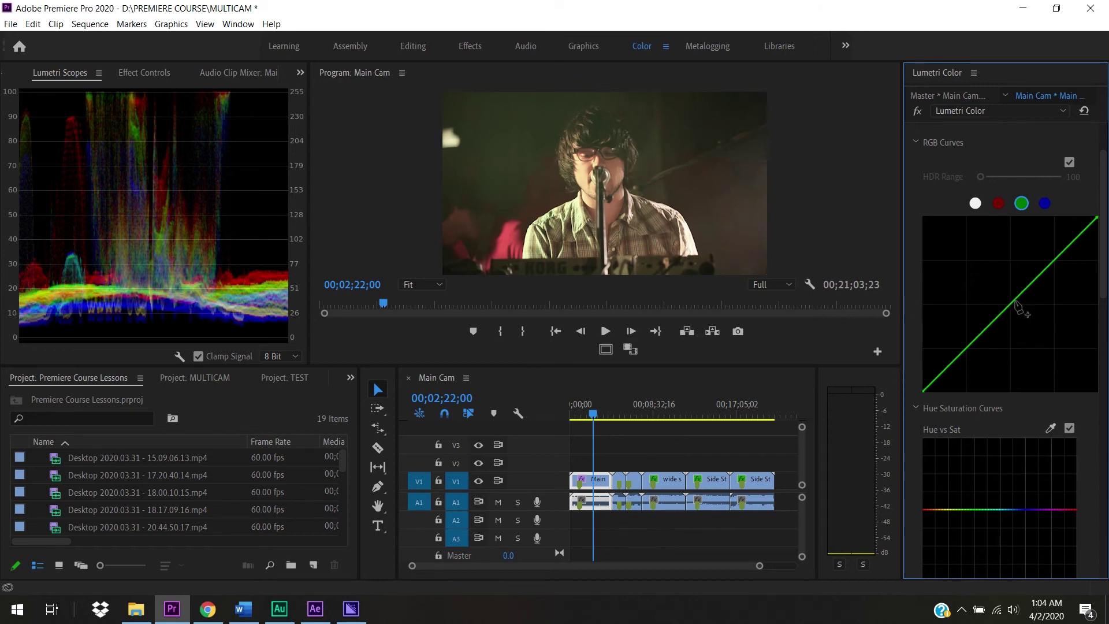
drag(1018, 301, 1027, 255)
drag(975, 326, 979, 335)
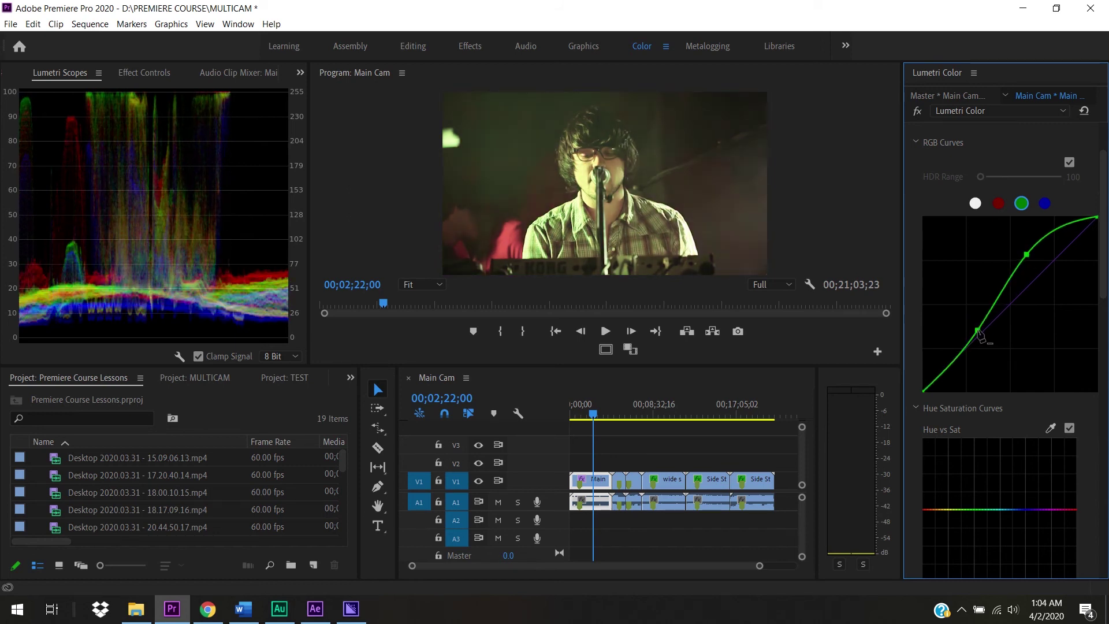
double_click(978, 334)
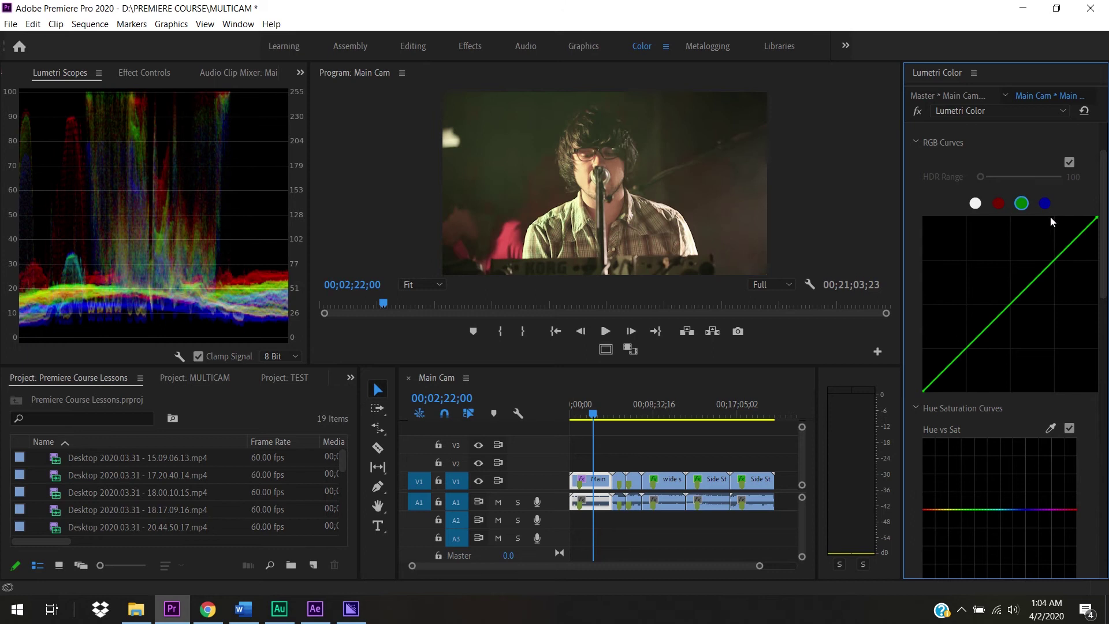
- Try fully desaturating the reds on the Hue vs Sat curve between yellow and magenta control points, and reset the curve
drag(1105, 260, 1104, 351)
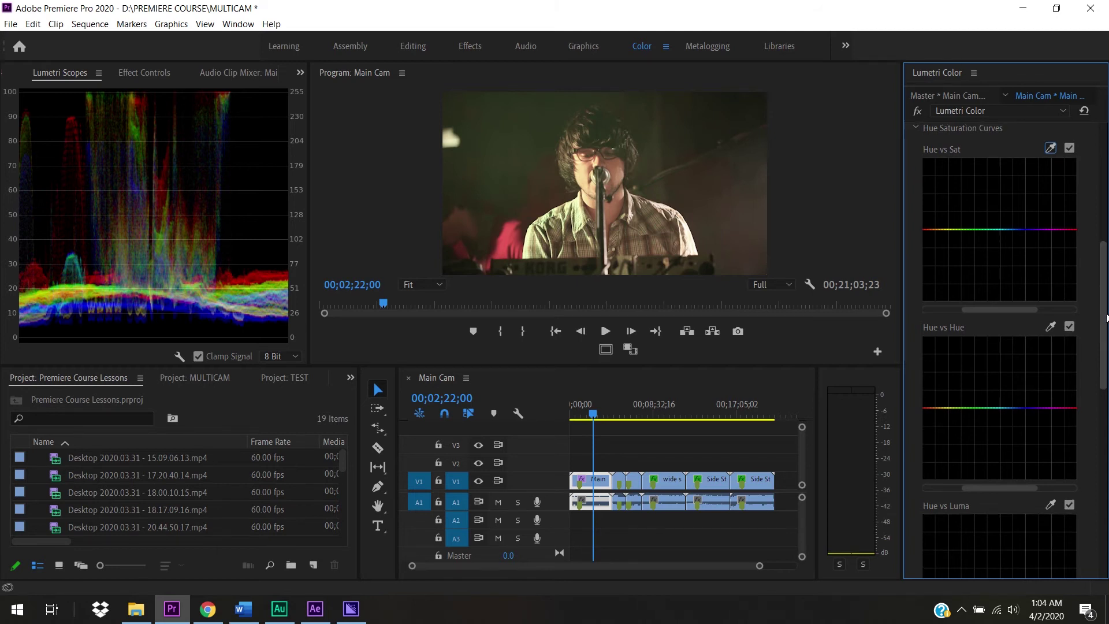
scroll(999, 347, down, 1)
scroll(1000, 347, up, 1)
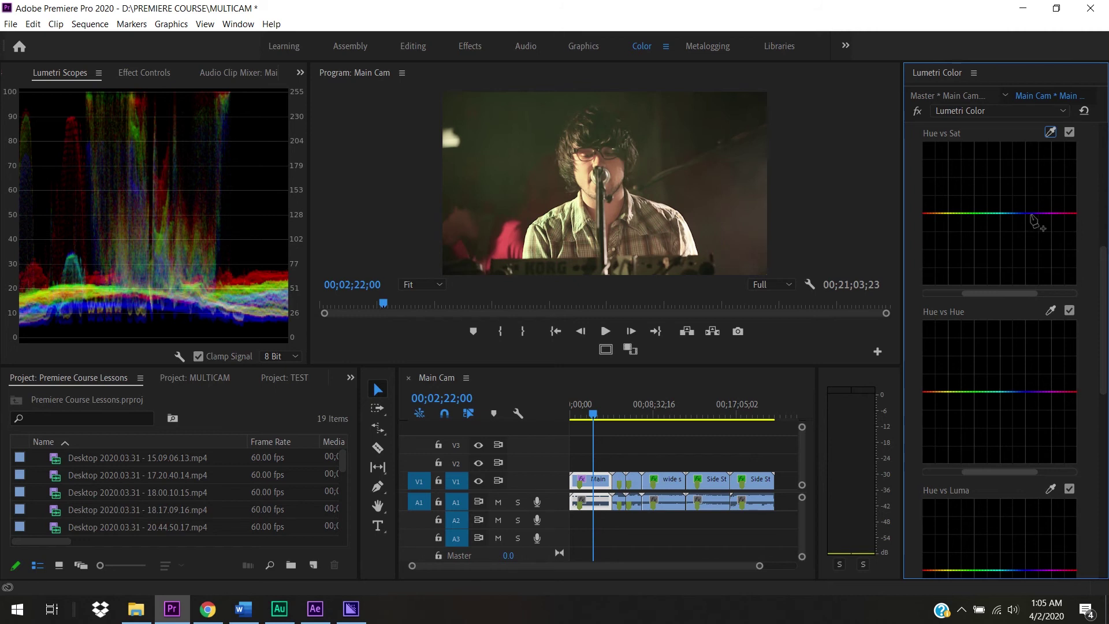
click(941, 213)
drag(1076, 213, 1075, 296)
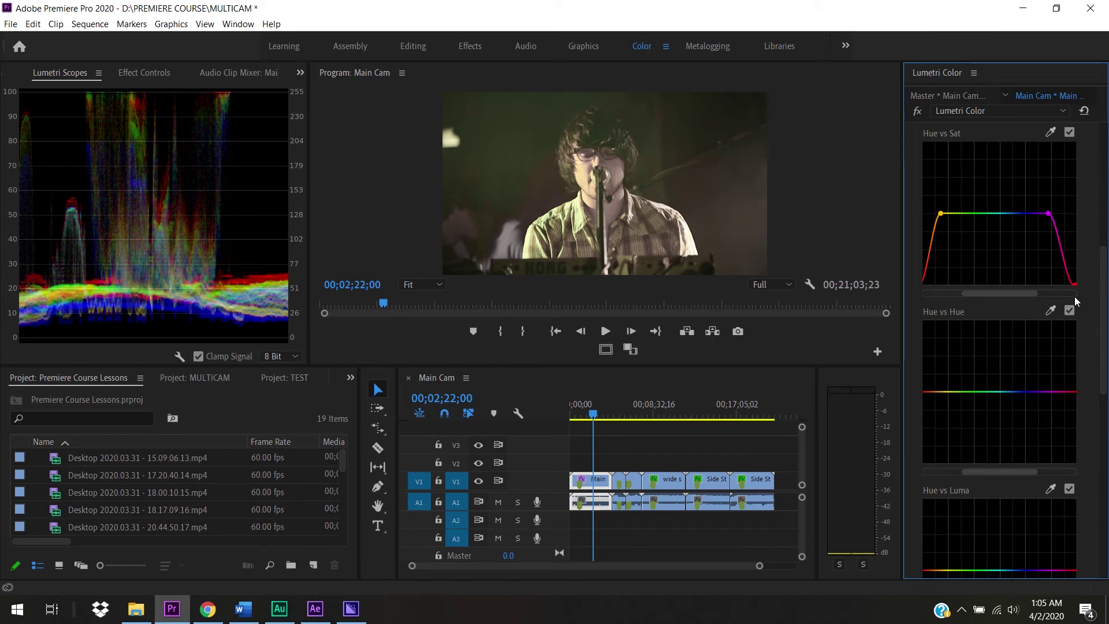
double_click(1073, 285)
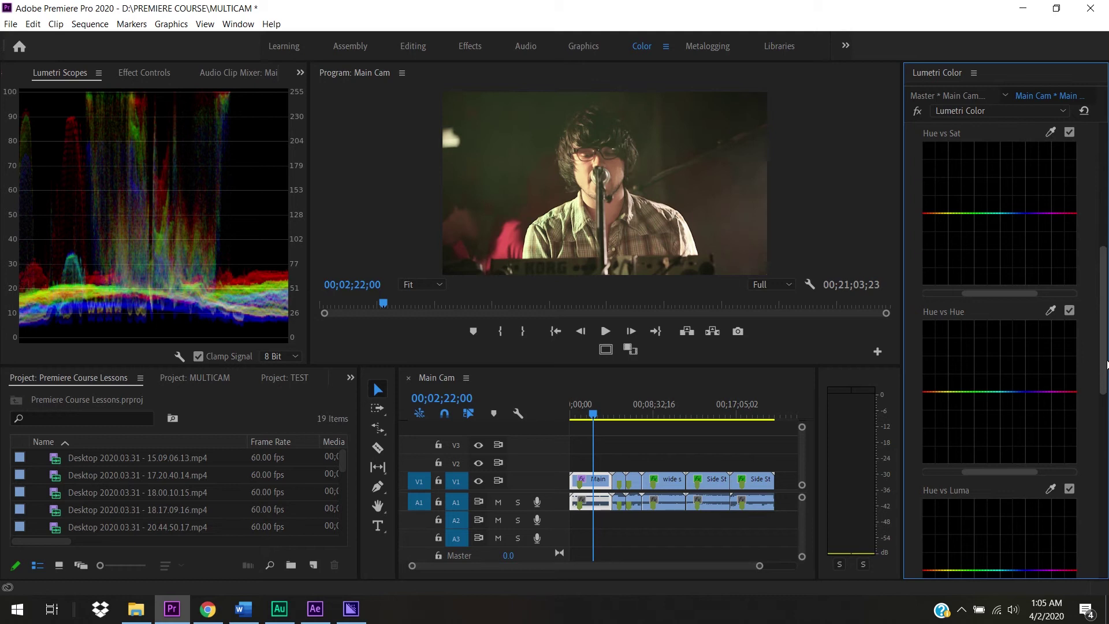
- Try shifting the reds on the Hue vs Hue curve between magenta and yellow control points, and reset the curve
drag(1106, 363, 1107, 416)
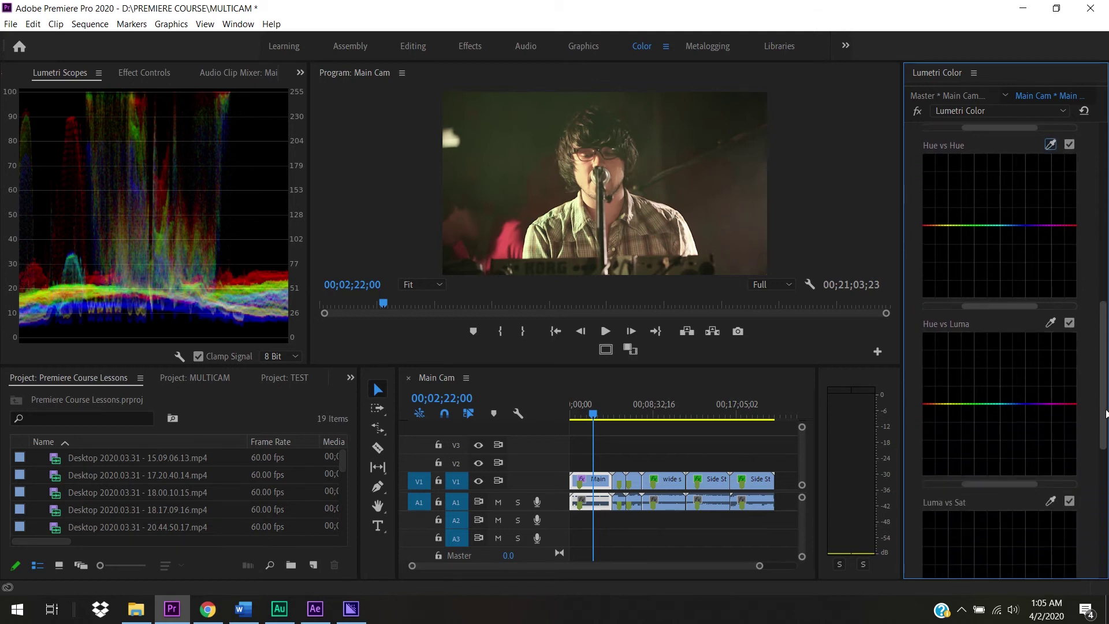
click(1050, 226)
click(943, 225)
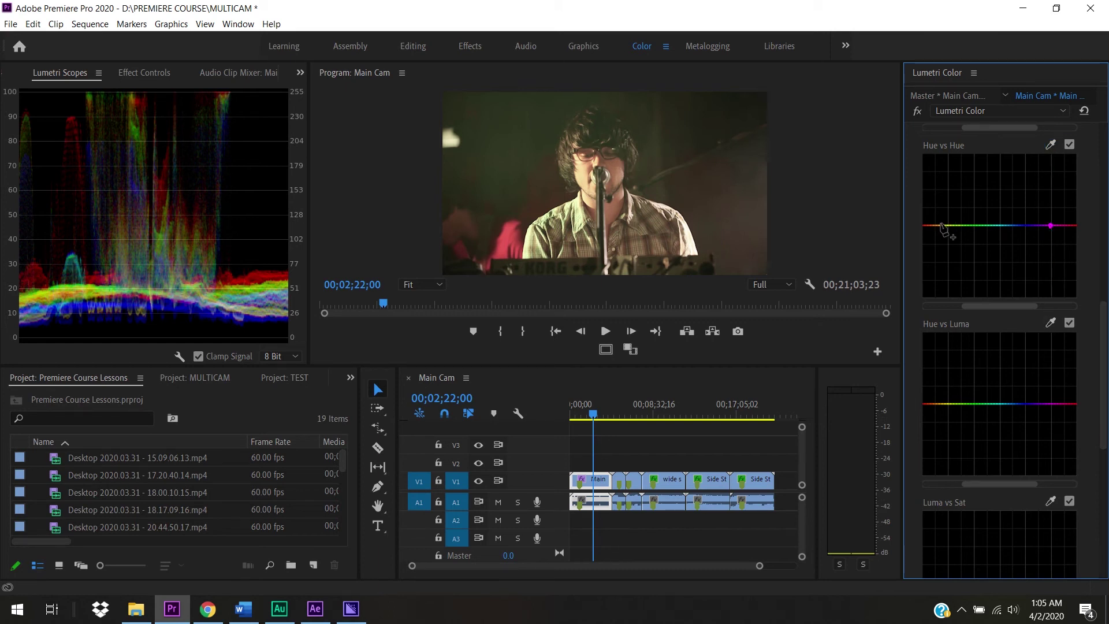
mouse_move(1075, 226)
mouse_down()
mouse_move(1073, 169)
mouse_move(1075, 251)
mouse_move(1073, 156)
mouse_move(1074, 249)
mouse_move(1073, 162)
mouse_move(1073, 226)
mouse_up()
double_click(1073, 227)
- Try changing the brightness of the reds on the Hue vs Luma curve between magenta and yellow points, and reset the curve
drag(1104, 324, 1099, 373)
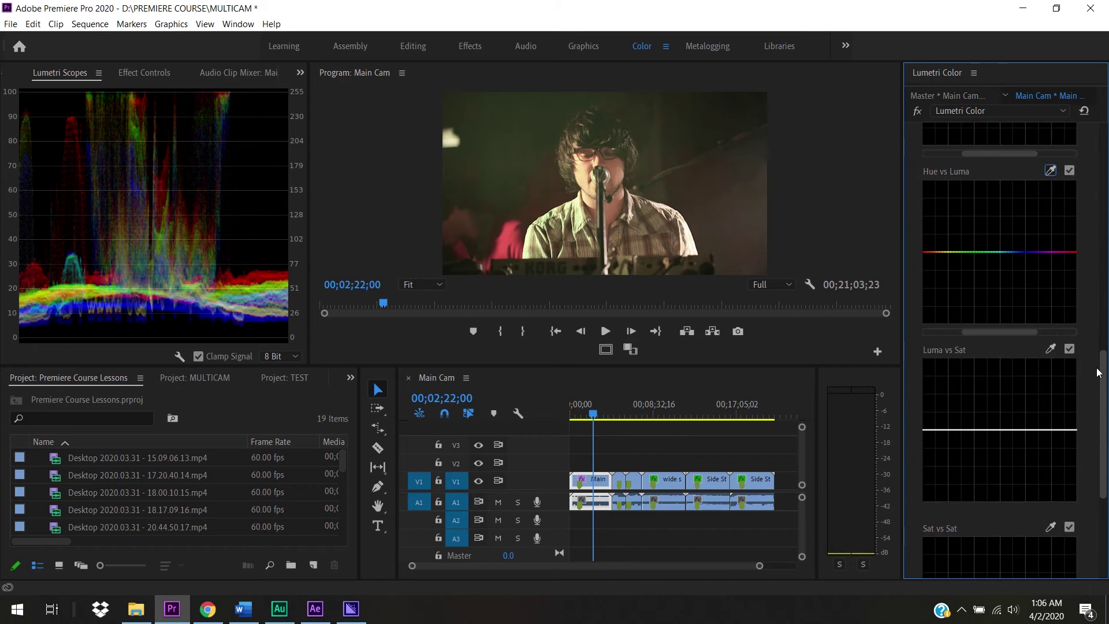
click(1045, 251)
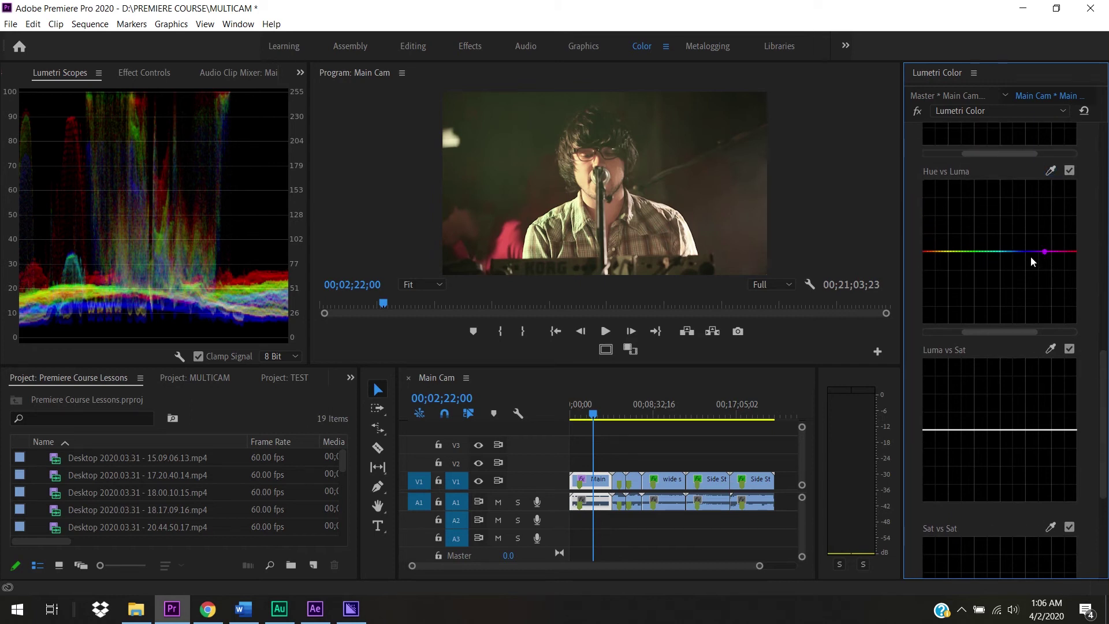
click(943, 252)
drag(1048, 252, 1052, 253)
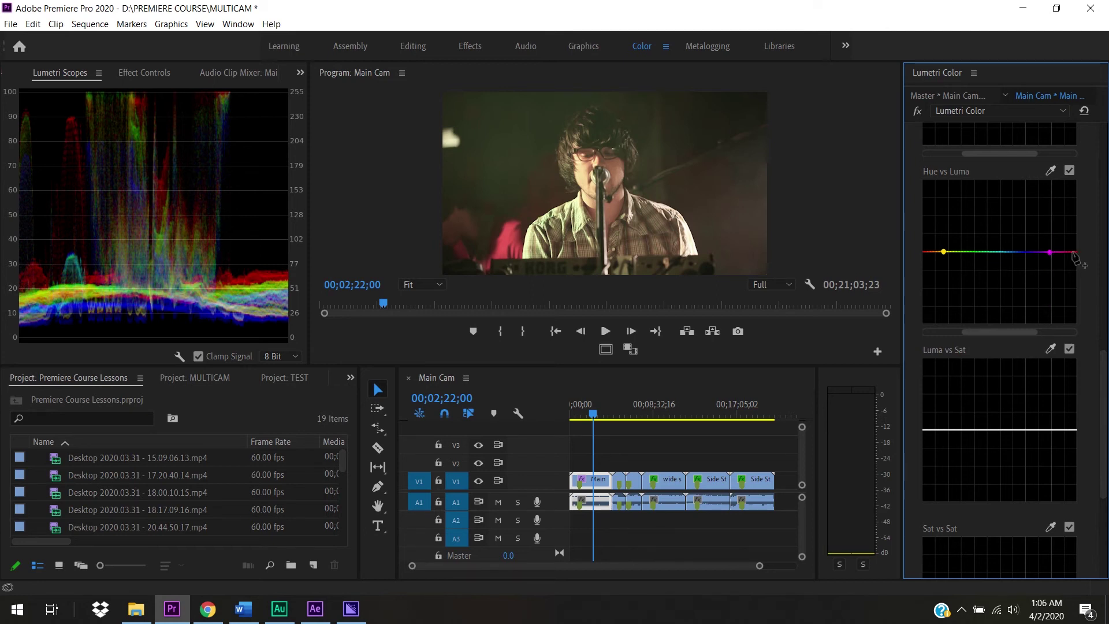
mouse_move(1075, 252)
mouse_down()
mouse_move(1072, 183)
mouse_move(1073, 319)
mouse_move(1070, 253)
mouse_up()
double_click(1070, 253)
- Darken the reds to the minimum on the Hue vs Luma curve, isolating them with magenta and yellow control points
click(1049, 252)
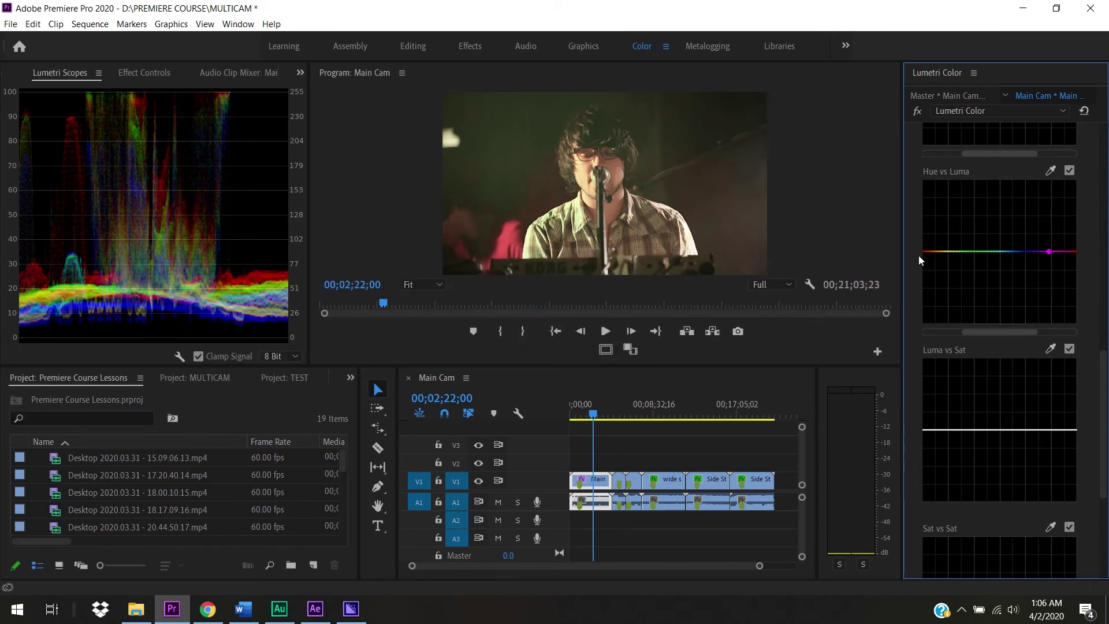
click(946, 251)
drag(1076, 252, 1070, 351)
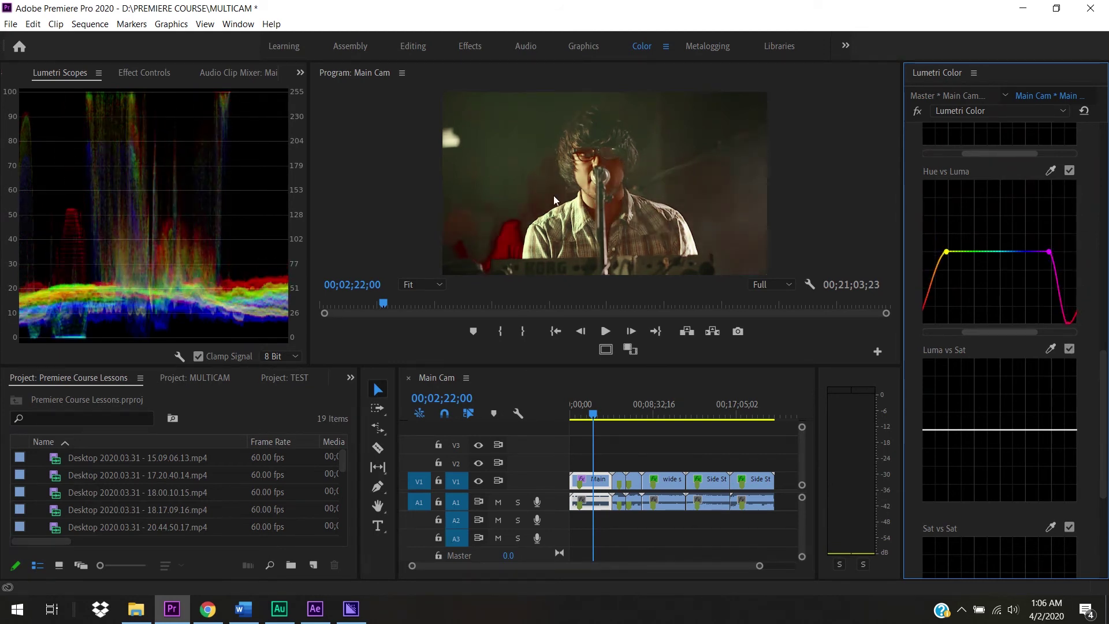
- Reset the Hue vs Luma curve to a flat line
double_click(1069, 326)
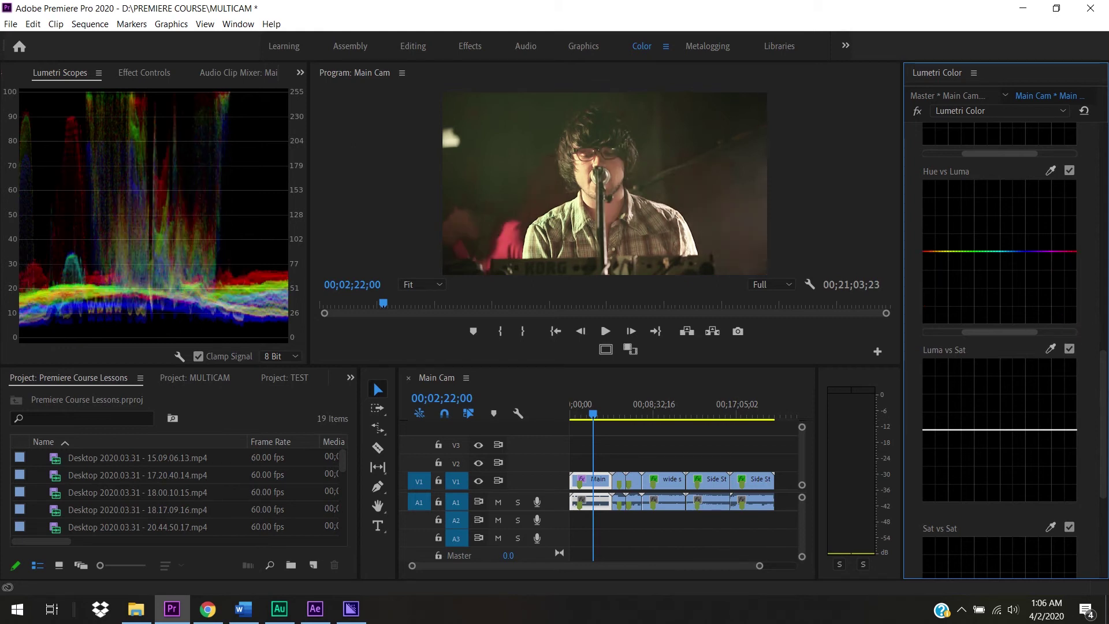
- Try boosting the saturation of the brightest areas on the Luma vs Sat curve with two control points, and reset the curve
scroll(1107, 442, down, 4)
scroll(1107, 442, down, 2)
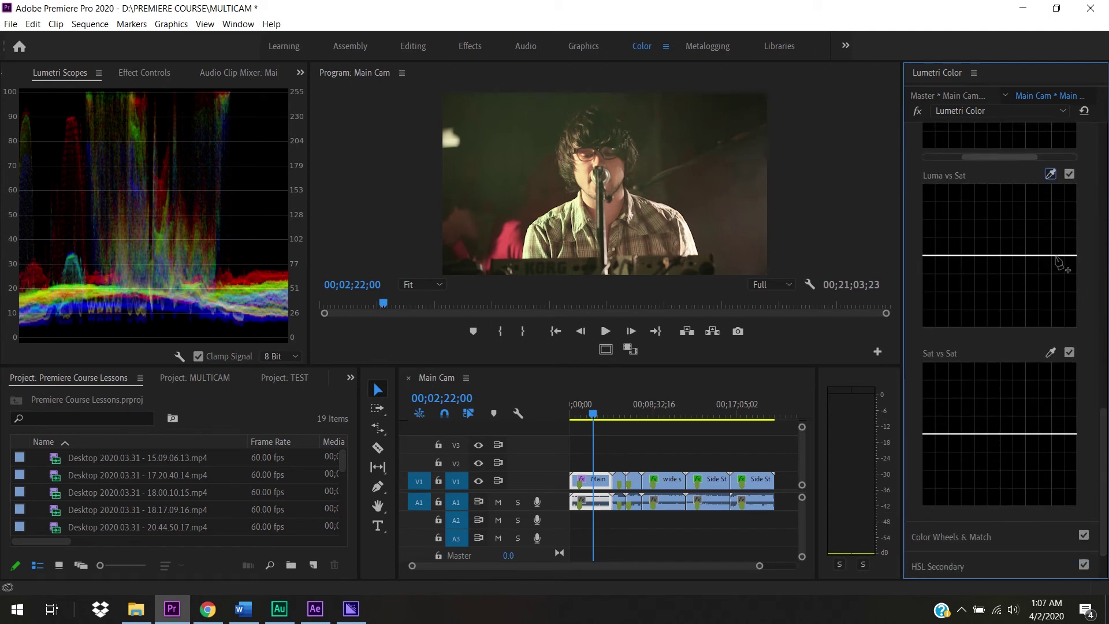
click(1025, 256)
drag(1077, 256, 1063, 189)
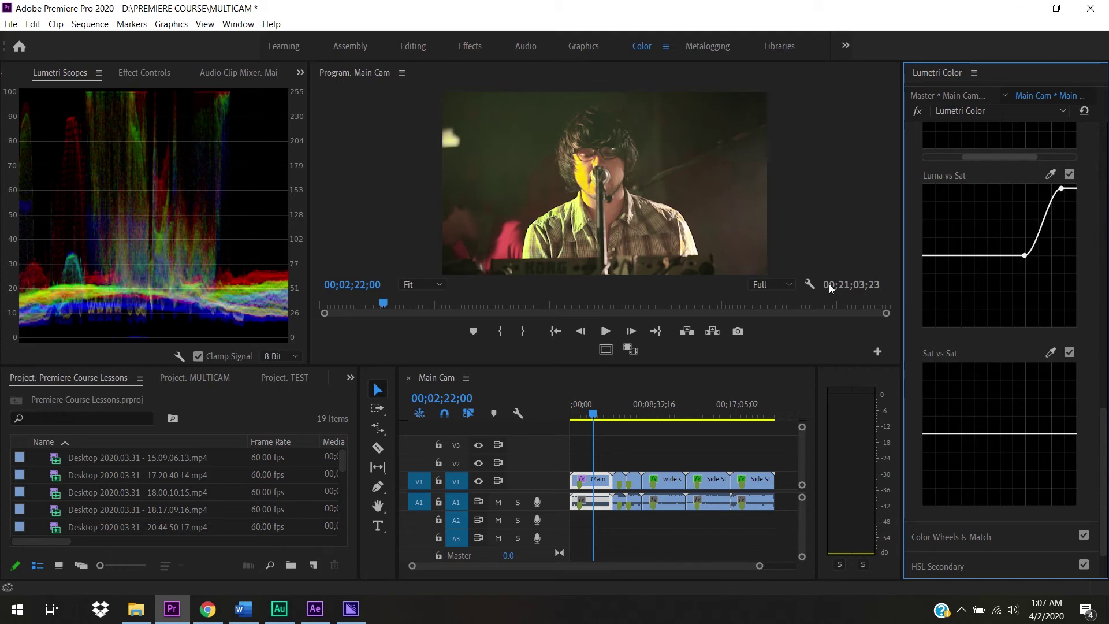
drag(1025, 255, 1006, 256)
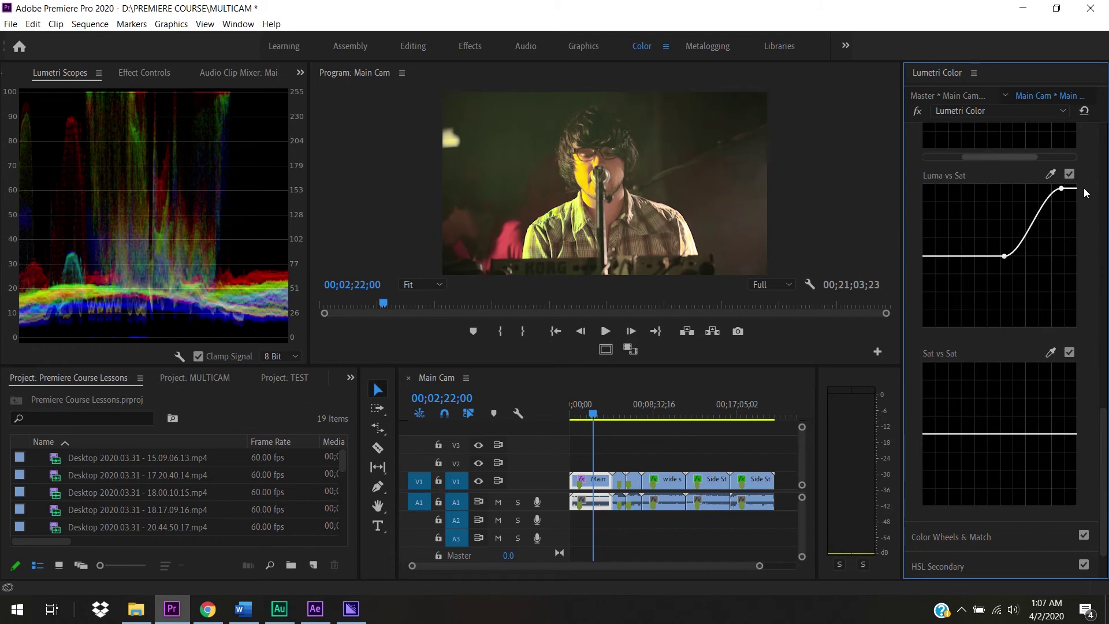
drag(1065, 190, 1071, 257)
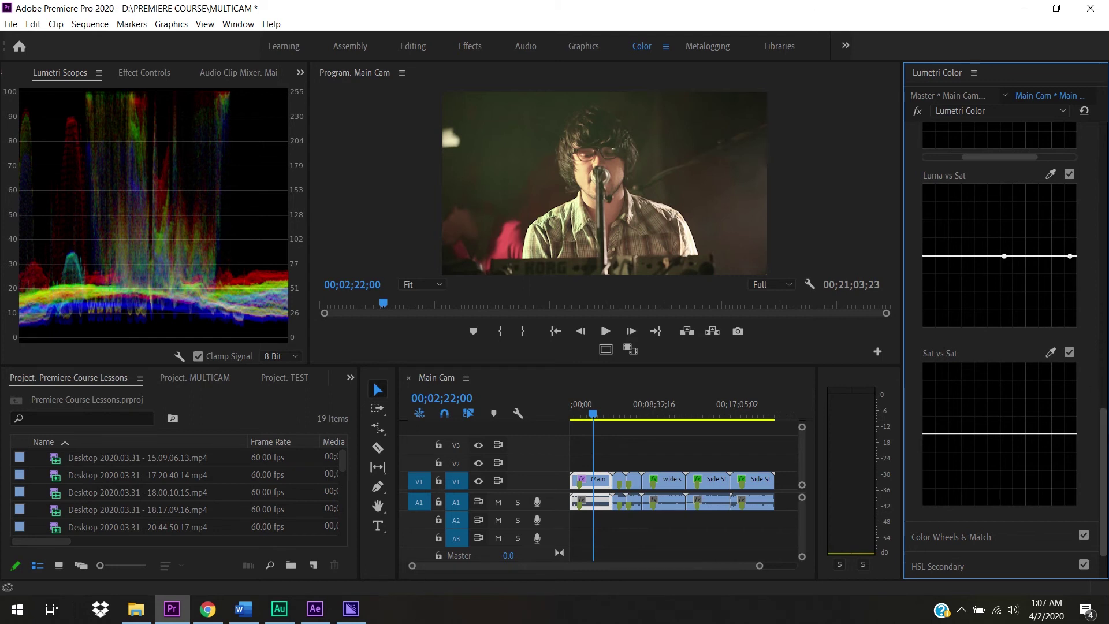
double_click(1071, 258)
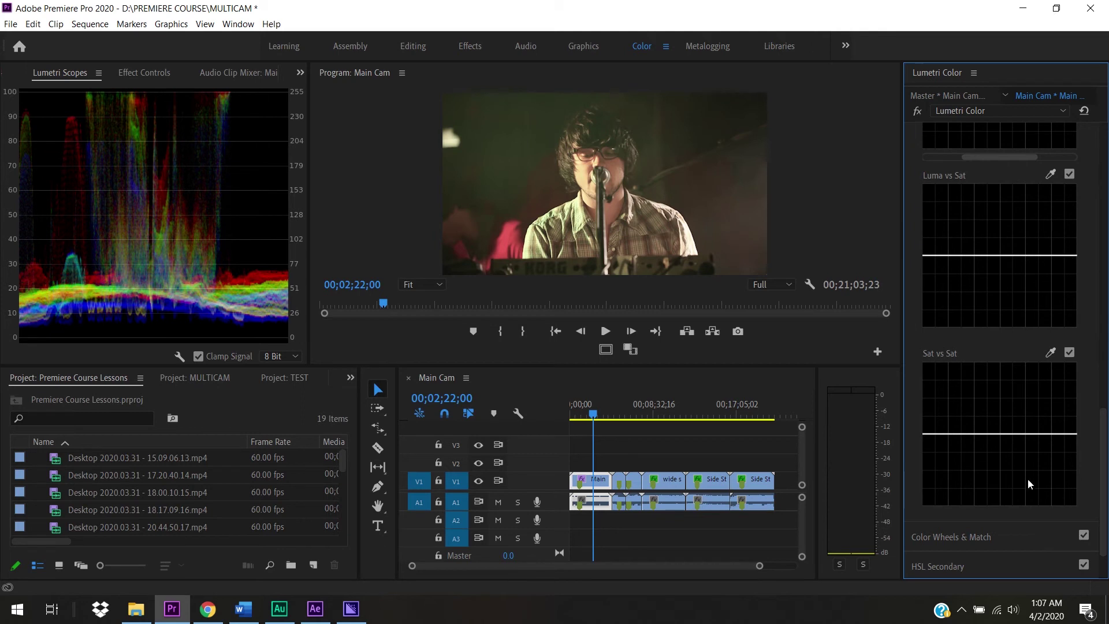
- Try raising the most saturated colors and fully desaturating the mid-saturated ones on the Sat vs Sat curve, and reset the curve
click(1027, 434)
drag(1073, 439, 1057, 371)
drag(1026, 435, 1002, 524)
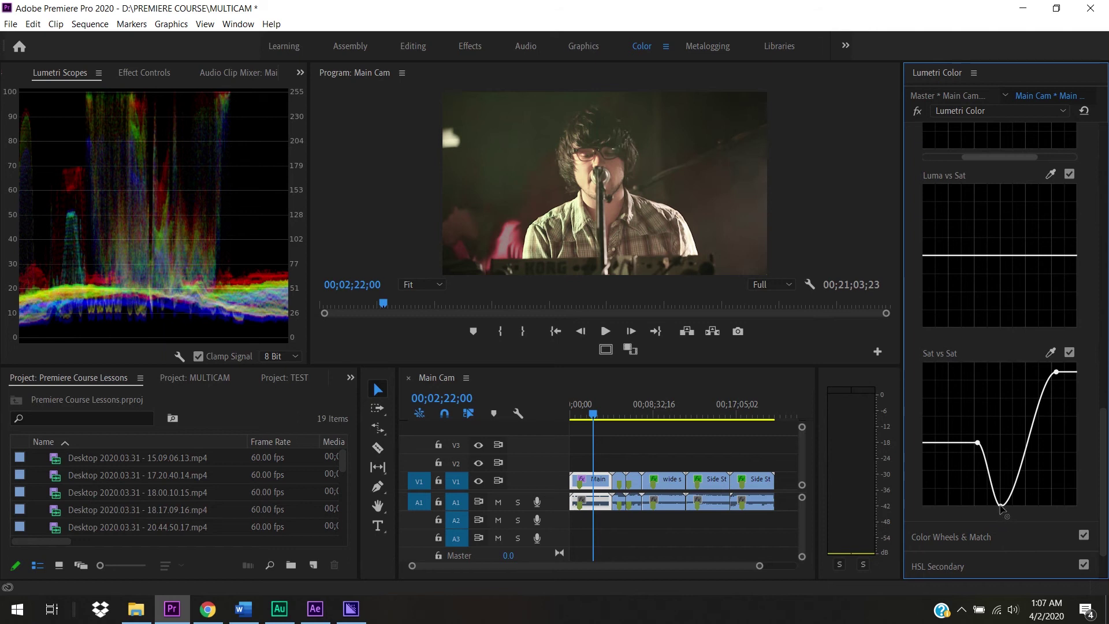
double_click(1003, 505)
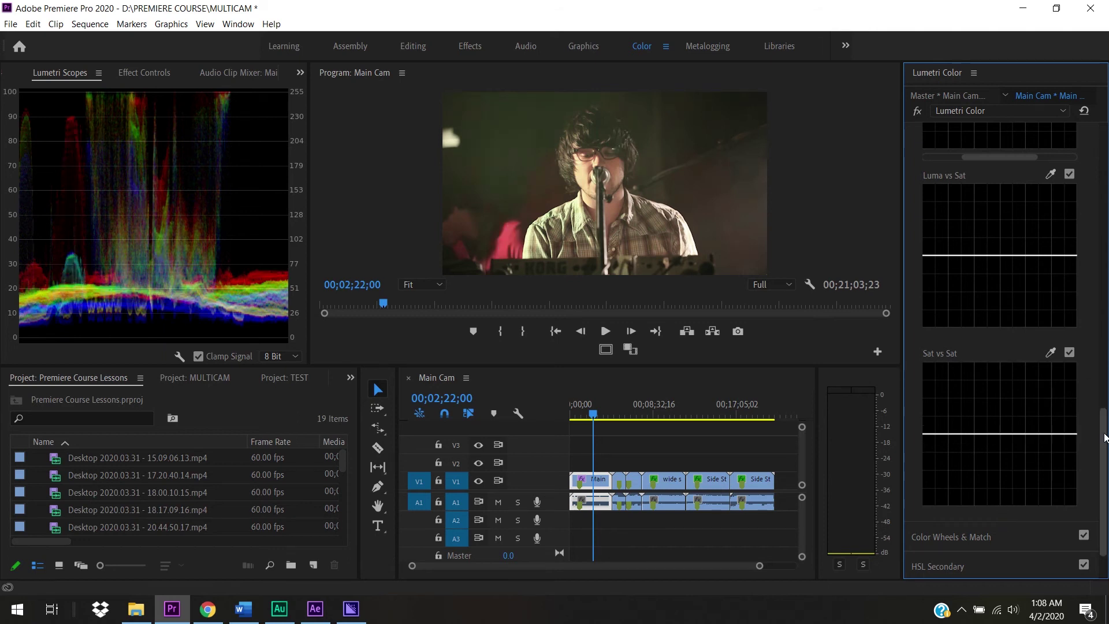
- Try matching the clip's color to the reference frame at 00;01;46;00 in Comparison View with Face Detection on, and undo the match
scroll(1102, 422, down, 2)
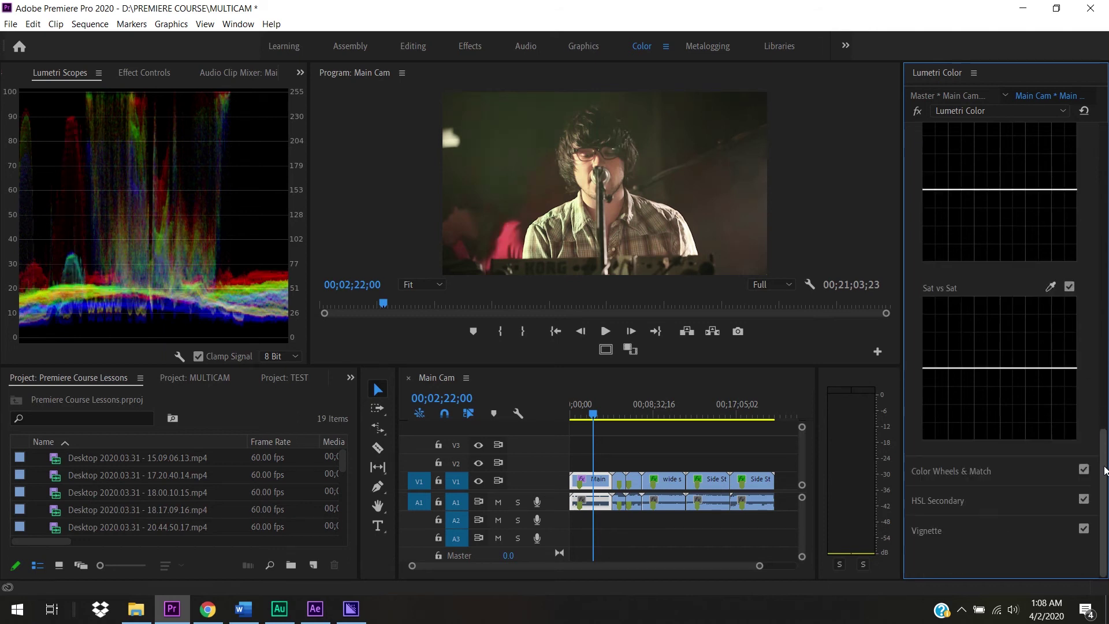
click(980, 471)
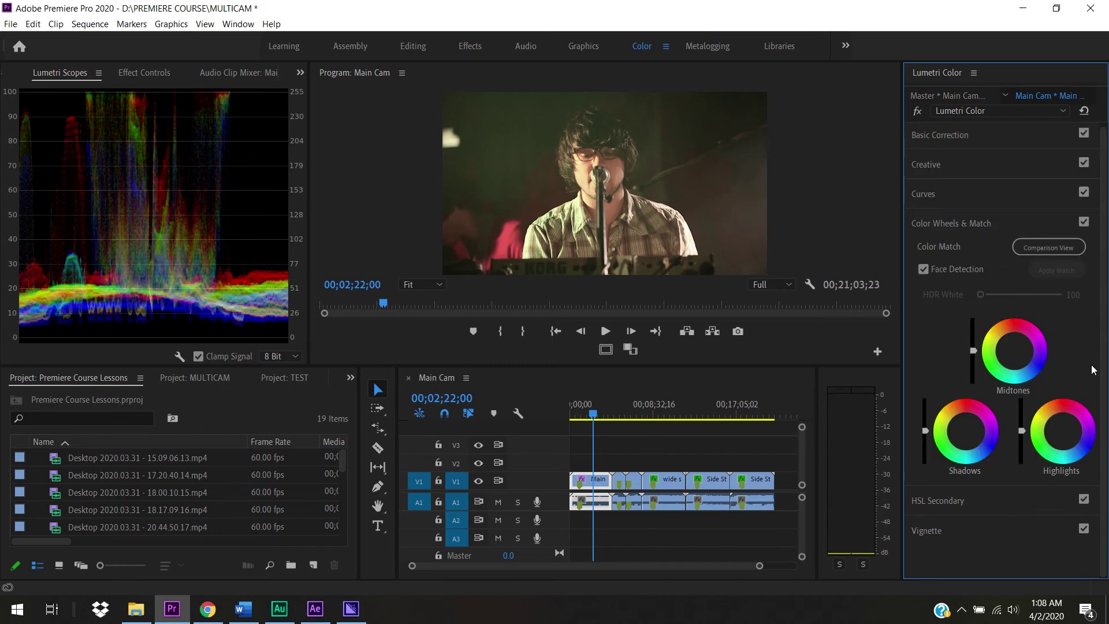
click(1051, 248)
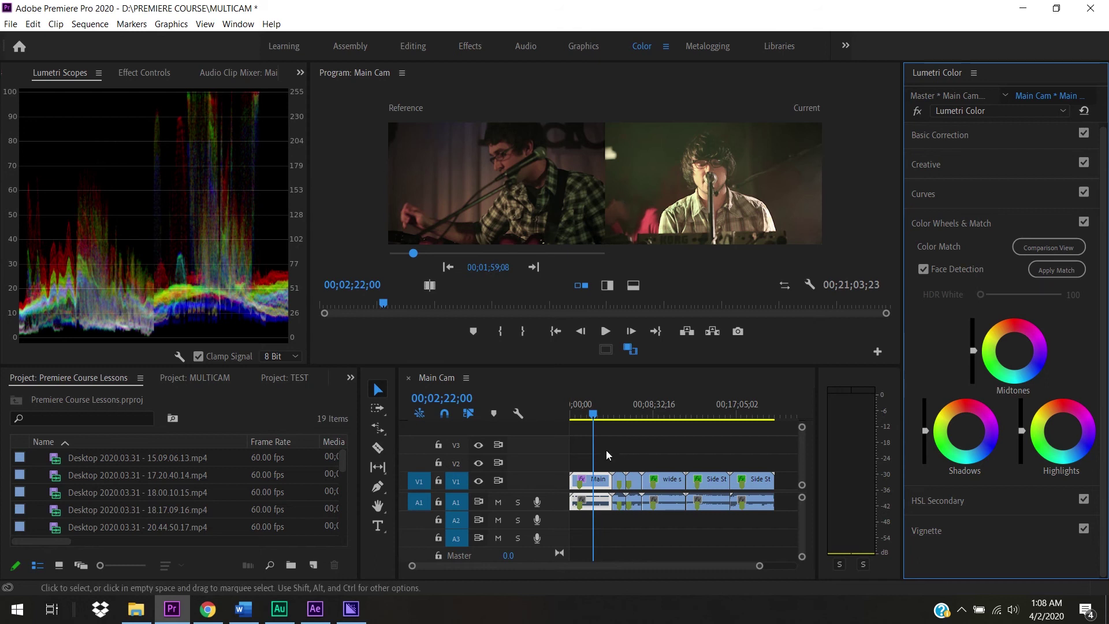
drag(416, 252, 415, 252)
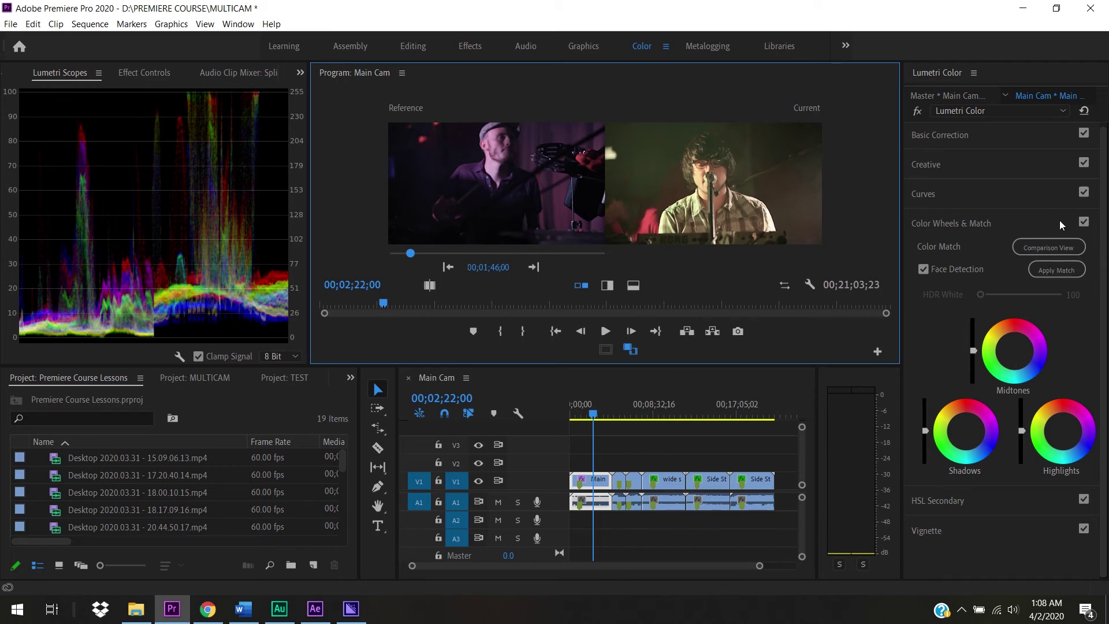
click(1075, 269)
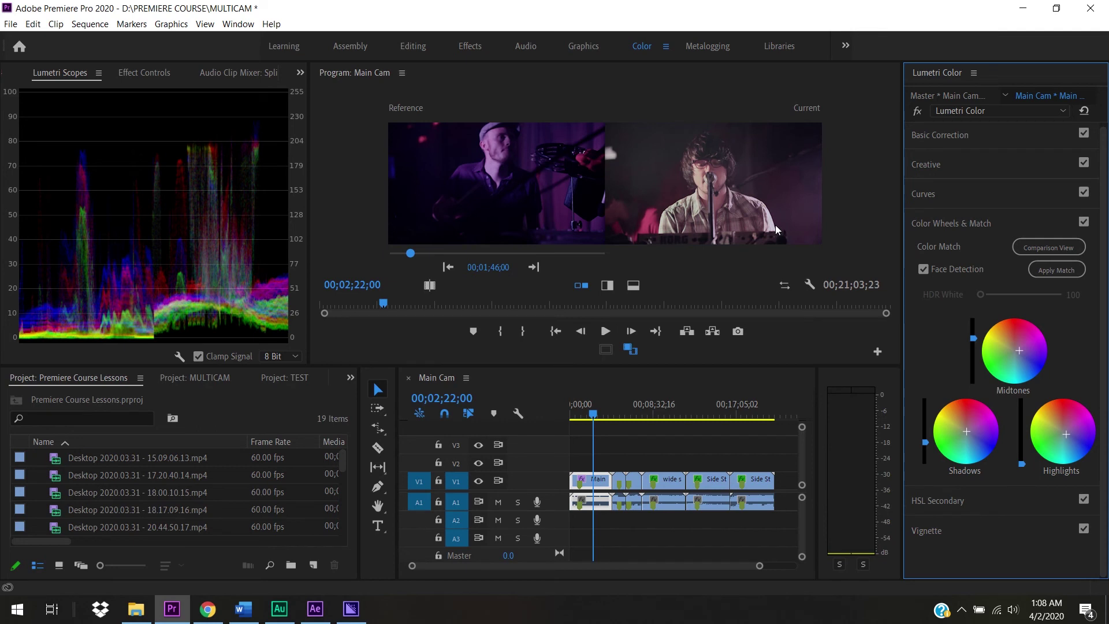
key(ctrl+z)
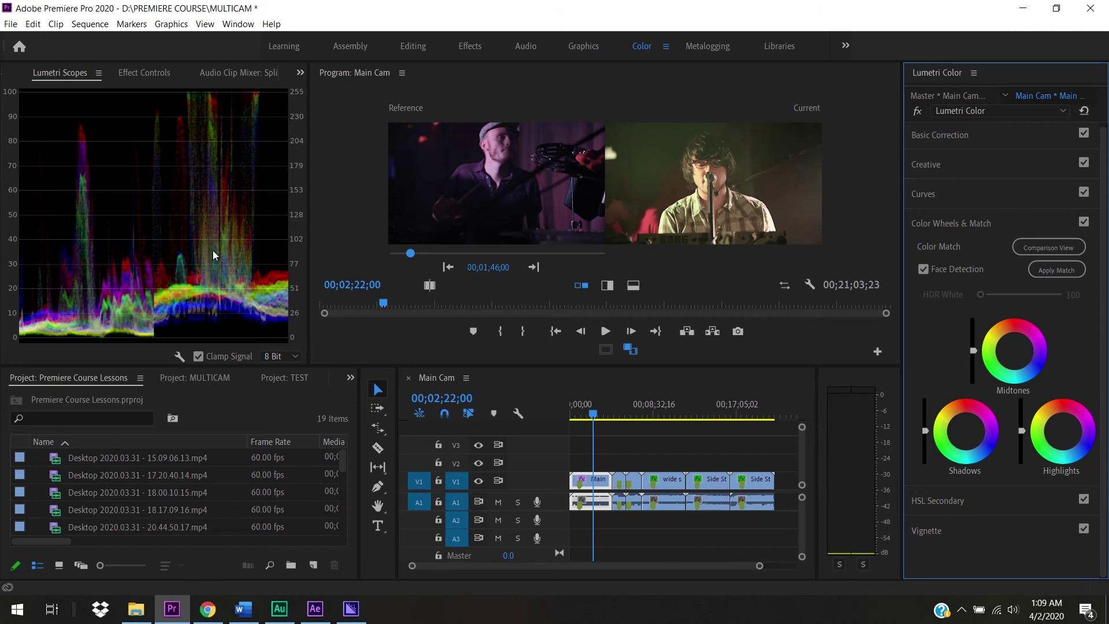
- Try the automatic tone adjustment in Basic Correction and undo it
click(939, 135)
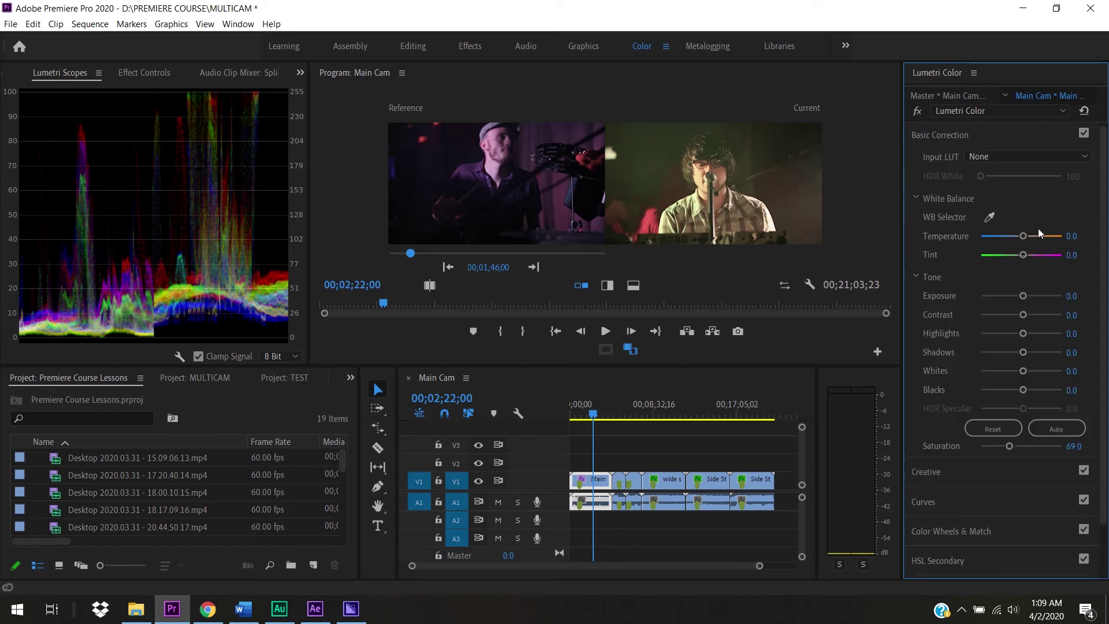
click(1060, 428)
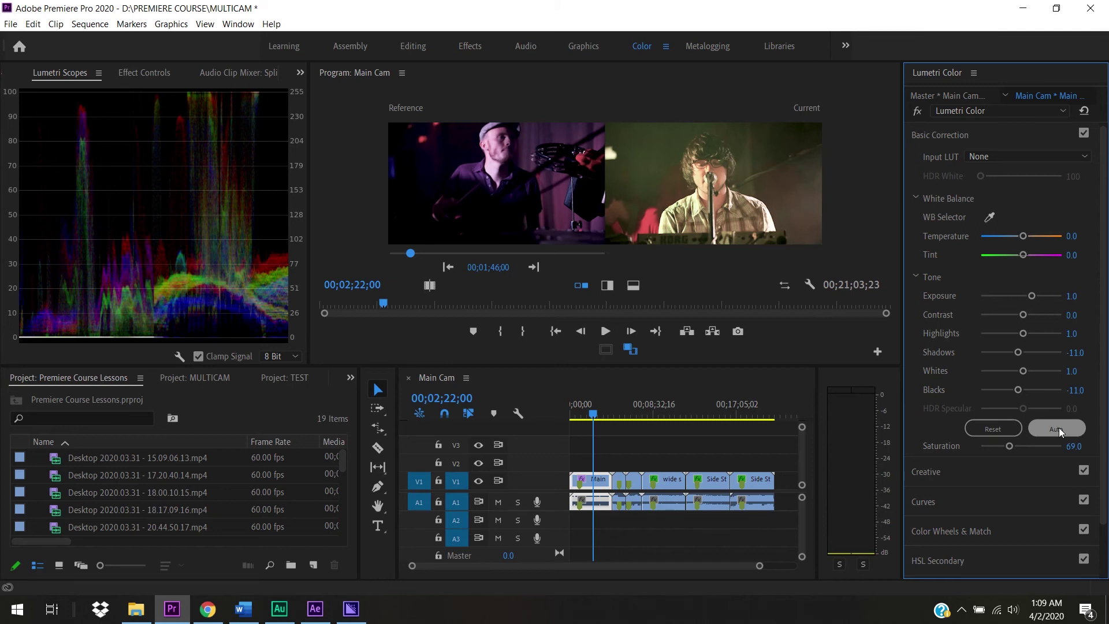
key(ctrl+z)
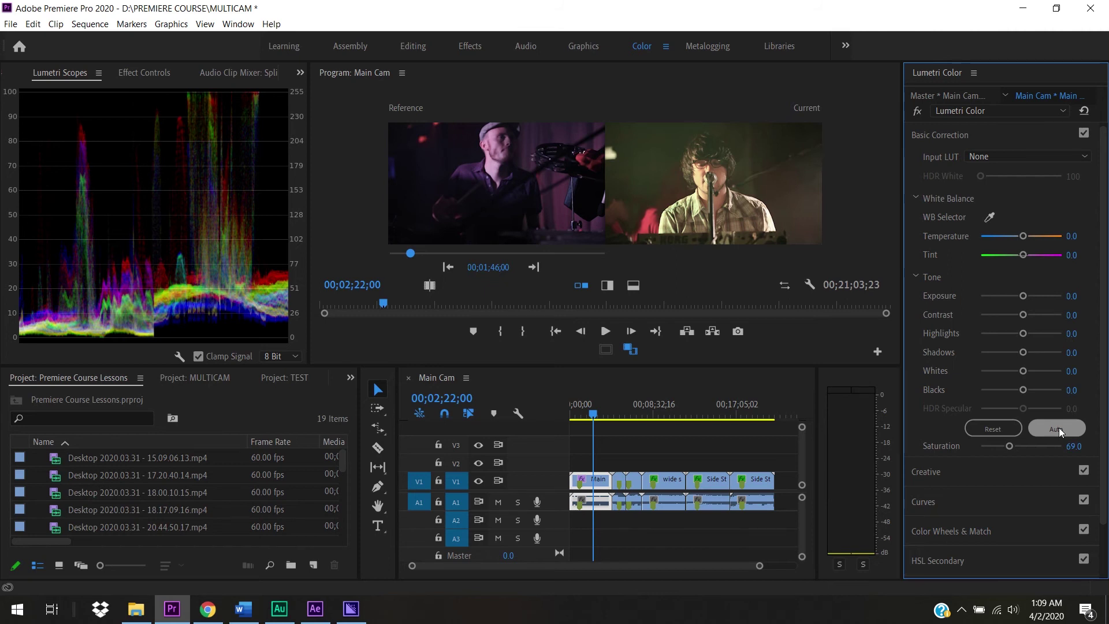
- Open the HSL Secondary key settings and turn off Comparison View to show only the current frame
scroll(1102, 424, down, 2)
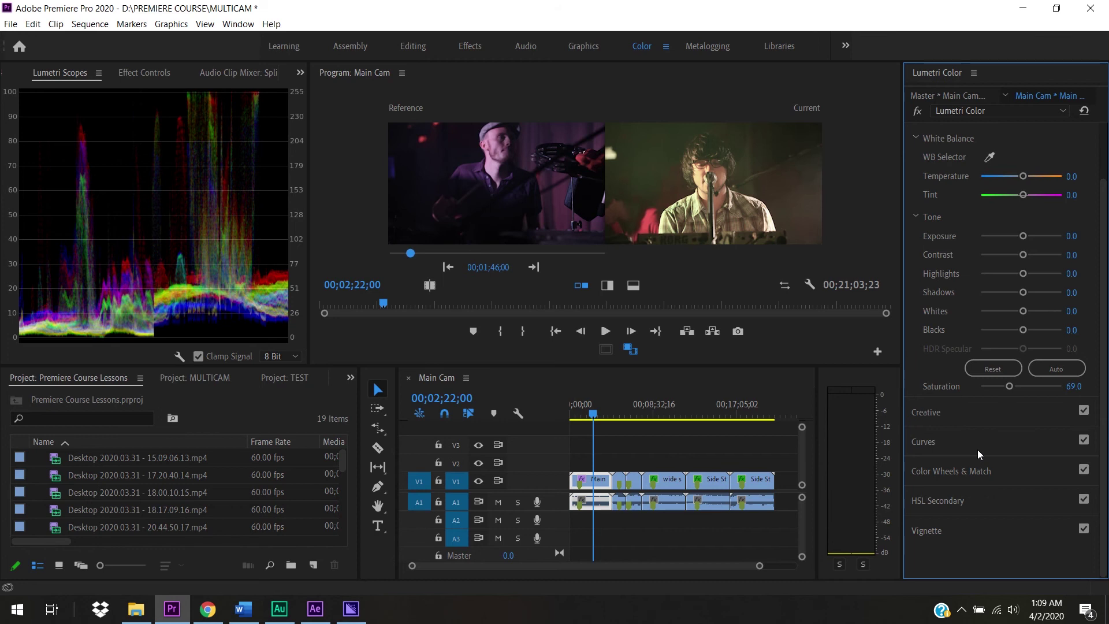
click(988, 470)
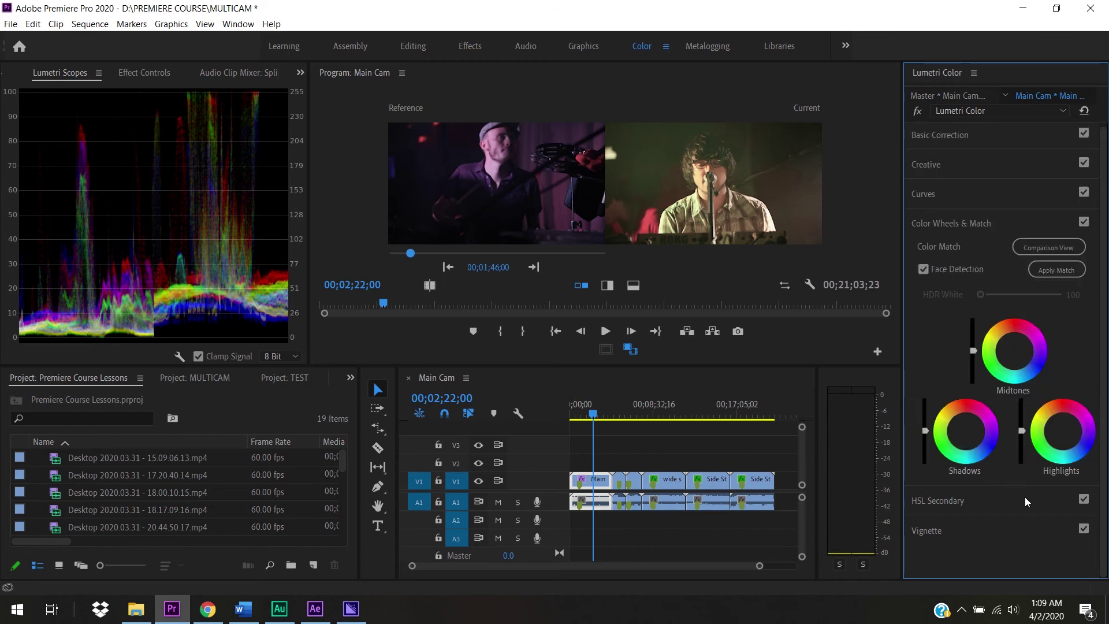
click(979, 504)
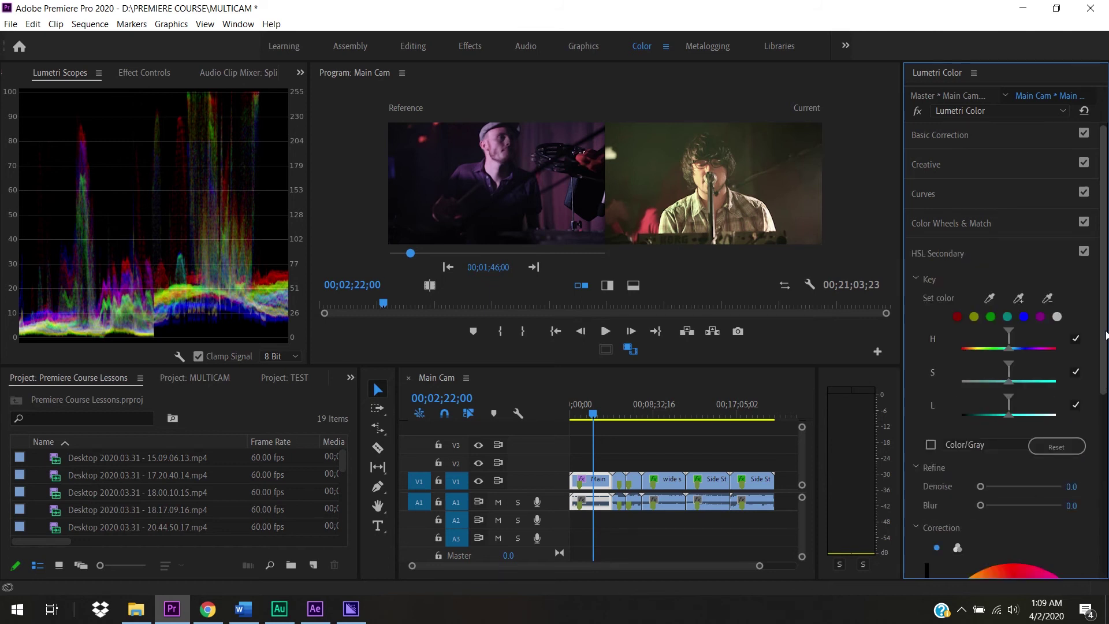
drag(1107, 335, 1107, 377)
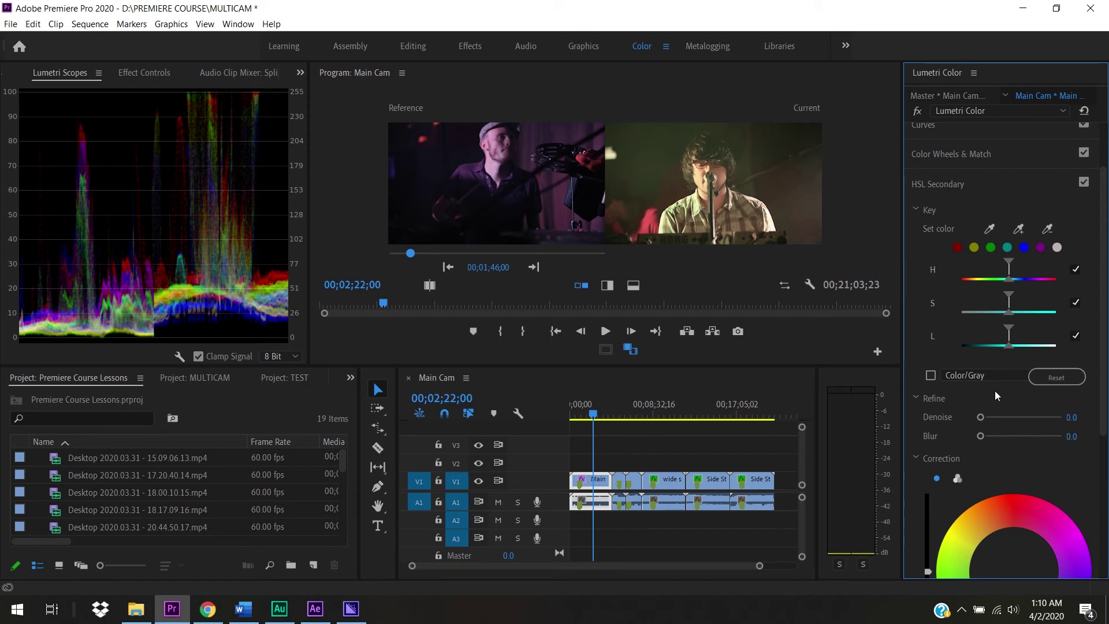
click(991, 230)
click(634, 350)
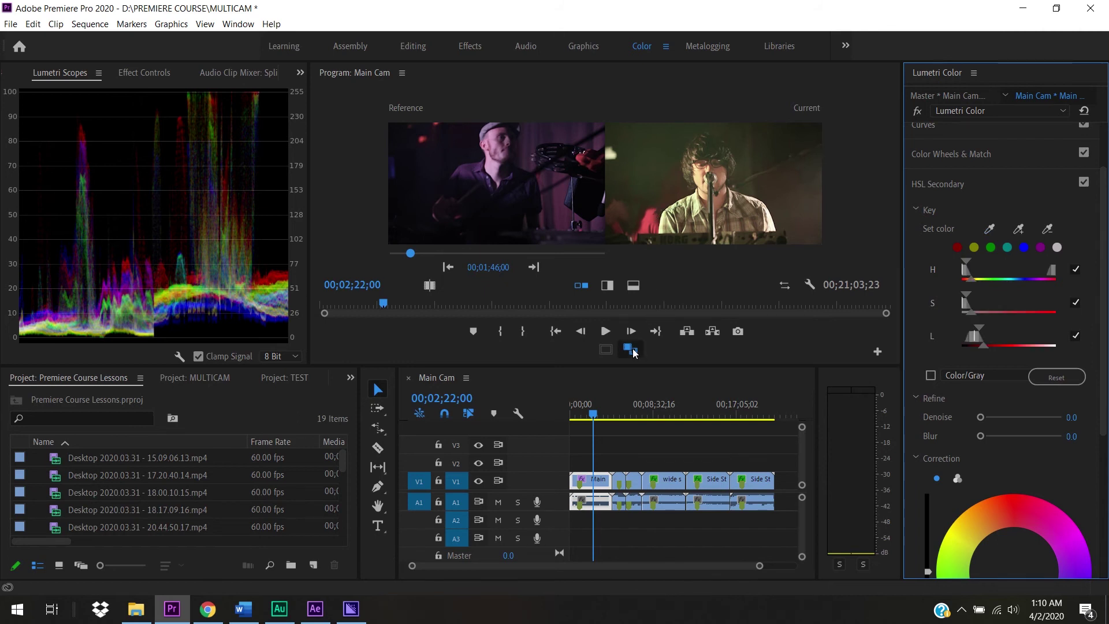
click(633, 350)
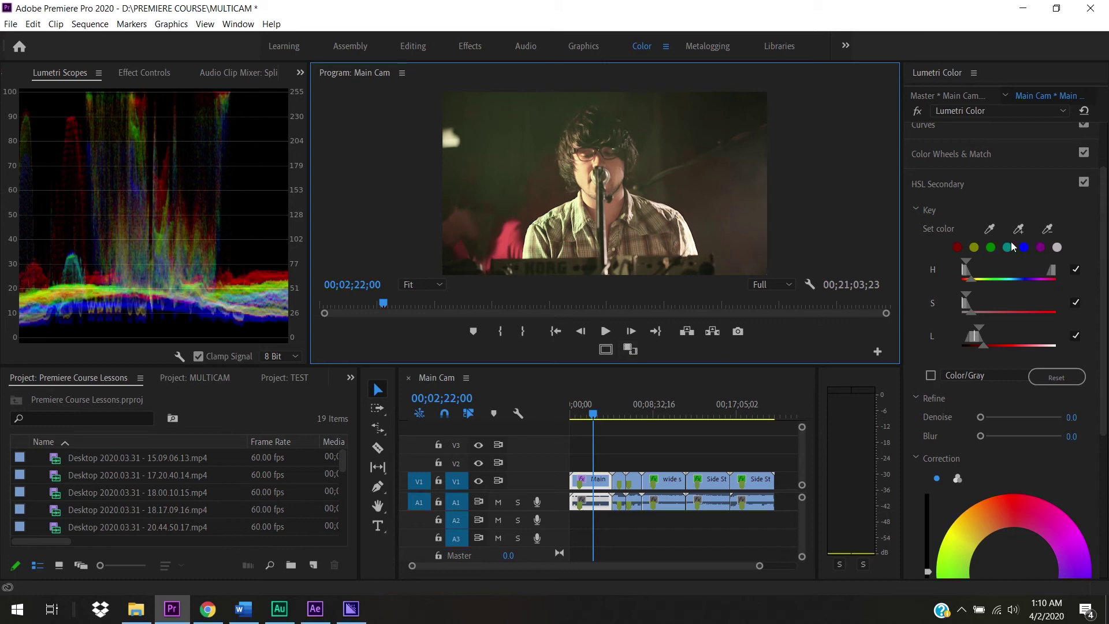
- Sample the red area beside the singer as the HSL Secondary key color, and check the selection with the Color/Gray mask
click(990, 229)
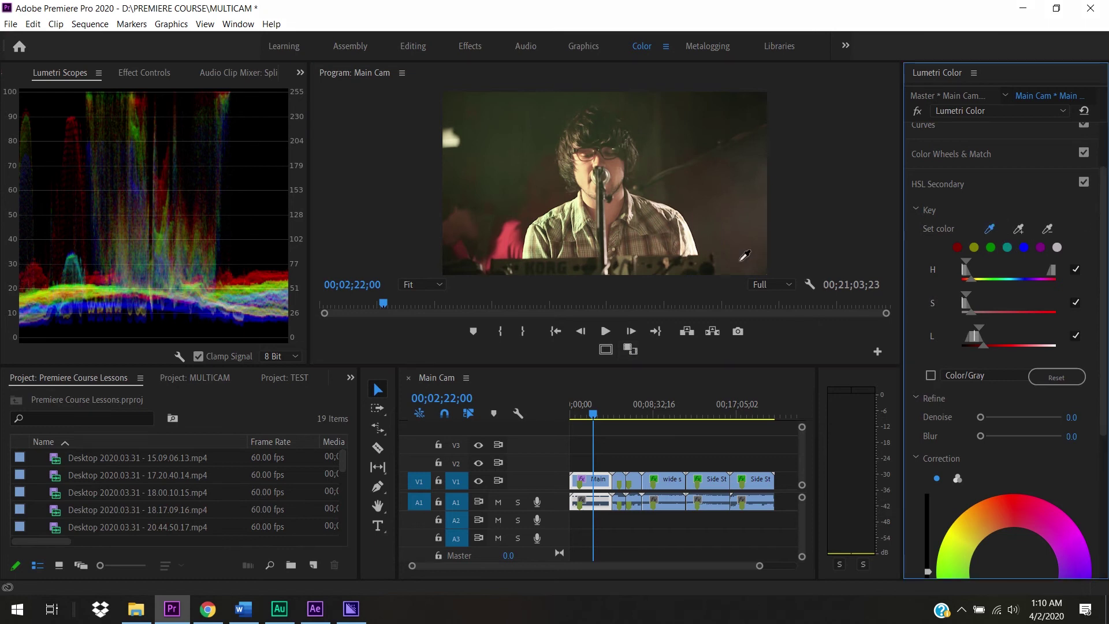
click(511, 230)
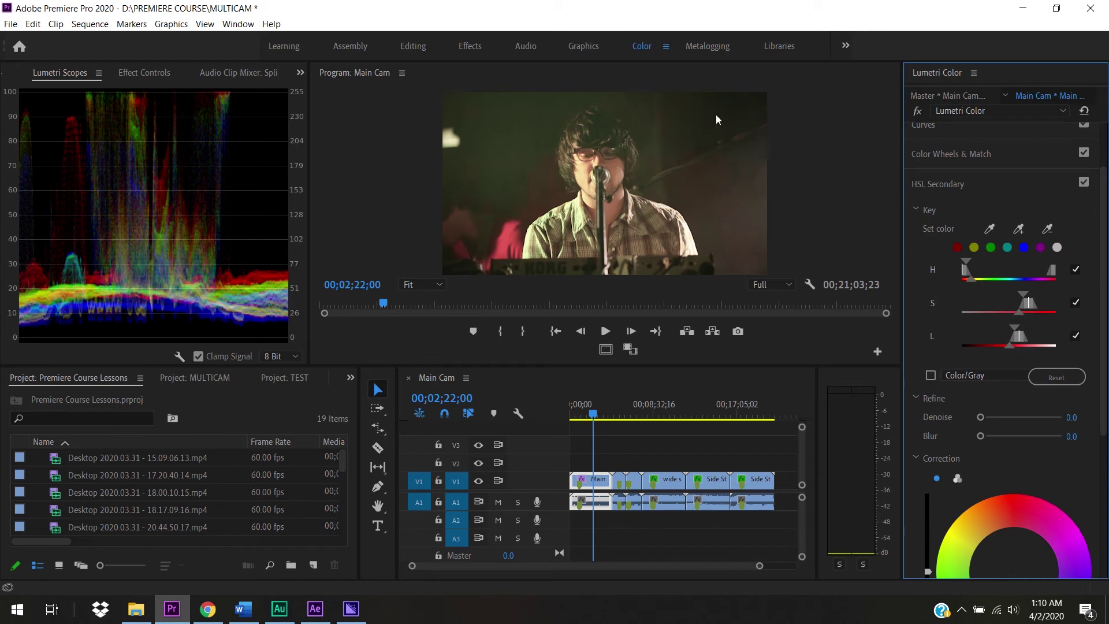
click(930, 376)
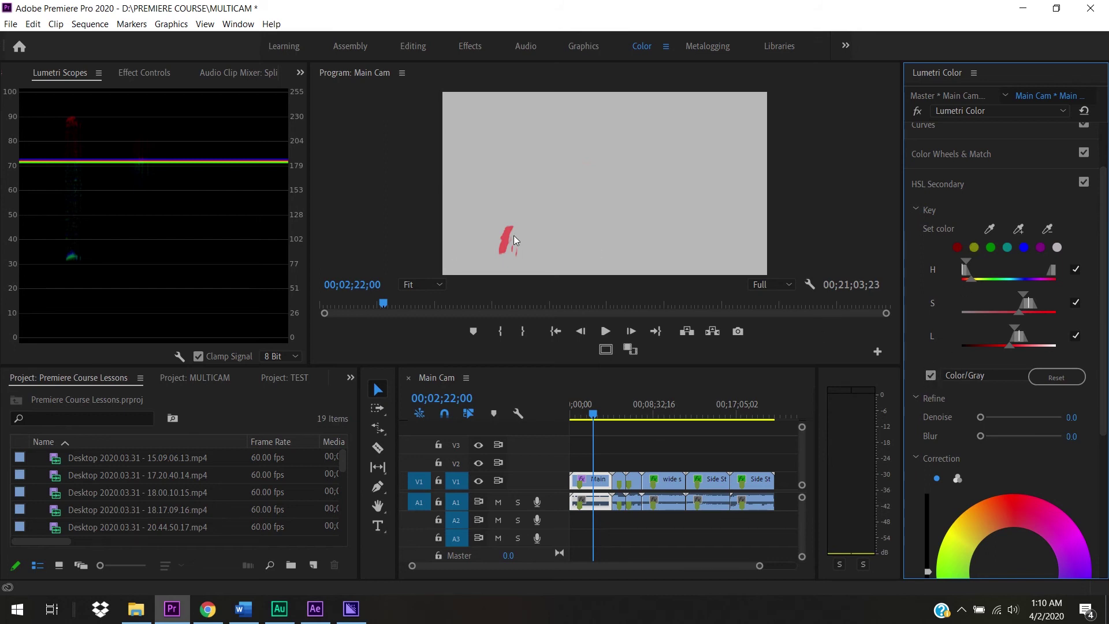
click(932, 376)
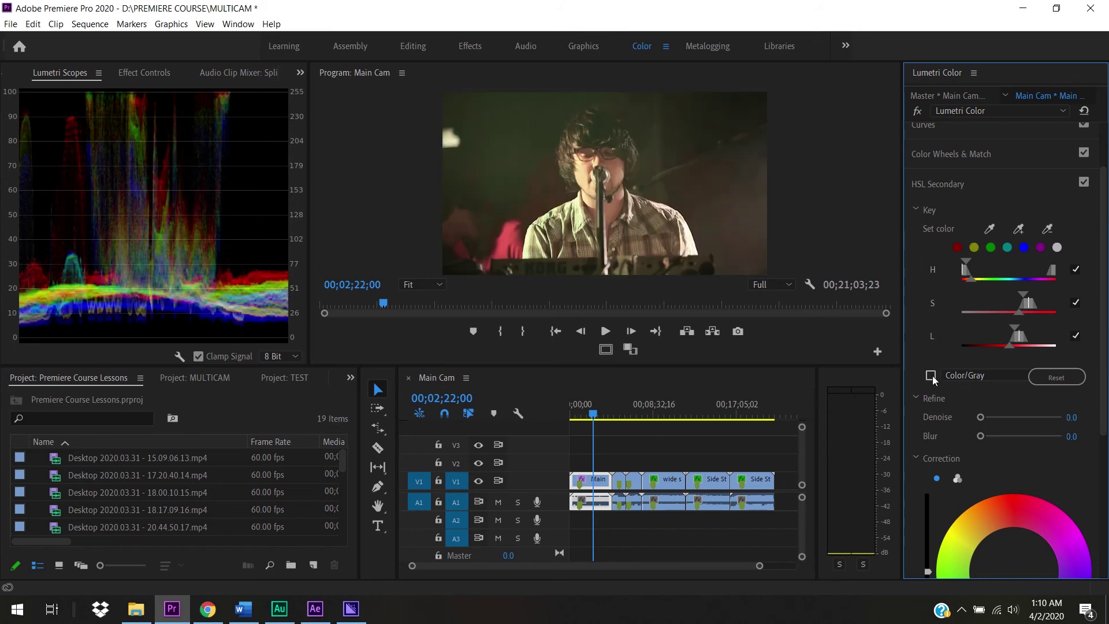
- Add another shade of the red area beside the singer to the key, and check the widened selection with the Color/Gray mask
click(1020, 230)
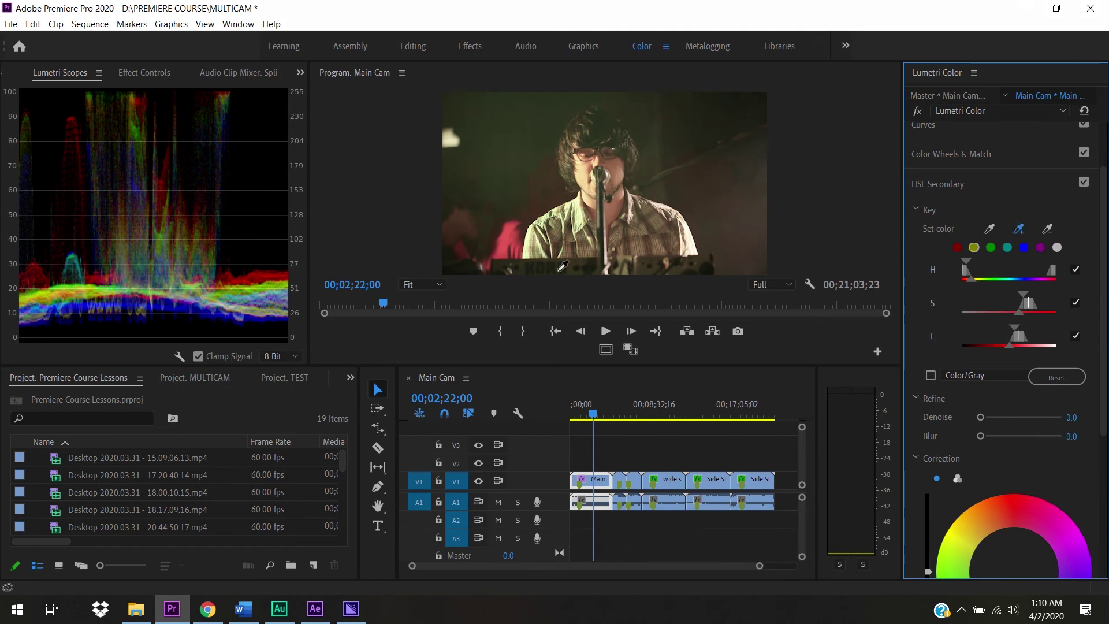
click(515, 239)
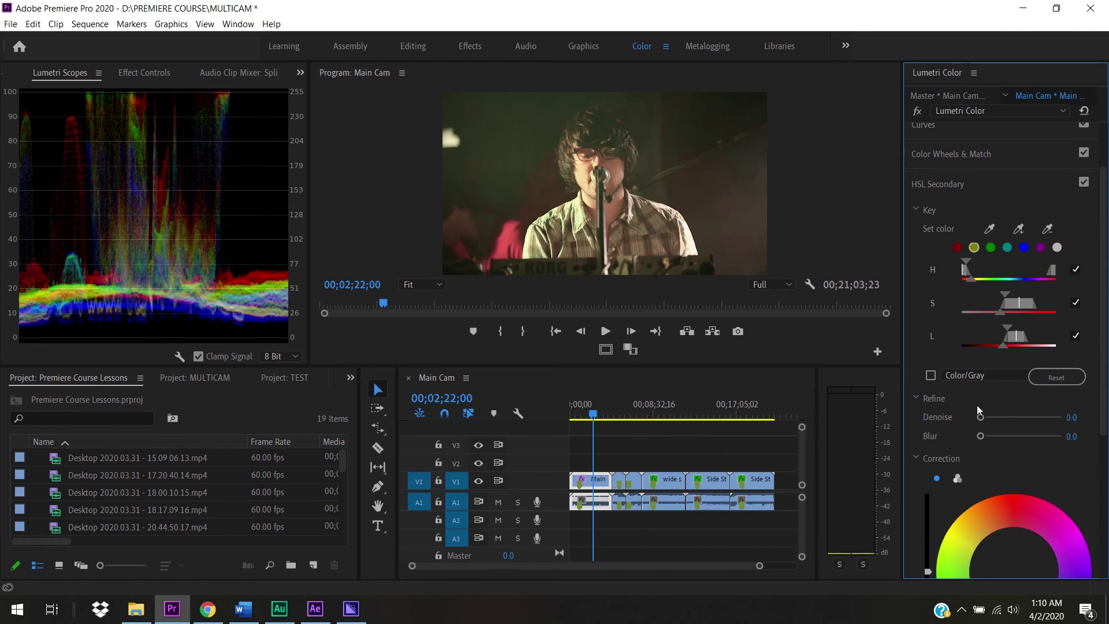
click(931, 376)
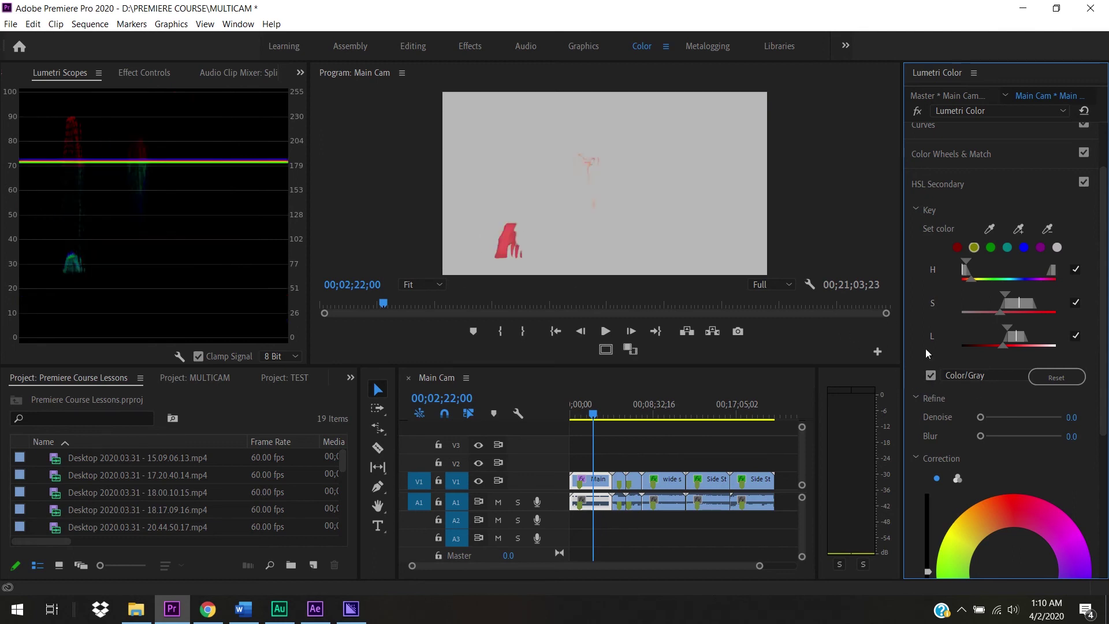
click(931, 376)
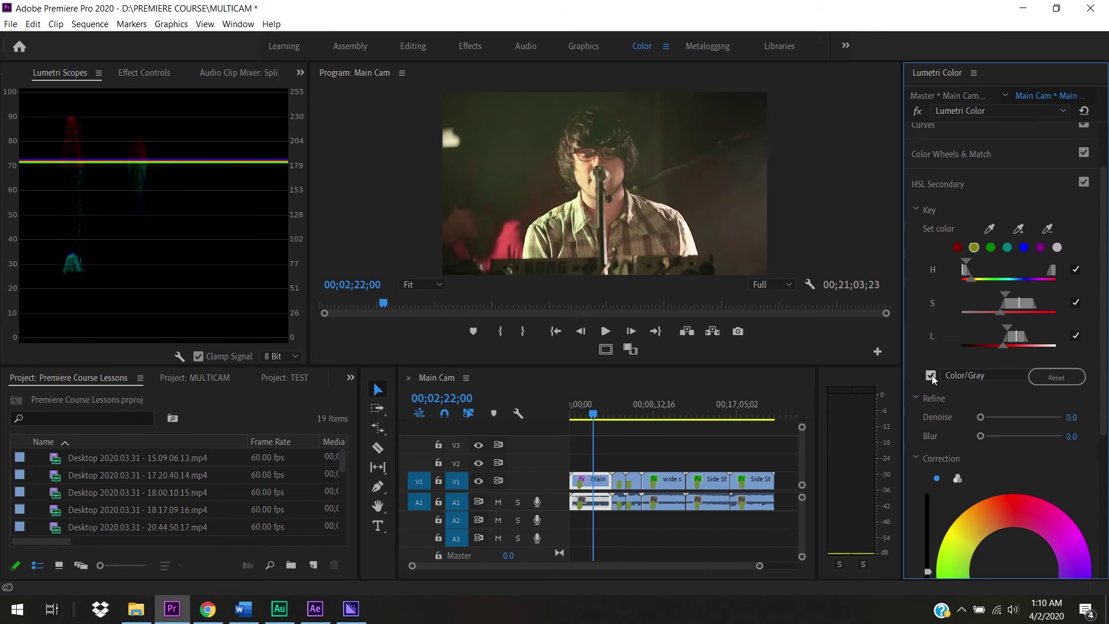
- Subtract the singer's skin tones around the eyes from the HSL Secondary key, checking the selection with the Color/Gray mask
click(1049, 229)
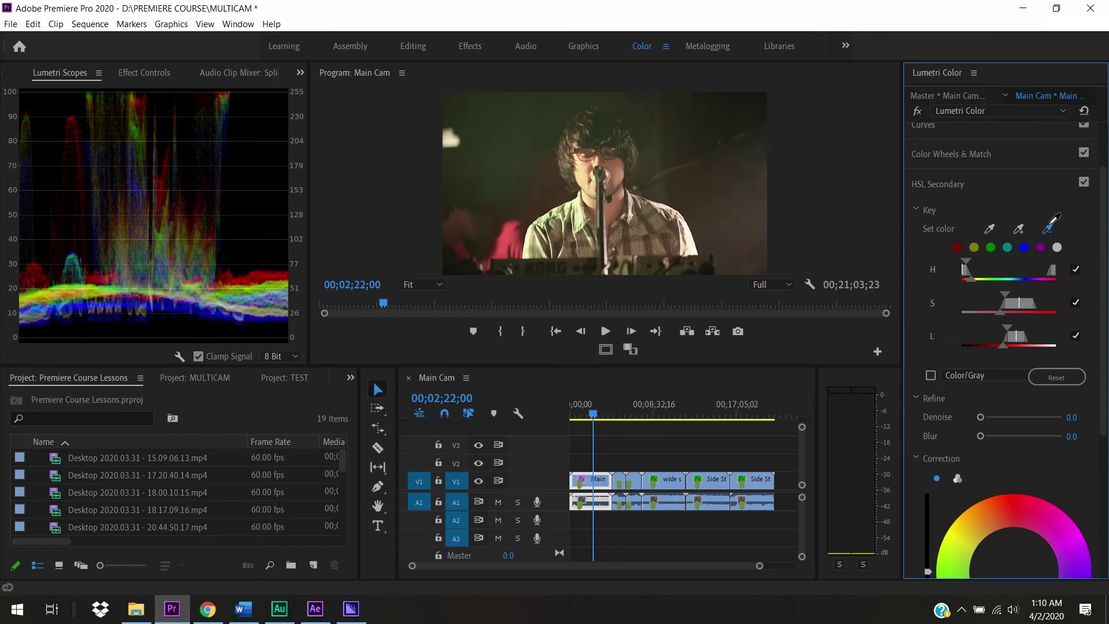
click(583, 166)
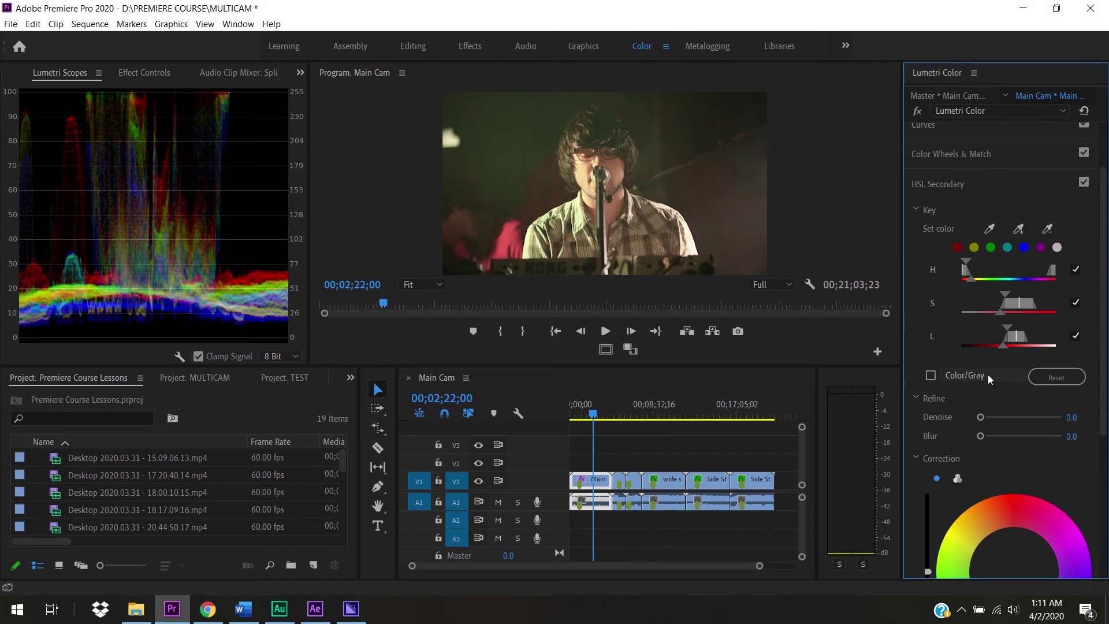
click(931, 376)
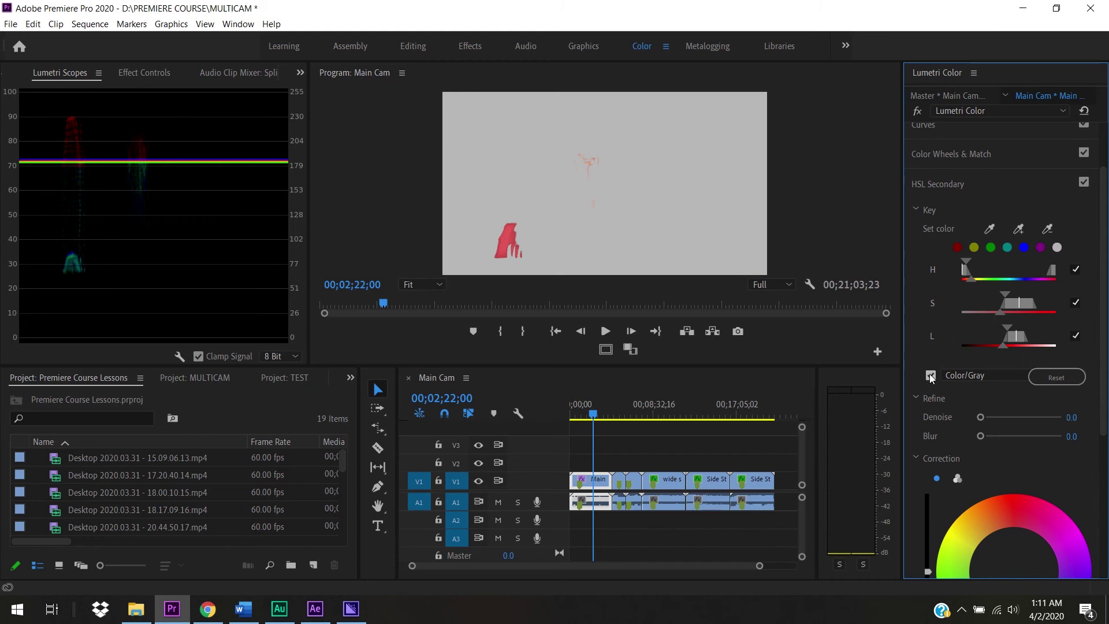
click(931, 376)
click(1047, 230)
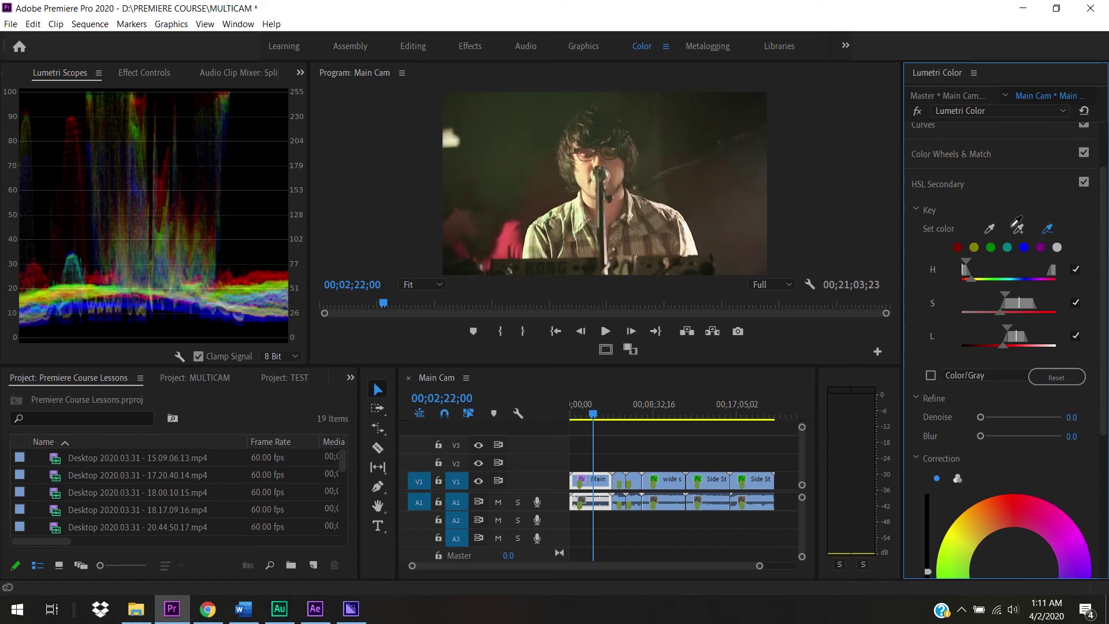
click(592, 158)
click(931, 375)
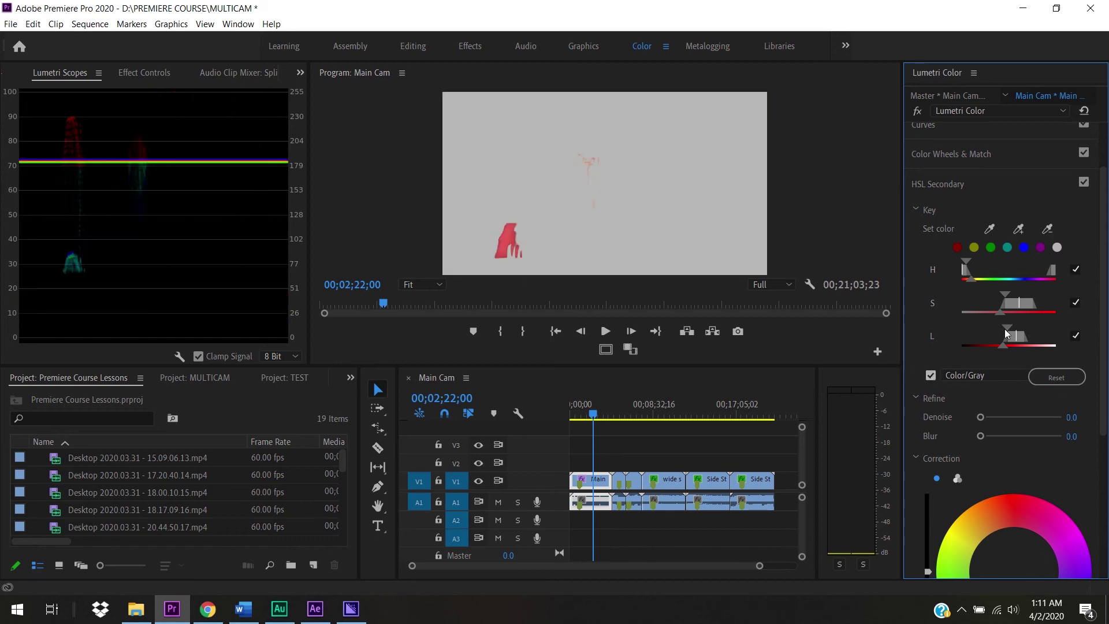
click(1048, 230)
click(589, 161)
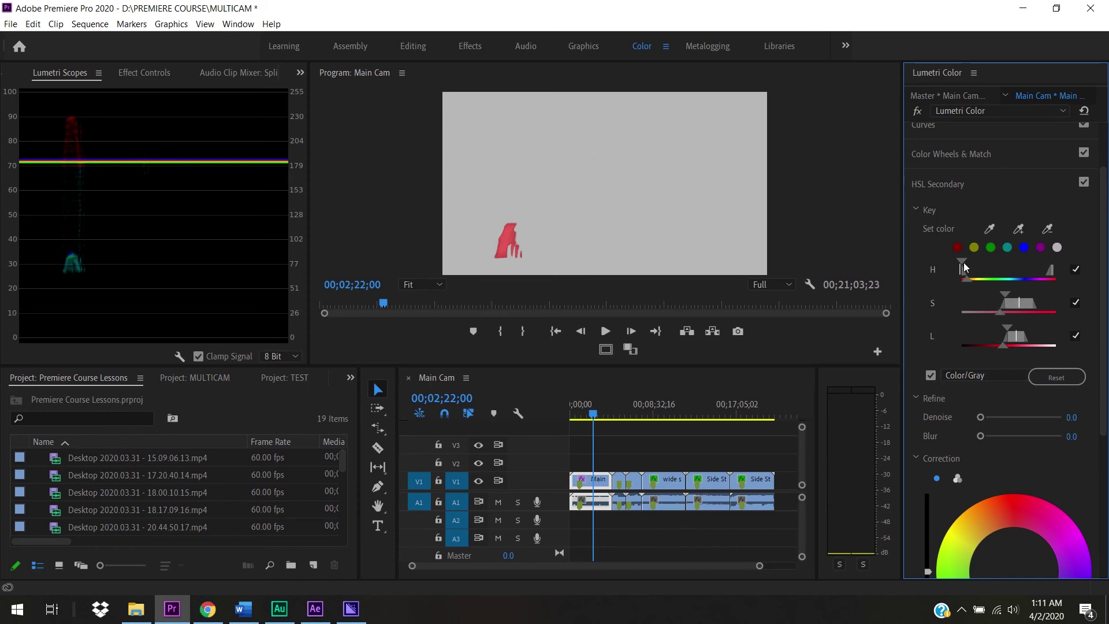
- Fine-tune the key's hue range and widen its saturation and luminance ranges to cover more of the red area beside the singer
mouse_move(962, 260)
mouse_down()
mouse_move(977, 261)
mouse_move(965, 261)
mouse_up()
mouse_move(1007, 293)
mouse_down()
mouse_move(986, 296)
mouse_move(1034, 303)
mouse_move(1025, 303)
mouse_up()
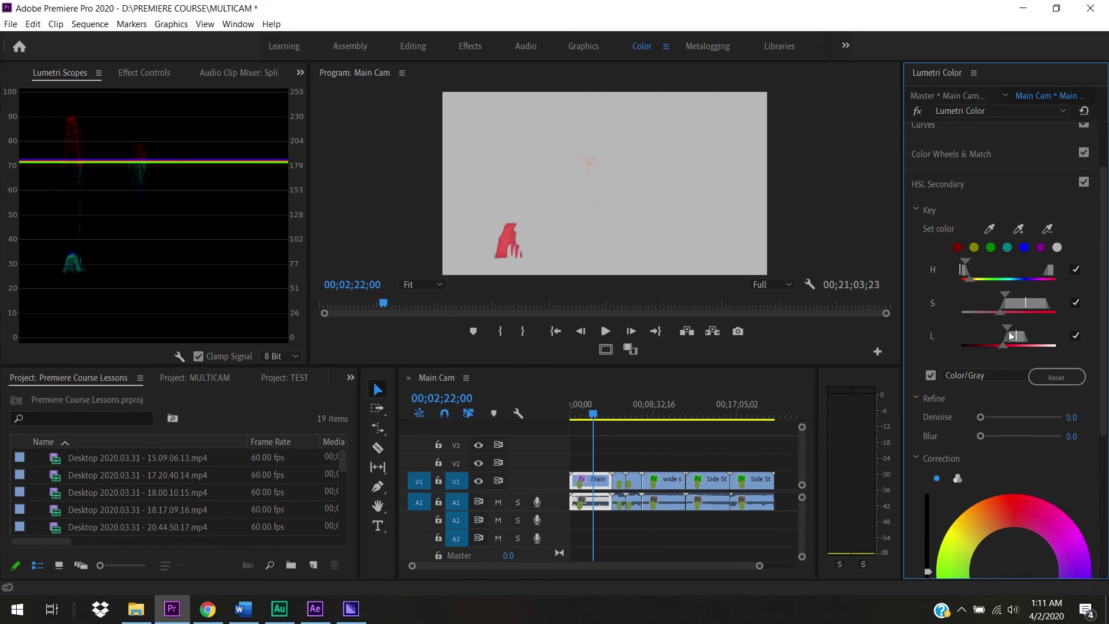
mouse_move(1007, 327)
mouse_down()
mouse_move(983, 328)
mouse_move(1021, 338)
mouse_up()
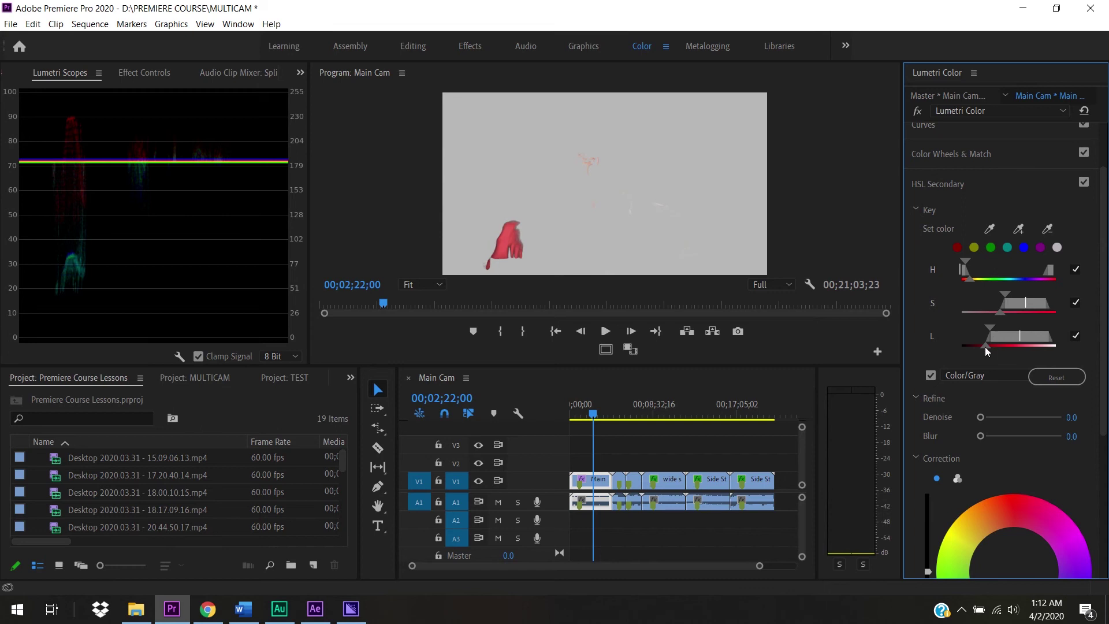
drag(986, 346, 989, 345)
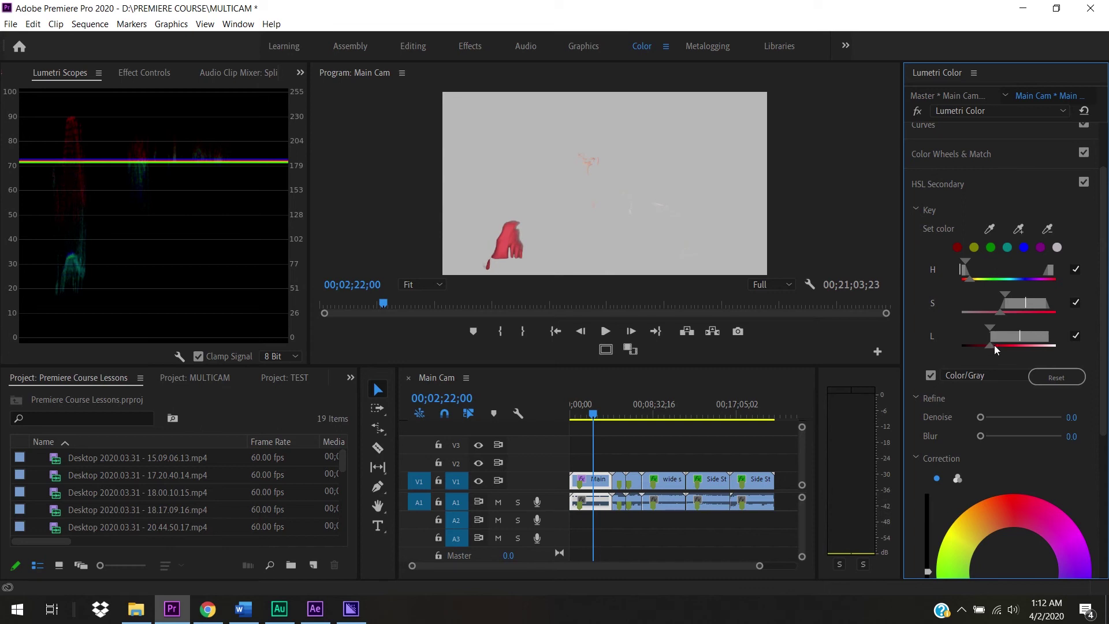
mouse_move(991, 344)
mouse_down()
mouse_move(973, 345)
mouse_move(988, 344)
mouse_up()
- Subtract the remaining face tones from the key, and compare the Color/Gray mask with the full image
click(1046, 230)
click(589, 161)
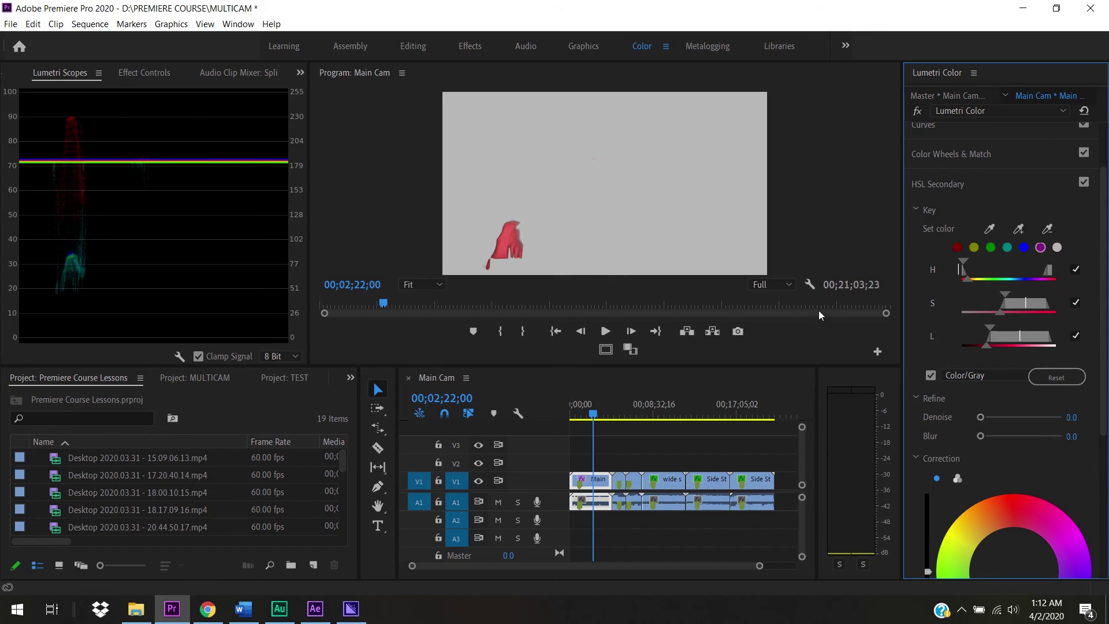
click(931, 376)
click(931, 376)
click(930, 376)
click(931, 376)
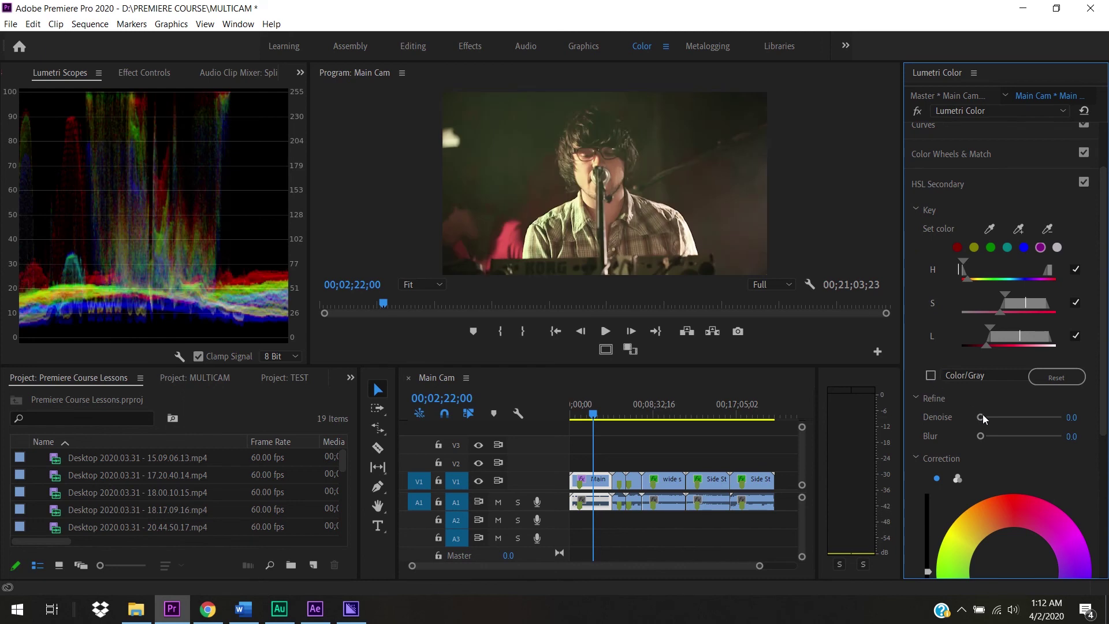
click(931, 376)
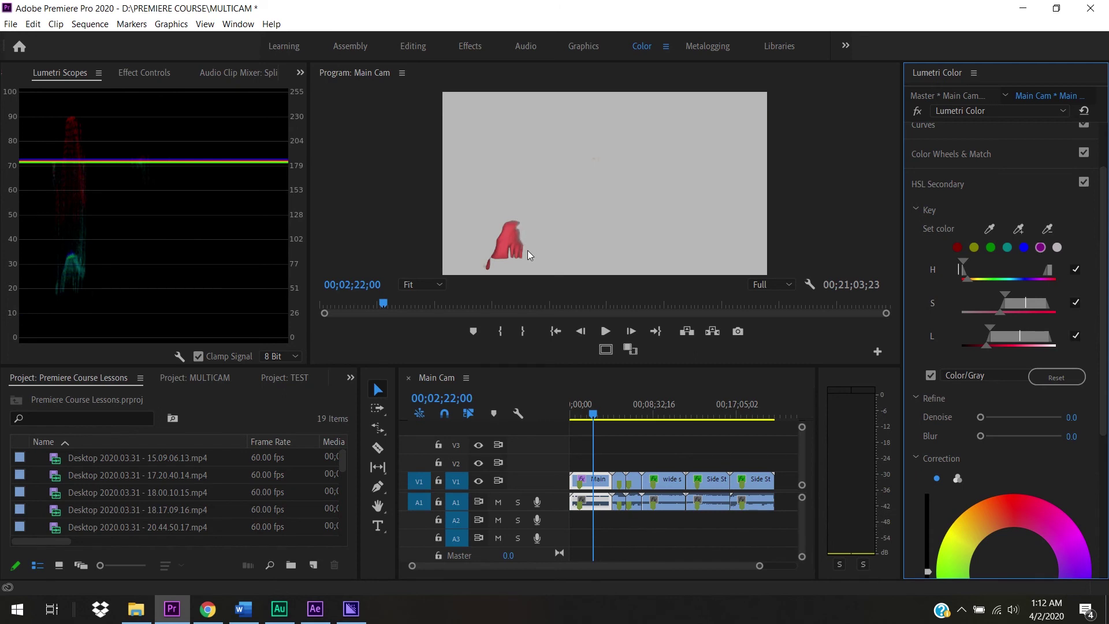
- Set the key's Denoise to 71.7, judging the mask edges of the red area up close
click(414, 287)
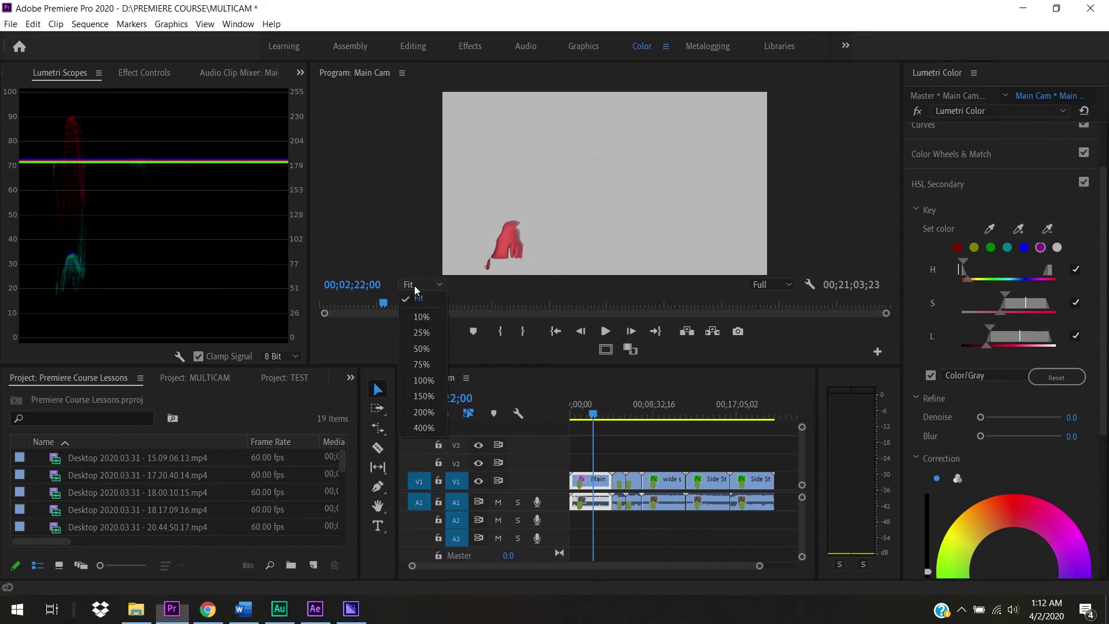
click(435, 394)
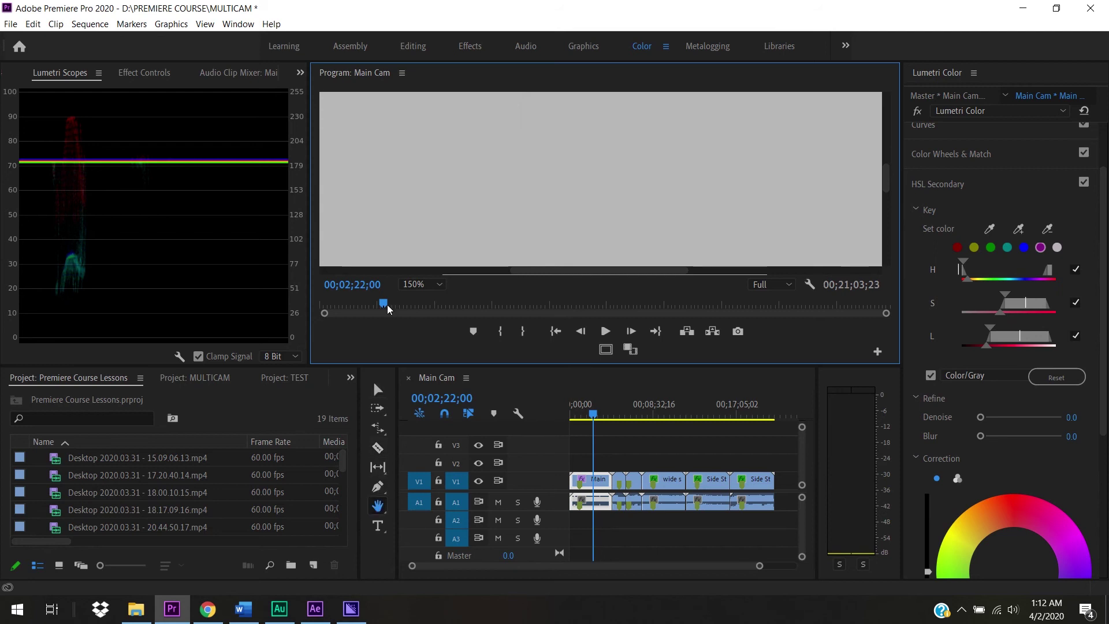
drag(389, 201, 582, 107)
drag(489, 214, 664, 129)
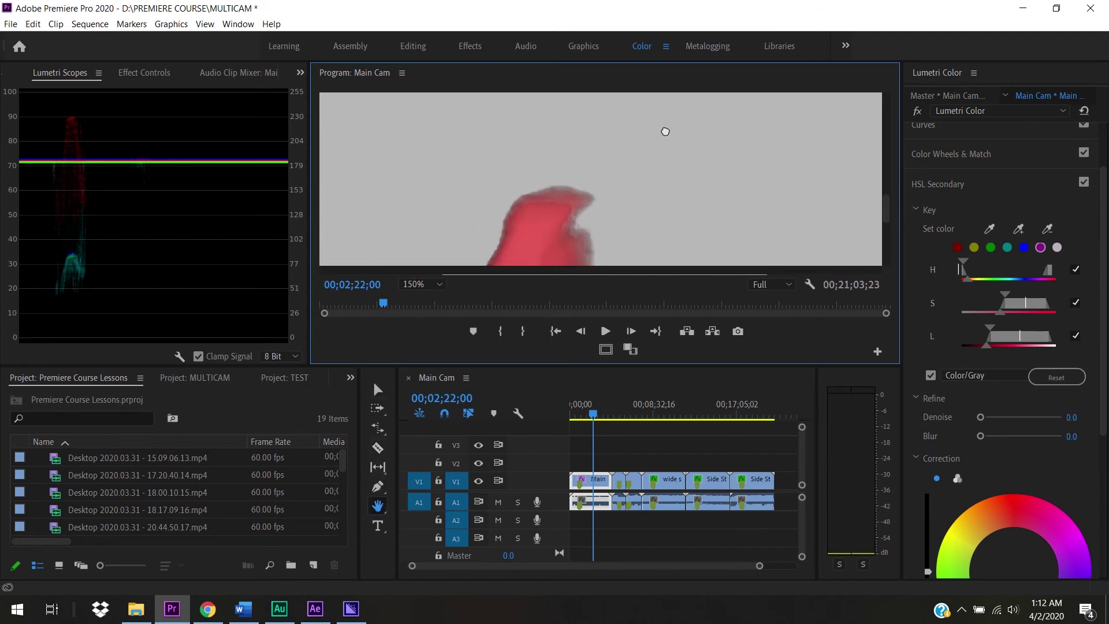
drag(633, 198, 657, 113)
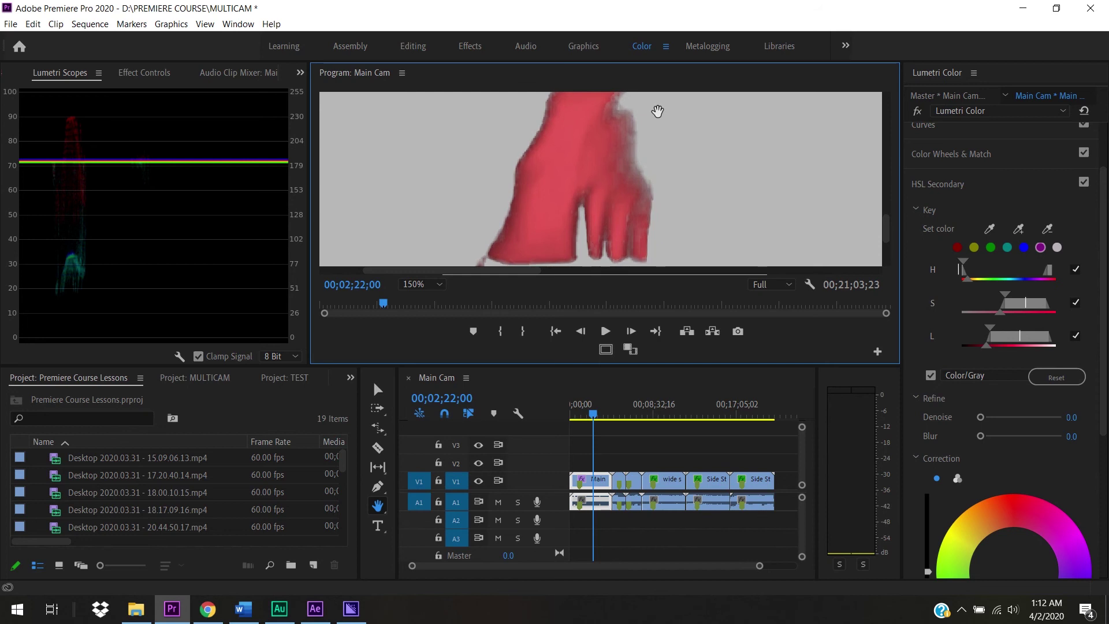
key(v)
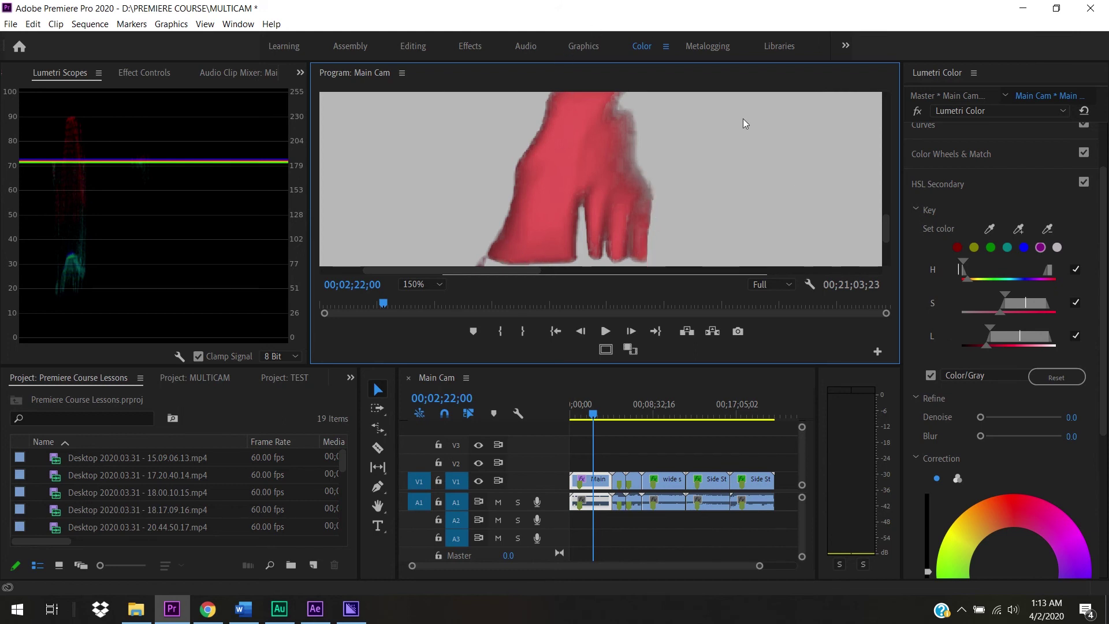
drag(984, 415, 1037, 419)
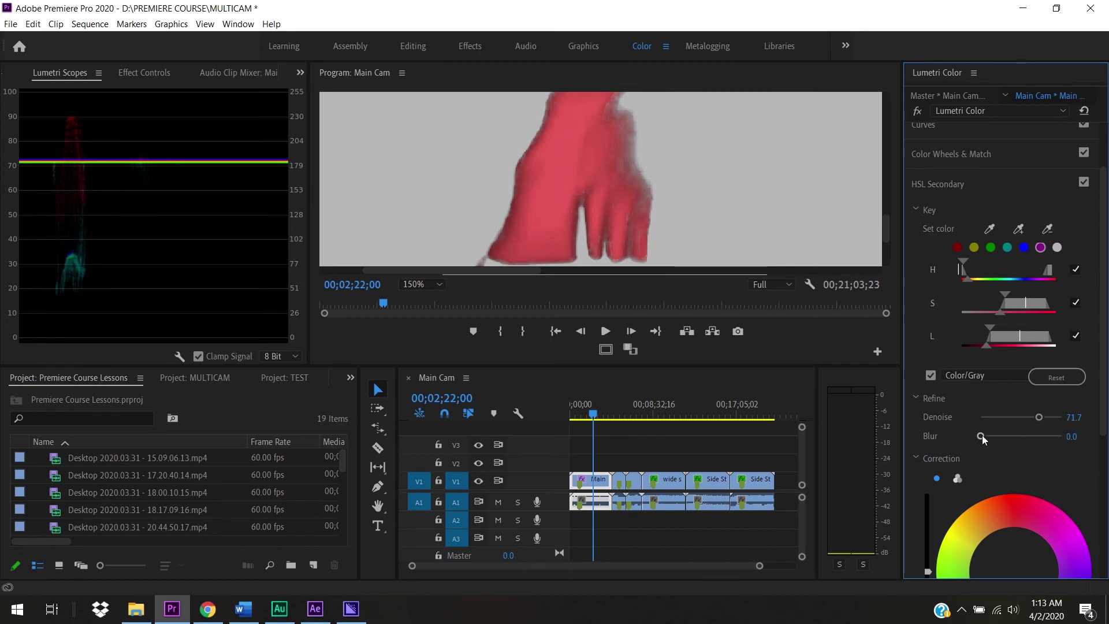
- Try light and strong blur on the mask edges, set Blur to 2.9, and turn off the Color/Gray mask
drag(984, 437, 990, 438)
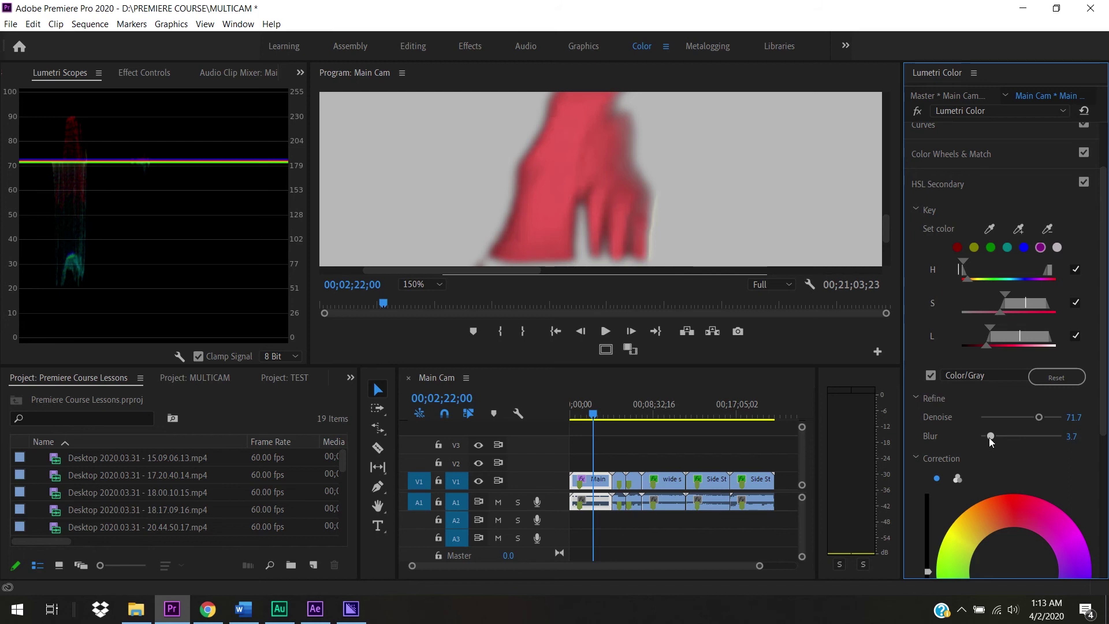
drag(990, 437, 987, 436)
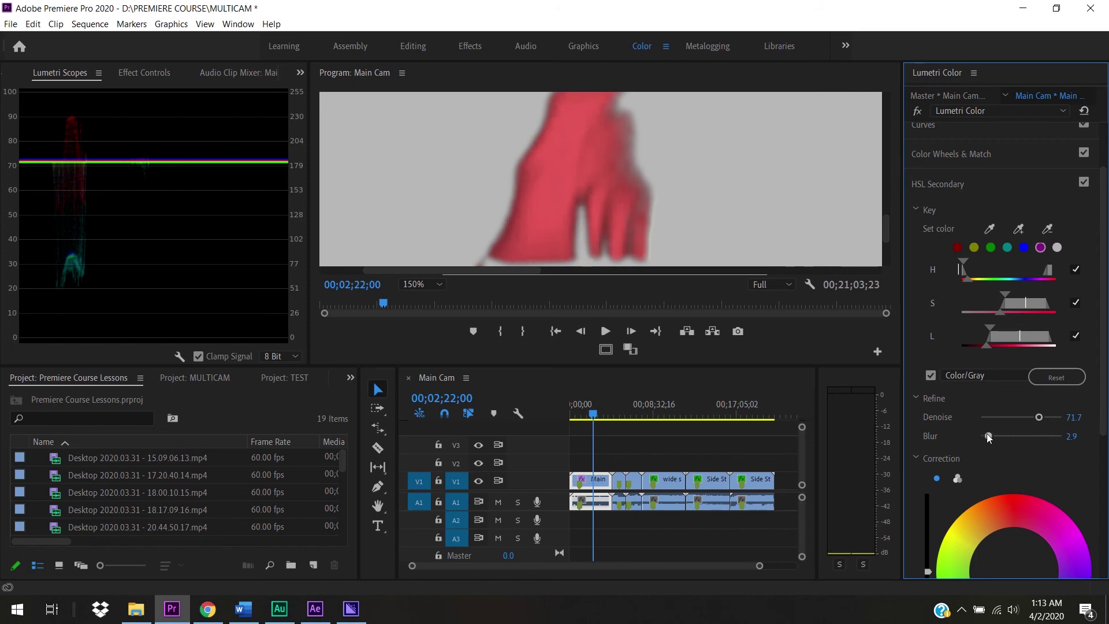
drag(987, 437, 1015, 436)
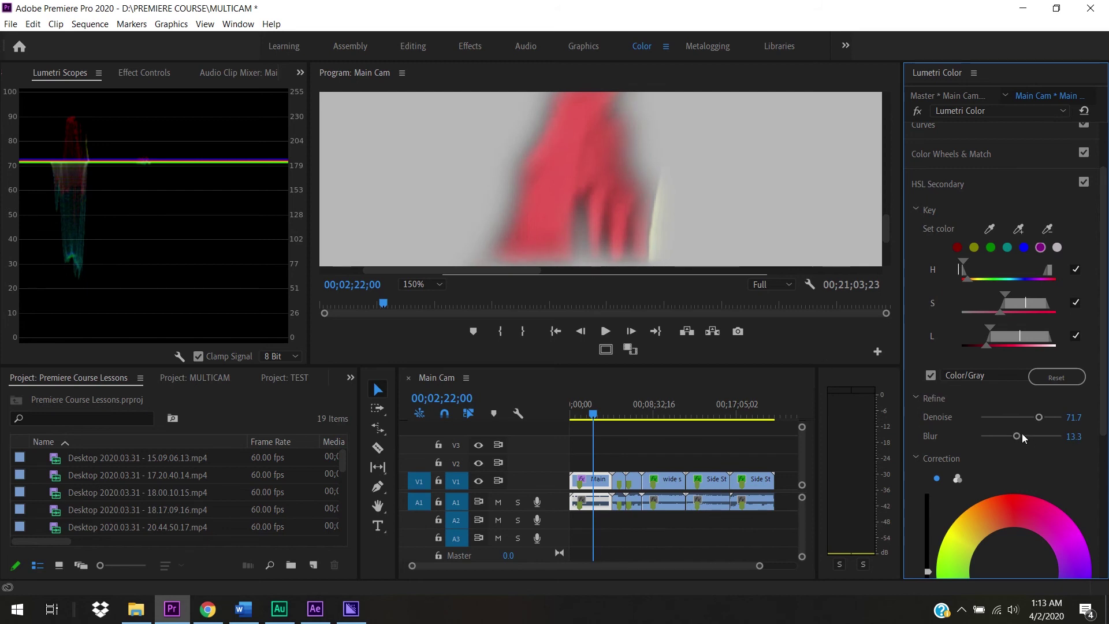
drag(1017, 436, 989, 436)
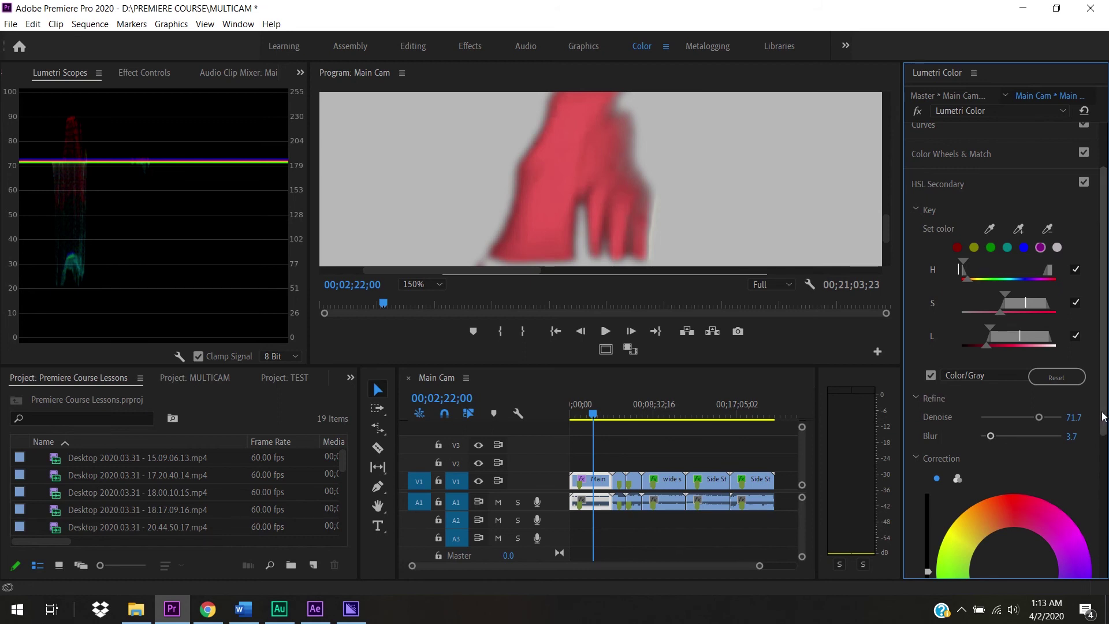
scroll(1104, 414, up, 1)
drag(989, 447, 987, 447)
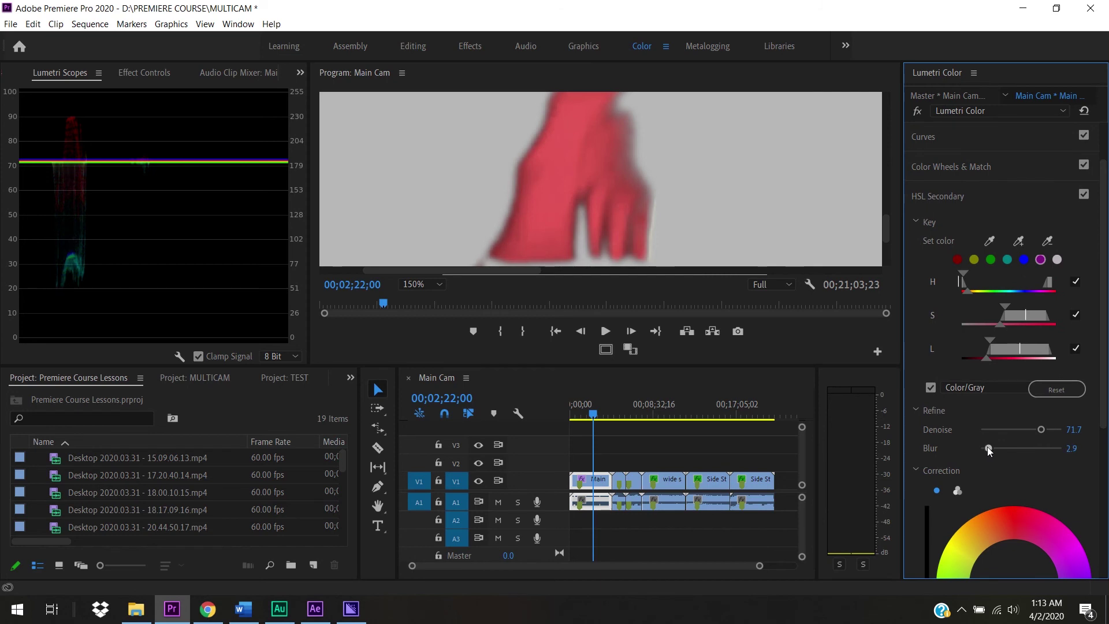
click(428, 292)
click(429, 292)
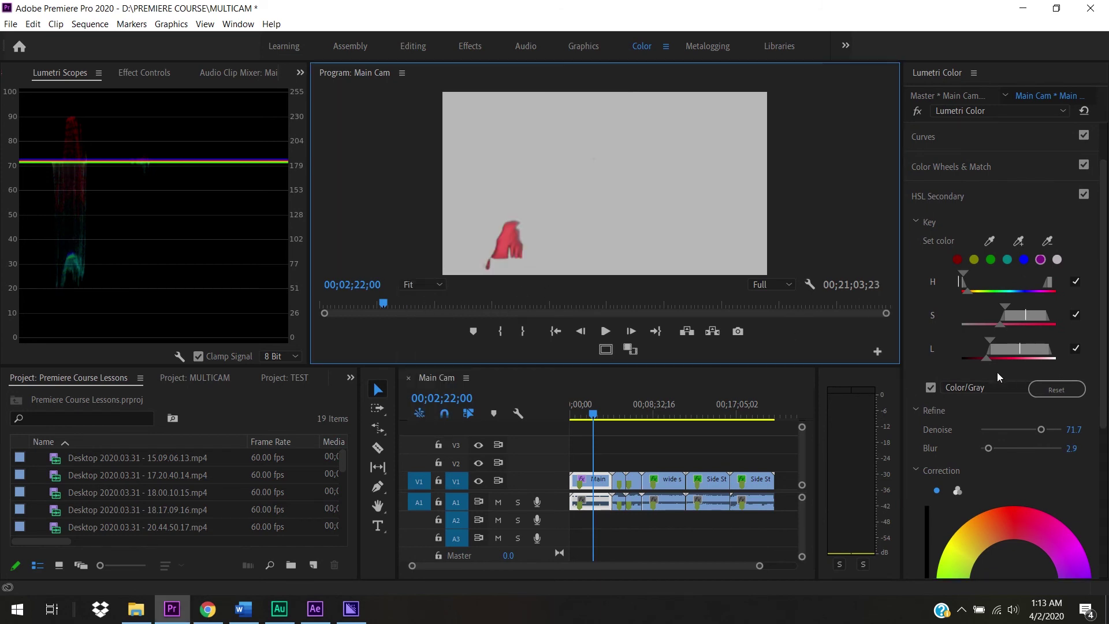
click(931, 388)
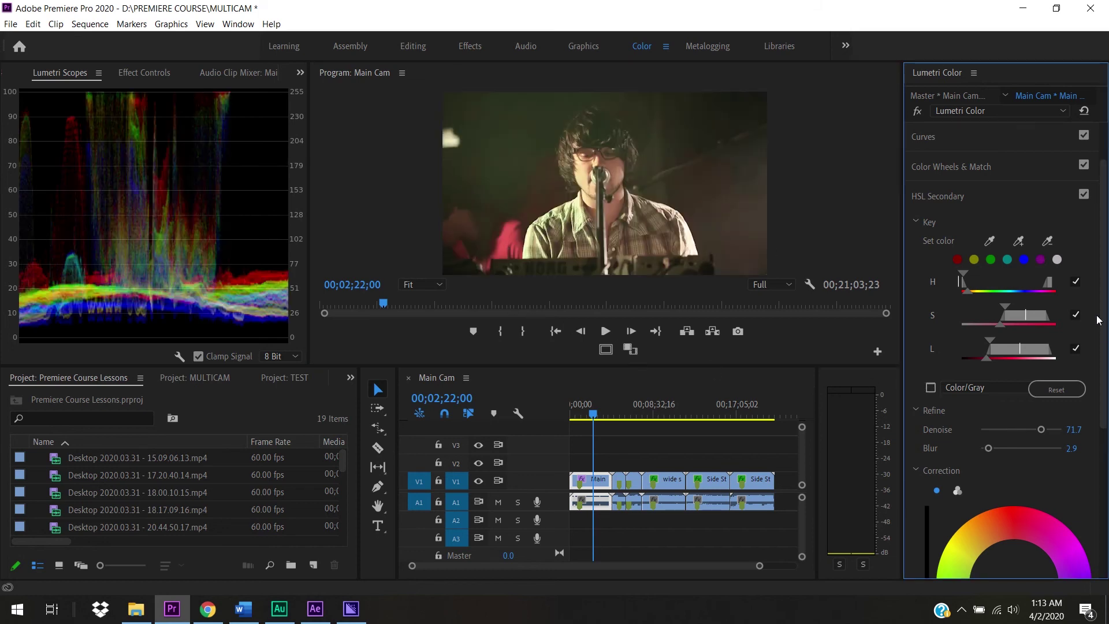
- Try shifting the brightness and hue of the keyed red area with the HSL Secondary correction wheel, and reset it
drag(1105, 326, 1106, 464)
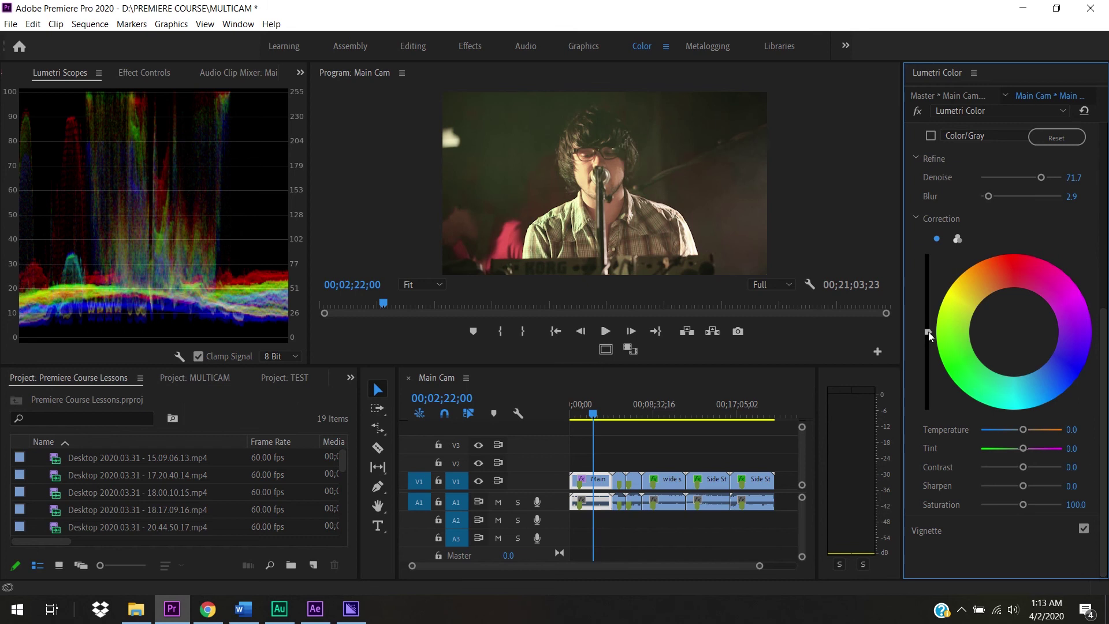
mouse_move(929, 334)
mouse_down()
mouse_move(928, 379)
mouse_move(928, 254)
mouse_move(930, 336)
mouse_up()
scroll(1100, 211, up, 3)
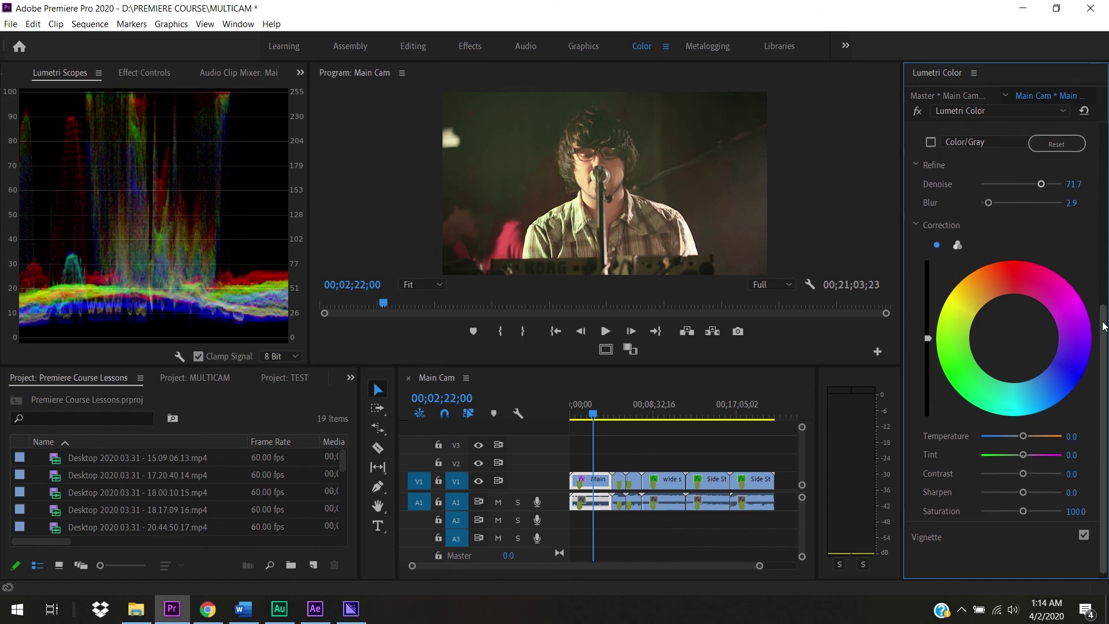
scroll(1101, 211, up, 2)
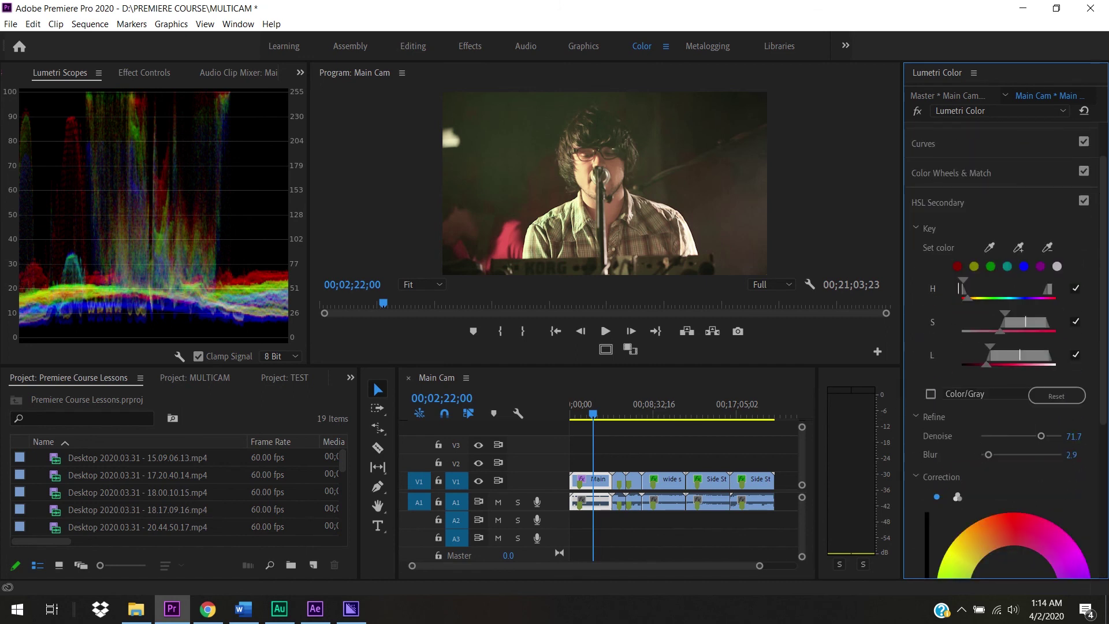
scroll(1100, 231, down, 5)
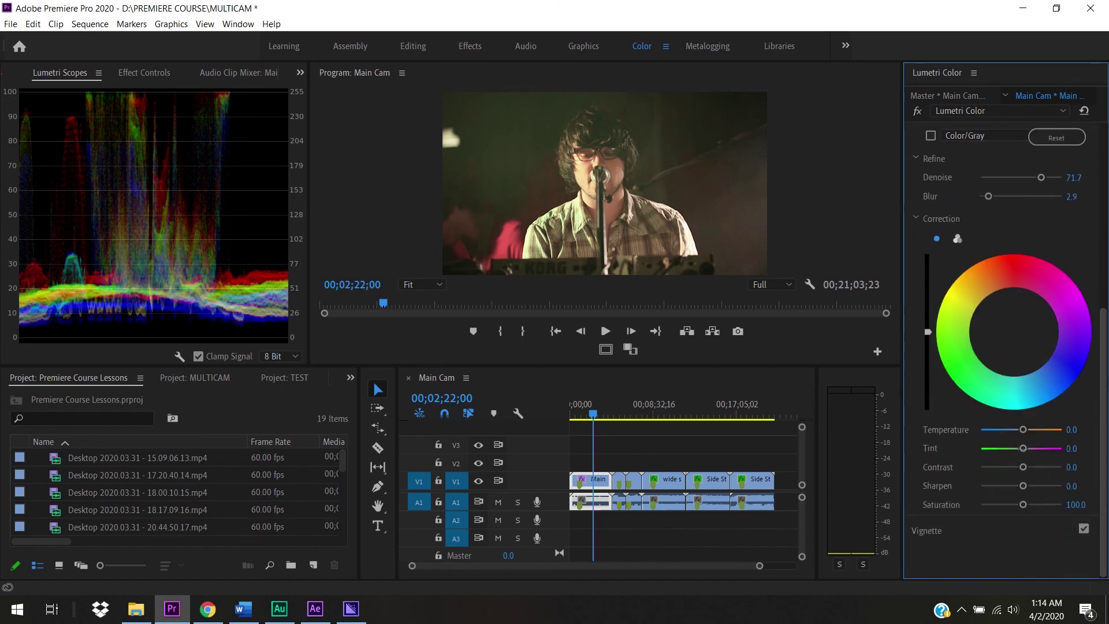
drag(1018, 336, 1025, 283)
double_click(1016, 337)
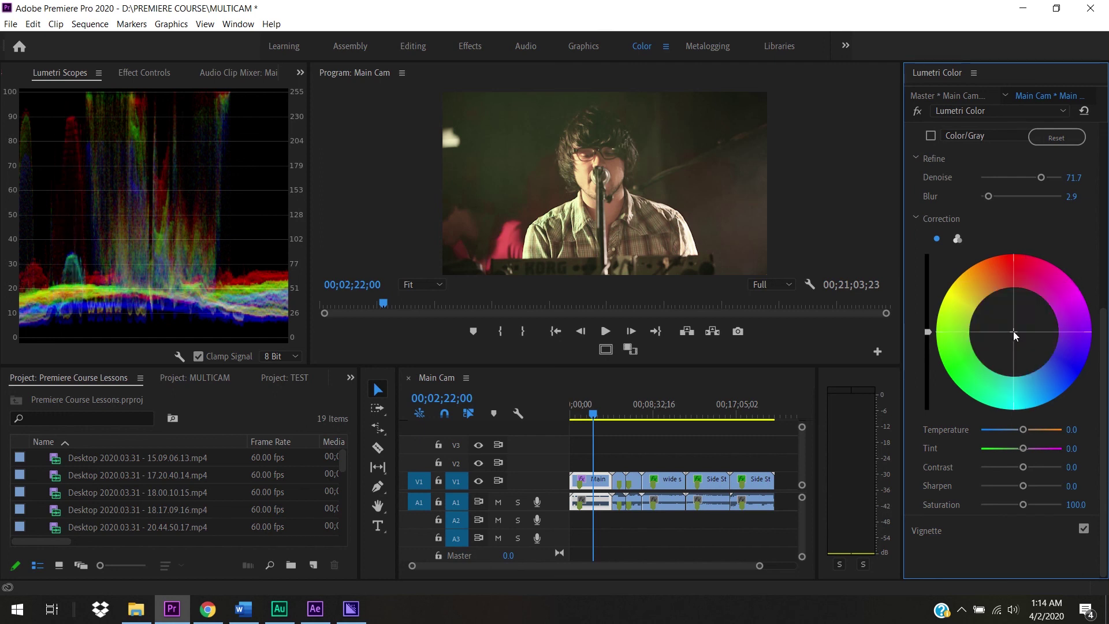
- Try a correction Temperature of -100 on the keyed red area and undo it
drag(1023, 435, 1098, 444)
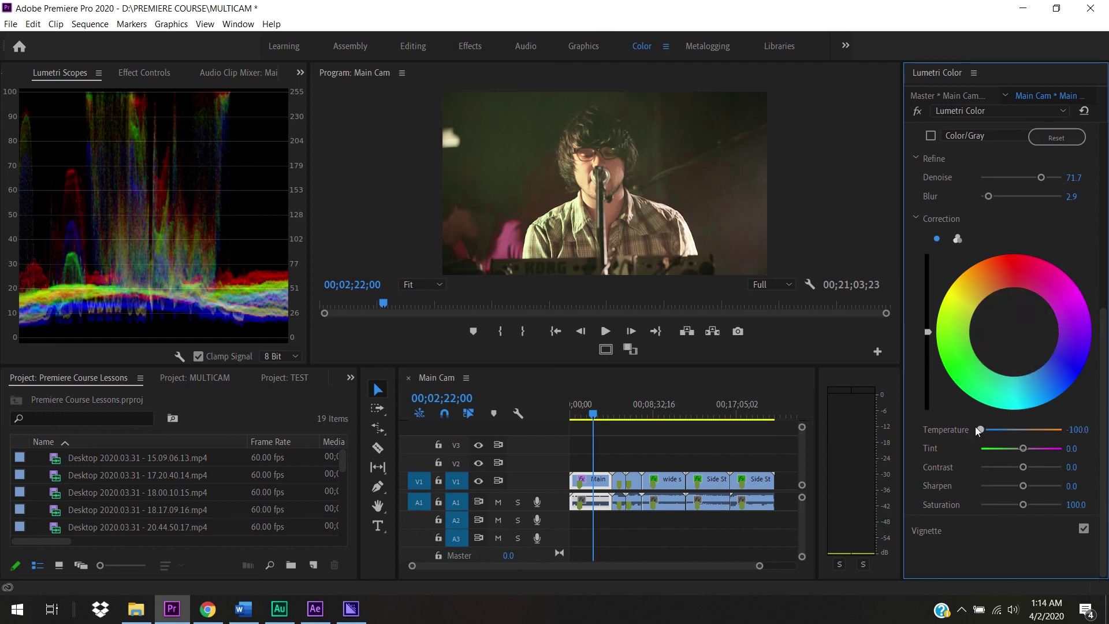
key(ctrl+z)
key(ctrl+z)
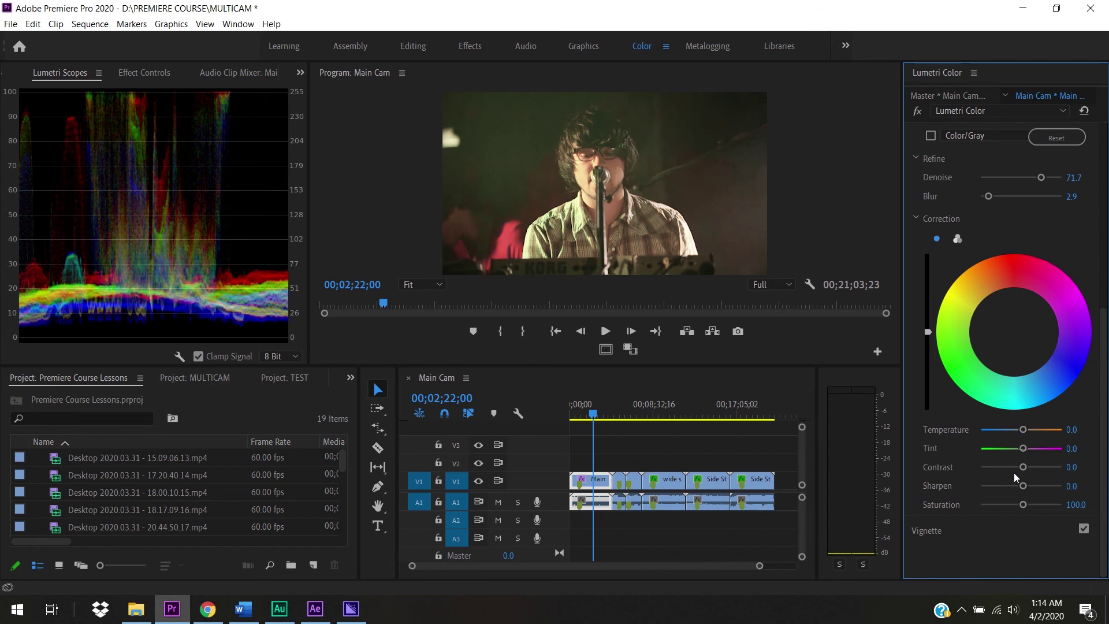
- Try changing Saturation and lowering Sharpen to -87.6 on the keyed area, and reset both to their defaults
mouse_move(1023, 505)
mouse_down()
mouse_move(983, 509)
mouse_move(1021, 510)
mouse_up()
double_click(1021, 508)
drag(1025, 489, 986, 493)
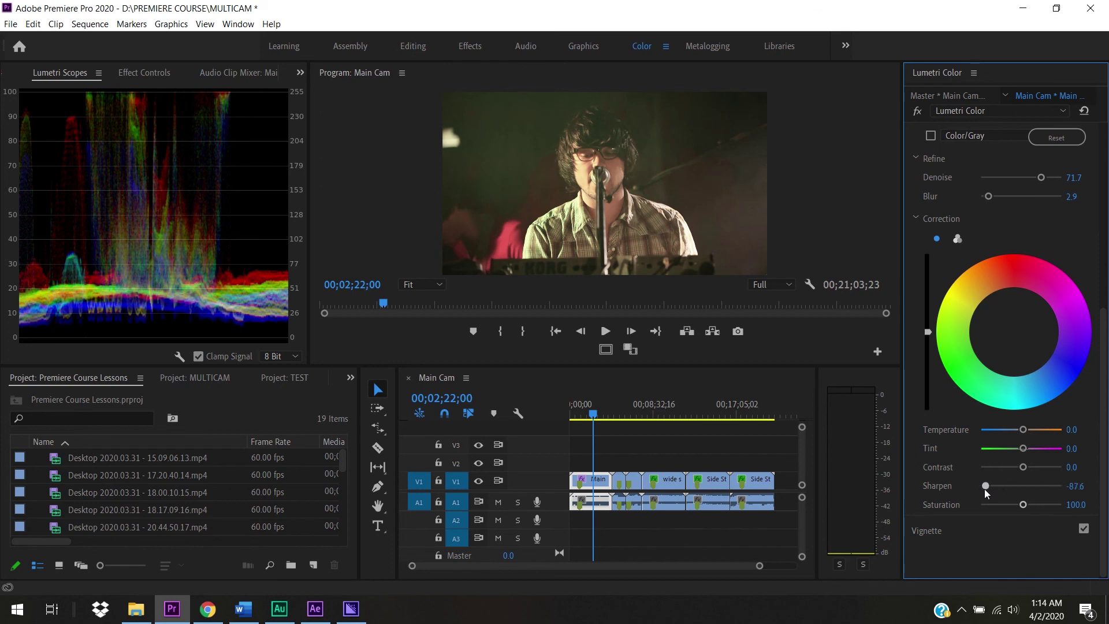
double_click(1053, 488)
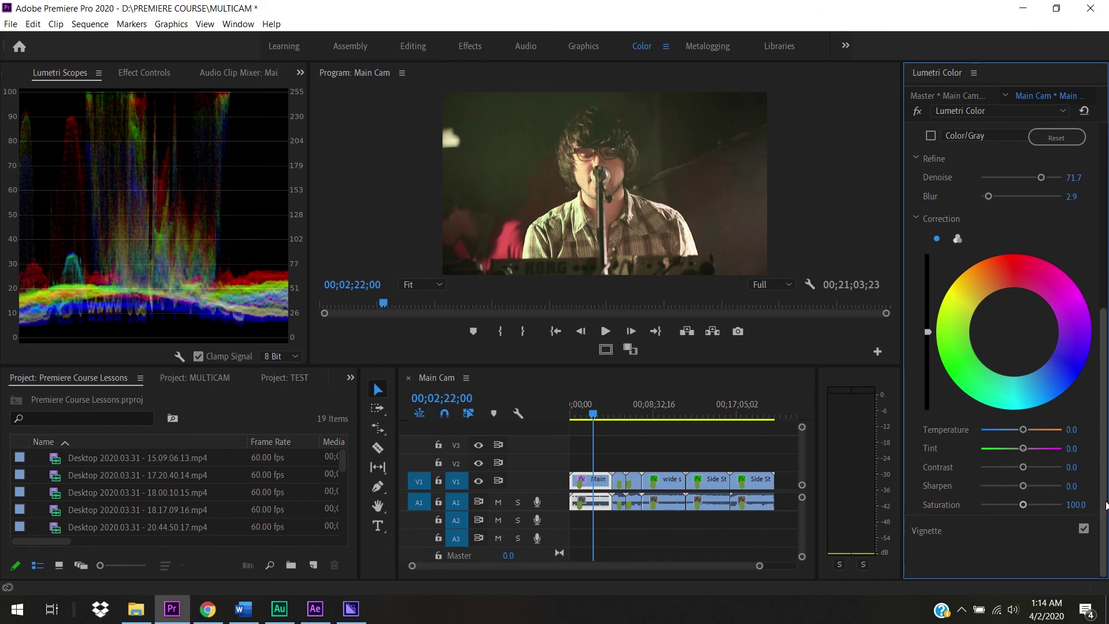
- Try a Vignette Amount of -0.1 with a Midpoint of 8.0, and reset the Midpoint to its default
click(1095, 528)
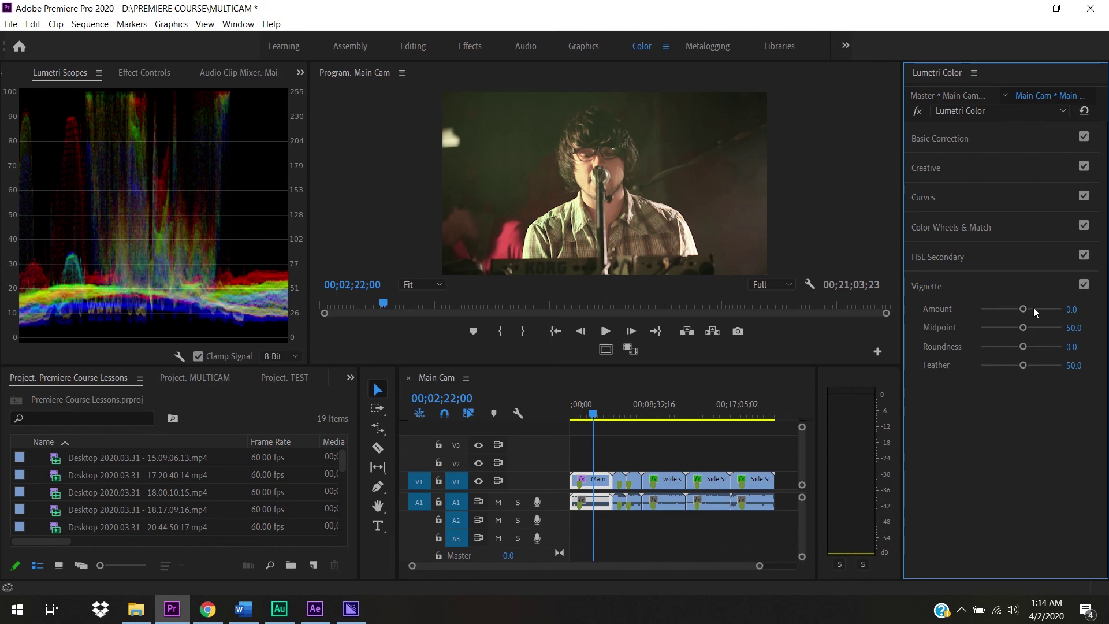
mouse_move(1023, 311)
mouse_down()
mouse_move(1066, 314)
mouse_move(950, 316)
mouse_move(1022, 312)
mouse_up()
drag(1022, 312, 1020, 314)
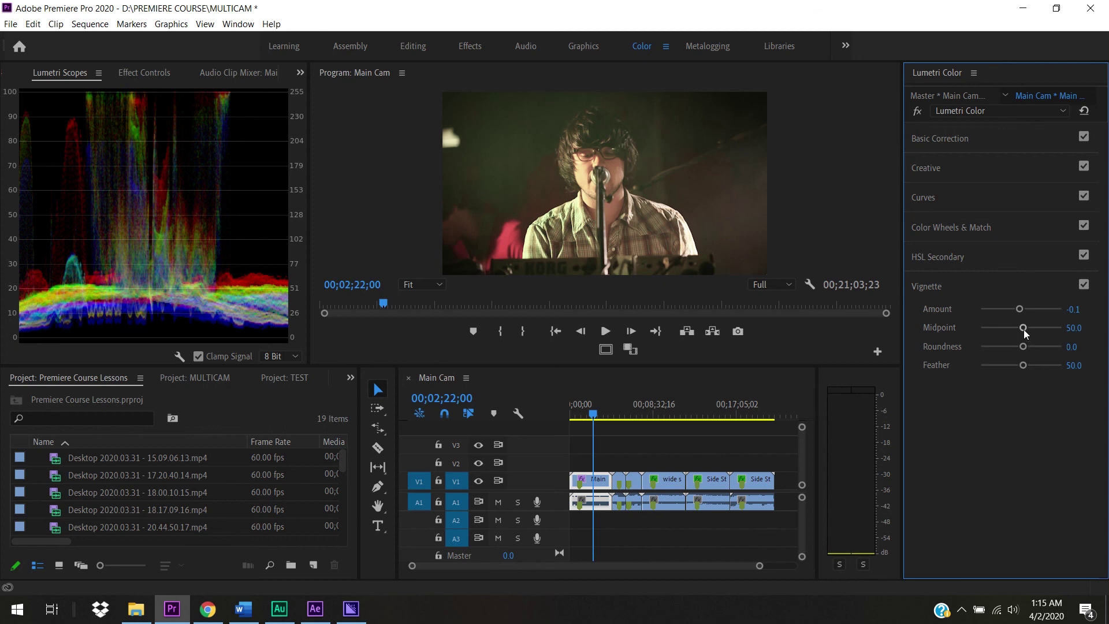
drag(1025, 332, 988, 331)
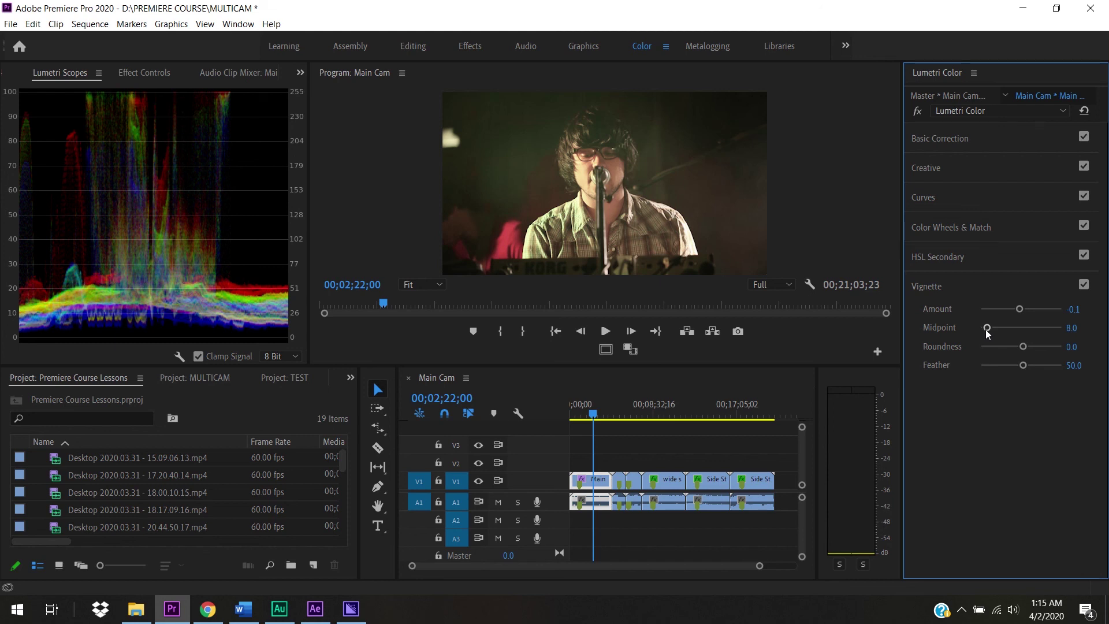
double_click(987, 328)
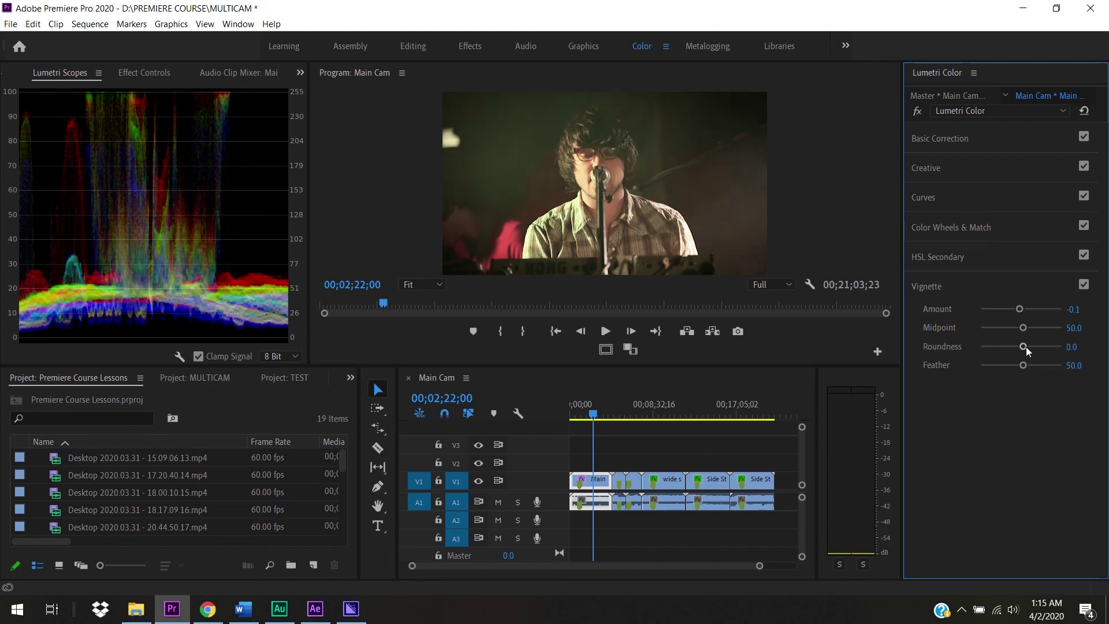
- Try different vignette Roundness values, including 100 with Feather set to 0, and reset the Roundness
mouse_move(1024, 348)
mouse_down()
mouse_move(980, 349)
mouse_move(1089, 355)
mouse_move(984, 350)
mouse_move(1021, 350)
mouse_up()
double_click(1020, 347)
click(1078, 367)
text(0)
key(Return)
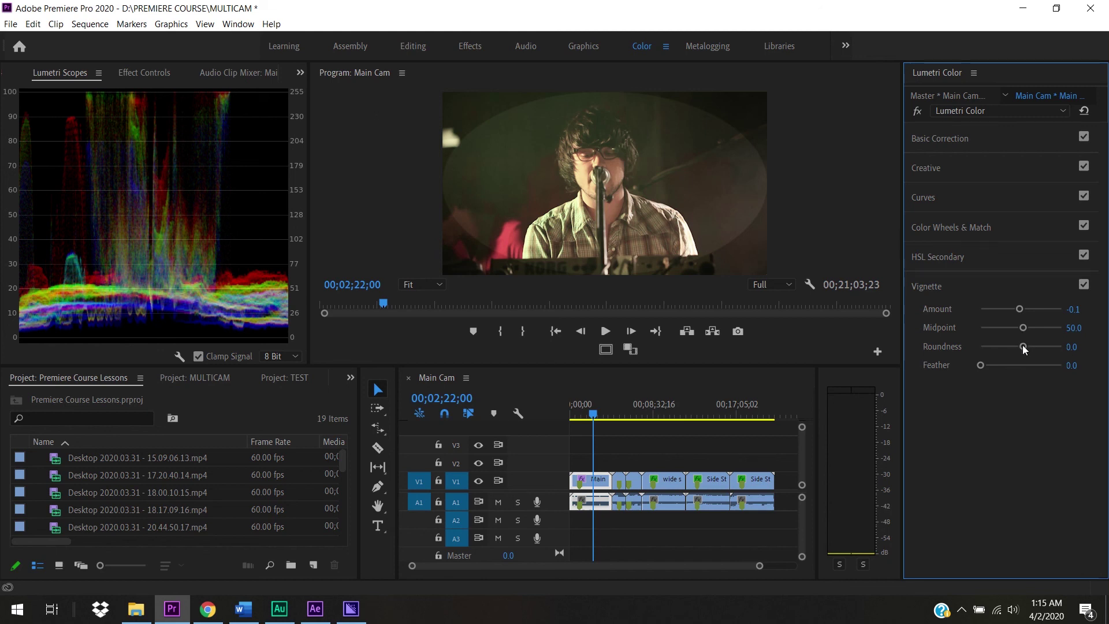
drag(1023, 347, 1073, 347)
double_click(1062, 347)
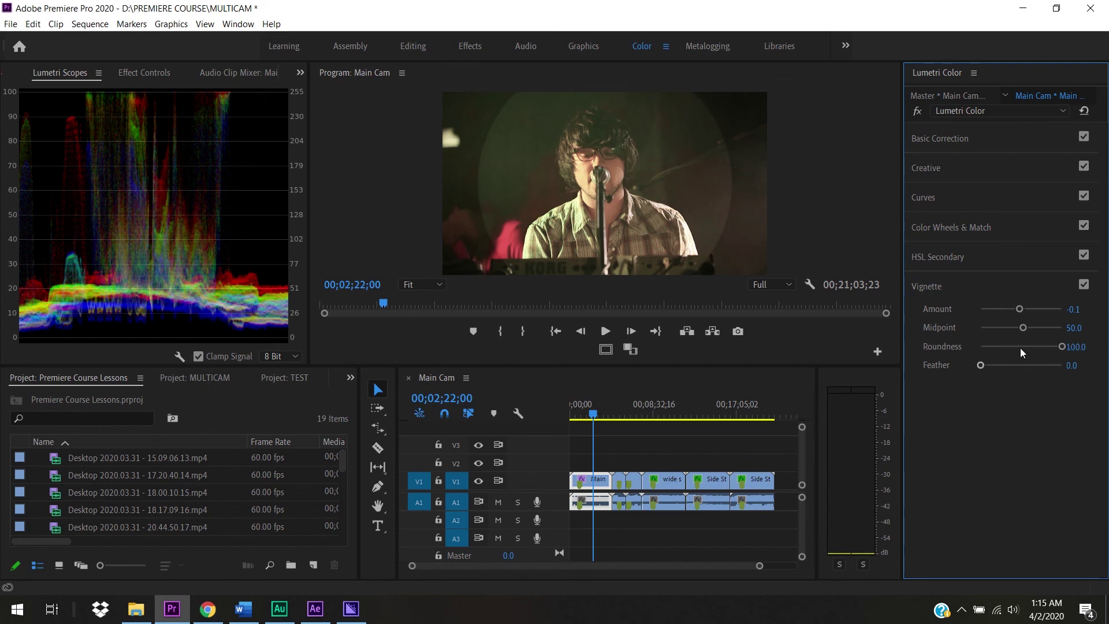
- Reset the vignette's Feather and Midpoint, try an Amount of -0.6, and reset the Amount
double_click(1008, 366)
drag(1024, 327, 1014, 310)
double_click(1016, 328)
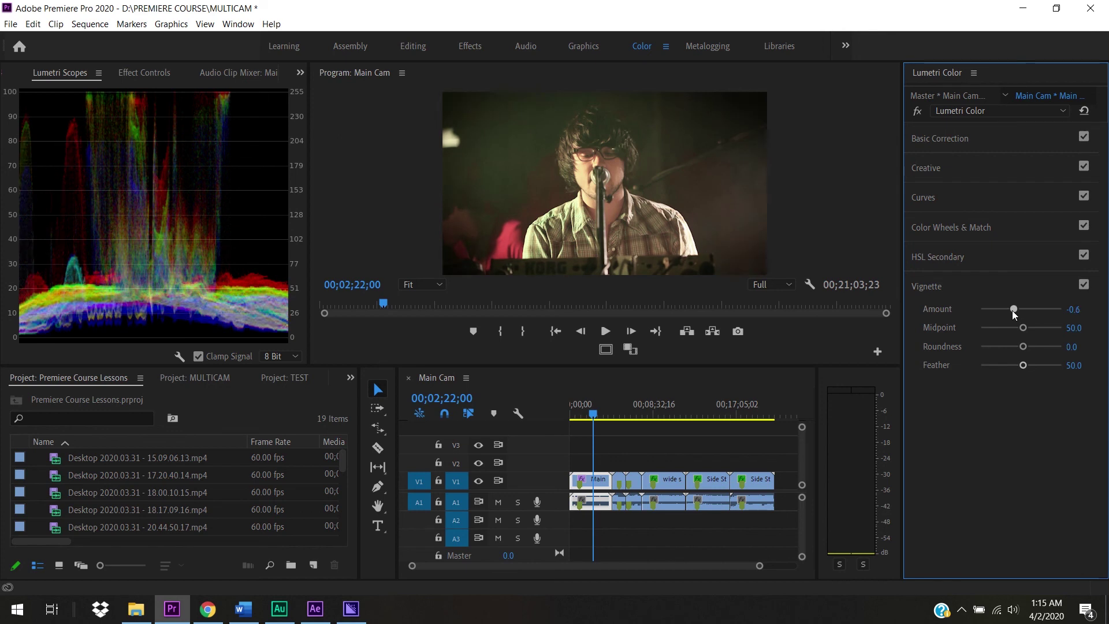
double_click(1014, 312)
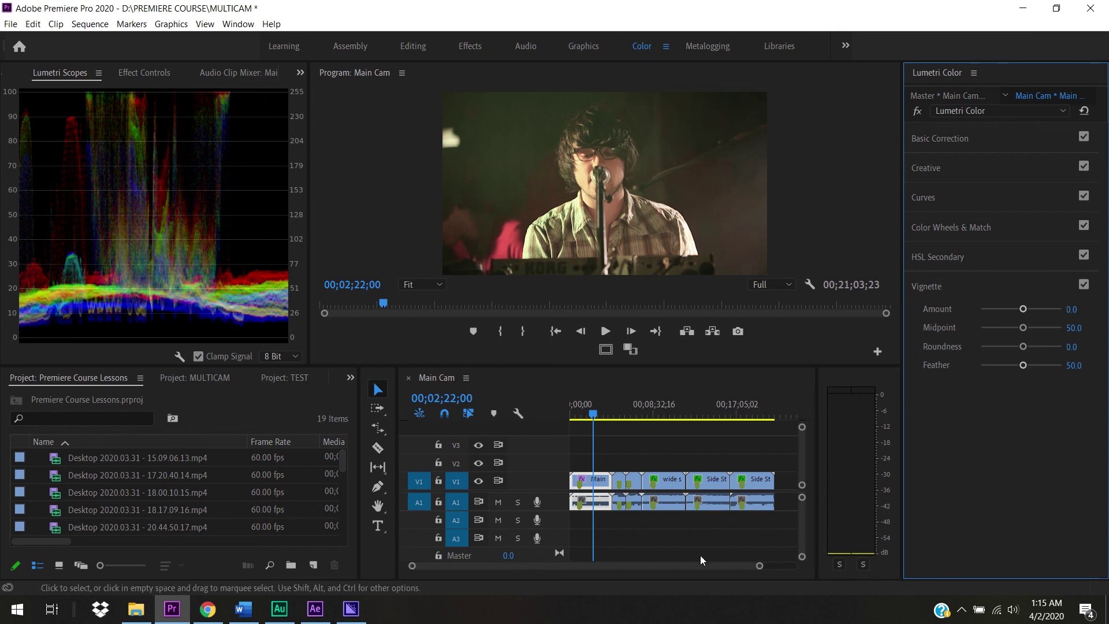
- Create a 1920 x 1080, 29.97 fps adjustment layer and place it on V2 across the whole length of the Main Cam sequence
drag(759, 567, 775, 567)
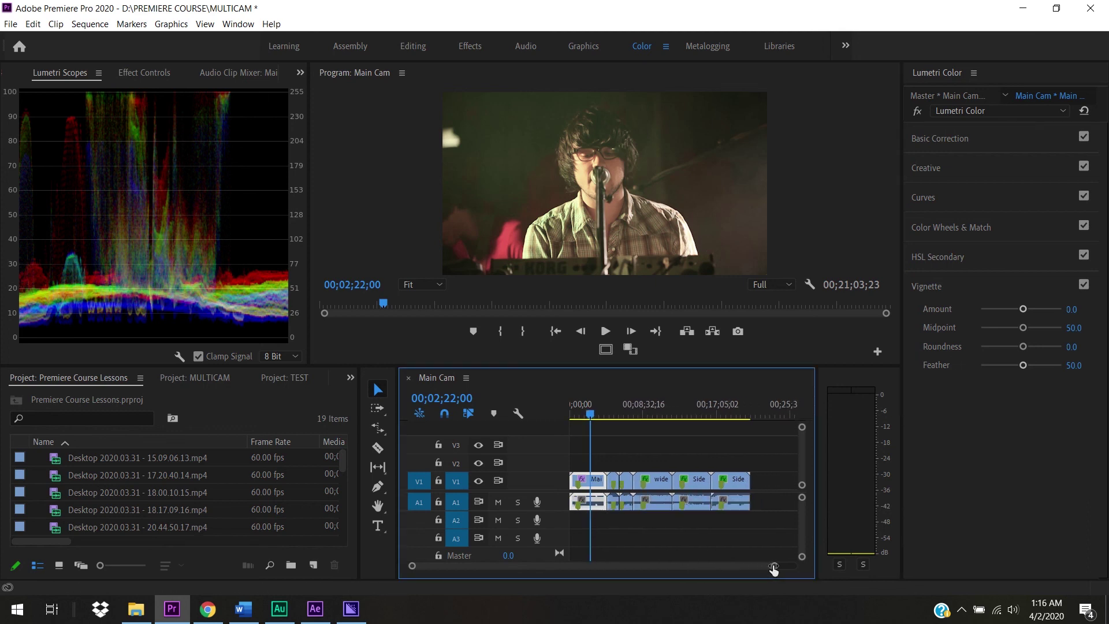
click(641, 464)
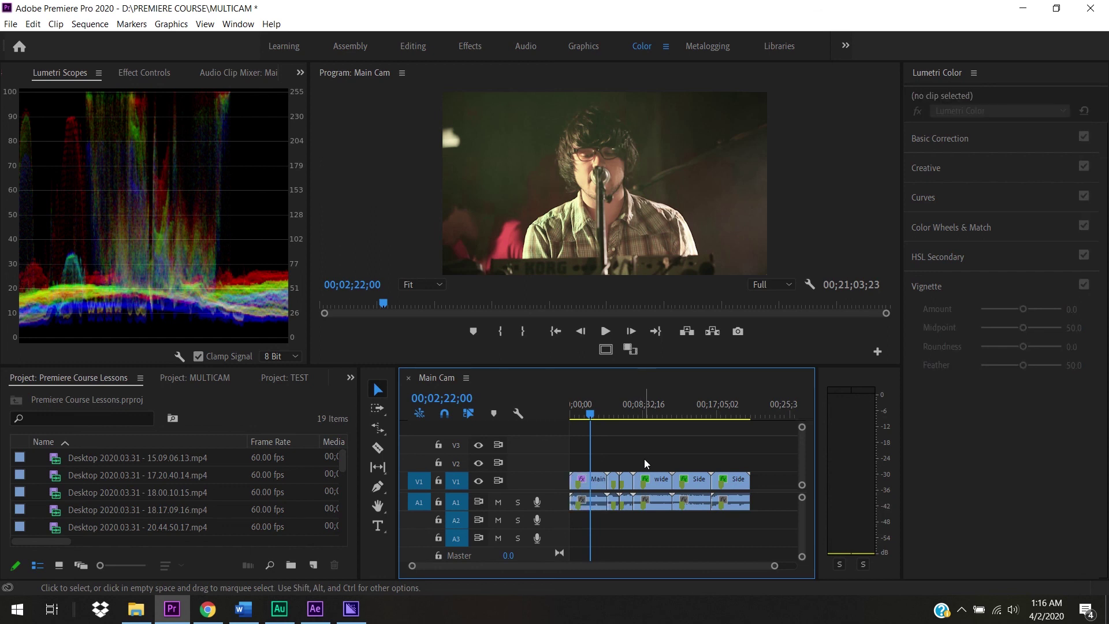
click(313, 565)
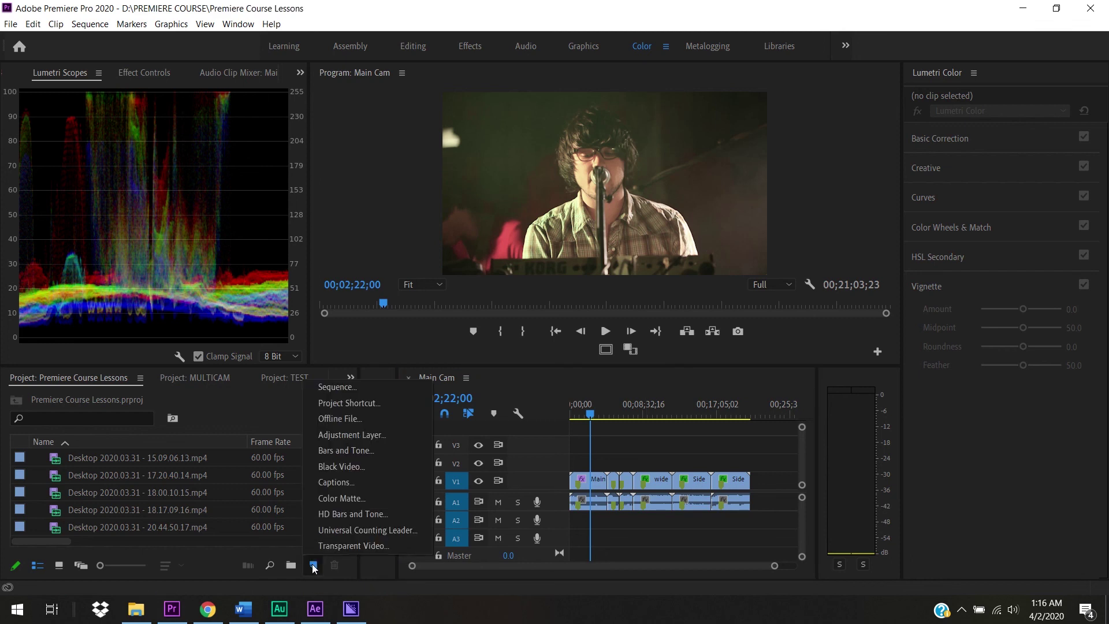
click(366, 436)
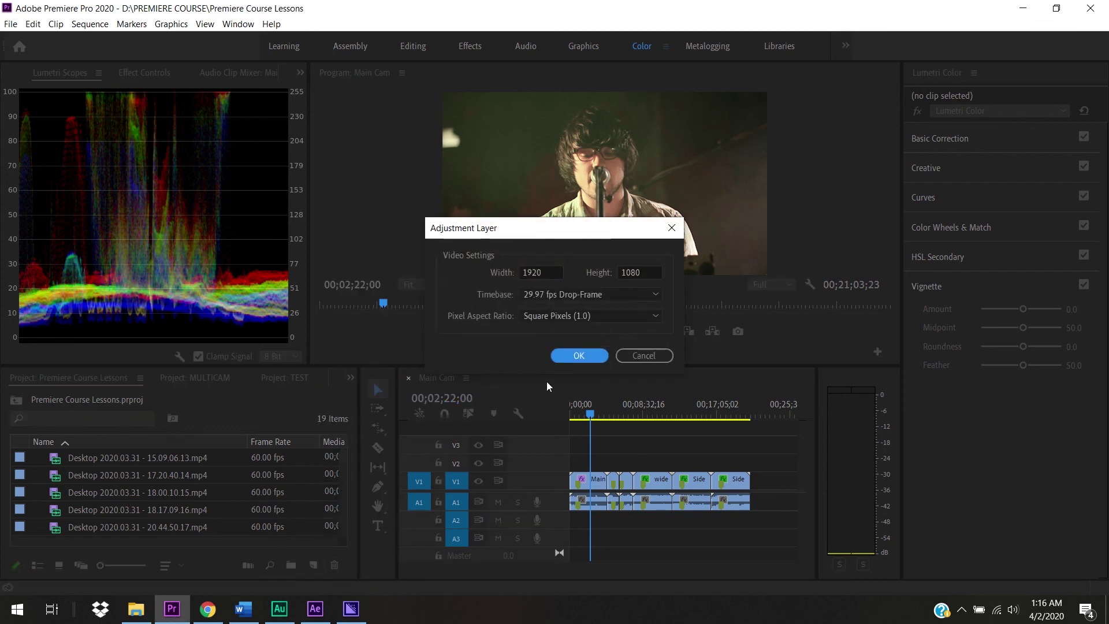
click(579, 356)
click(566, 356)
drag(496, 401, 757, 473)
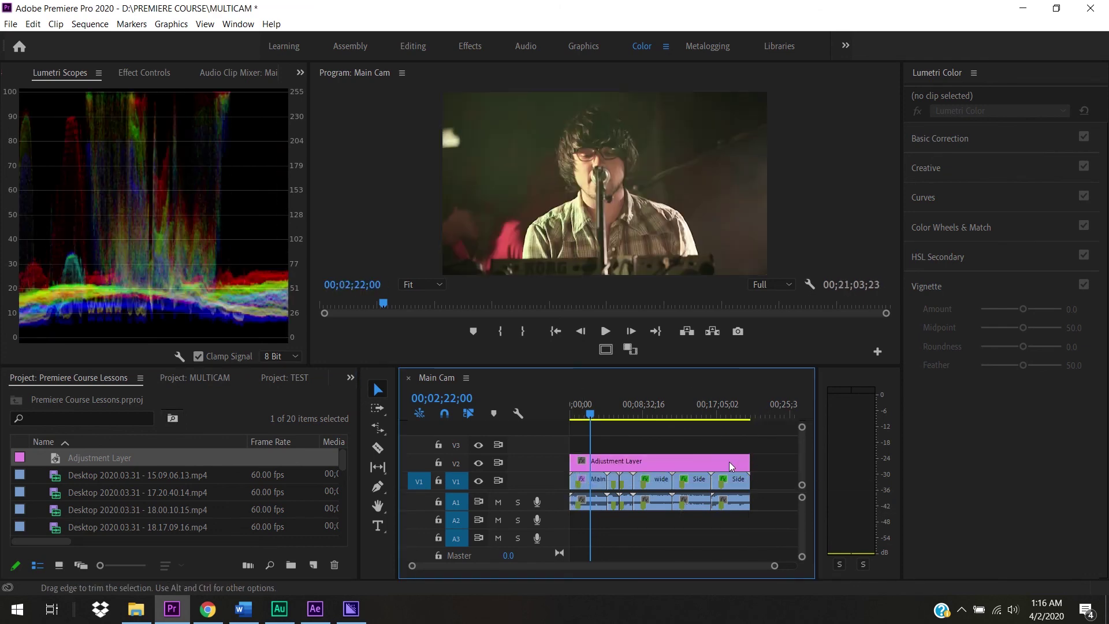
- Try a Basic Correction Temperature of -100 on the adjustment layer and preview the look on the sequence's last clip
click(611, 463)
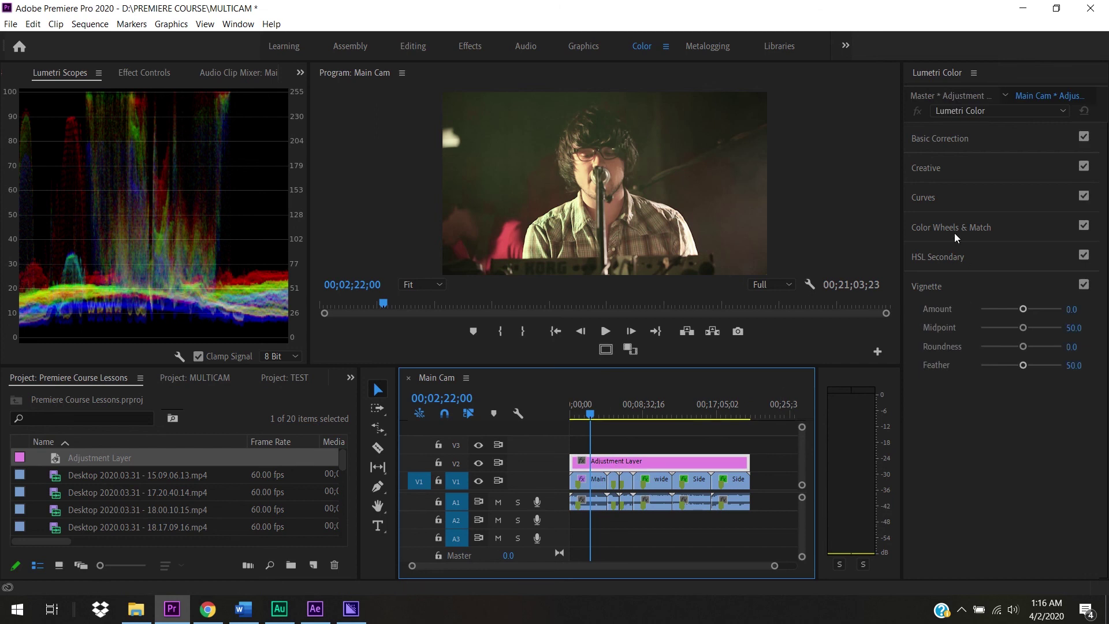
click(937, 142)
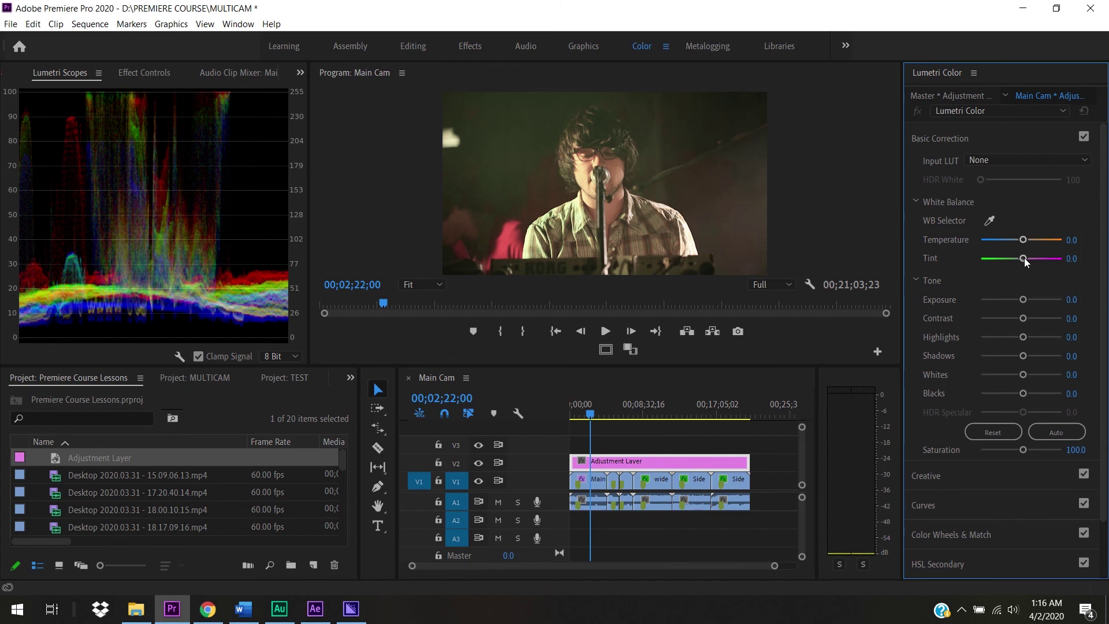
click(1023, 241)
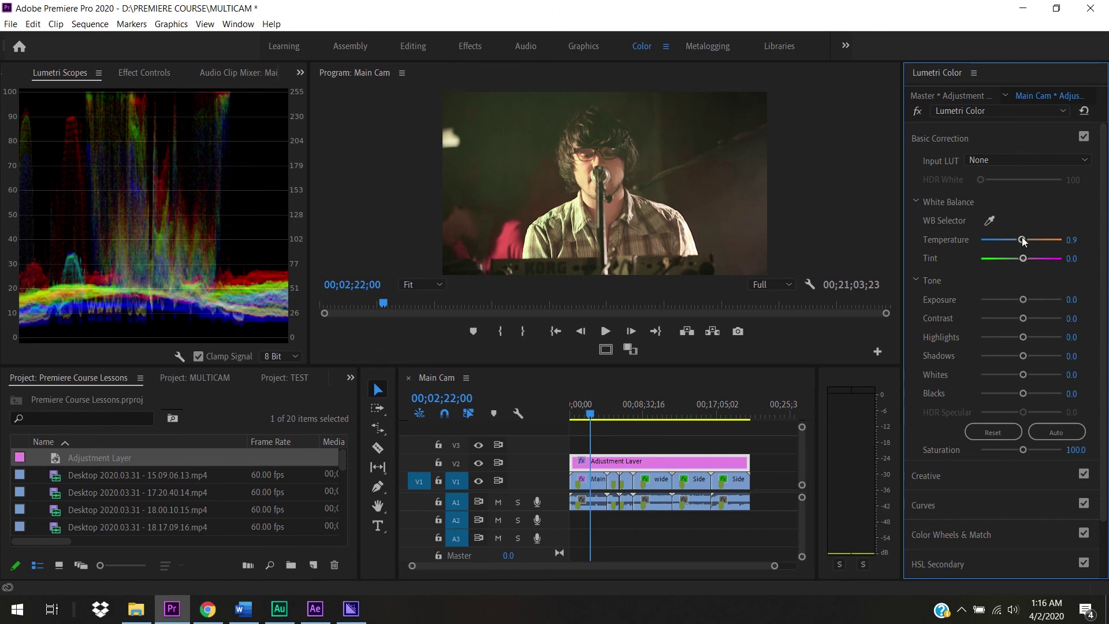
drag(1021, 240, 922, 241)
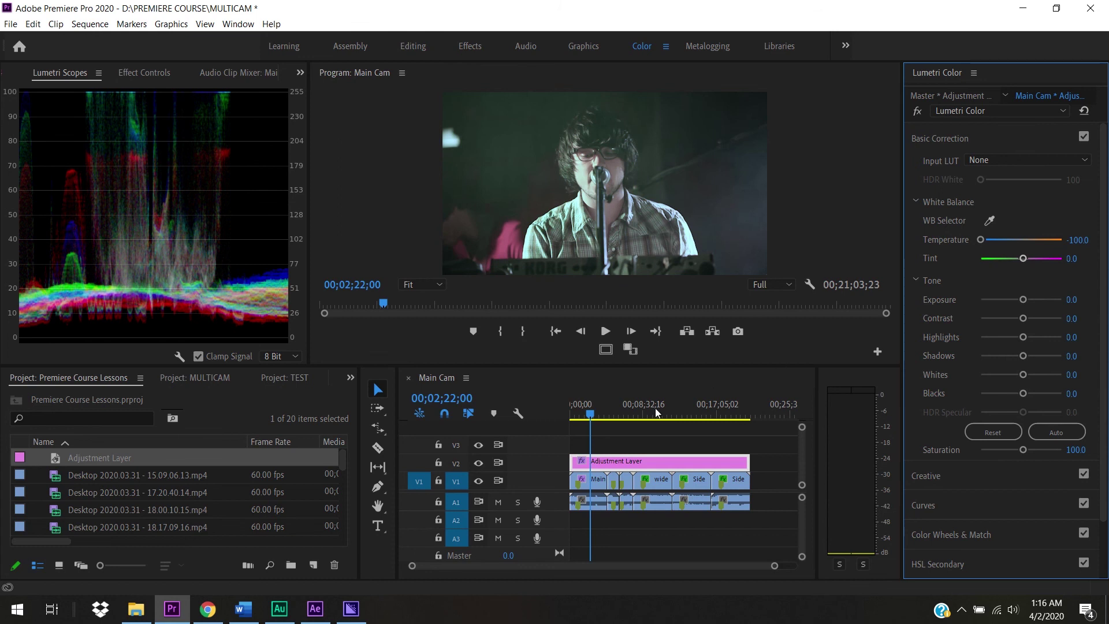
drag(589, 415, 732, 441)
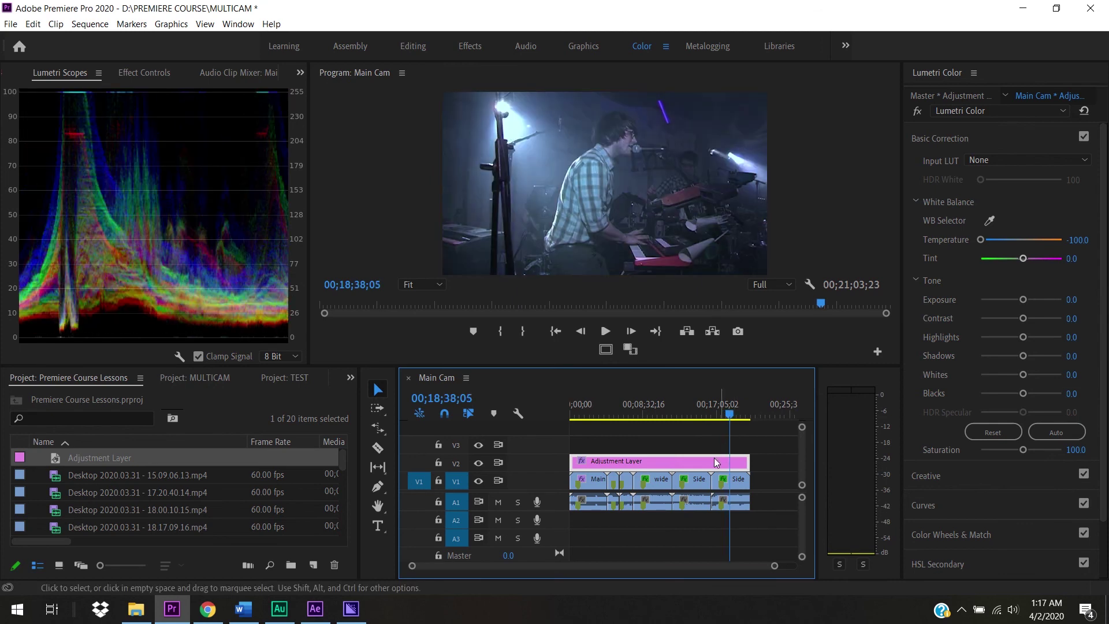
- Delete the adjustment layer from V2 in the Main Cam sequence
key(Delete)
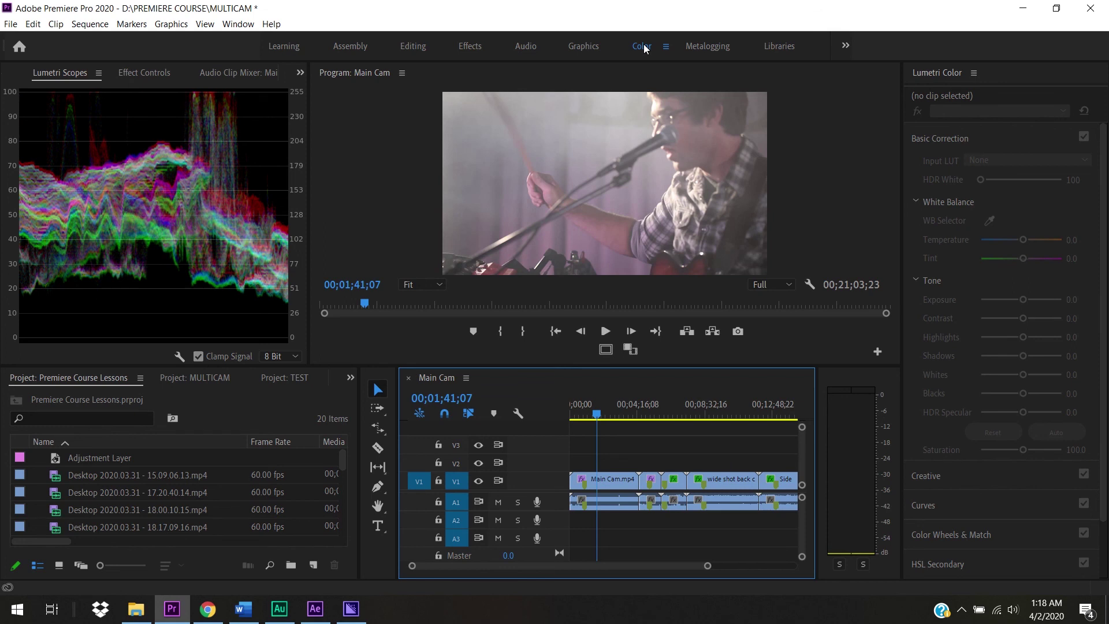
drag(669, 529, 701, 577)
scroll(805, 520, up, 2)
drag(710, 569, 779, 571)
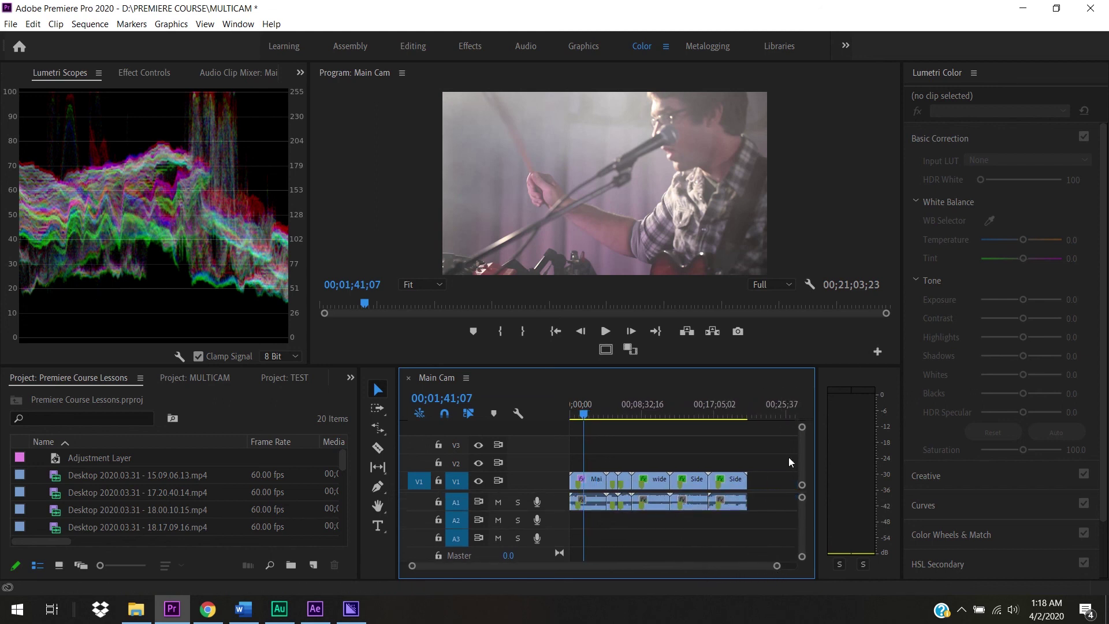
- Examine the Input LUT options for the first Main Cam clip, including browsing for a LUT file, and cancel
click(595, 480)
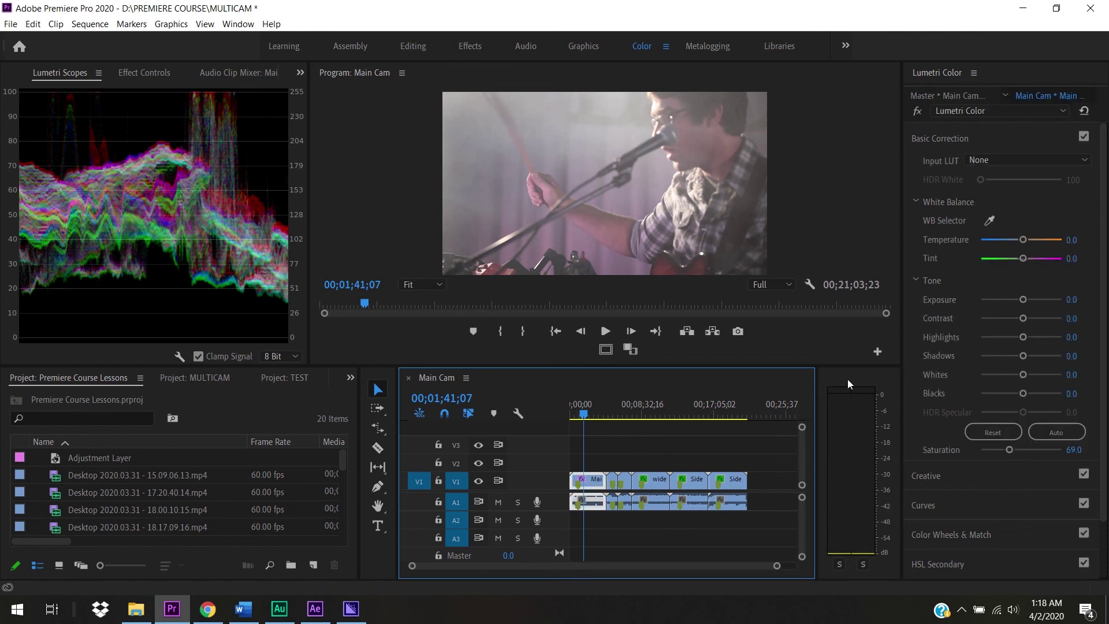
click(992, 160)
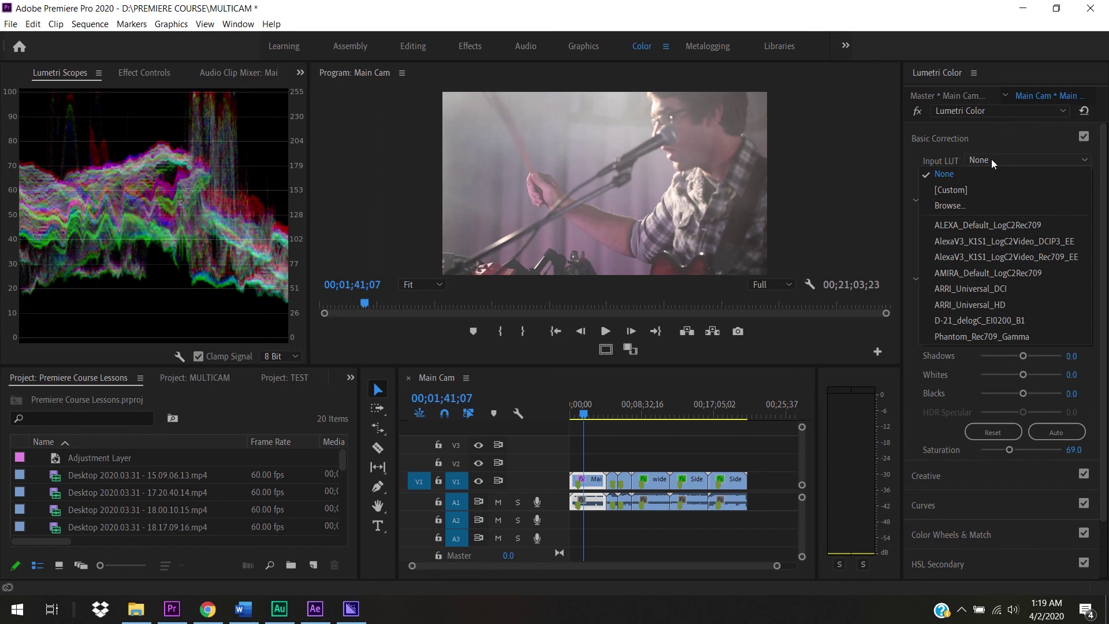
click(1000, 161)
click(1000, 161)
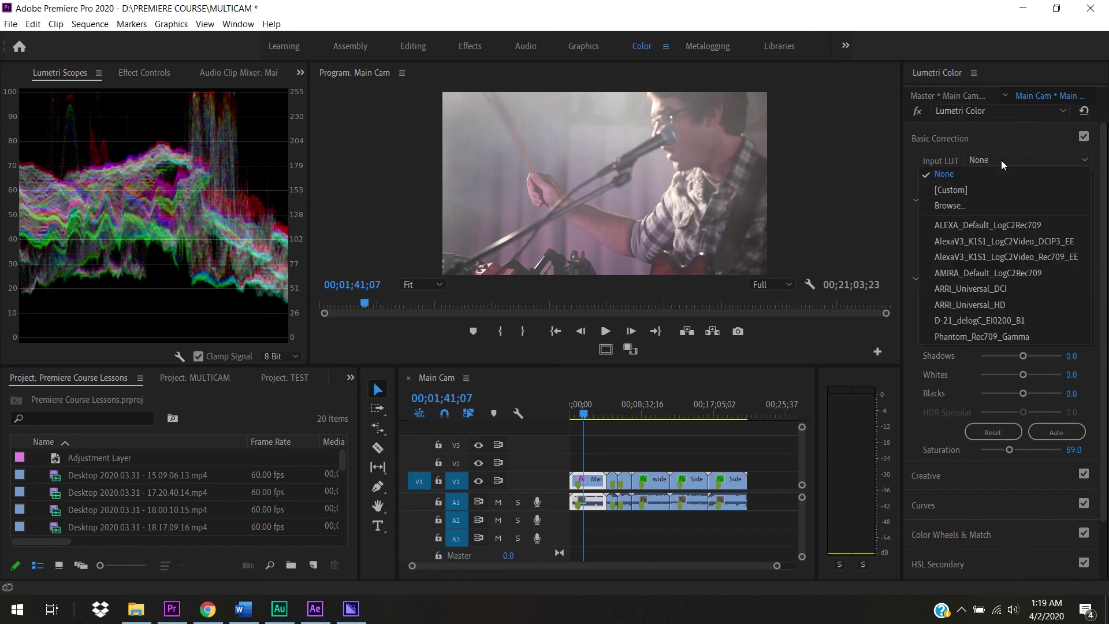
click(1000, 206)
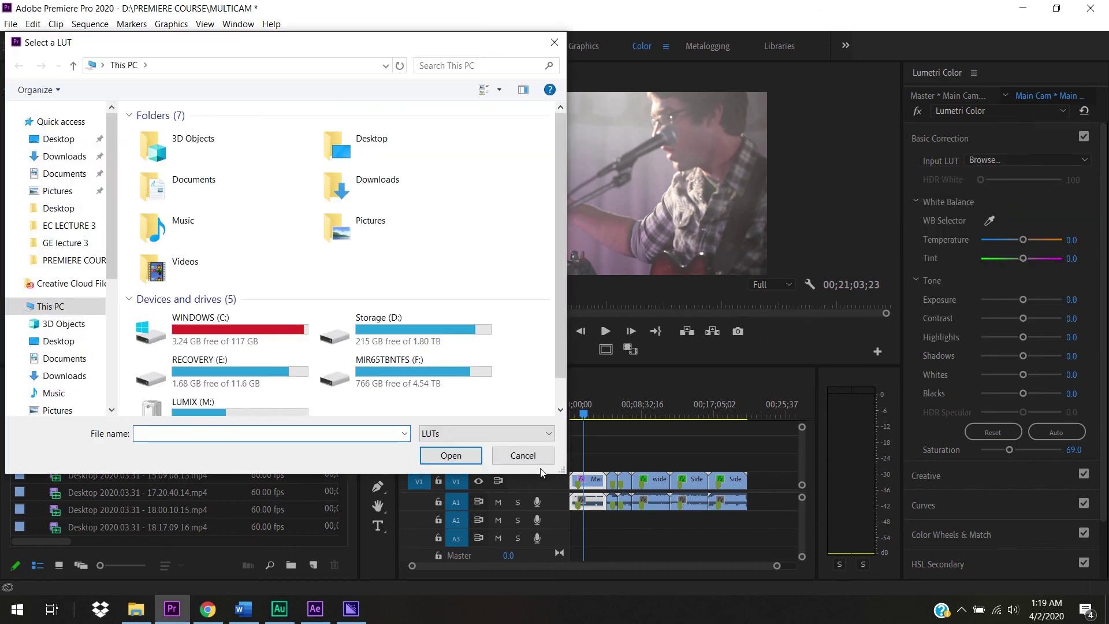
click(538, 456)
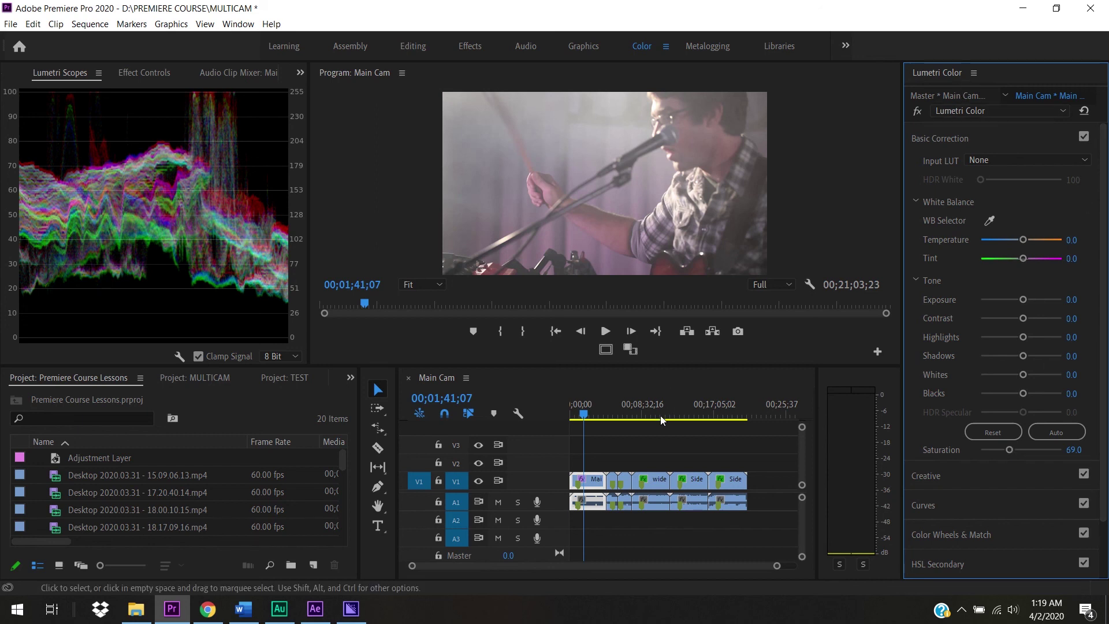
right_click(956, 73)
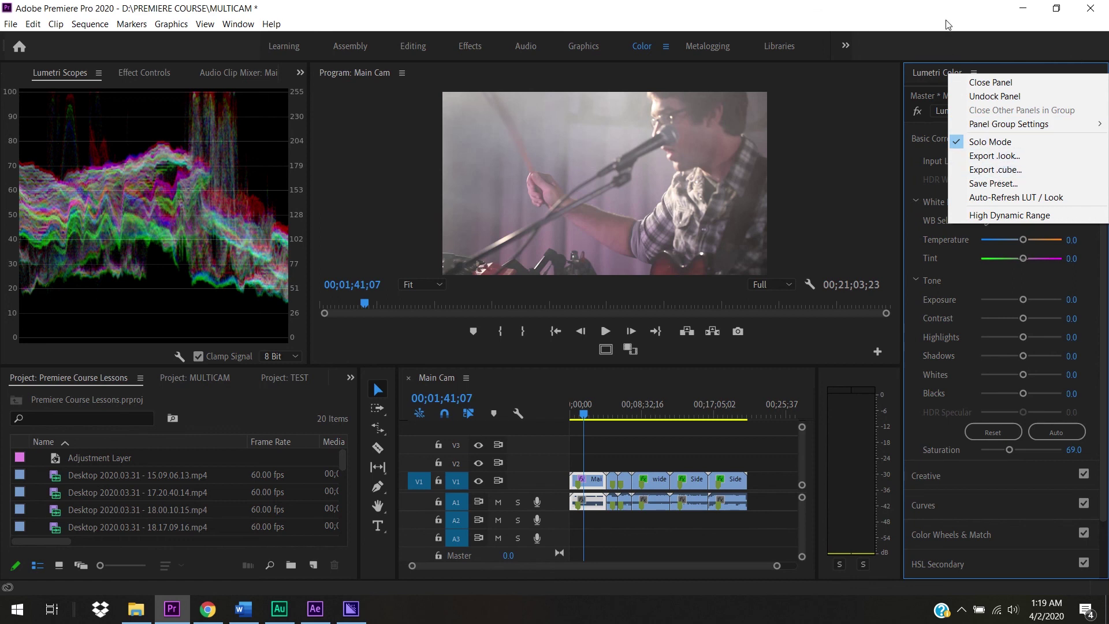
click(949, 41)
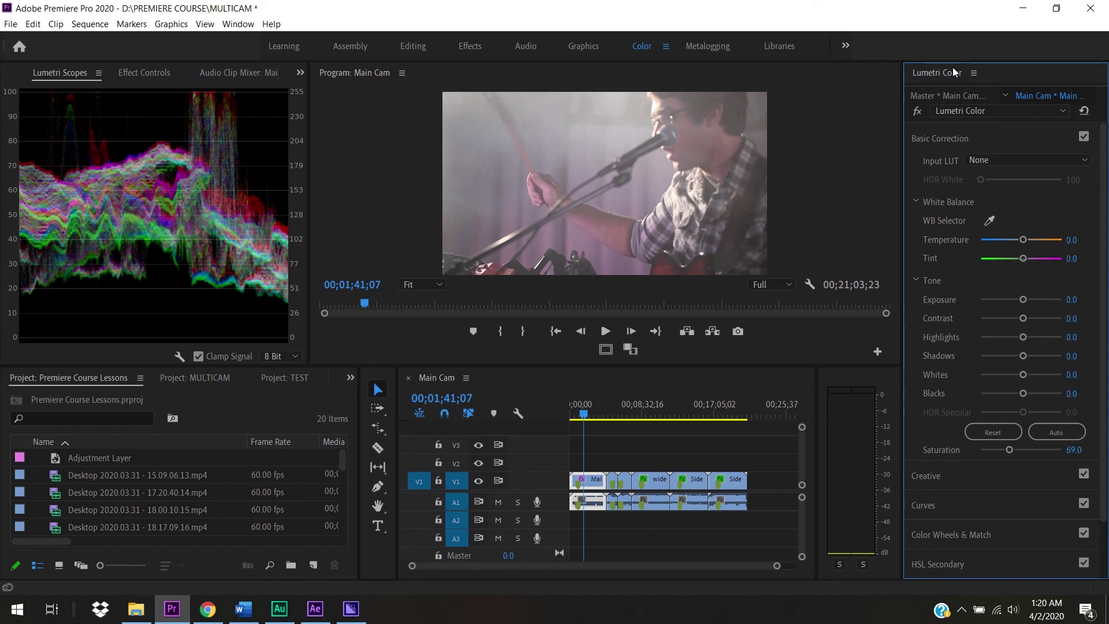
scroll(944, 87, down, 2)
scroll(941, 92, up, 2)
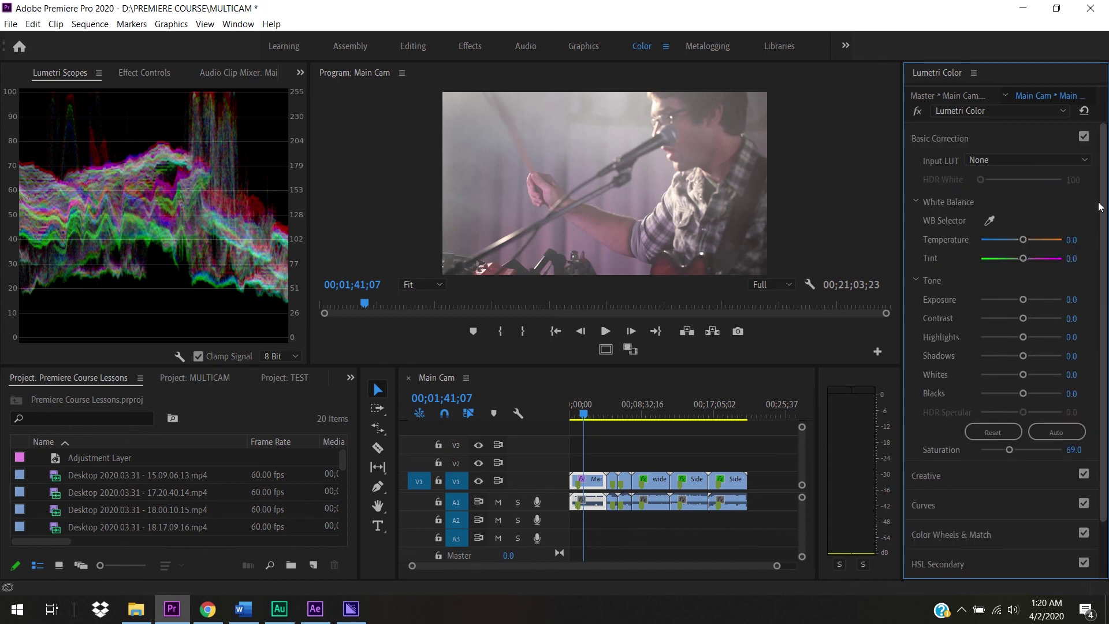
- Save the first Main Cam clip's Lumetri Color settings as a preset named BAND COLOR CORRECTION
right_click(939, 70)
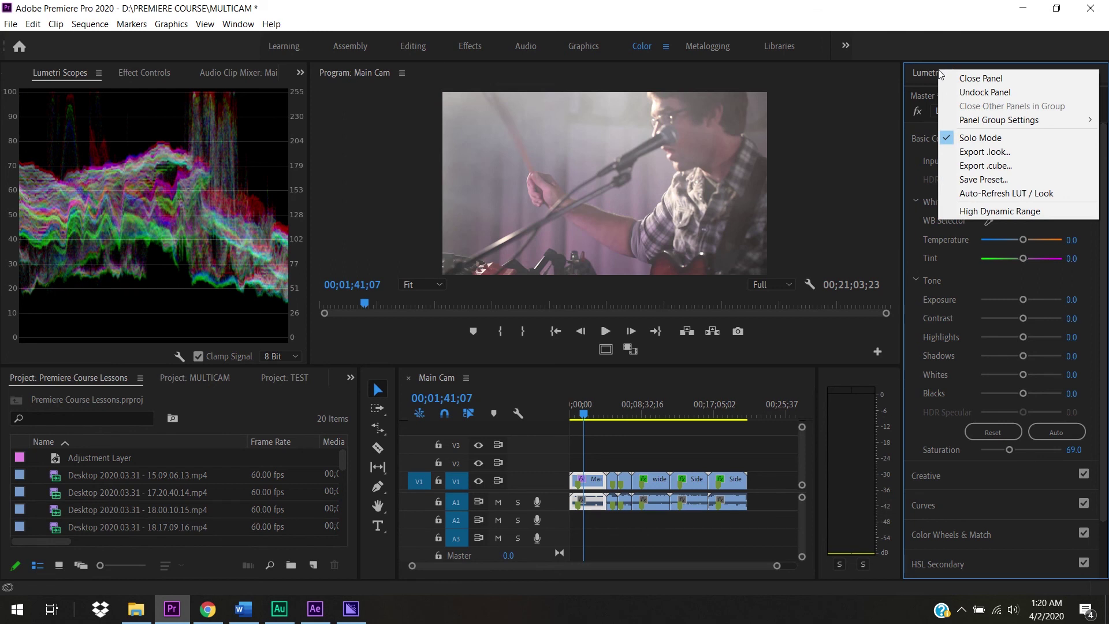
click(988, 180)
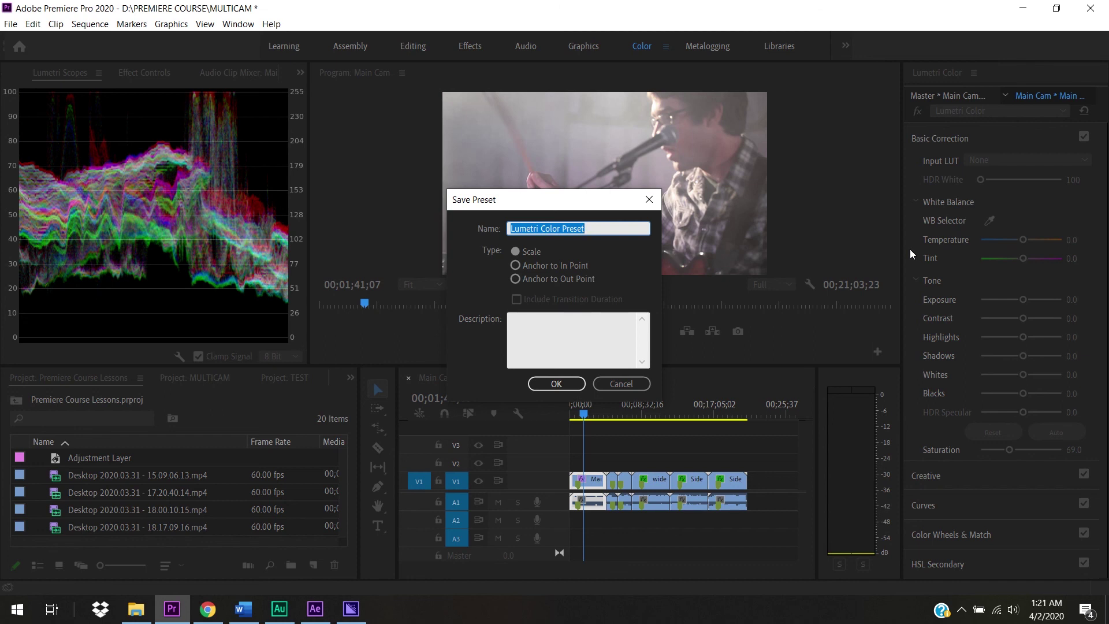
text(BAND )
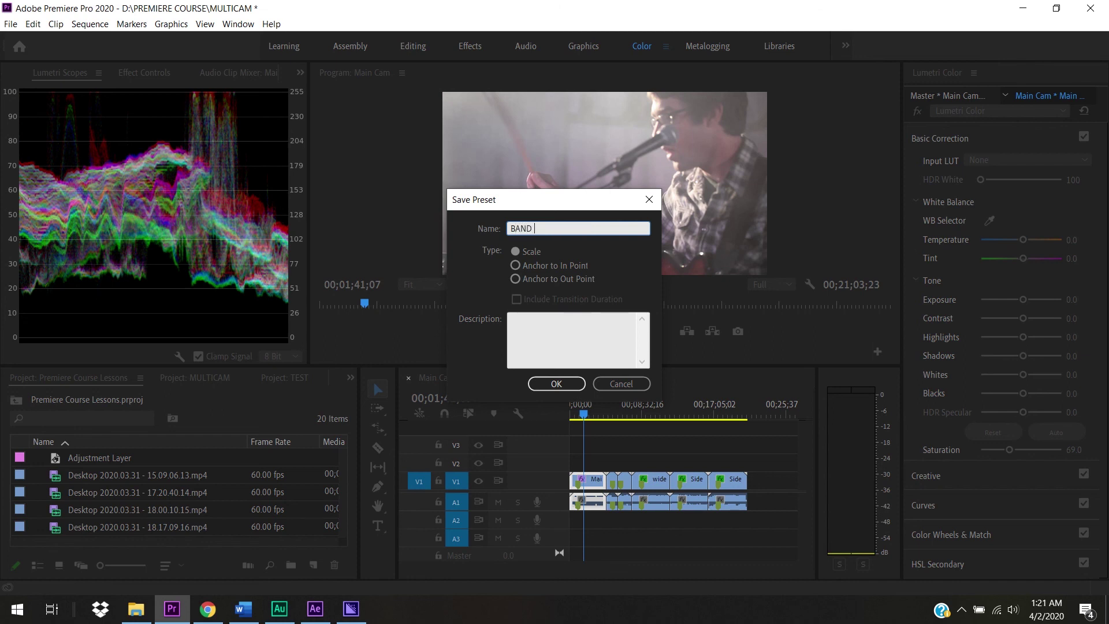
text(COLOR CORRECTION)
click(558, 390)
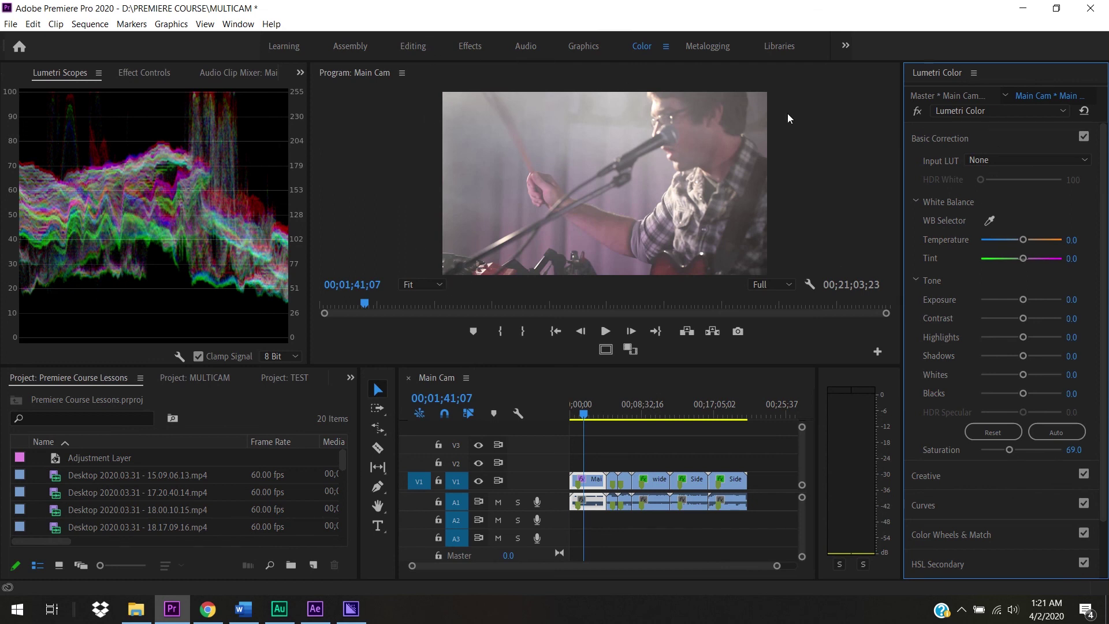
- Switch to the Effects workspace and list the Cinematic group of the Lumetri Presets
click(470, 46)
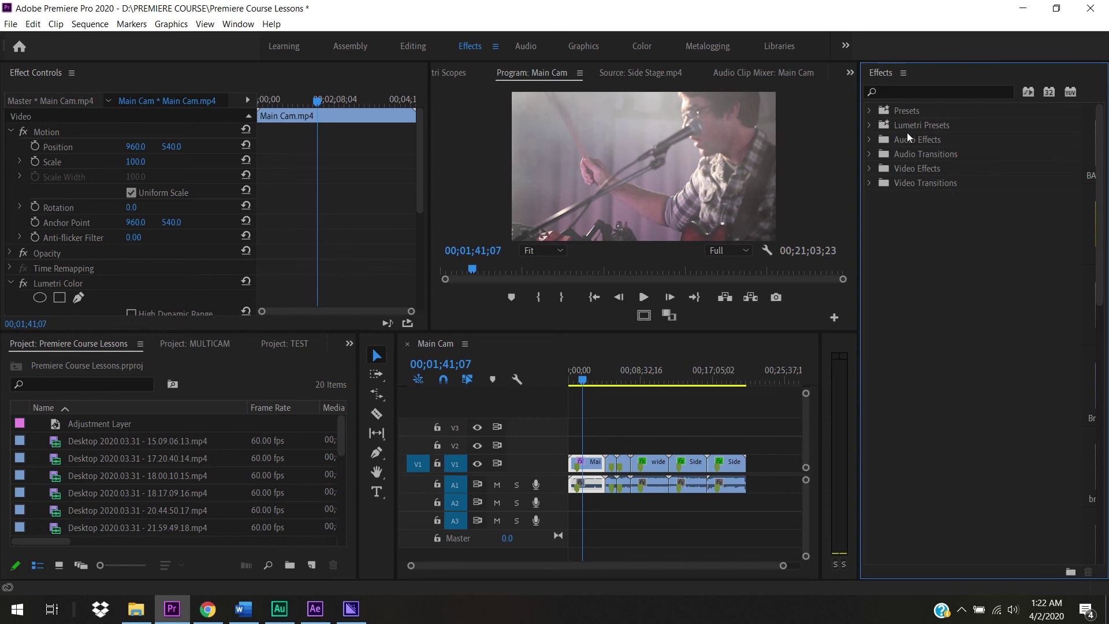
click(869, 124)
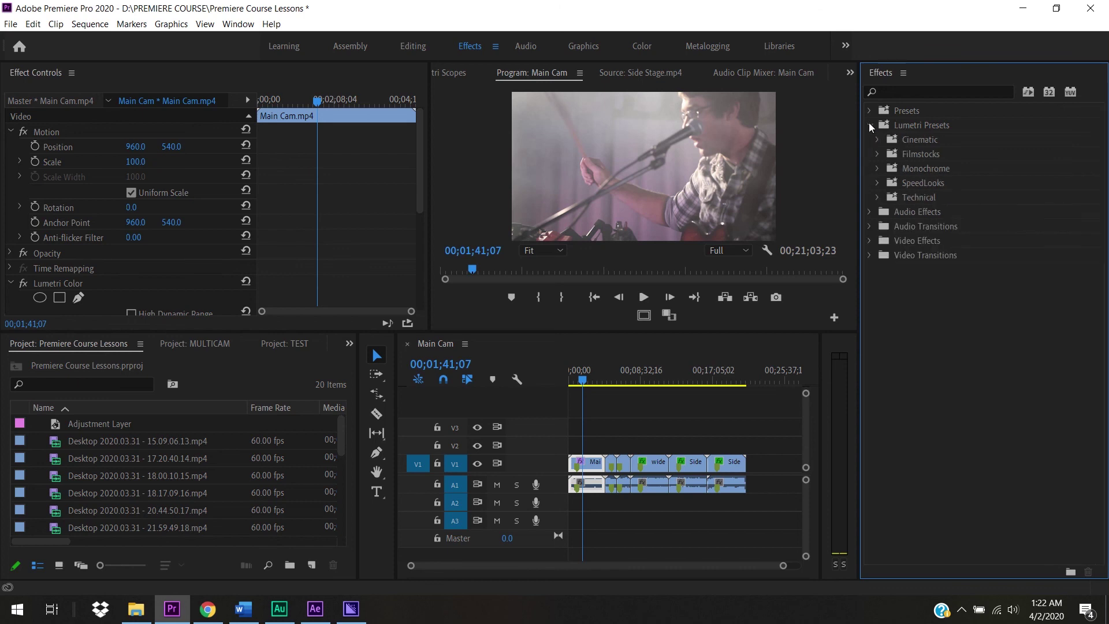
click(878, 139)
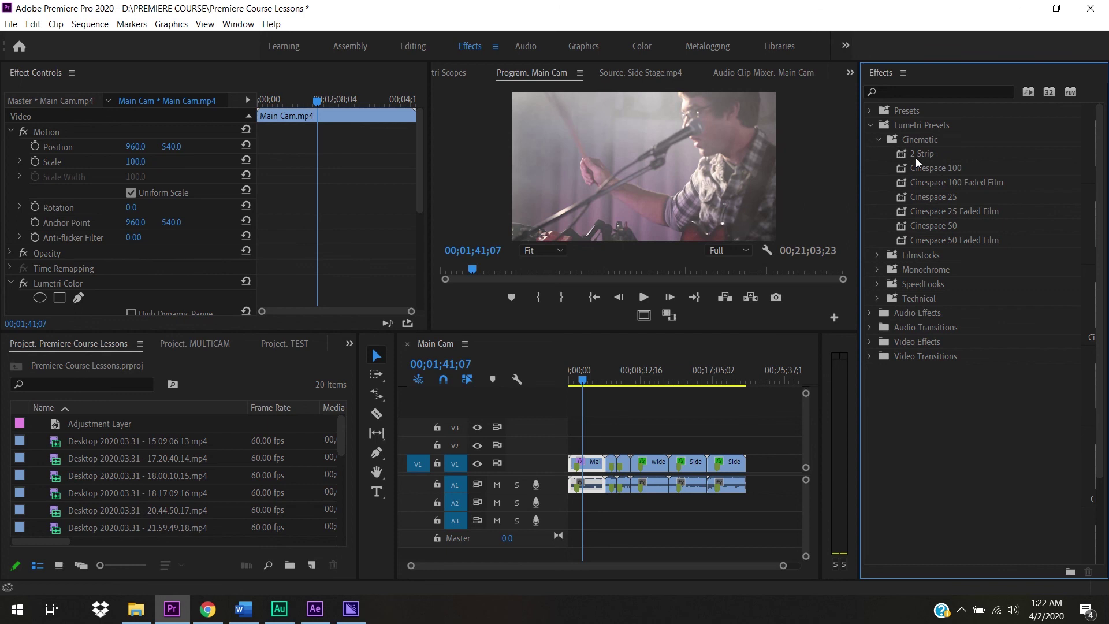
- Try the Cinematic 2 Strip preset on the first Main Cam clip and preview a slightly later frame
drag(918, 155, 586, 464)
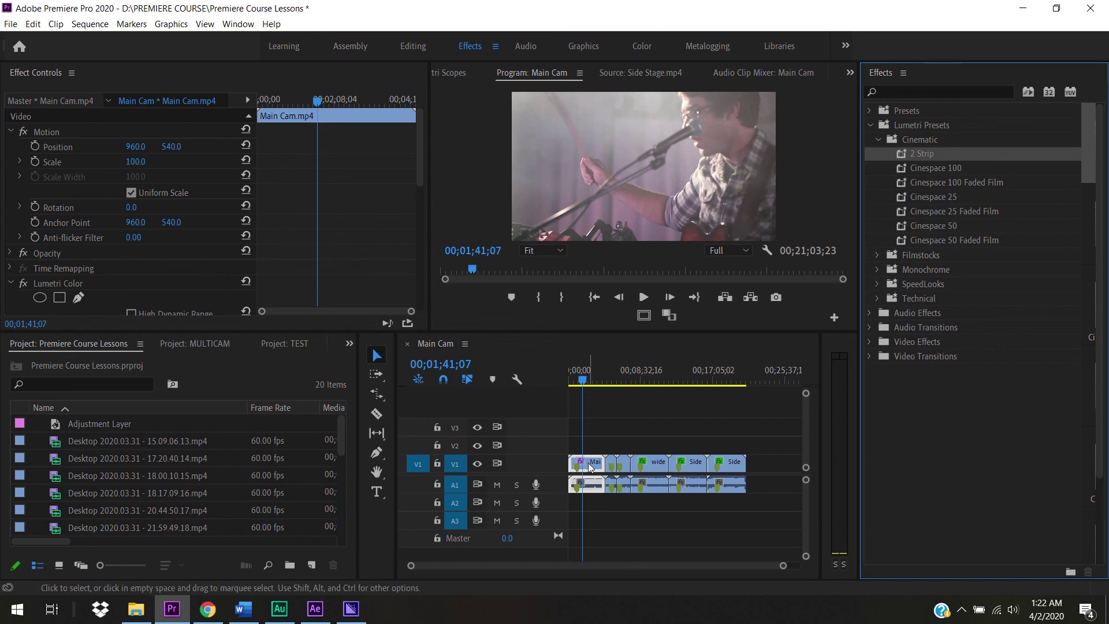
click(587, 381)
drag(589, 382, 584, 384)
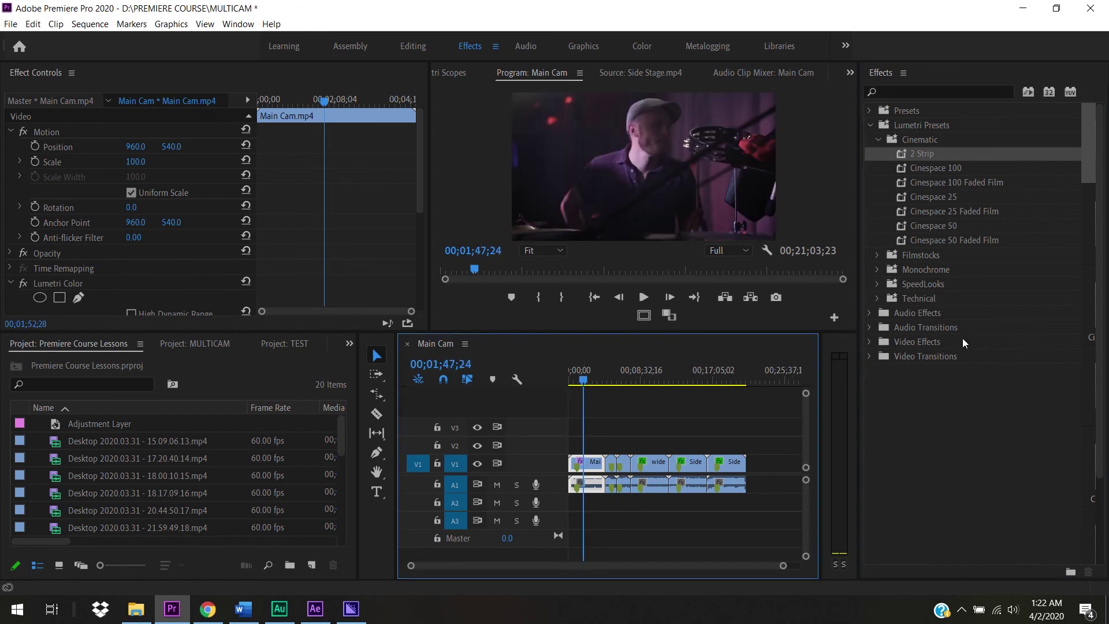
- Examine the Filmstocks, Technical, SpeedLooks and Monochrome Lumetri presets, widening the Effects panel to see their thumbnails
click(878, 254)
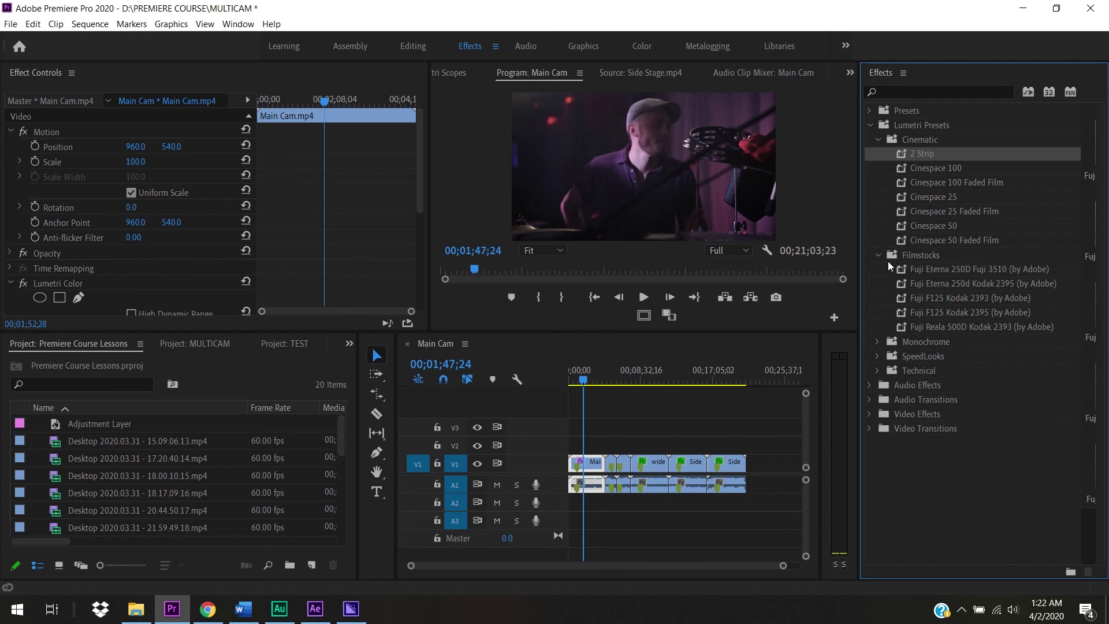
click(878, 370)
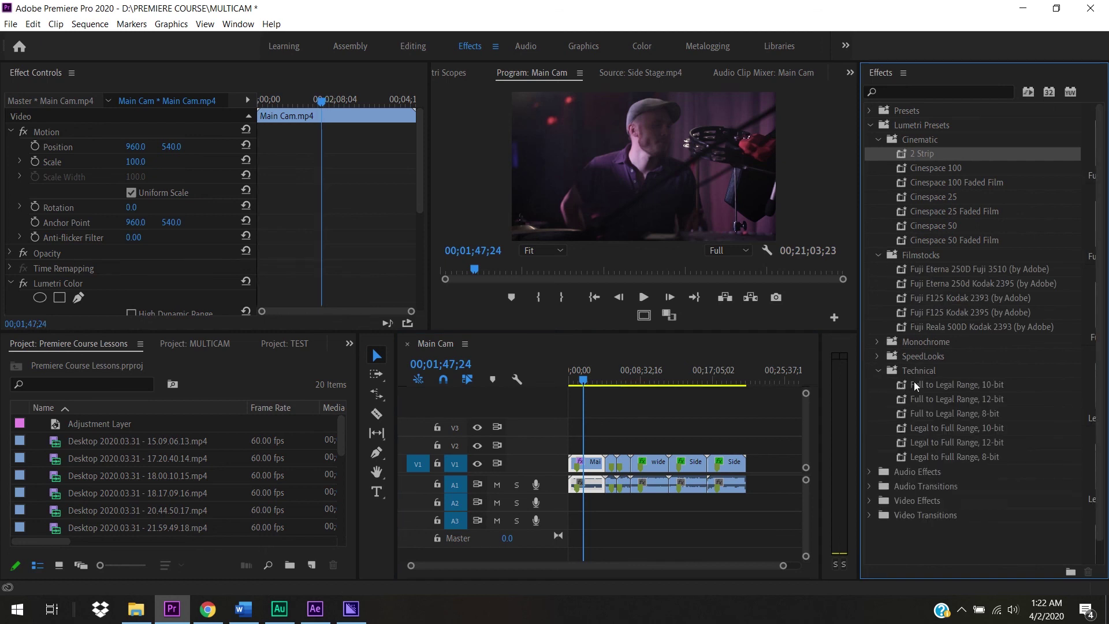
click(879, 356)
click(878, 342)
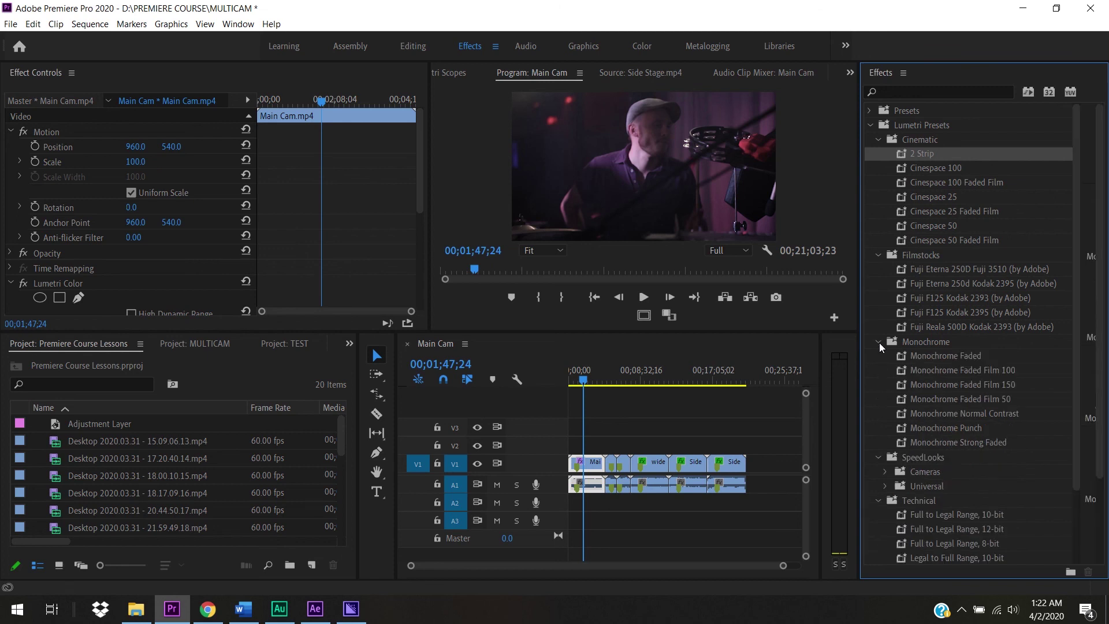
click(947, 356)
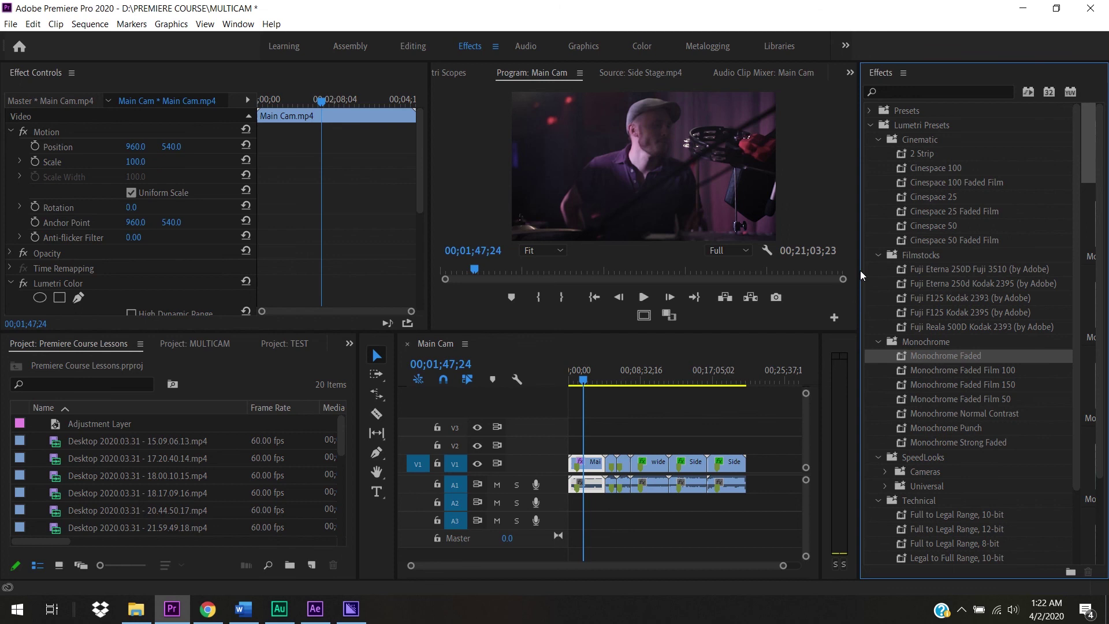
drag(861, 270, 796, 268)
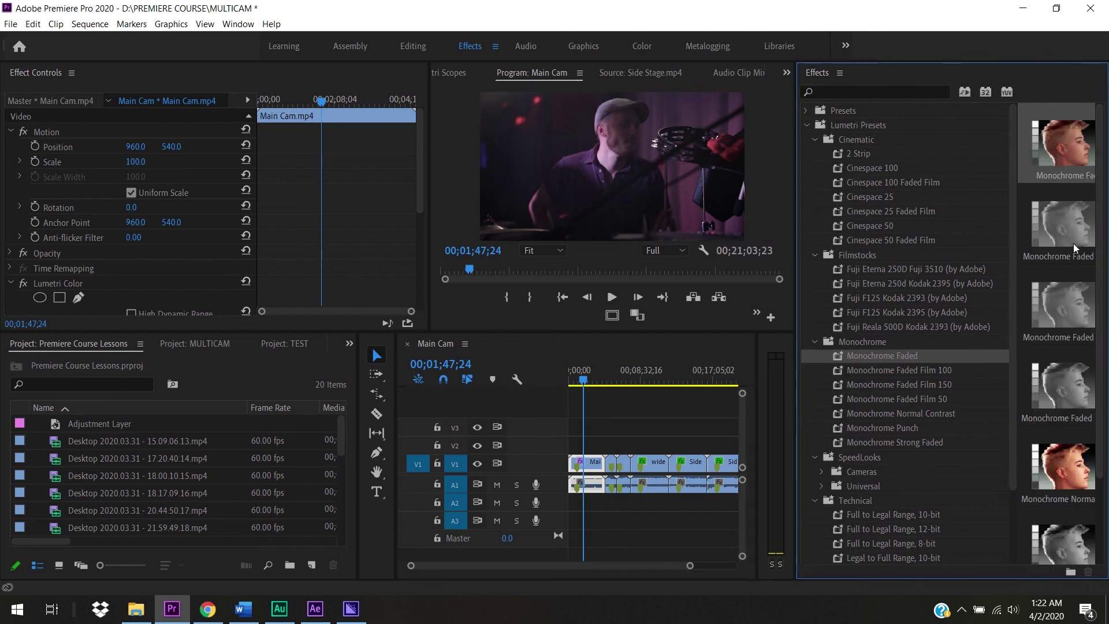
- Try the Monochrome Faded Film 100 preset on the first Main Cam clip and undo it
click(899, 369)
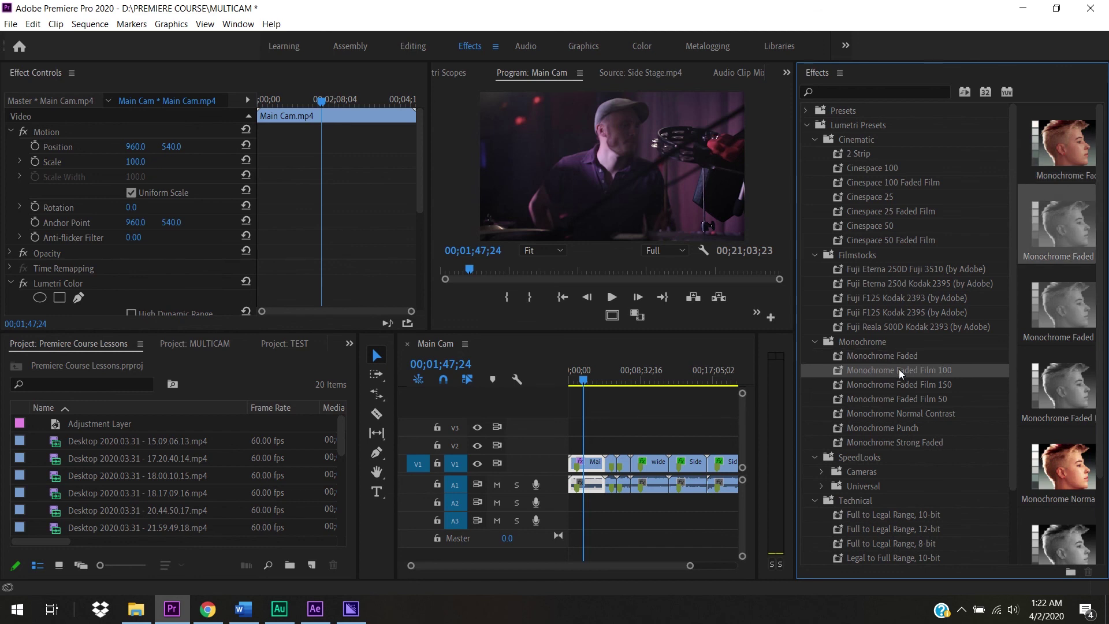
drag(899, 369, 588, 474)
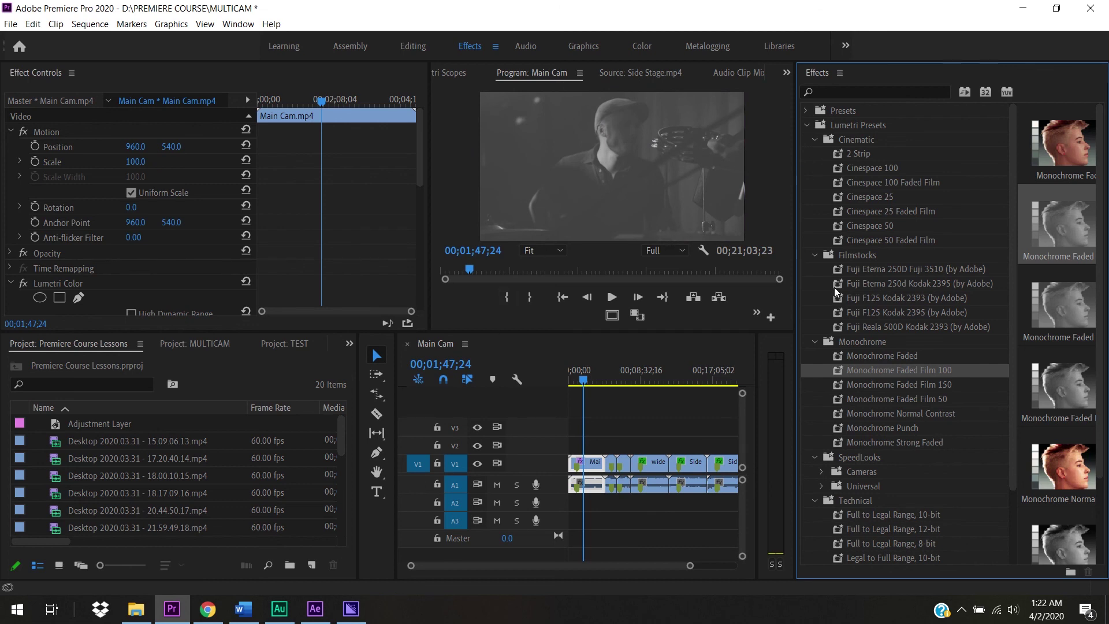
key(ctrl+z)
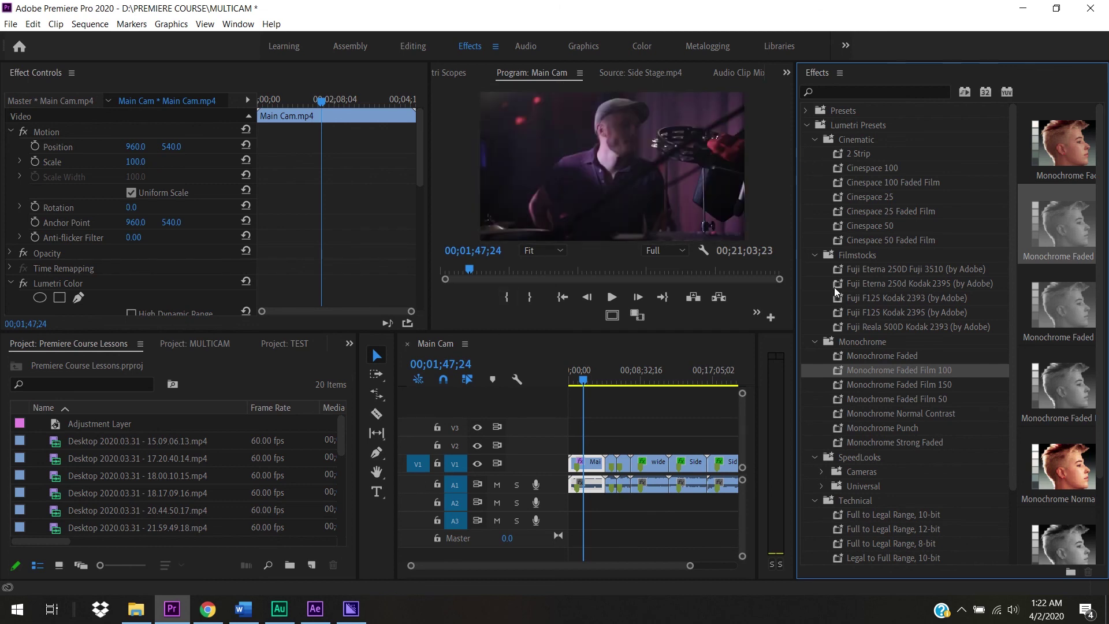
- Apply the saved BAND COLOR CORRECTION preset to the first Main Cam clip and preview a later frame
click(803, 311)
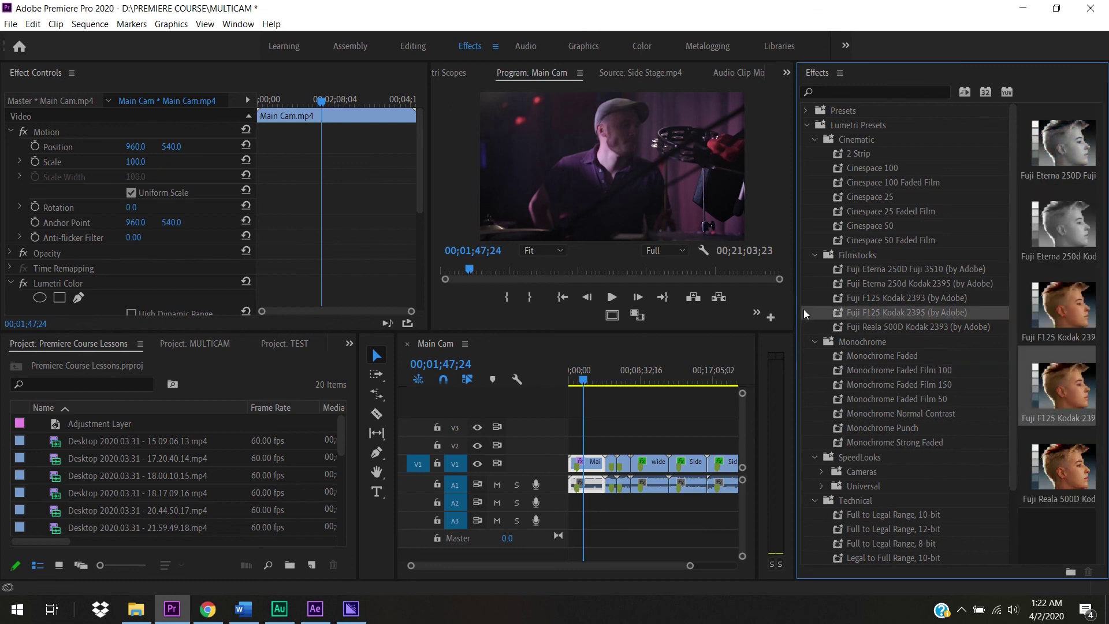
drag(795, 299, 836, 299)
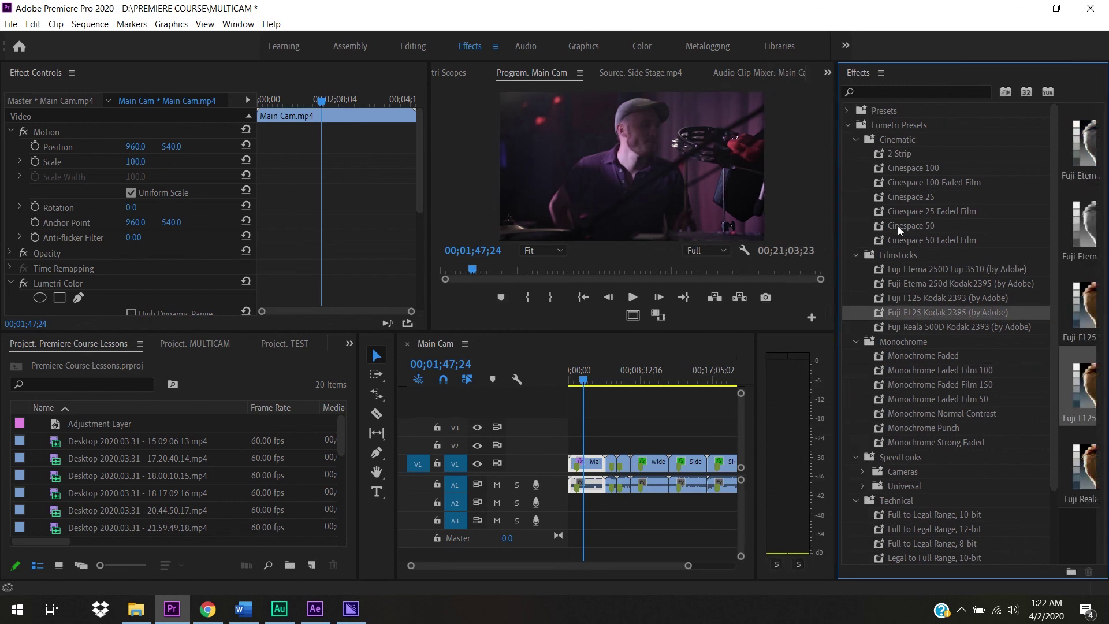
click(846, 124)
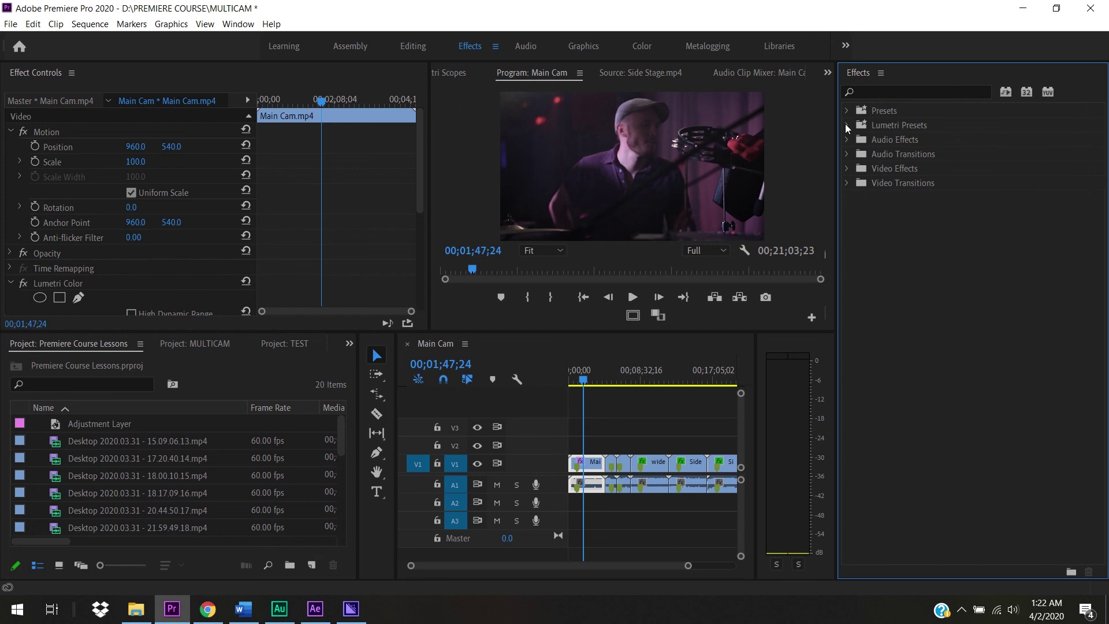
click(849, 110)
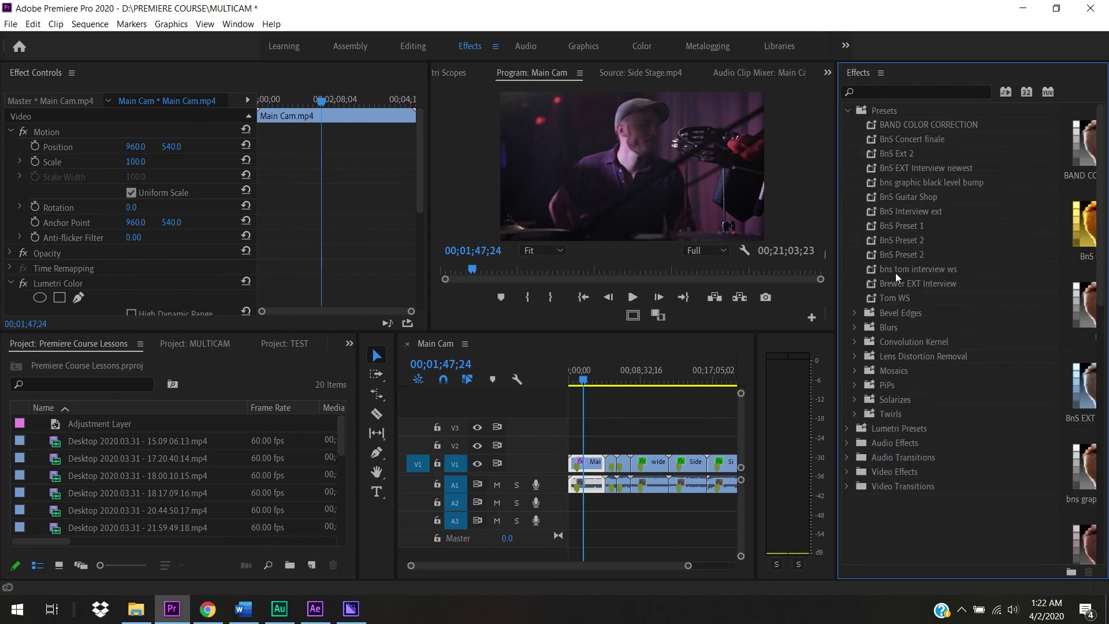
click(910, 126)
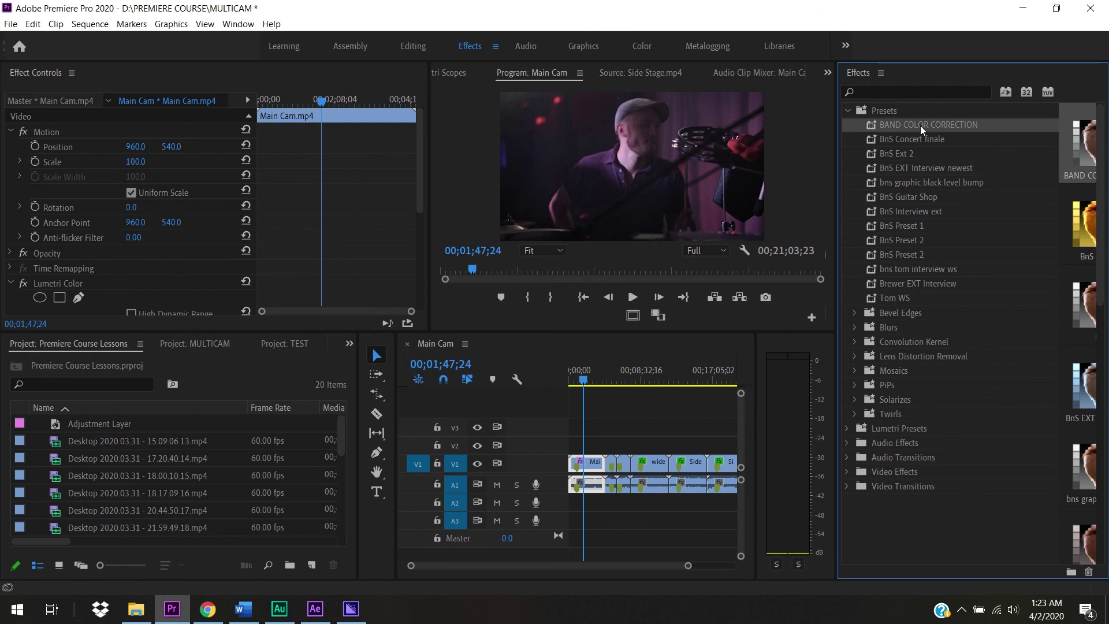
drag(921, 126, 596, 466)
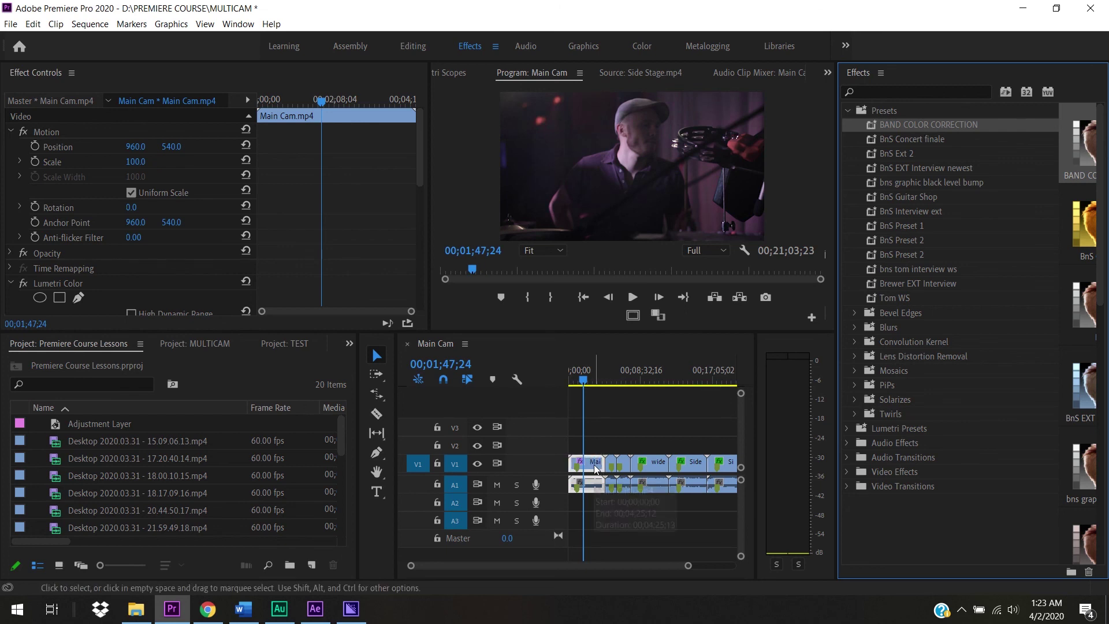
drag(586, 375, 591, 374)
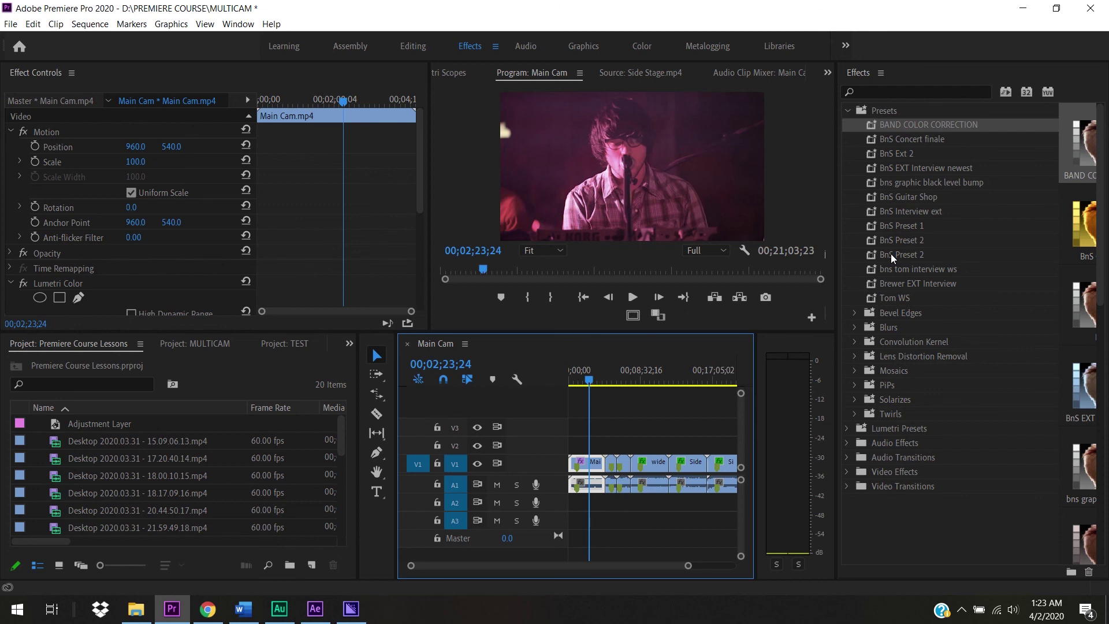
- Save the first Main Cam clip's Motion settings as a preset named RESCALE PROPERTY, with type Scale
click(49, 134)
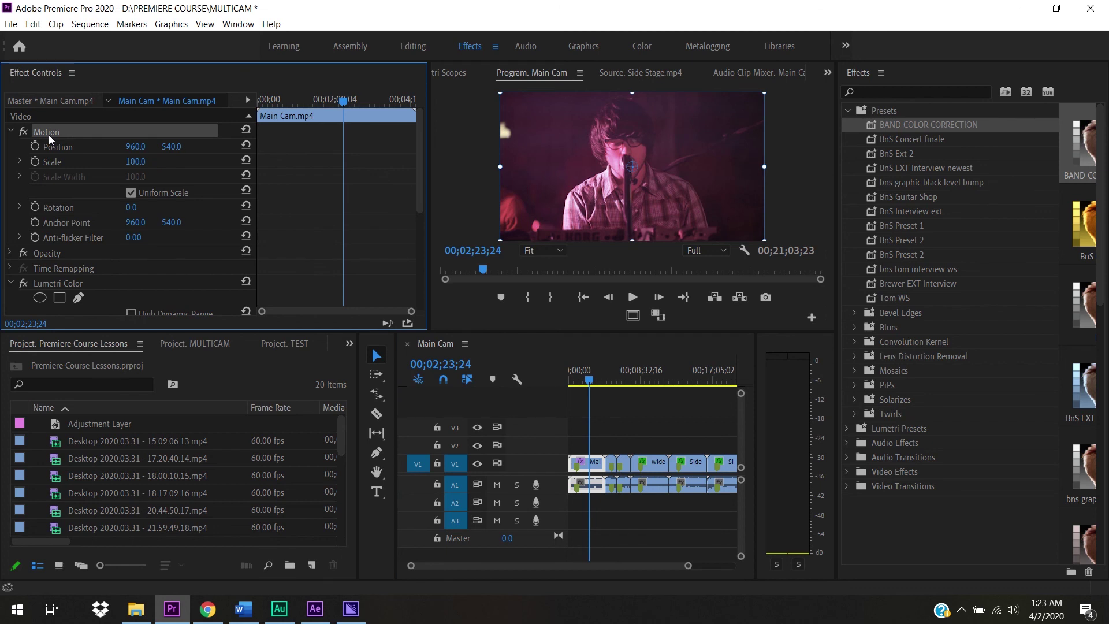
right_click(48, 134)
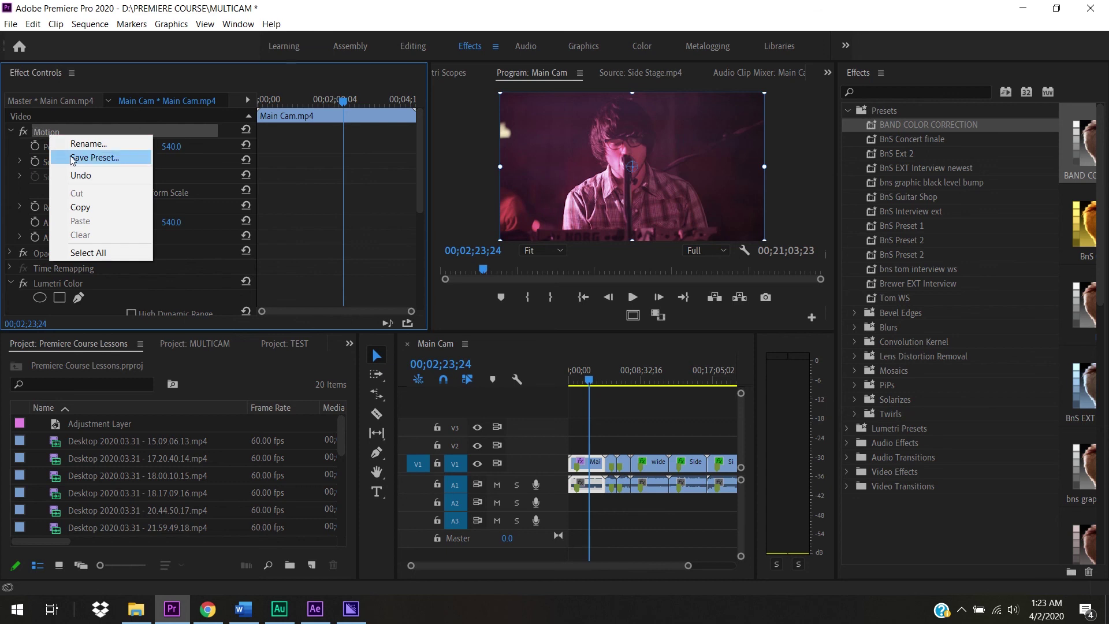
click(93, 157)
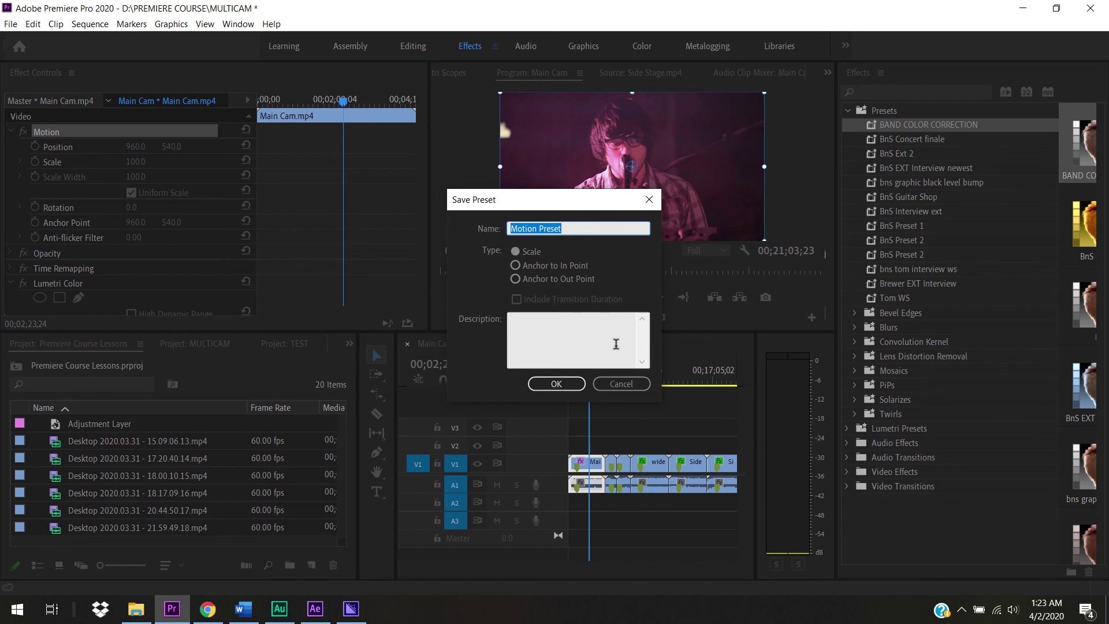
text(R)
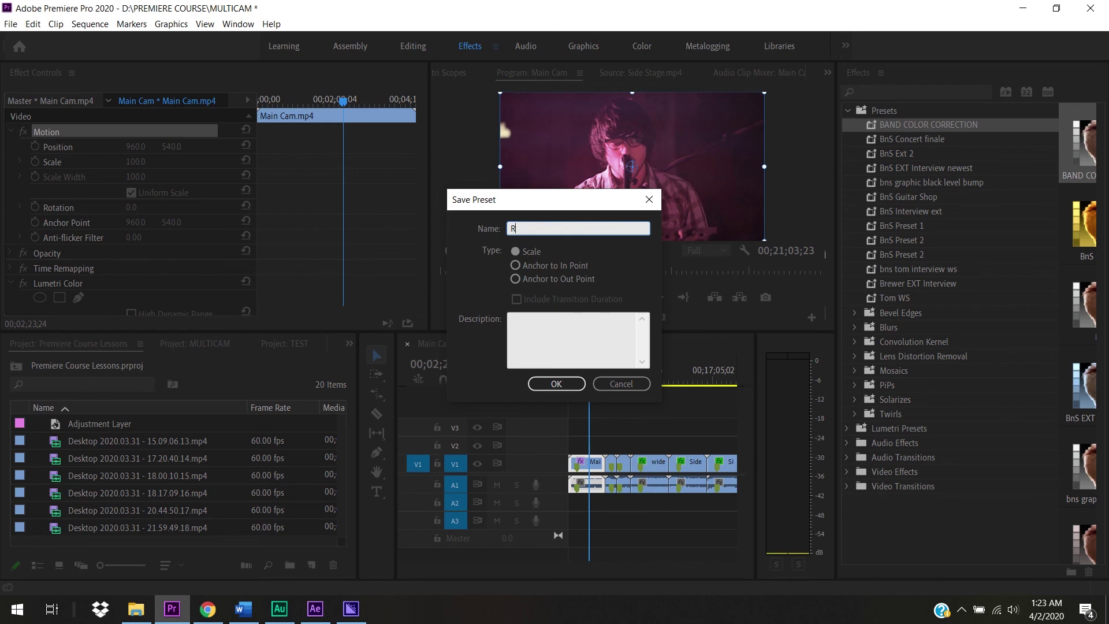
text(ESCALE PROPERTY)
click(568, 386)
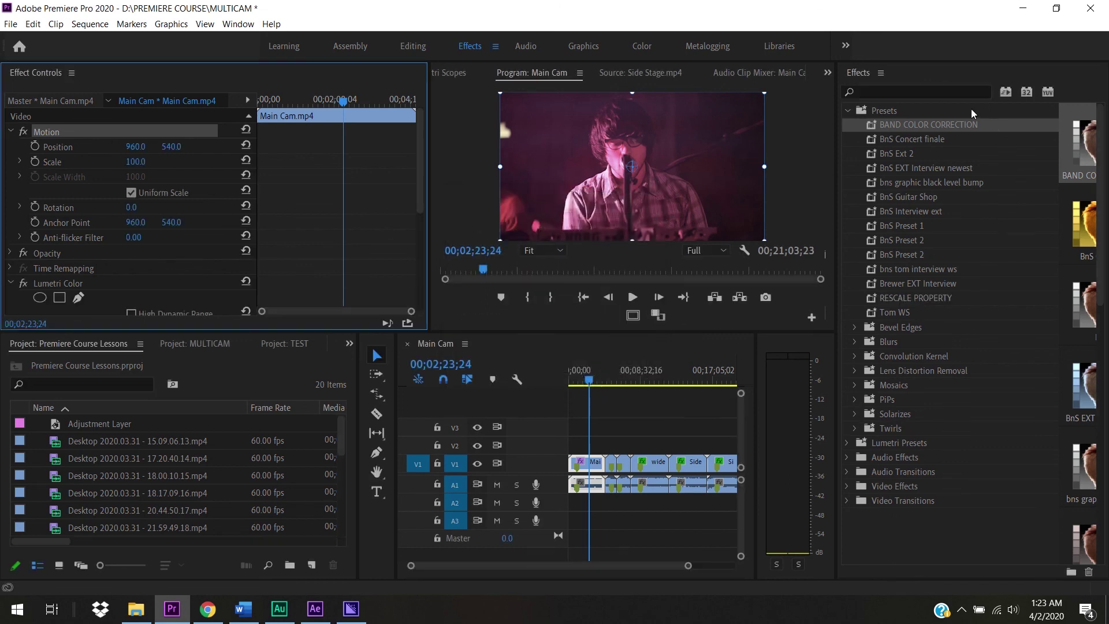
- Search the effects for "rescale" to locate the saved preset, clear the search and narrow the Effects panel
click(900, 303)
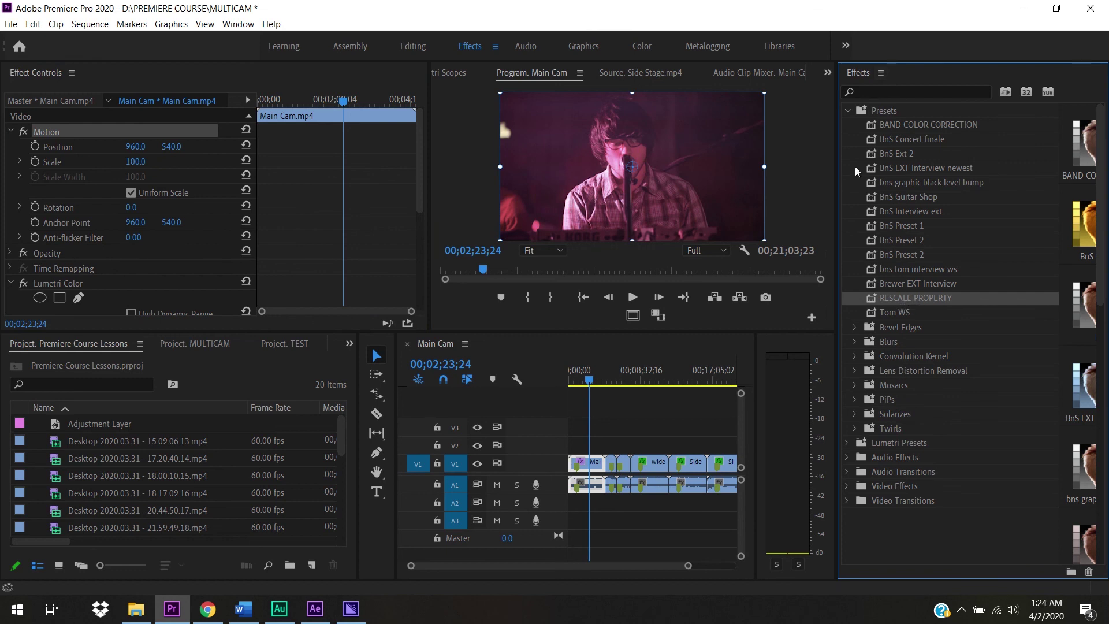
click(848, 111)
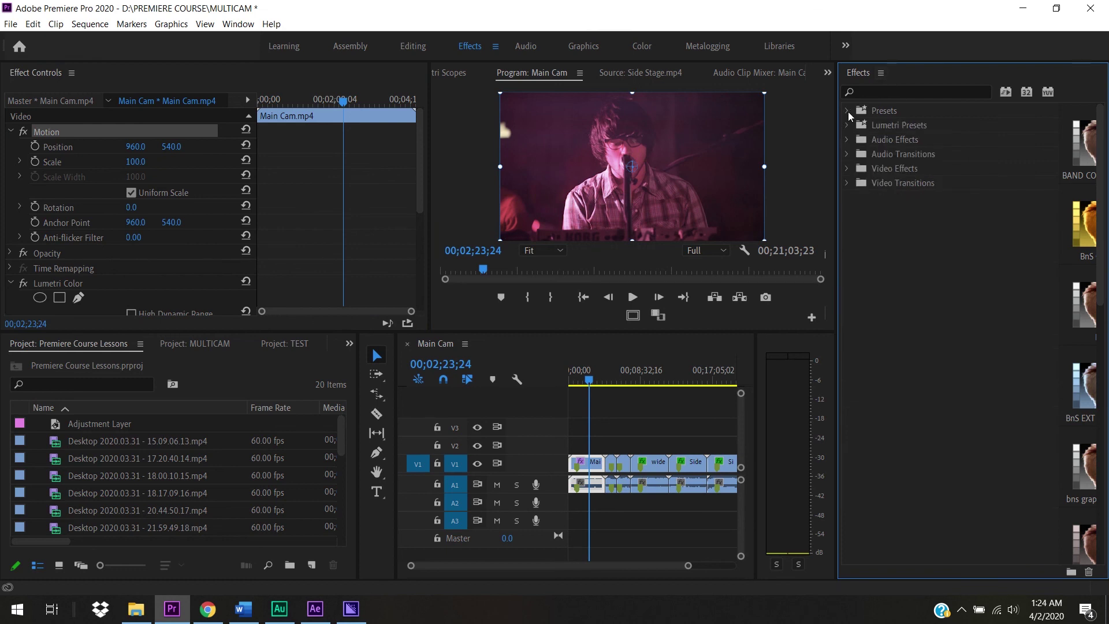
click(882, 94)
text(rescale)
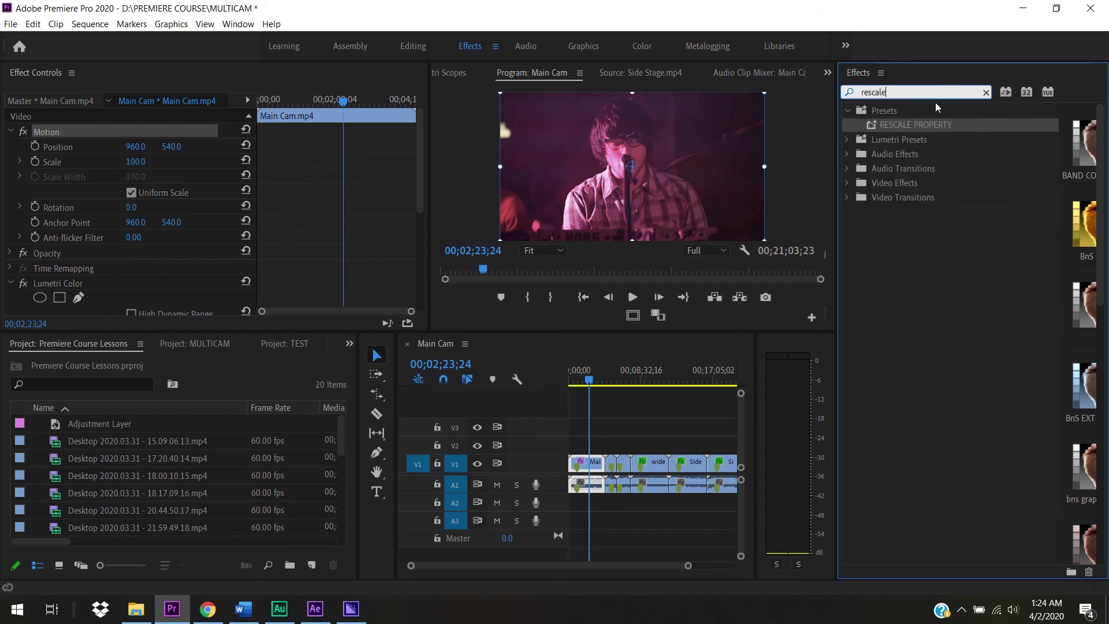
key(ctrl+a)
key(BackSpace)
drag(836, 248, 872, 268)
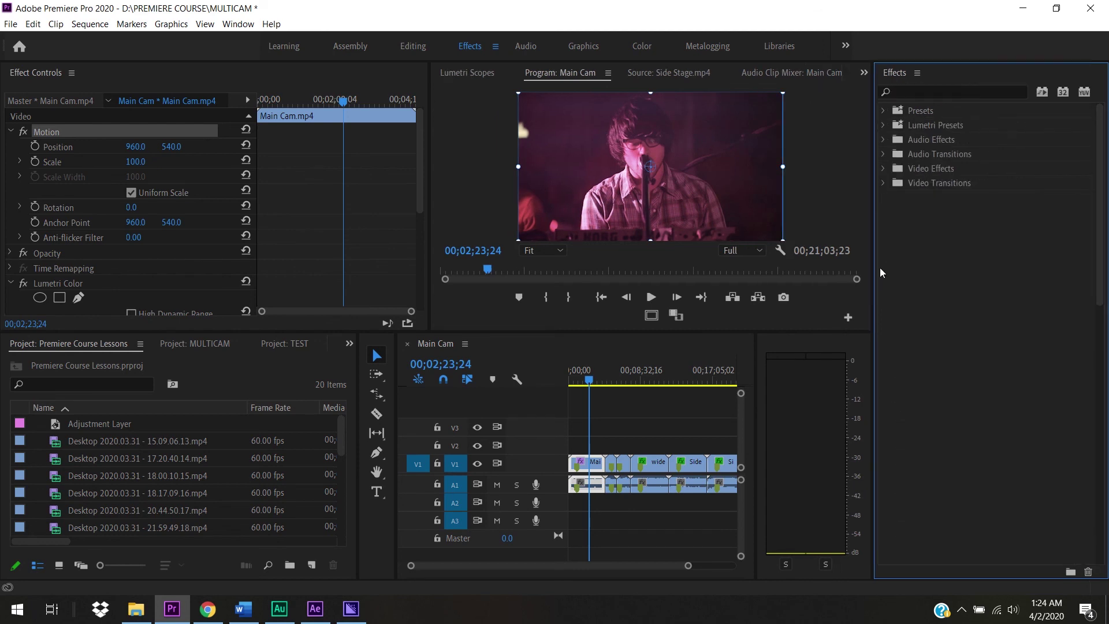